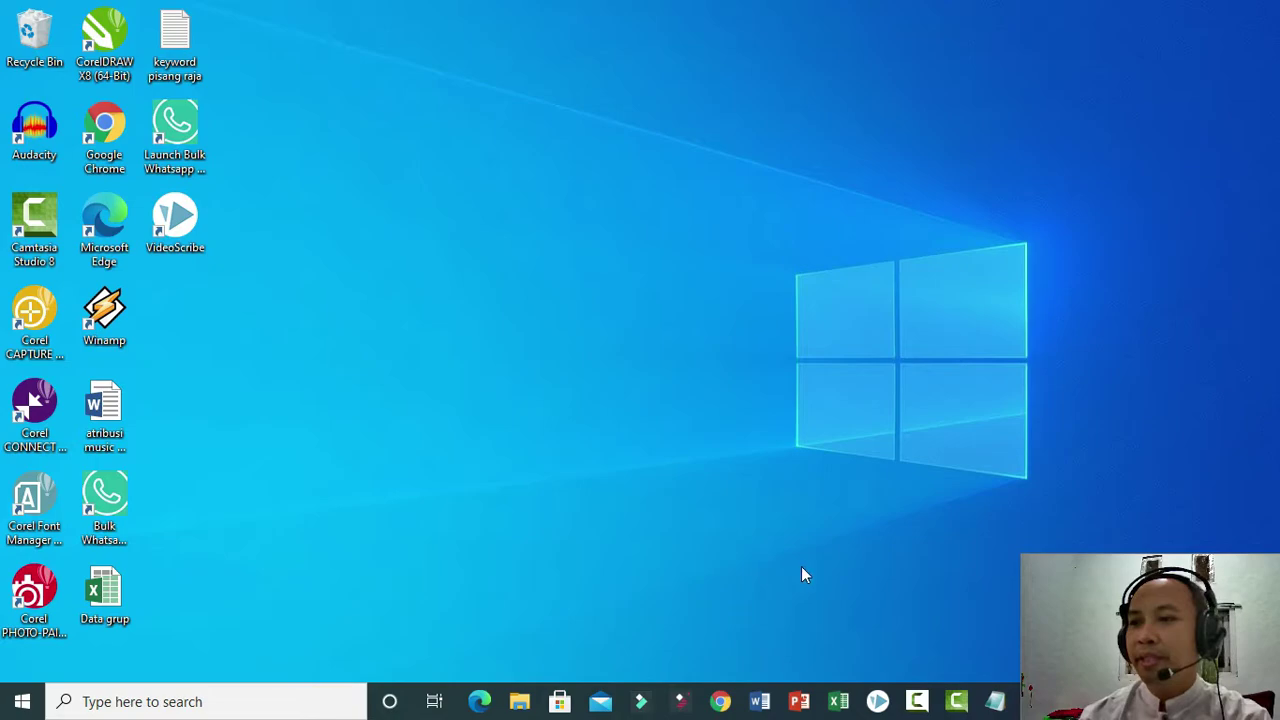
Launch Microsoft Word from its taskbar icon.
click(760, 704)
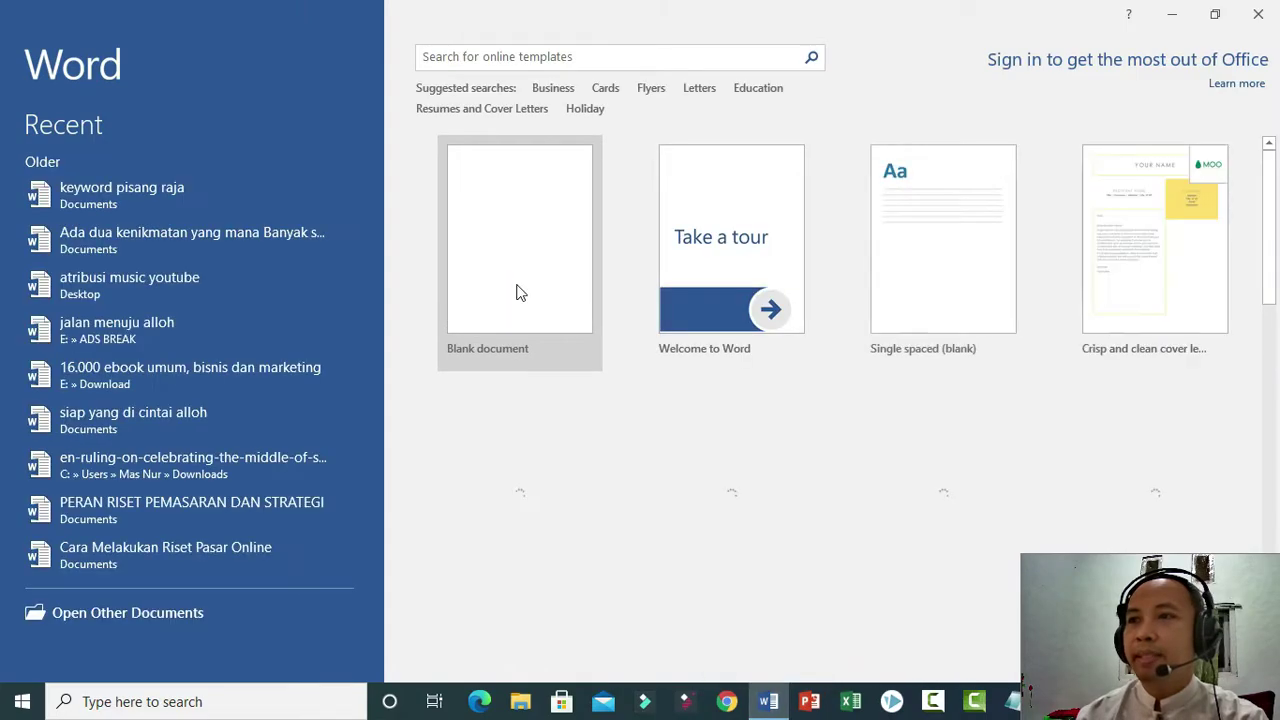
Create a blank document from the start screen and switch its paper size to A4.
click(517, 291)
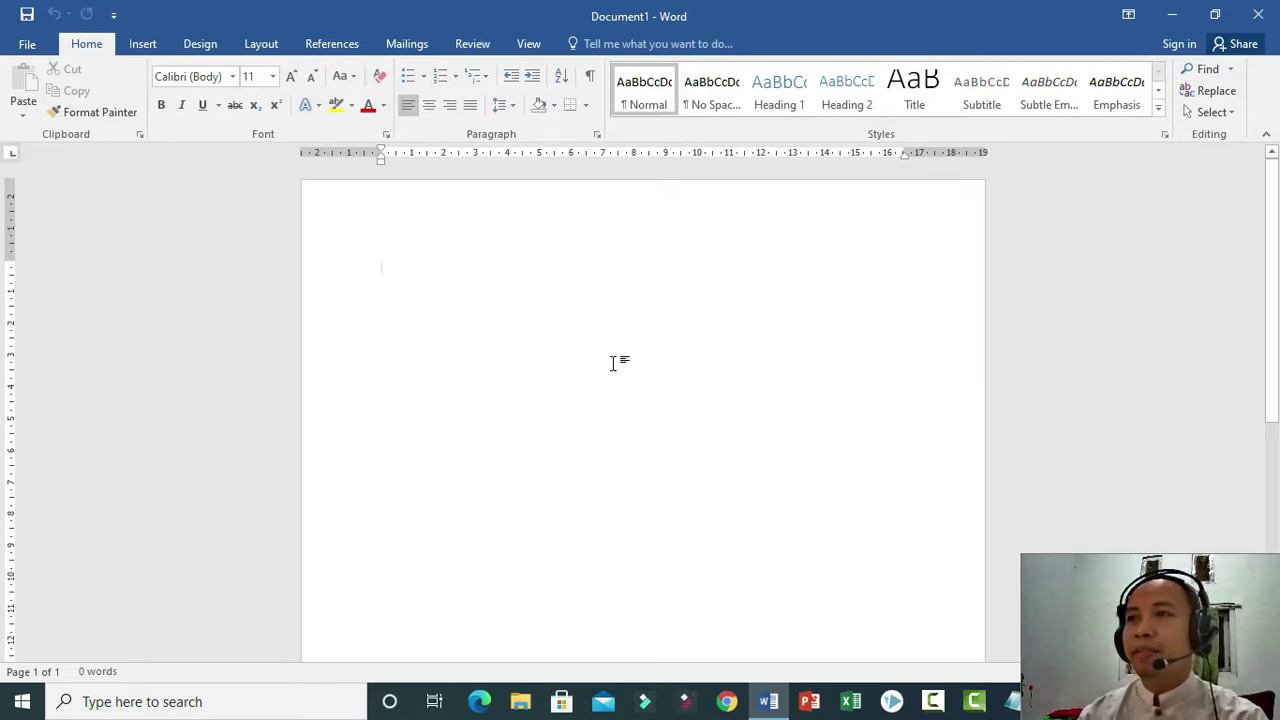
scroll(615, 366, down, 2)
scroll(606, 370, up, 2)
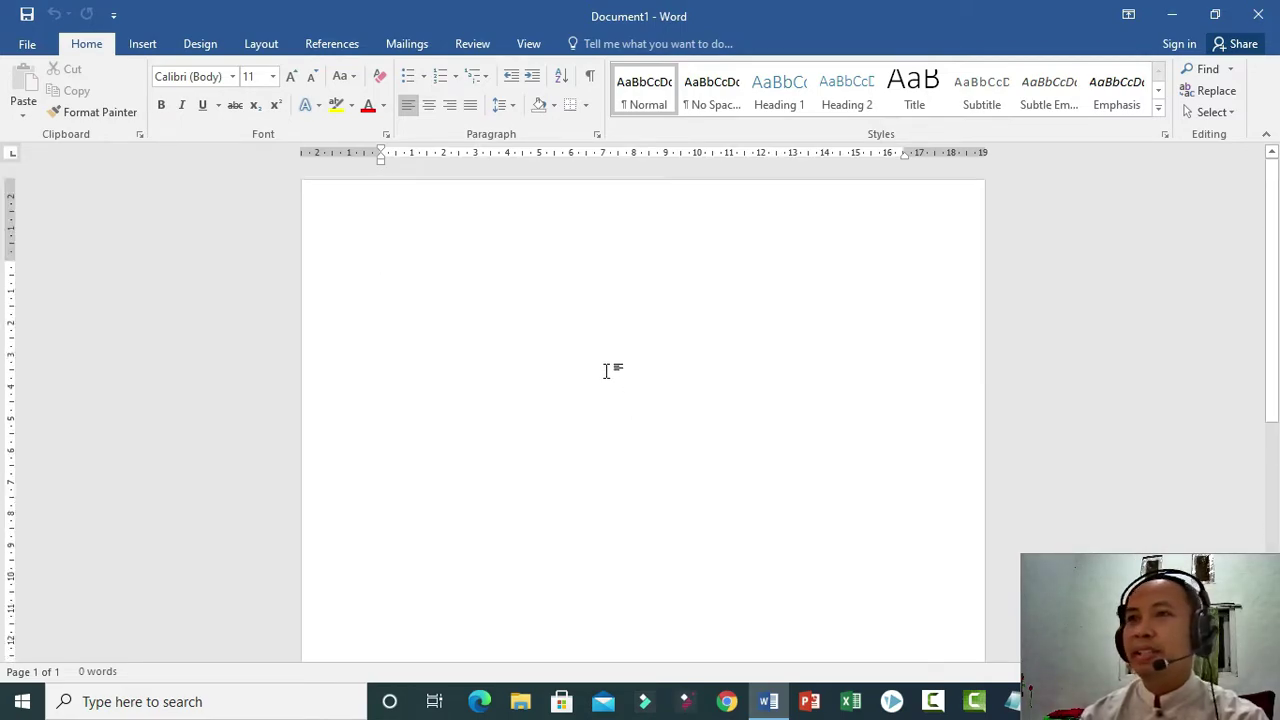
click(143, 46)
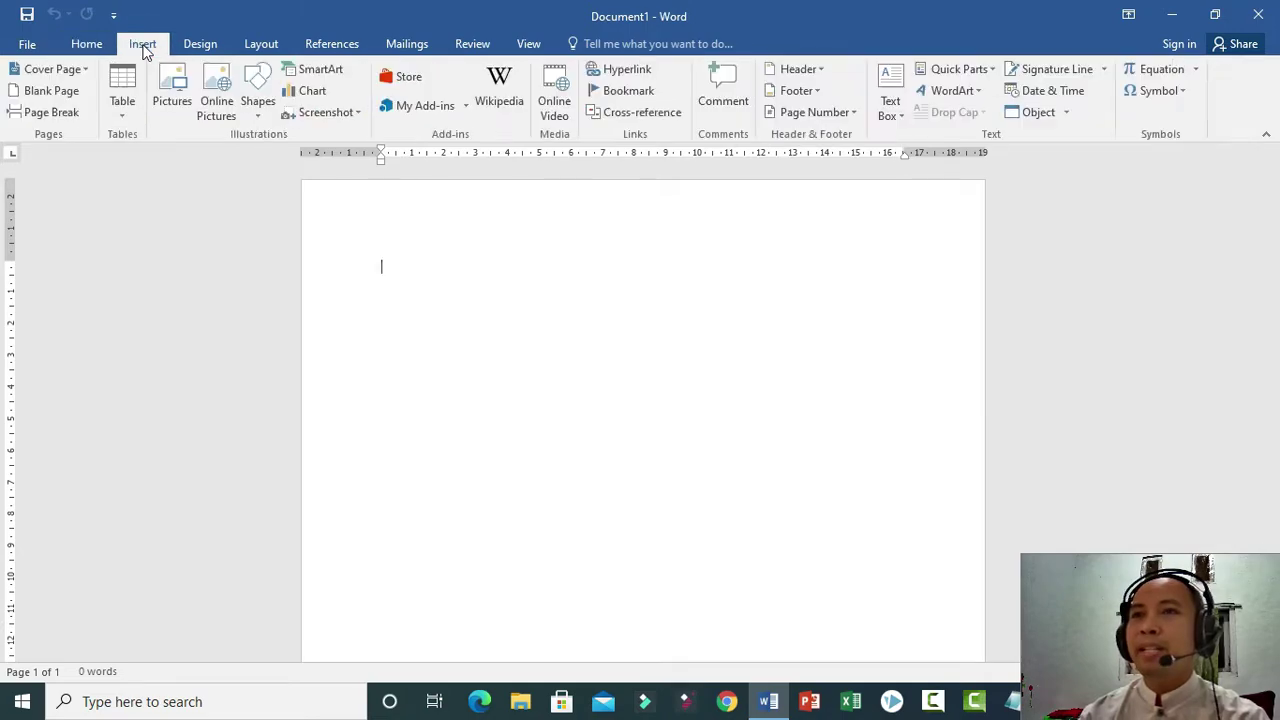
click(262, 45)
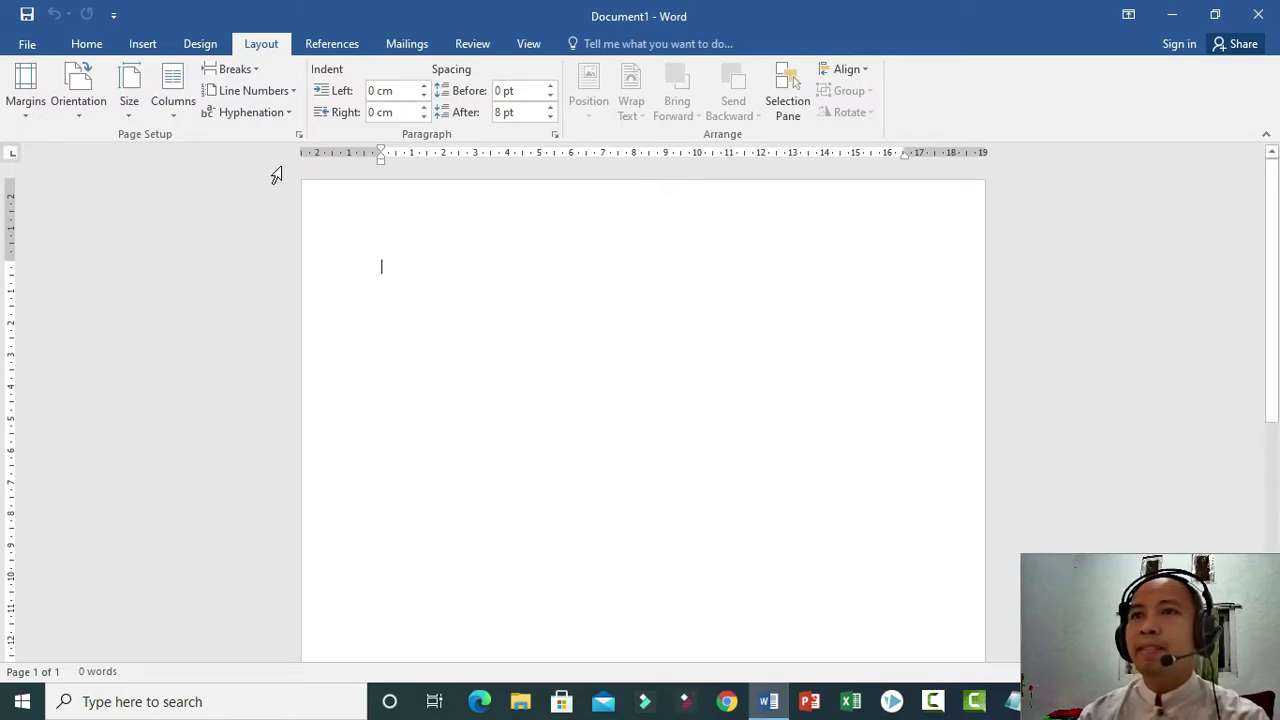
click(147, 115)
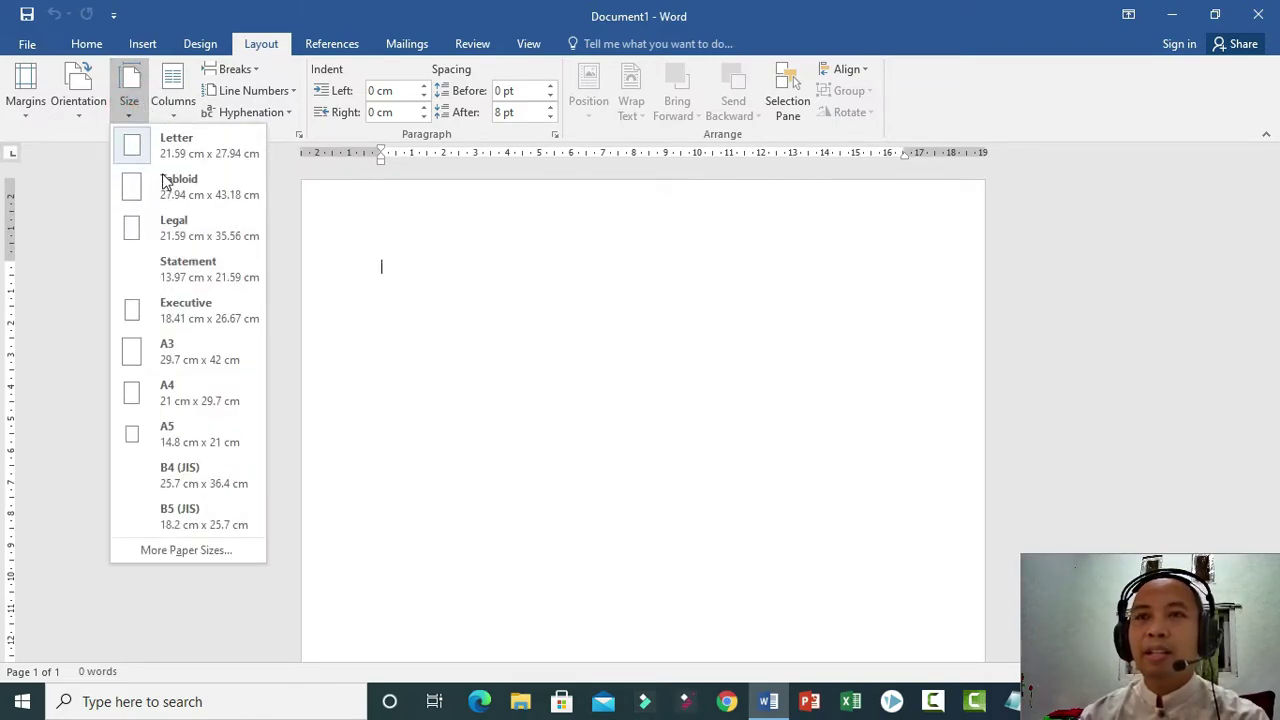
click(188, 395)
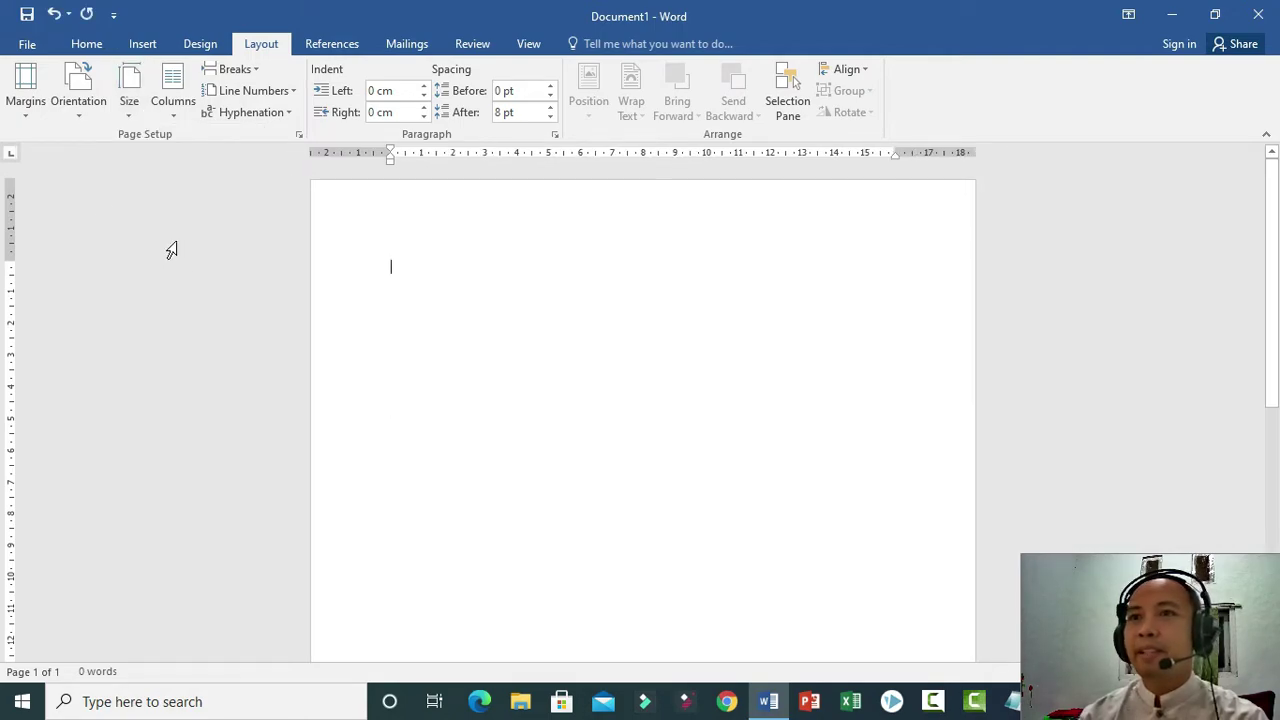
click(26, 108)
Set the top, bottom, left and right margins to 1 cm each in Custom Margins.
click(152, 508)
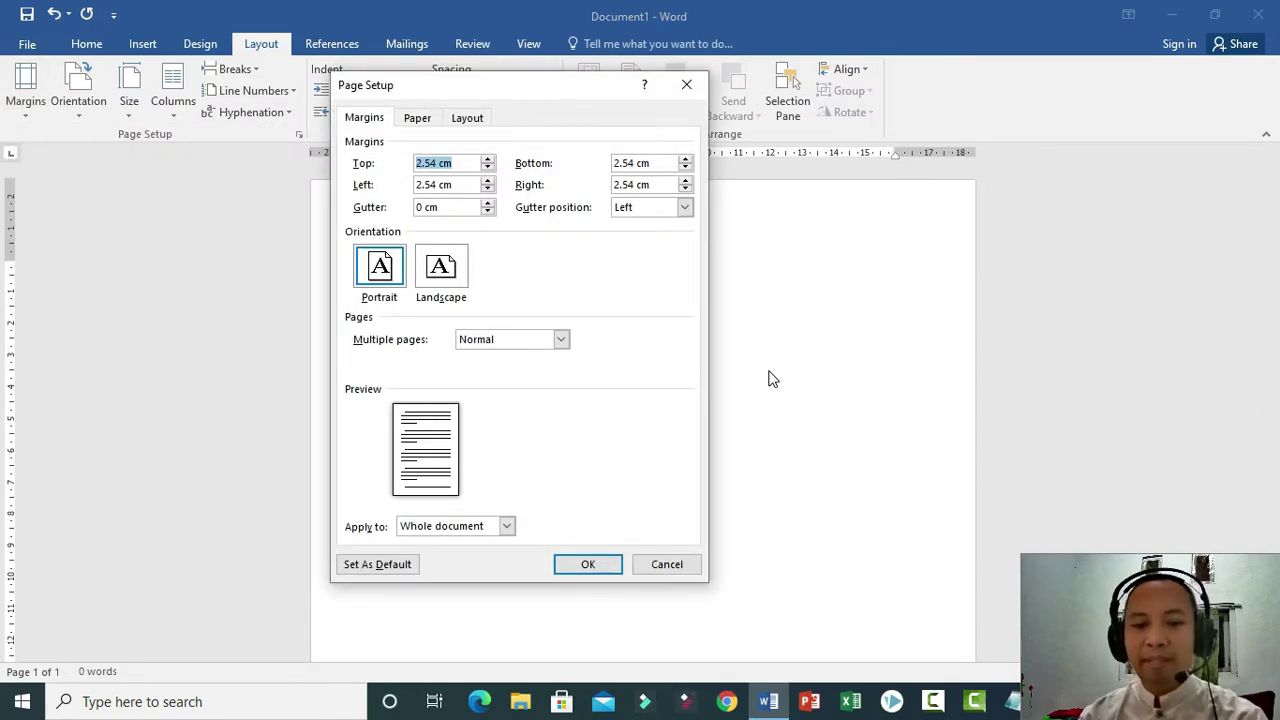
text(1)
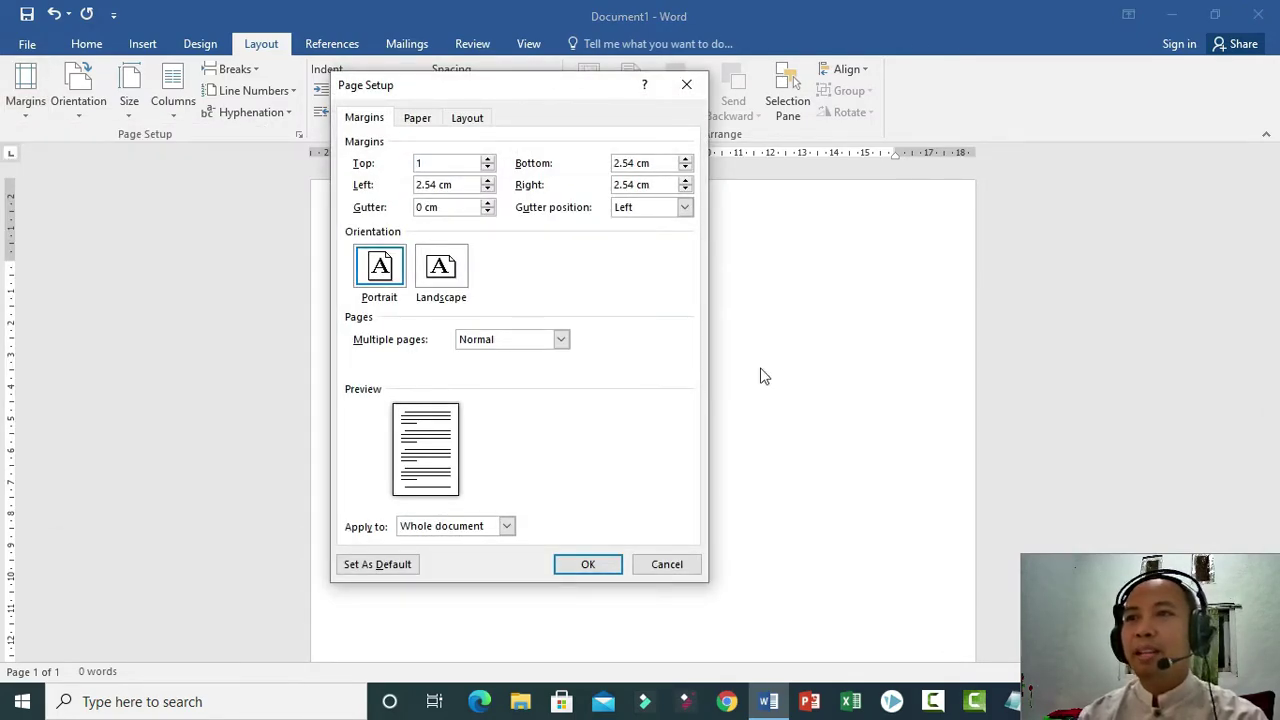
key(Tab)
text(1)
key(Tab)
text(1)
key(Tab)
text(1)
click(610, 566)
click(609, 535)
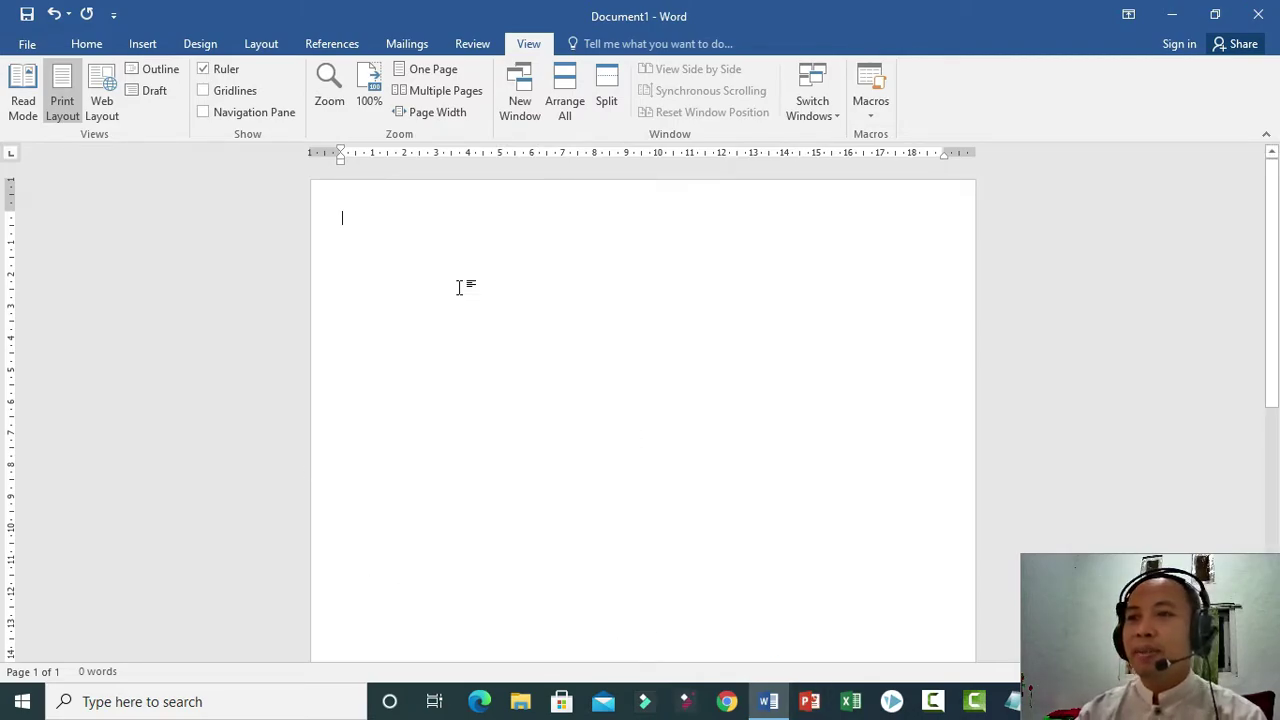
click(522, 702)
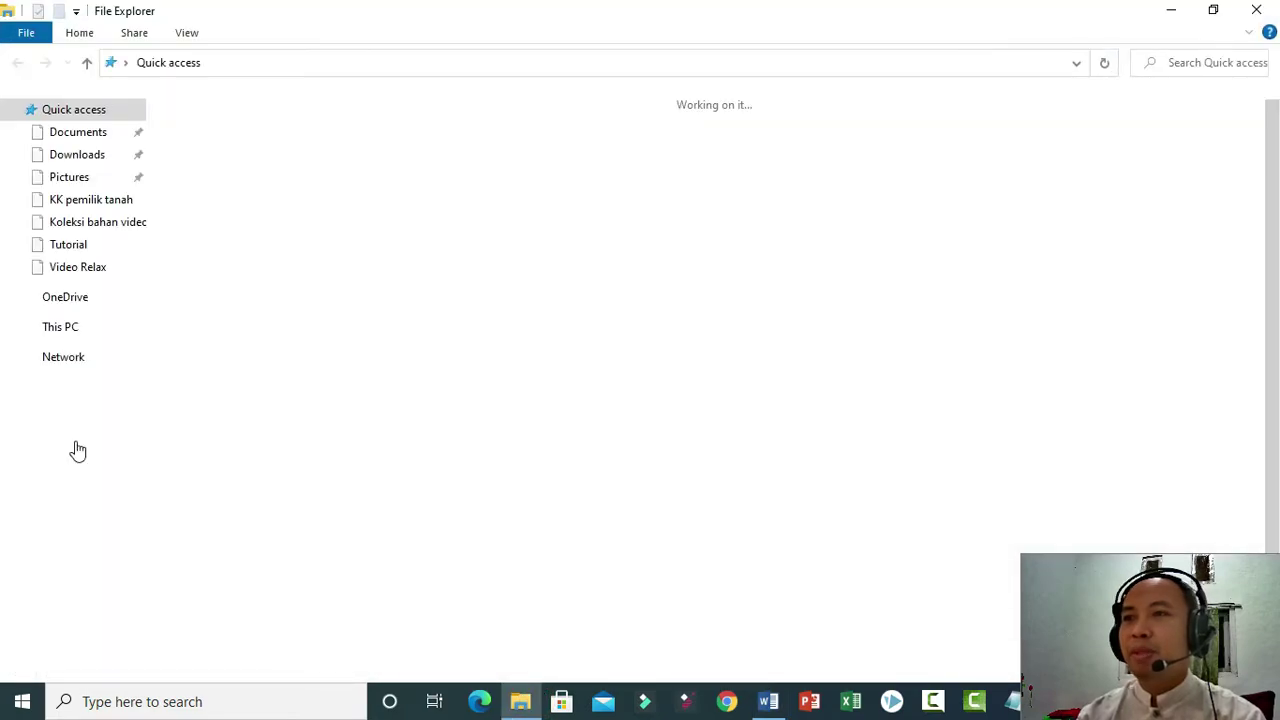
Drag the portrait photo from the New Volume (E:) drive onto the Word page.
click(98, 533)
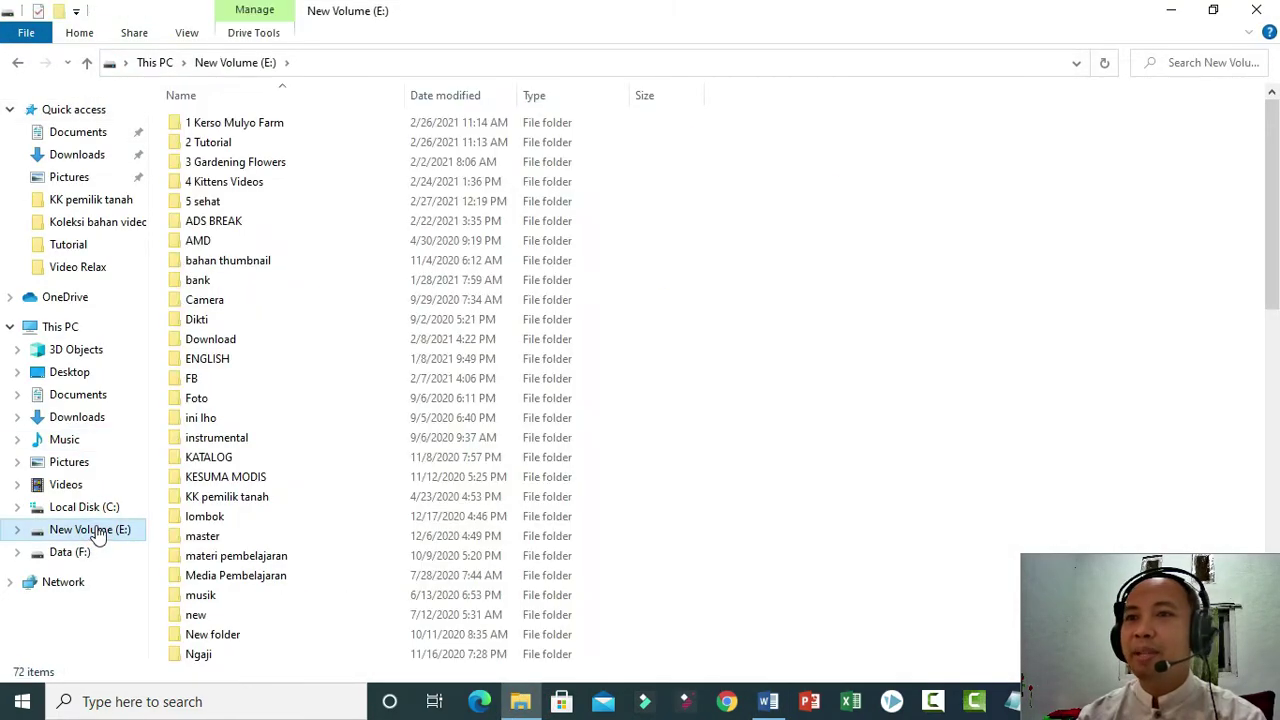
click(17, 62)
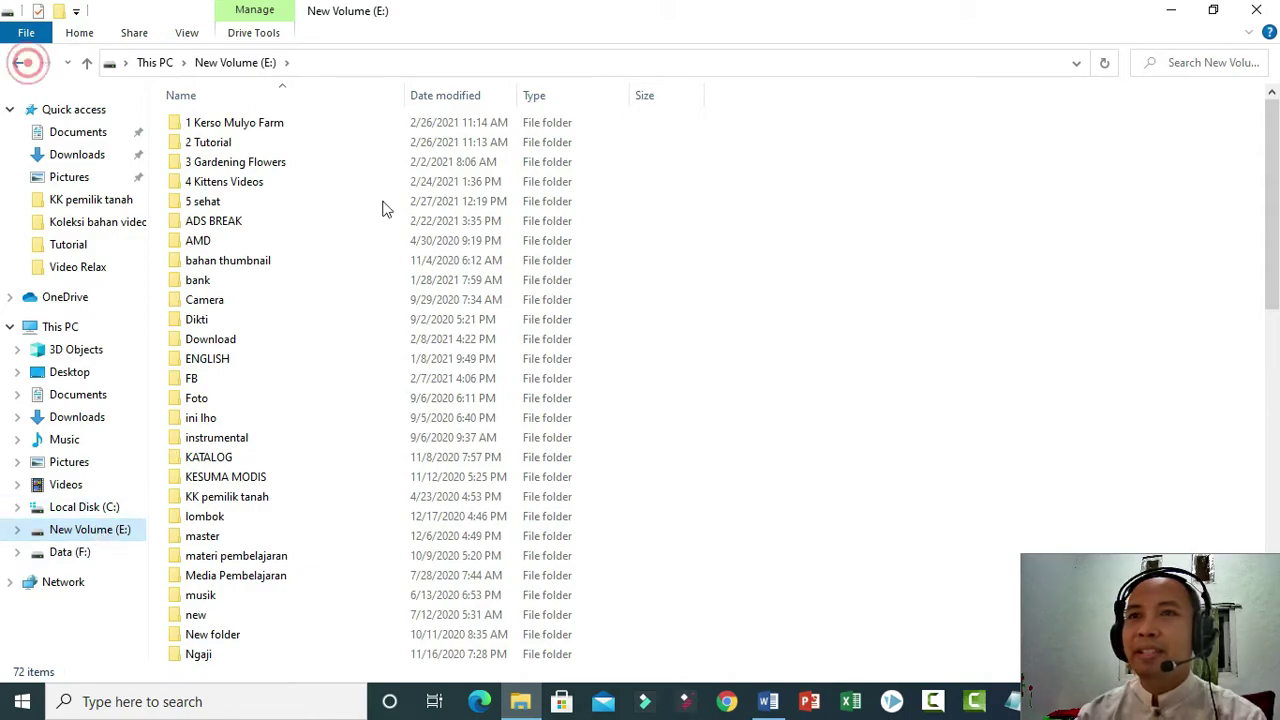
drag(205, 318, 477, 327)
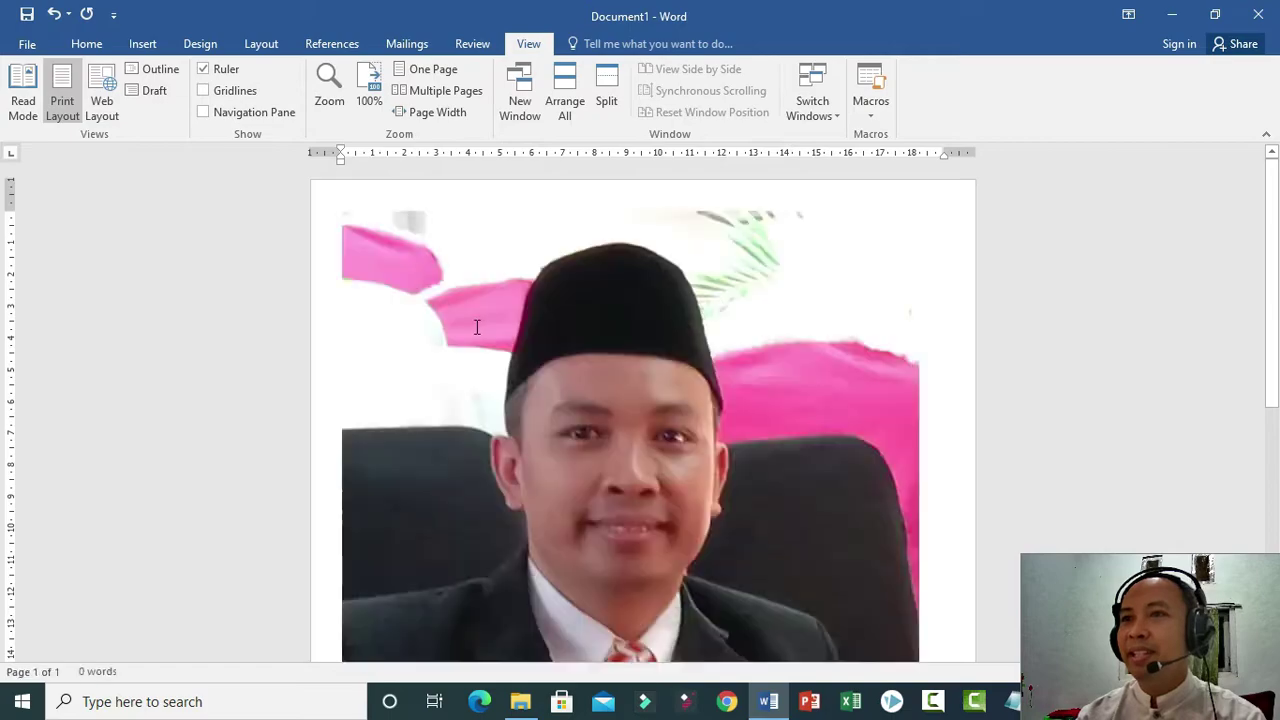
Shrink the inserted photo with its corner handle.
click(689, 391)
scroll(740, 410, down, 4)
drag(921, 550, 580, 212)
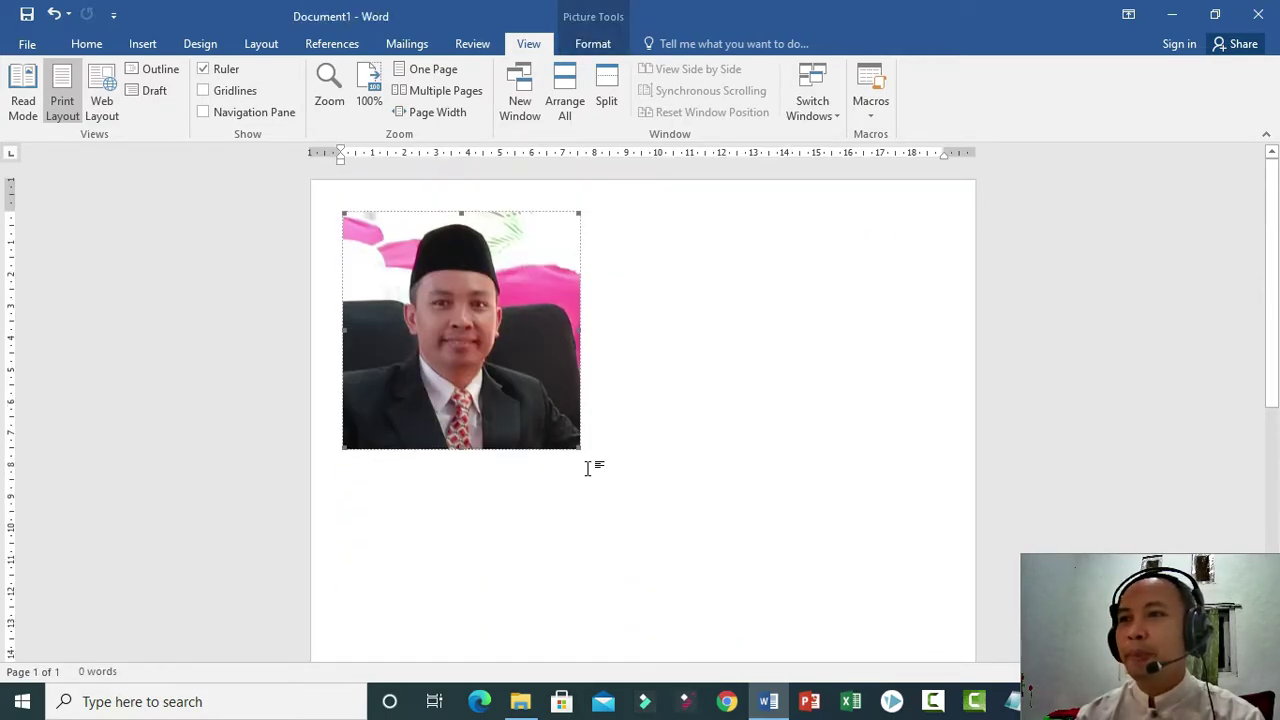
drag(577, 446, 520, 388)
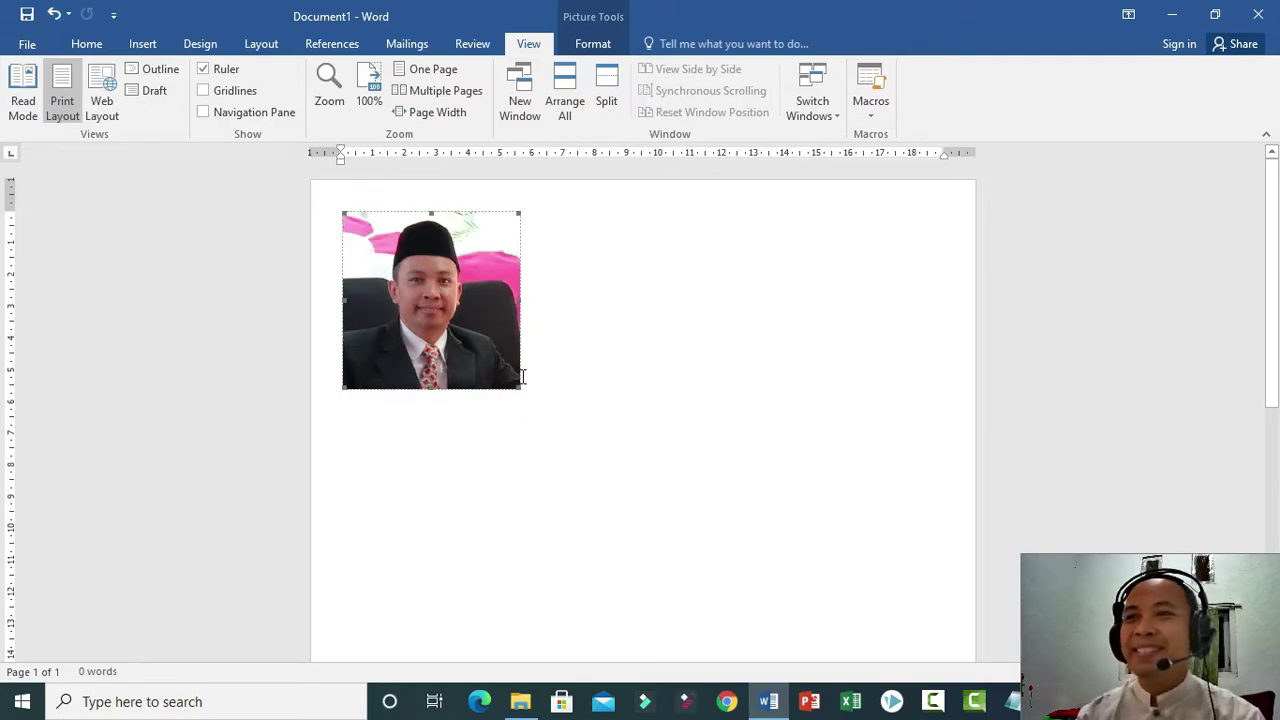
Crop the photo's left and right sides into a portrait, then enlarge it to about 6.5 cm tall.
click(593, 42)
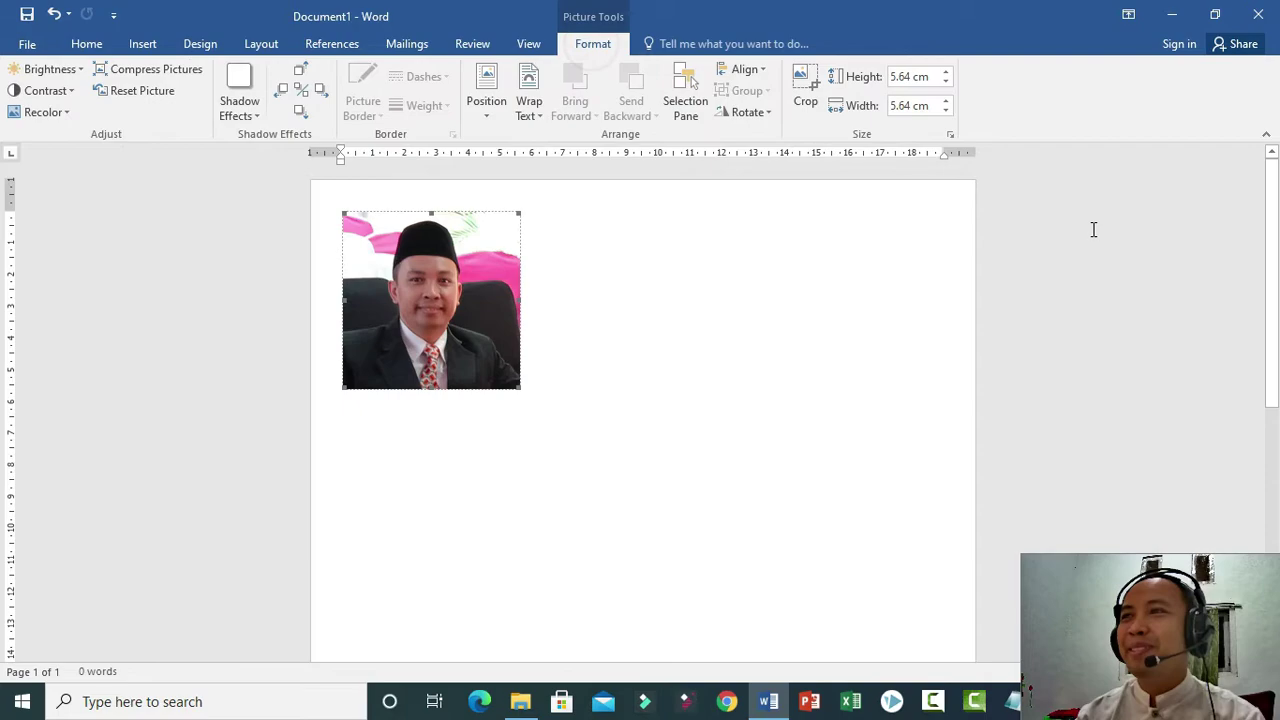
click(805, 88)
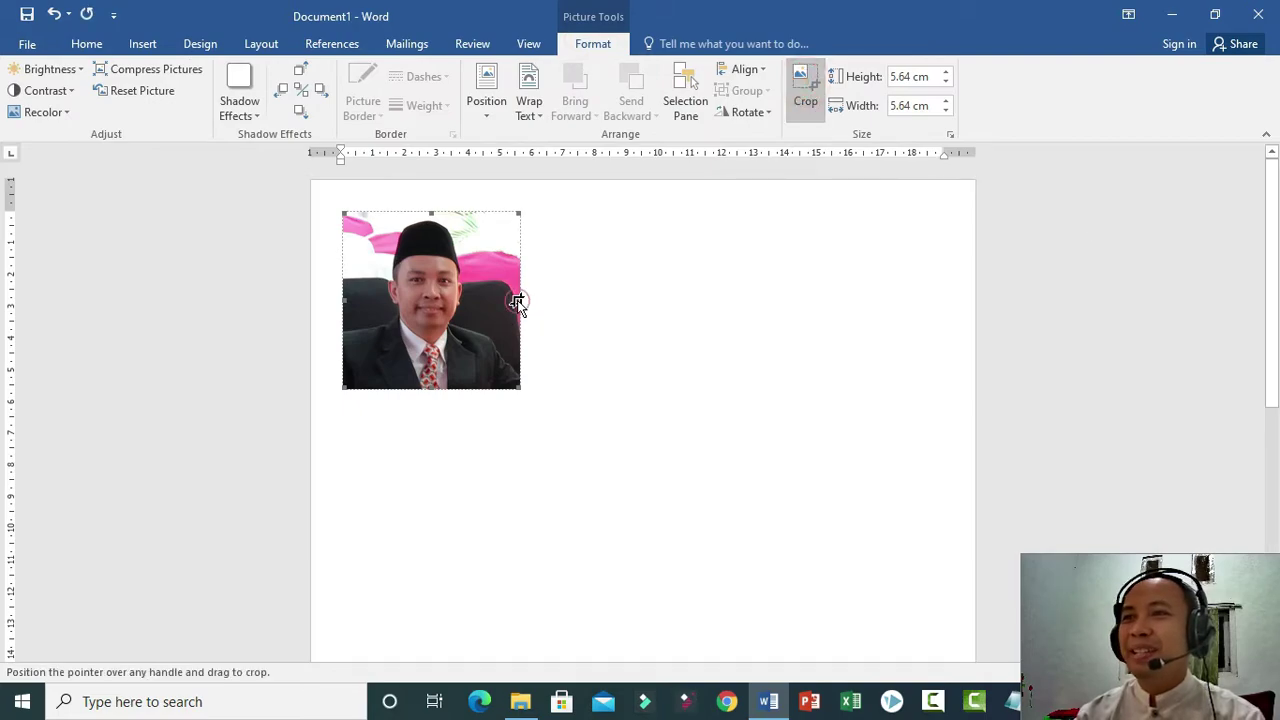
drag(499, 305, 505, 306)
drag(343, 301, 350, 302)
click(658, 367)
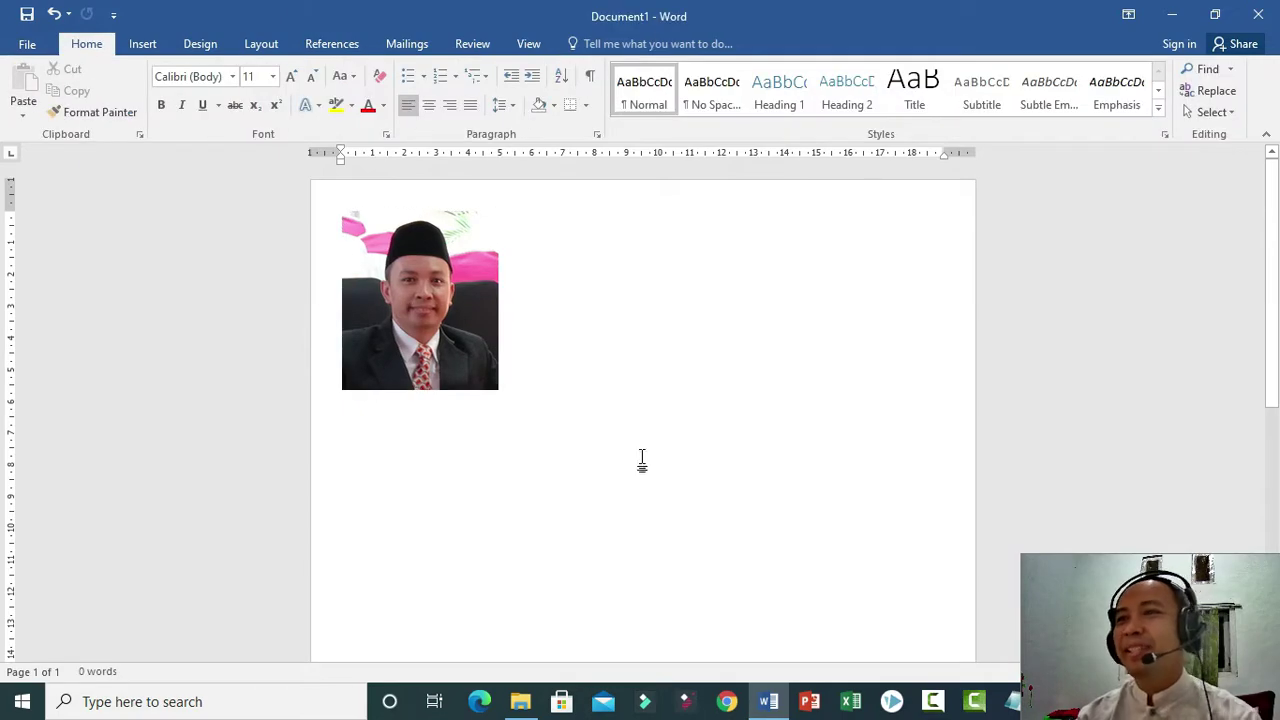
click(506, 372)
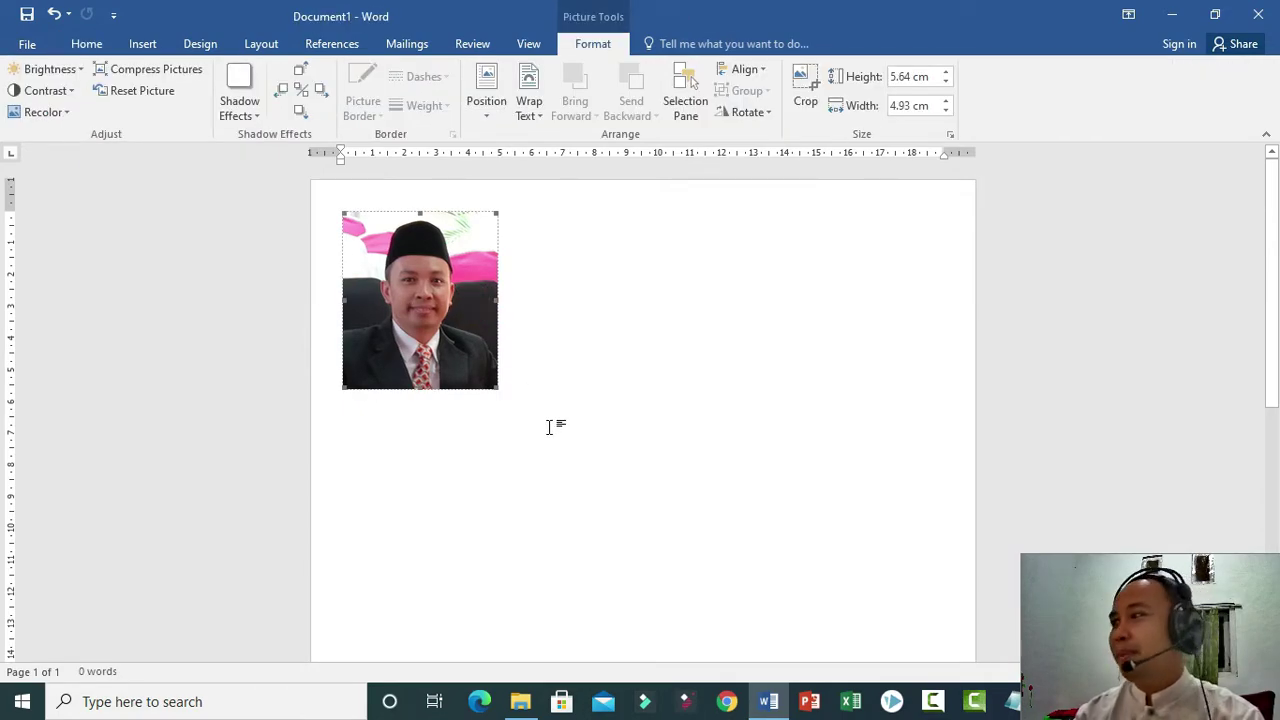
drag(500, 386, 522, 416)
click(636, 442)
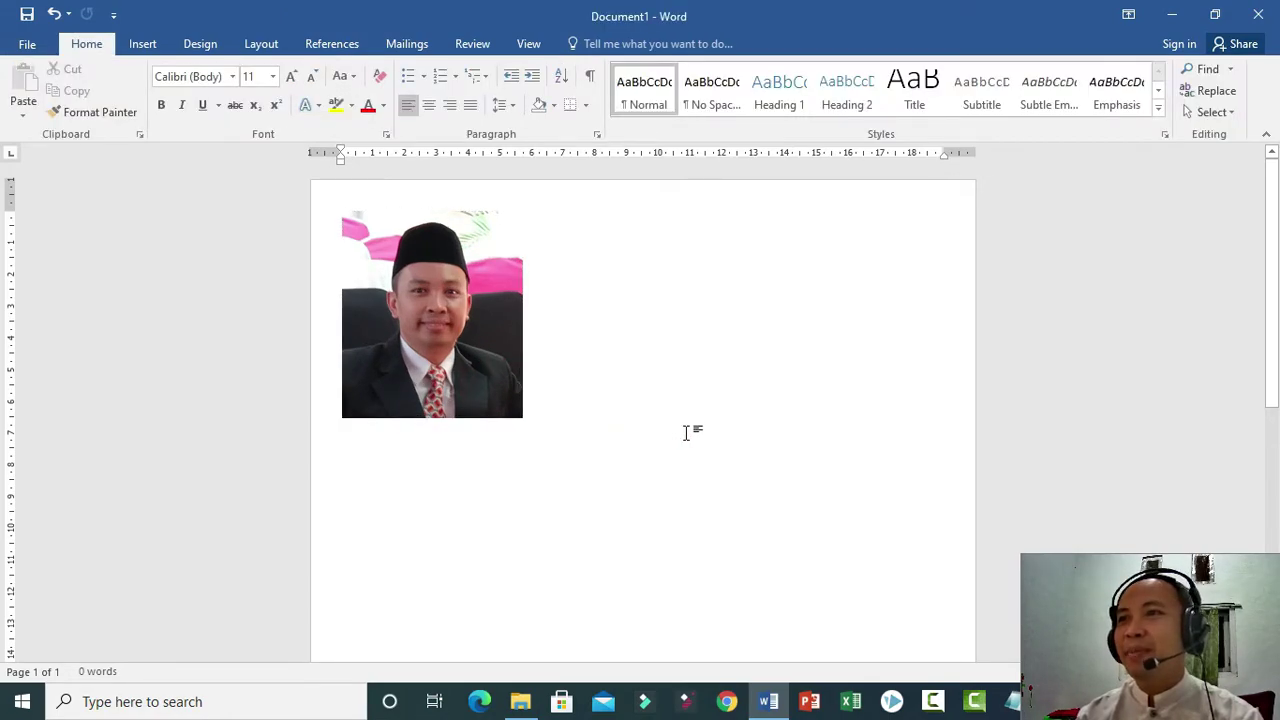
Apply a Drop Shadow preset to the portrait photo.
click(142, 43)
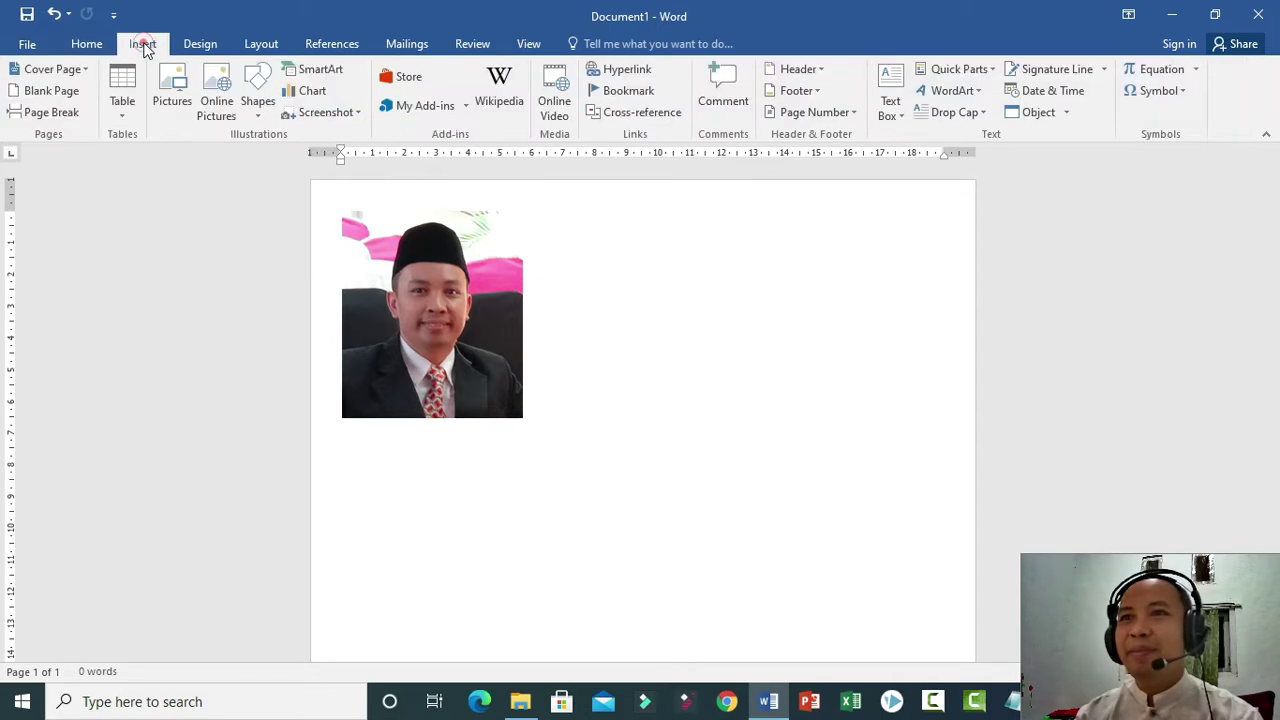
click(487, 324)
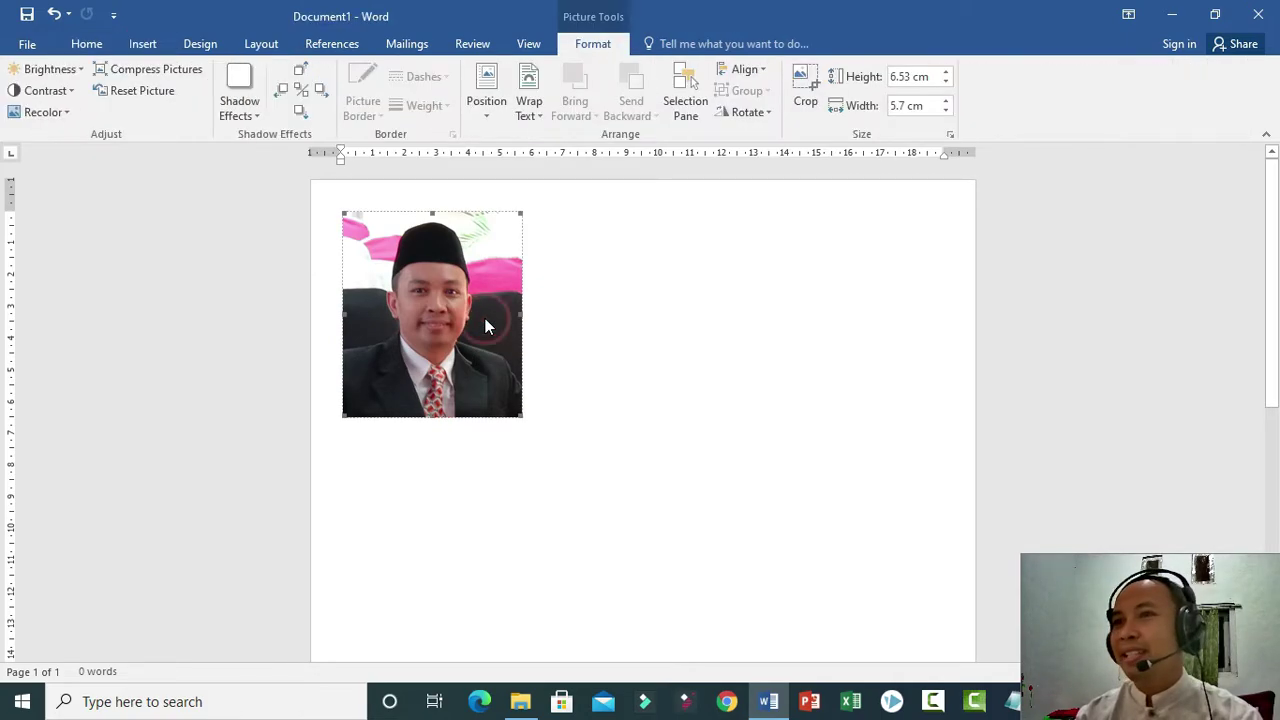
click(322, 94)
click(322, 94)
click(322, 94)
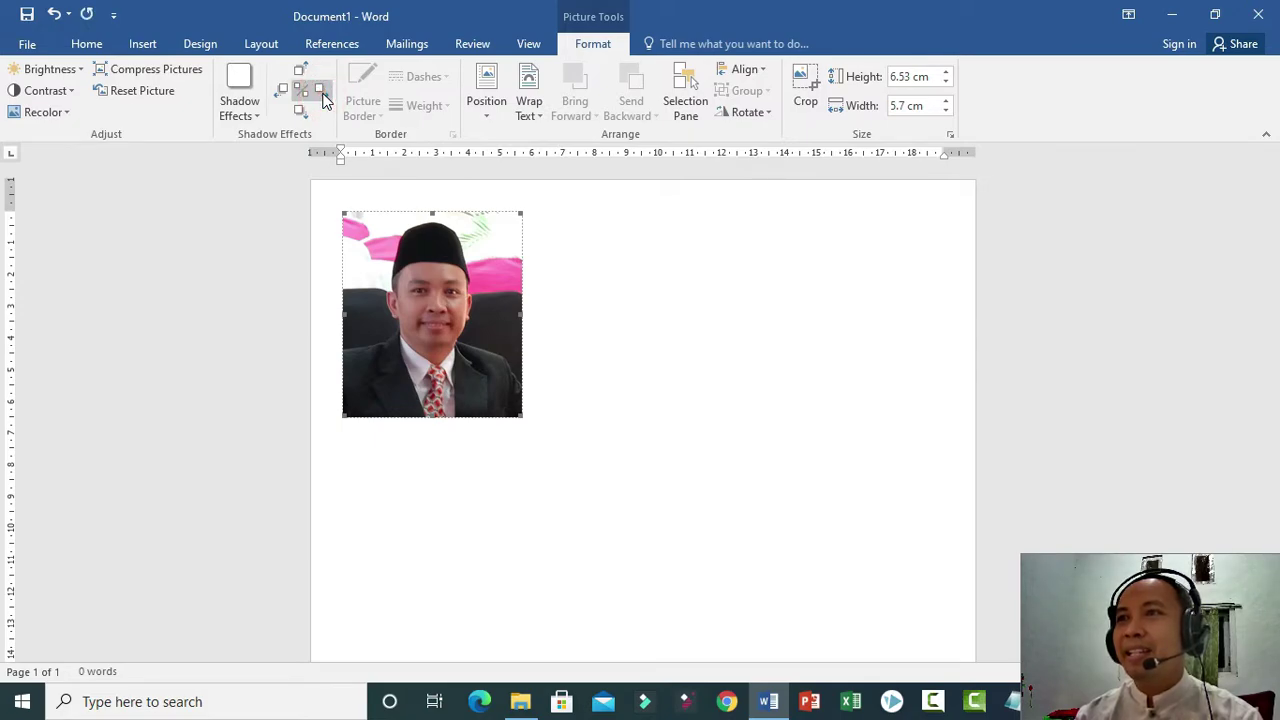
click(239, 100)
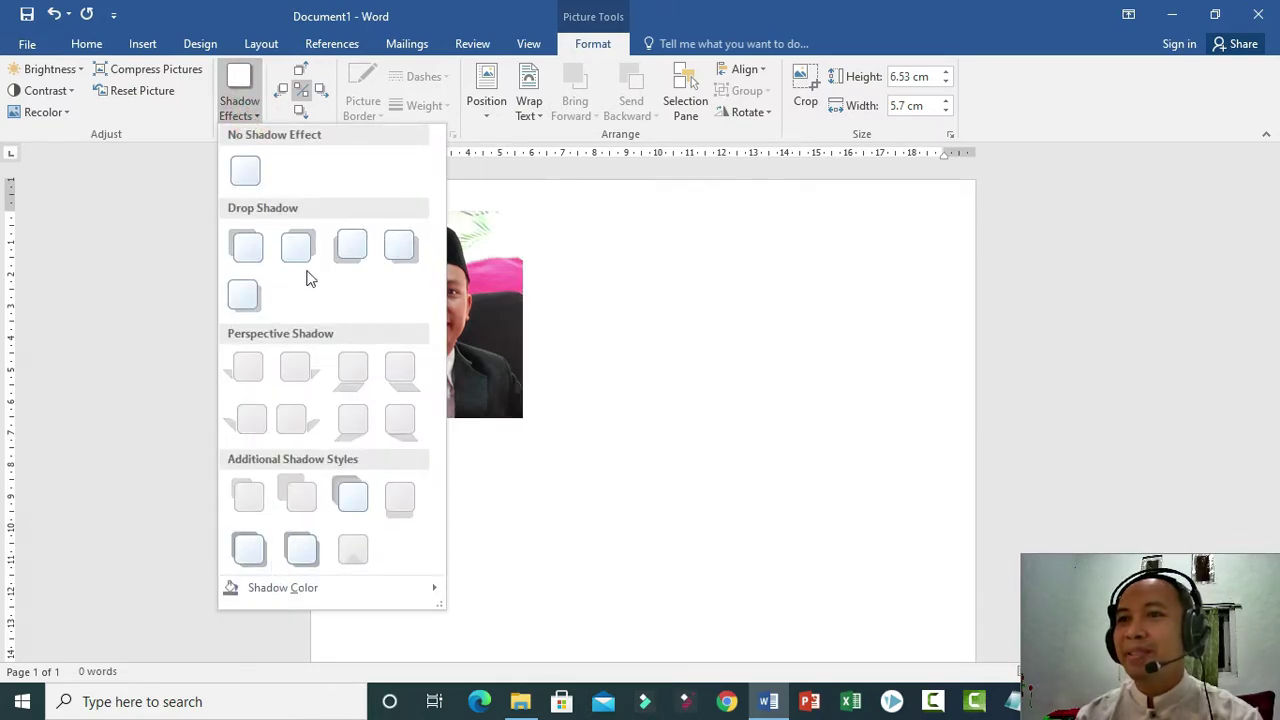
click(402, 252)
click(647, 392)
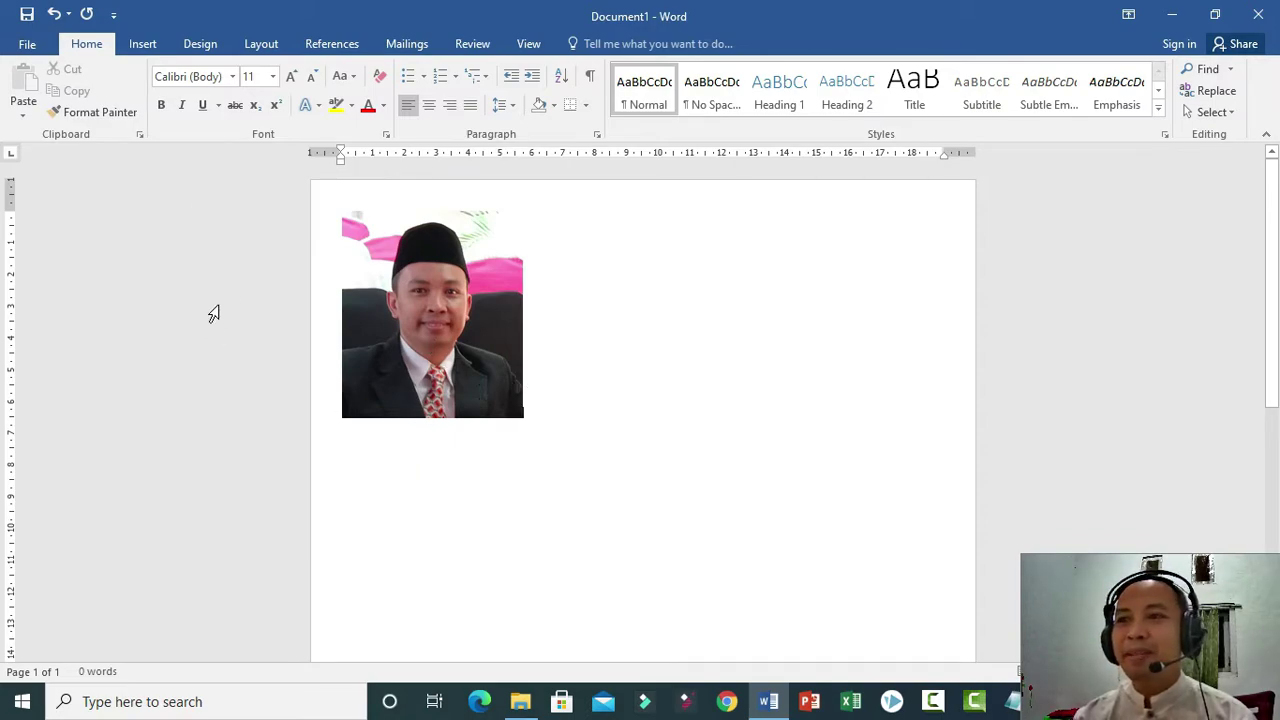
Draw a rectangle down the page starting from the photo's bottom-left corner.
click(145, 40)
click(253, 105)
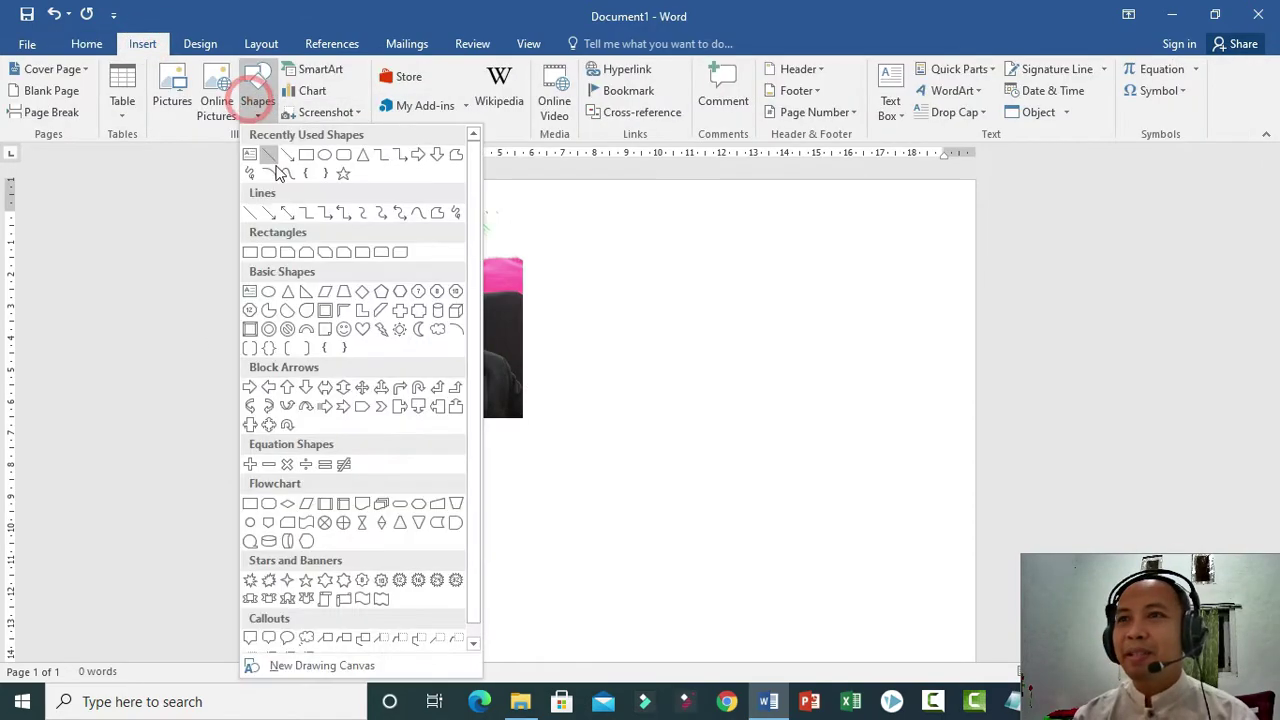
click(305, 156)
scroll(477, 470, down, 2)
scroll(473, 455, down, 1)
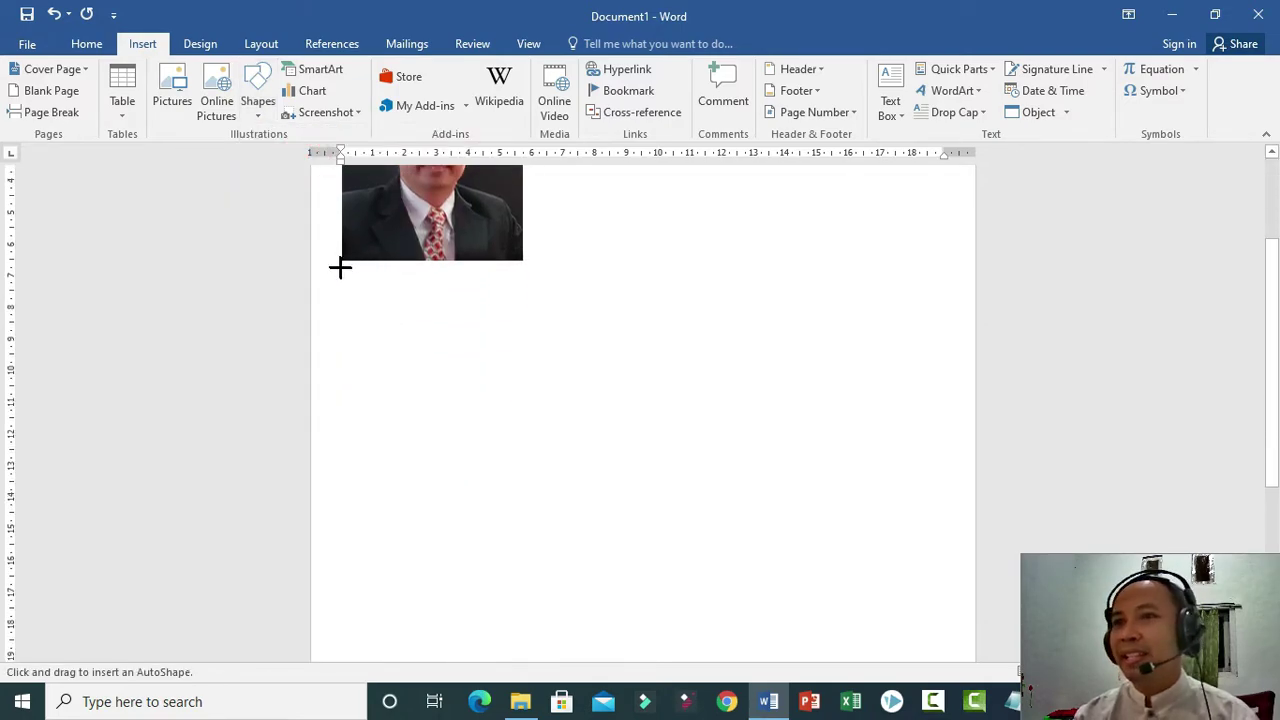
mouse_move(340, 260)
mouse_down()
mouse_move(577, 417)
mouse_move(520, 423)
mouse_move(521, 705)
mouse_move(519, 678)
mouse_up()
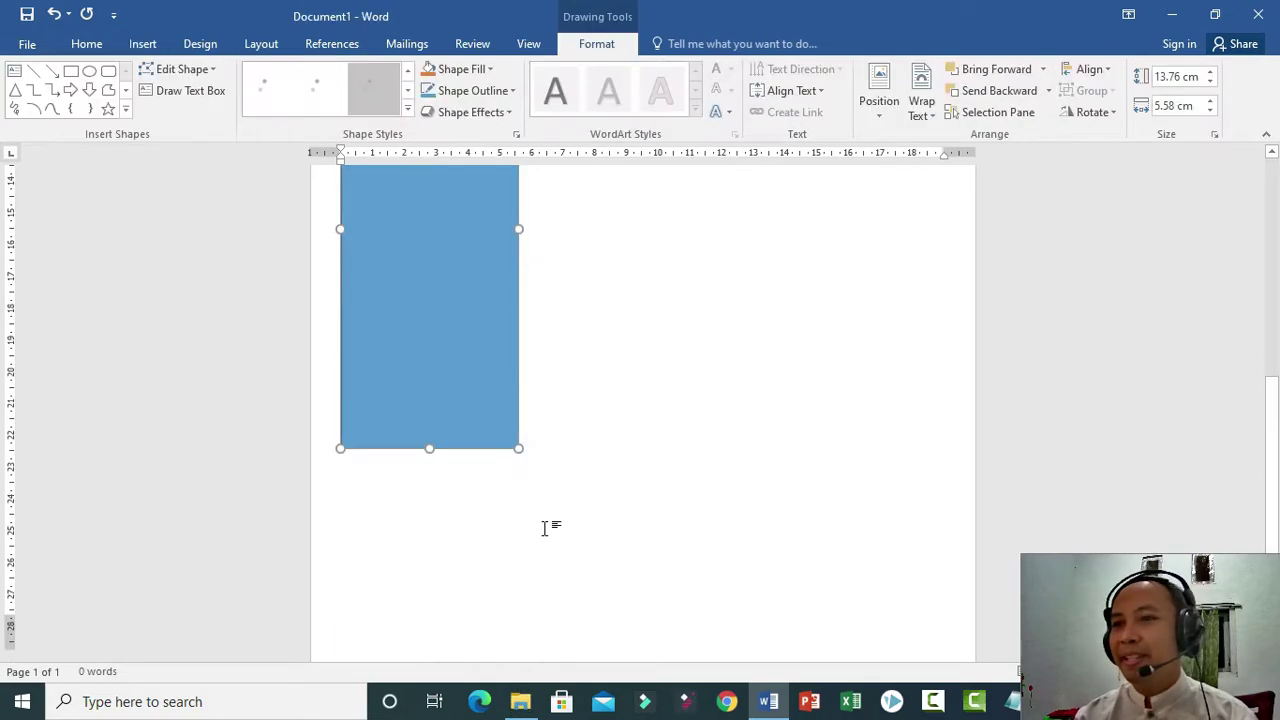
scroll(540, 500, up, 3)
Match the photo and rectangle widths and move the rectangle's top edge to the photo's bottom.
click(516, 410)
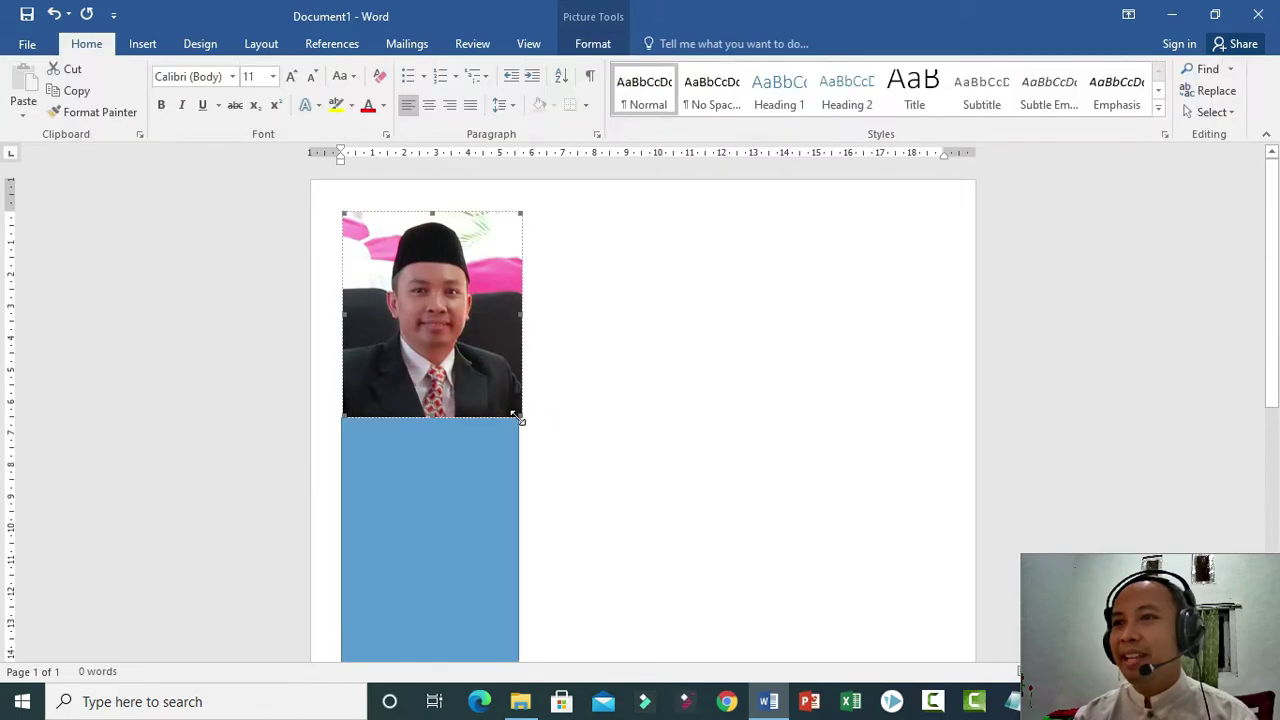
drag(529, 441, 558, 458)
click(490, 530)
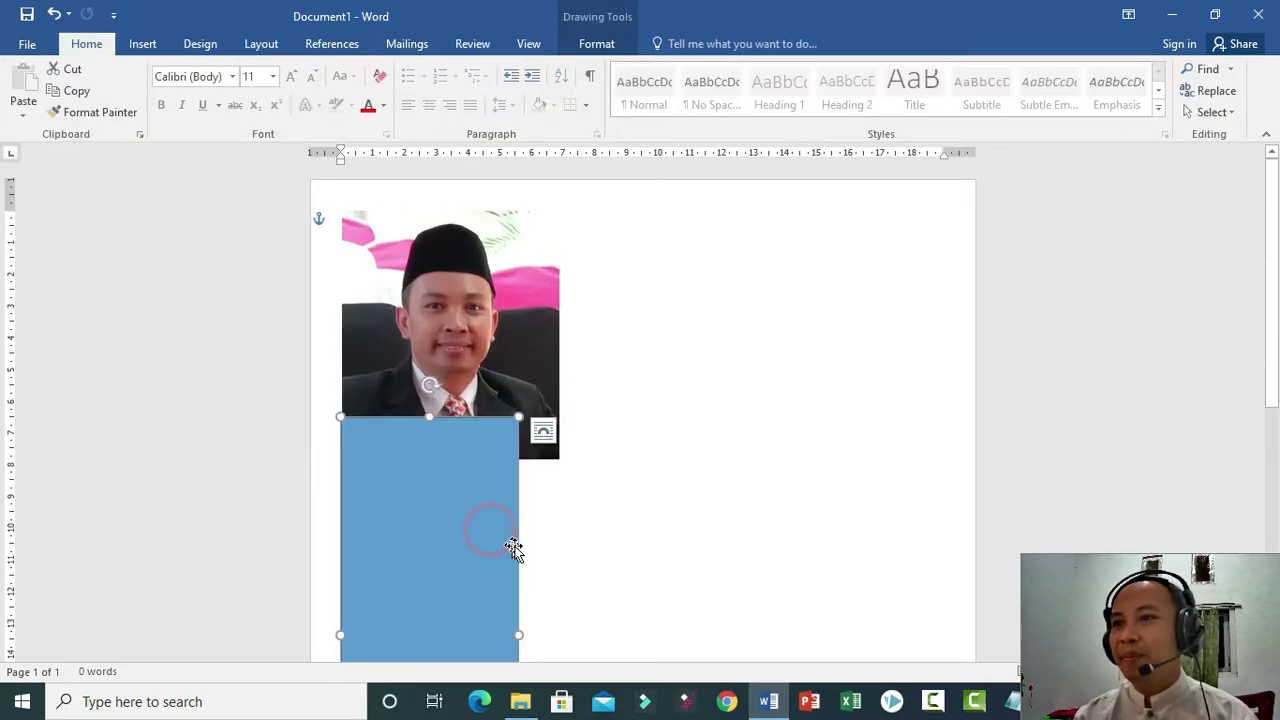
drag(519, 644, 559, 655)
scroll(455, 350, up, 2)
click(450, 400)
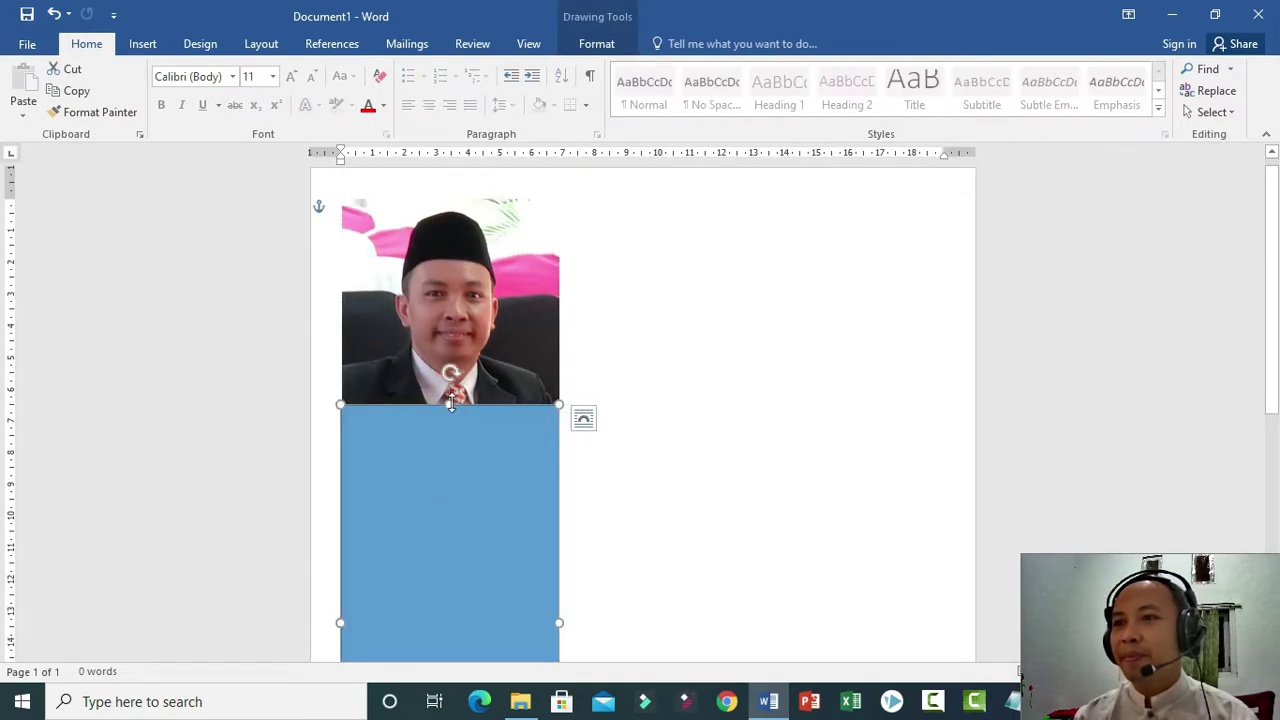
drag(449, 405, 450, 446)
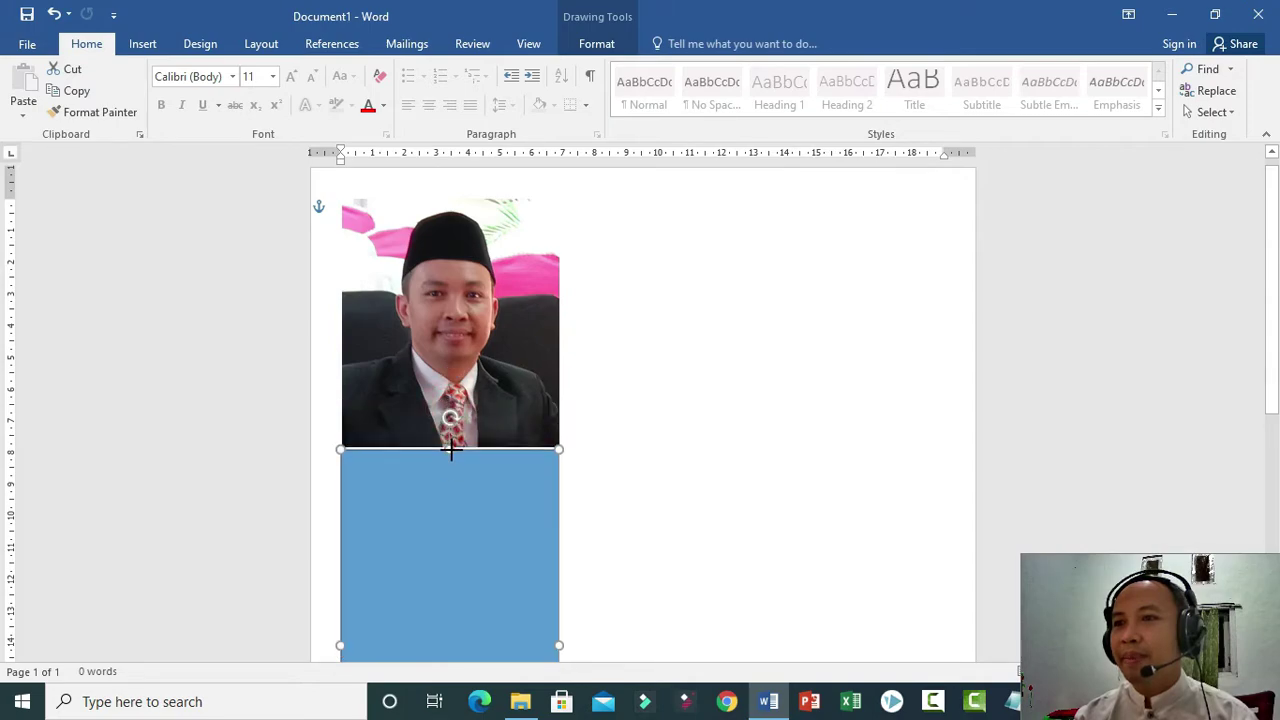
scroll(643, 451, down, 4)
scroll(643, 450, up, 1)
click(643, 449)
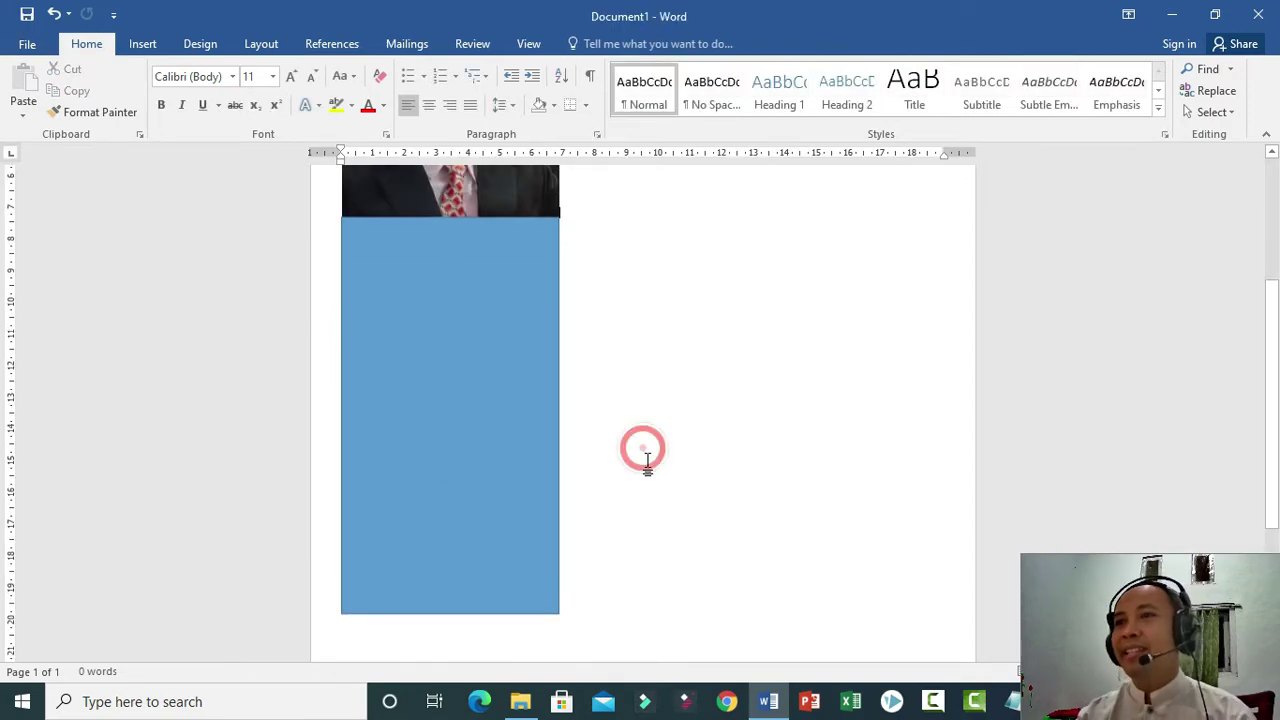
click(485, 445)
scroll(487, 442, up, 4)
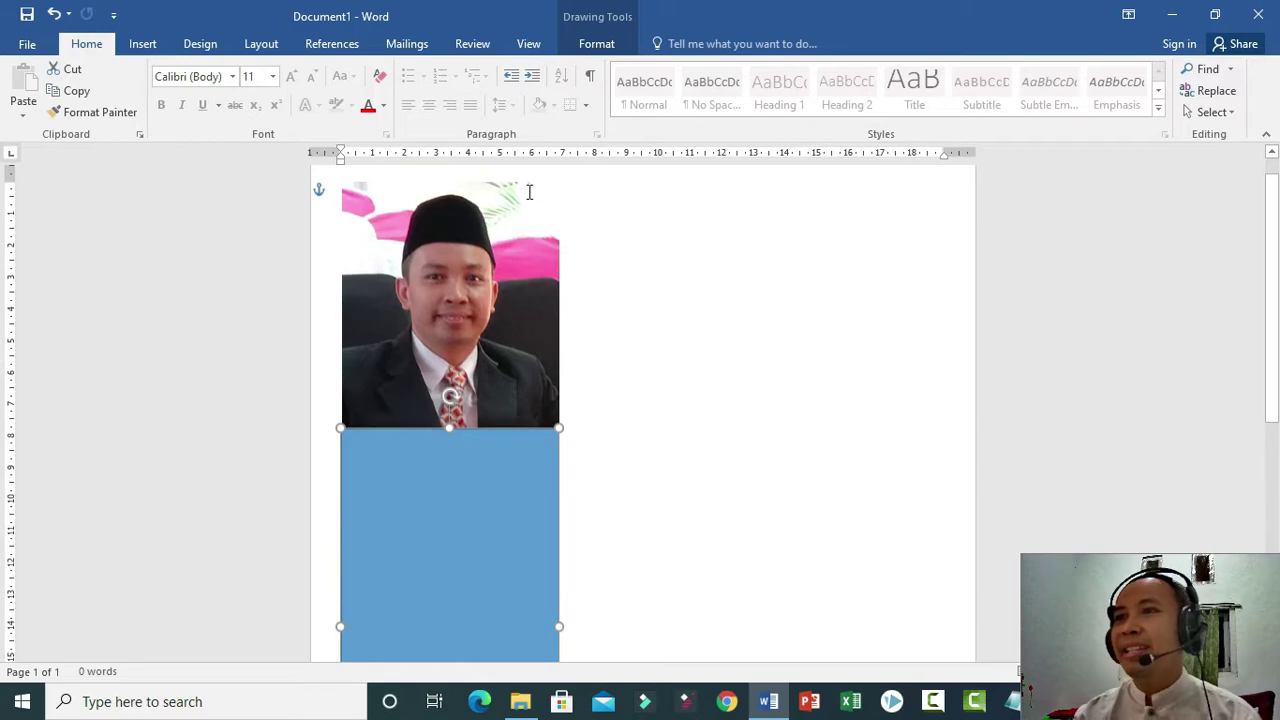
click(614, 45)
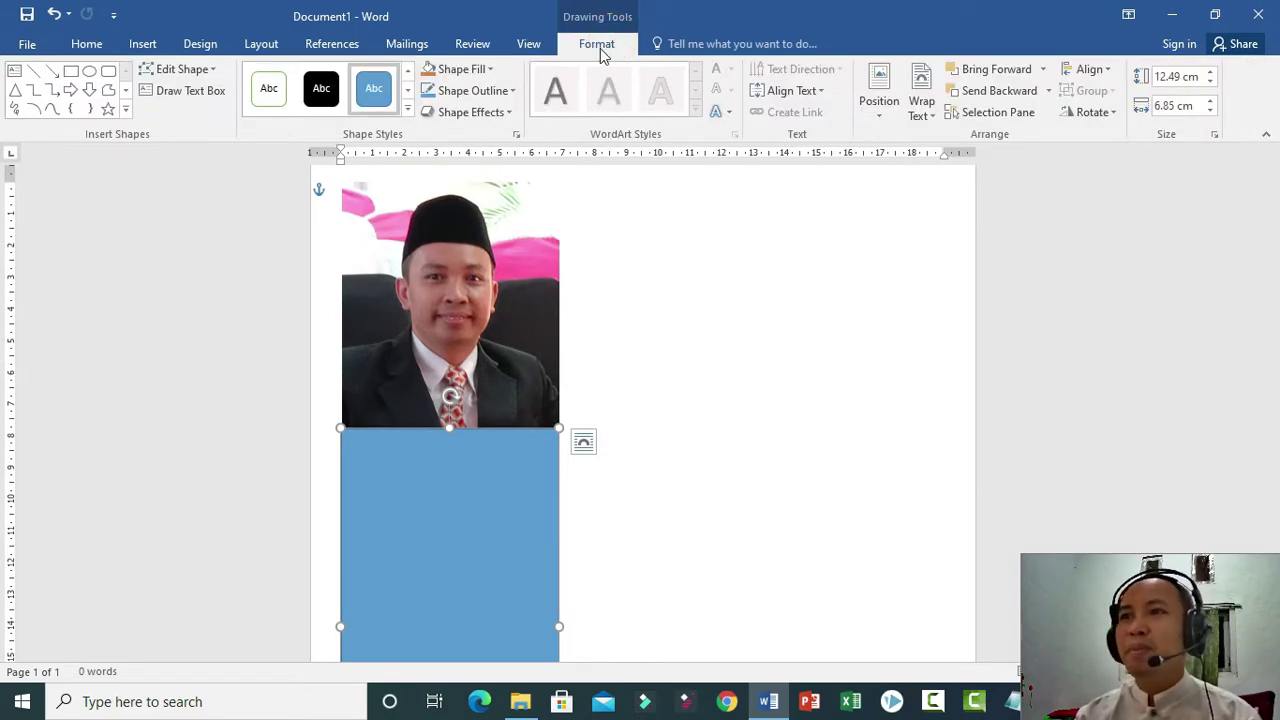
Fill the rectangle with Blue, Darker 50% and set its outline to No Outline.
click(478, 70)
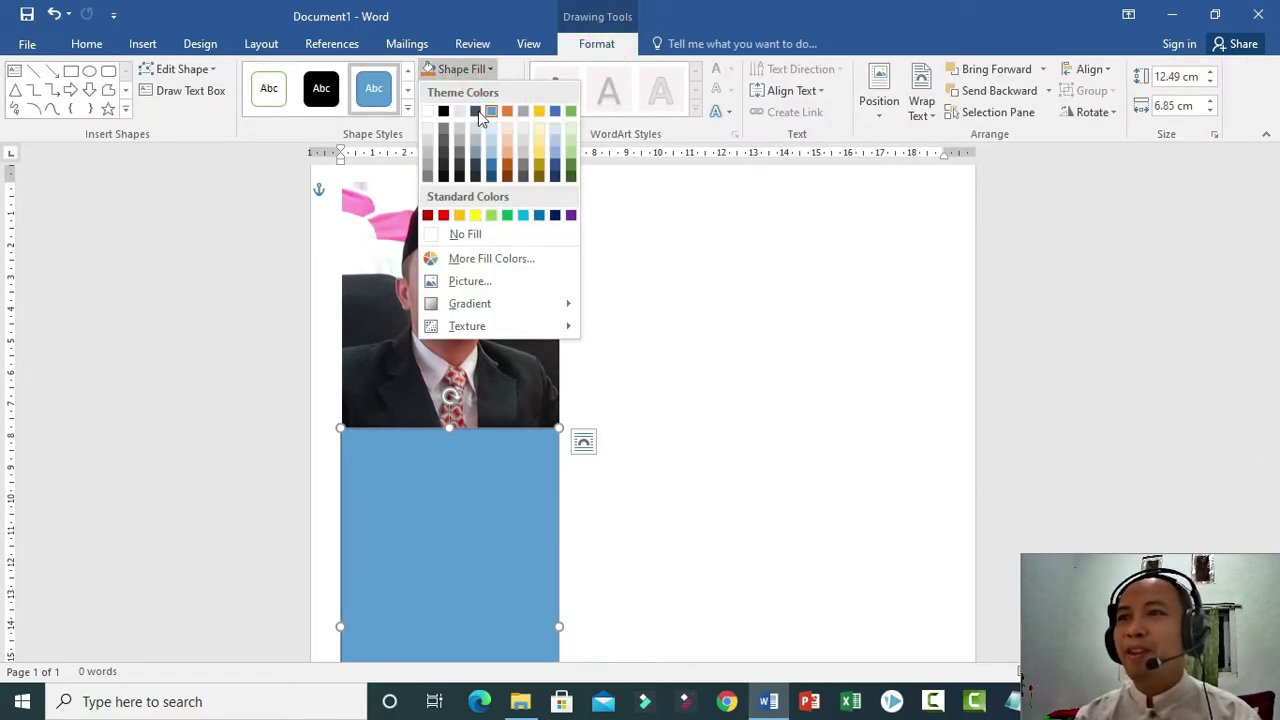
click(492, 177)
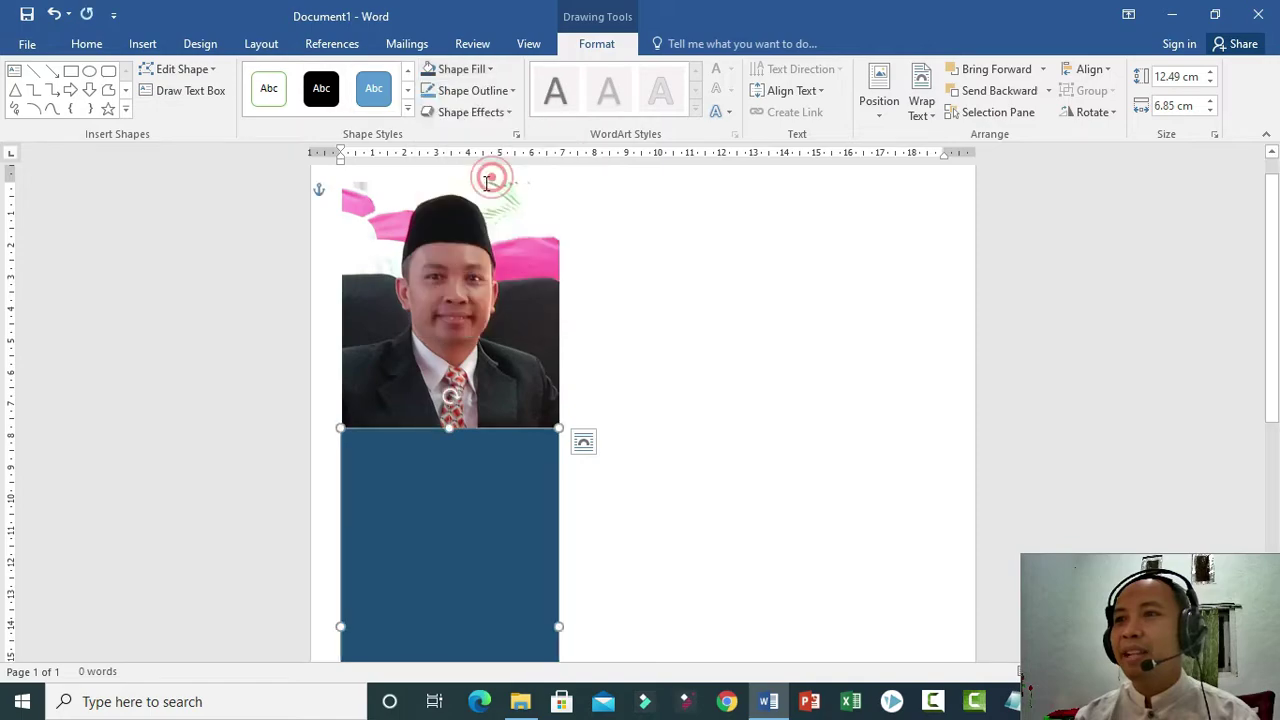
click(490, 90)
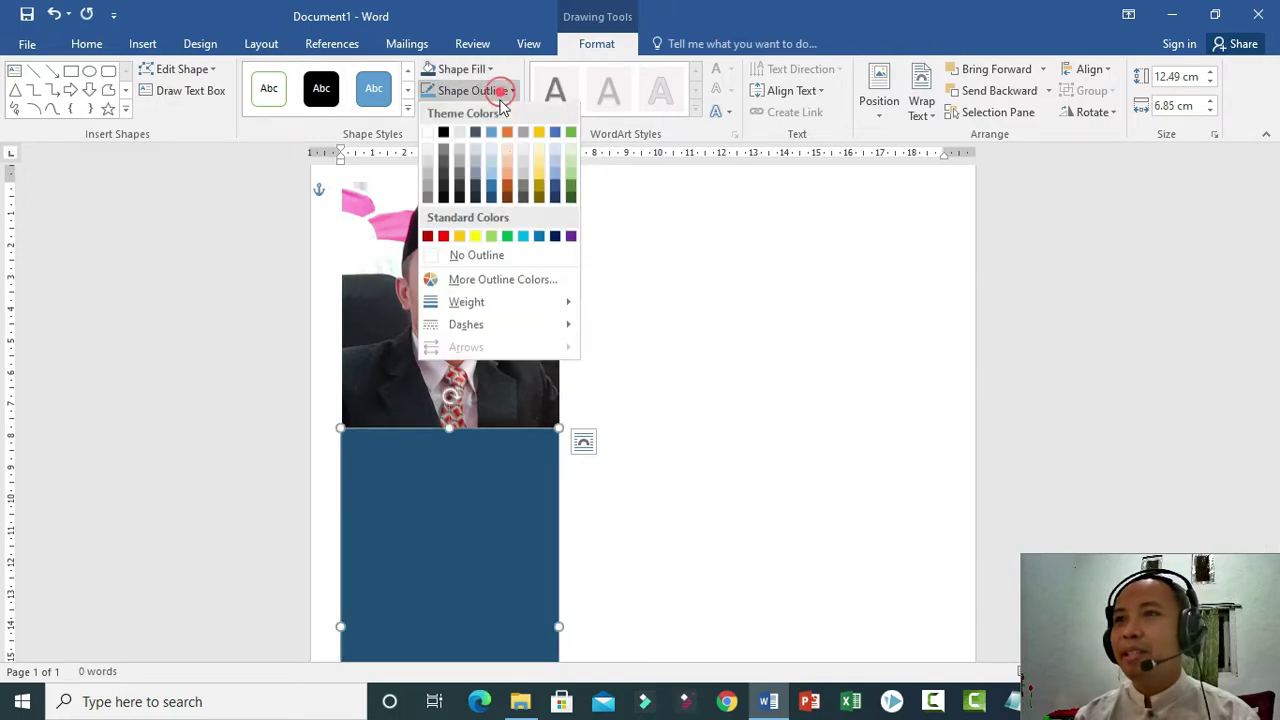
click(467, 256)
click(674, 311)
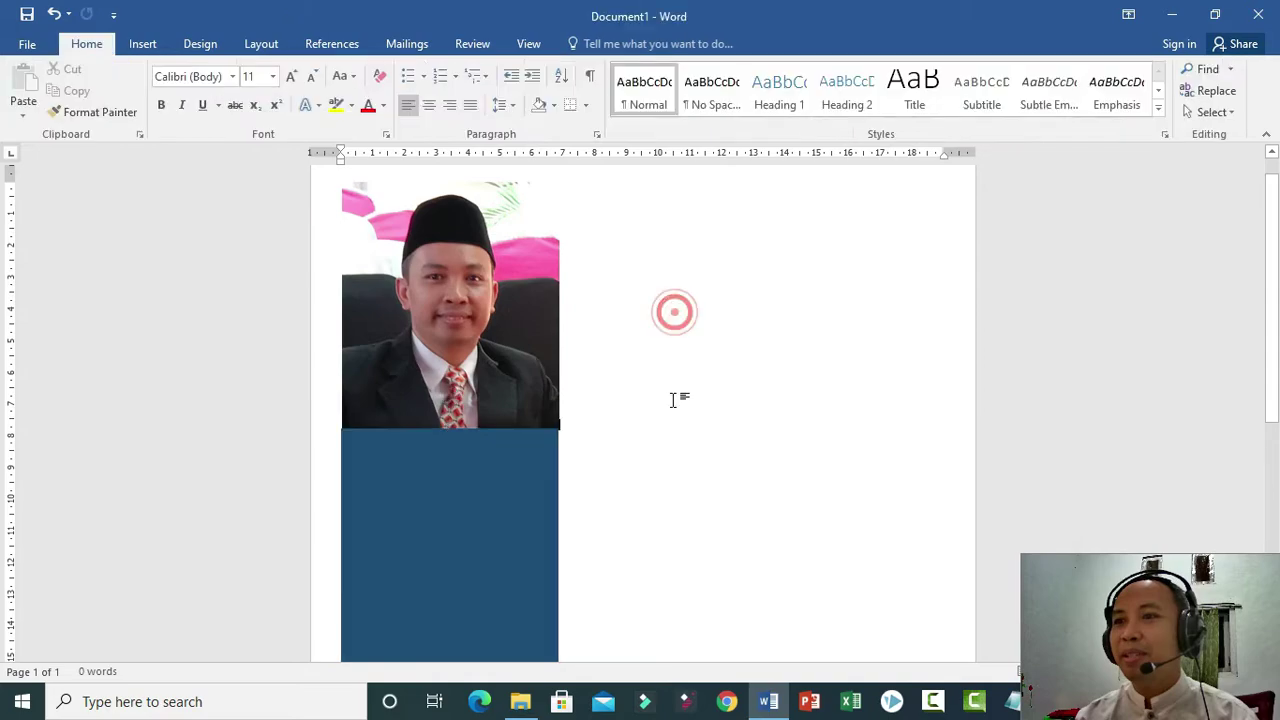
click(501, 523)
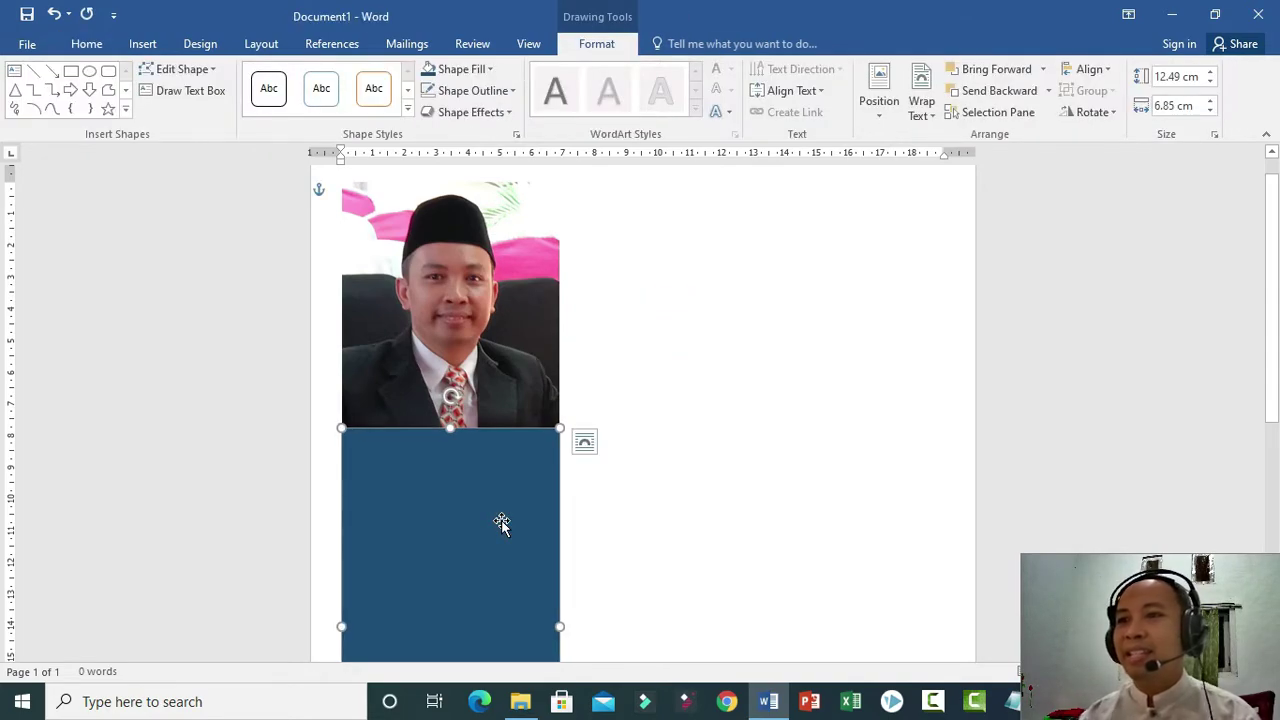
click(729, 429)
scroll(507, 489, down, 3)
scroll(507, 489, up, 5)
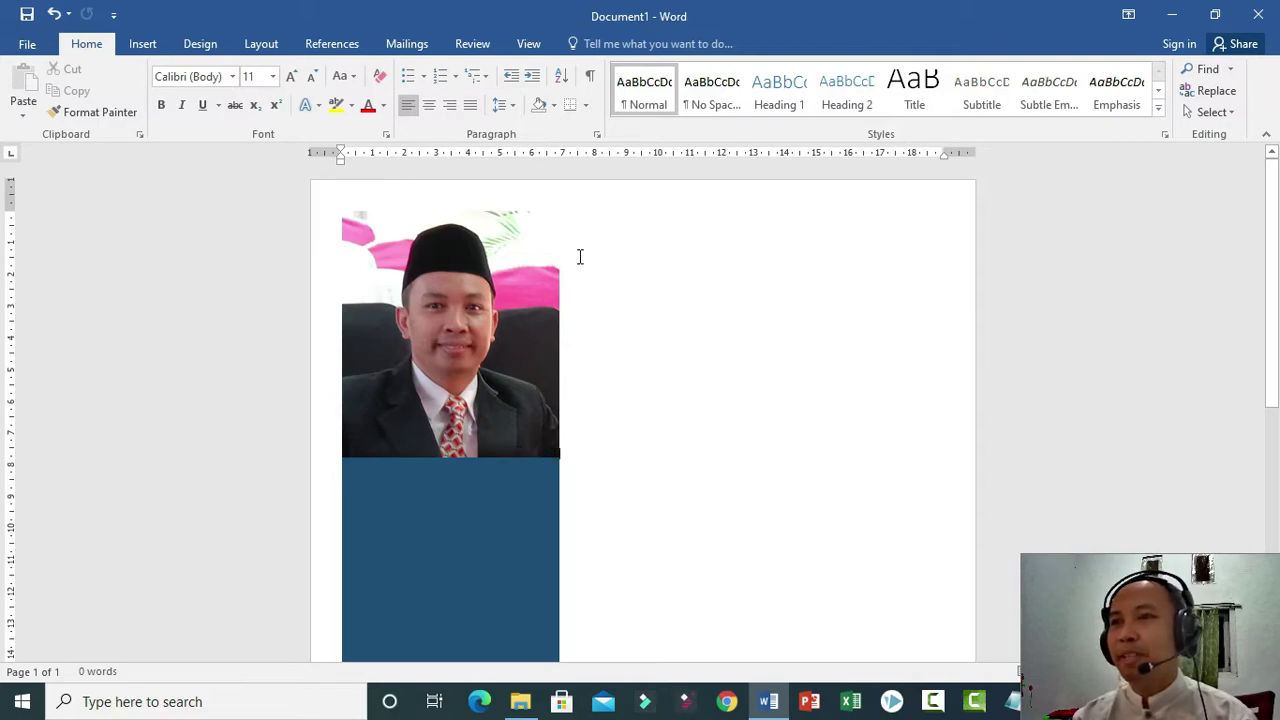
click(137, 46)
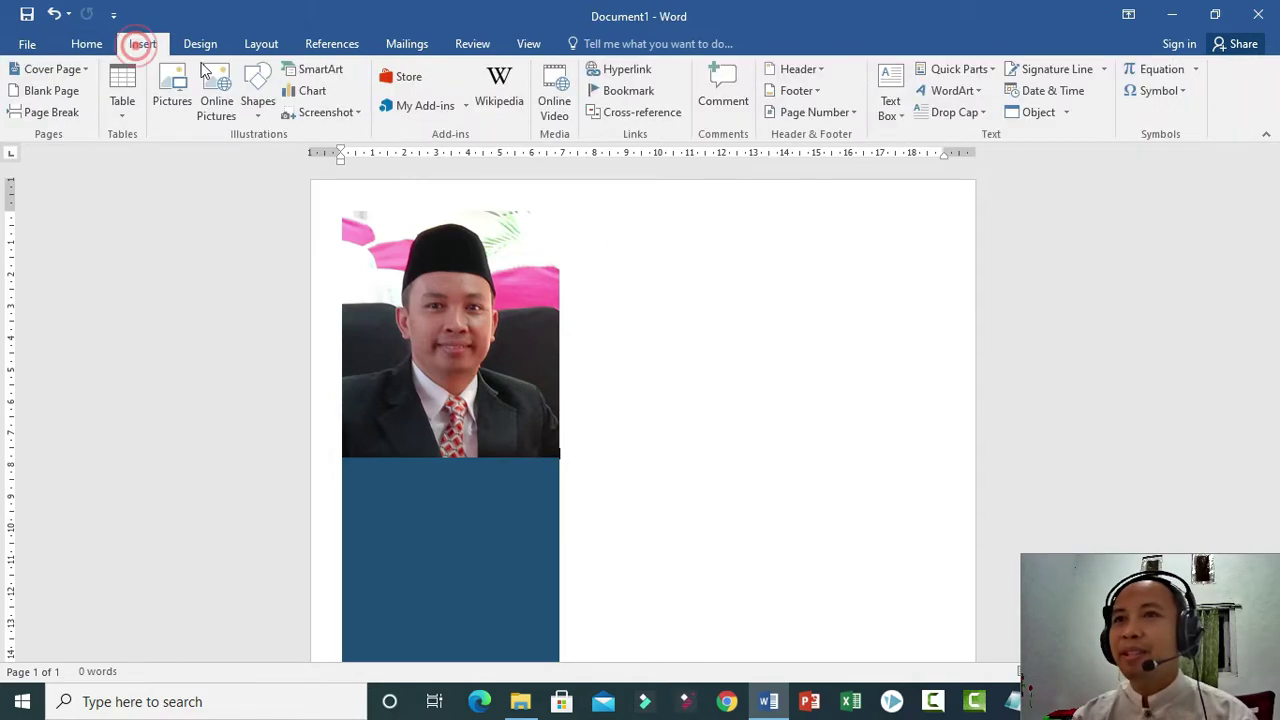
Draw a parallelogram across the page top beside the photo, flipped to slant the other way.
click(256, 117)
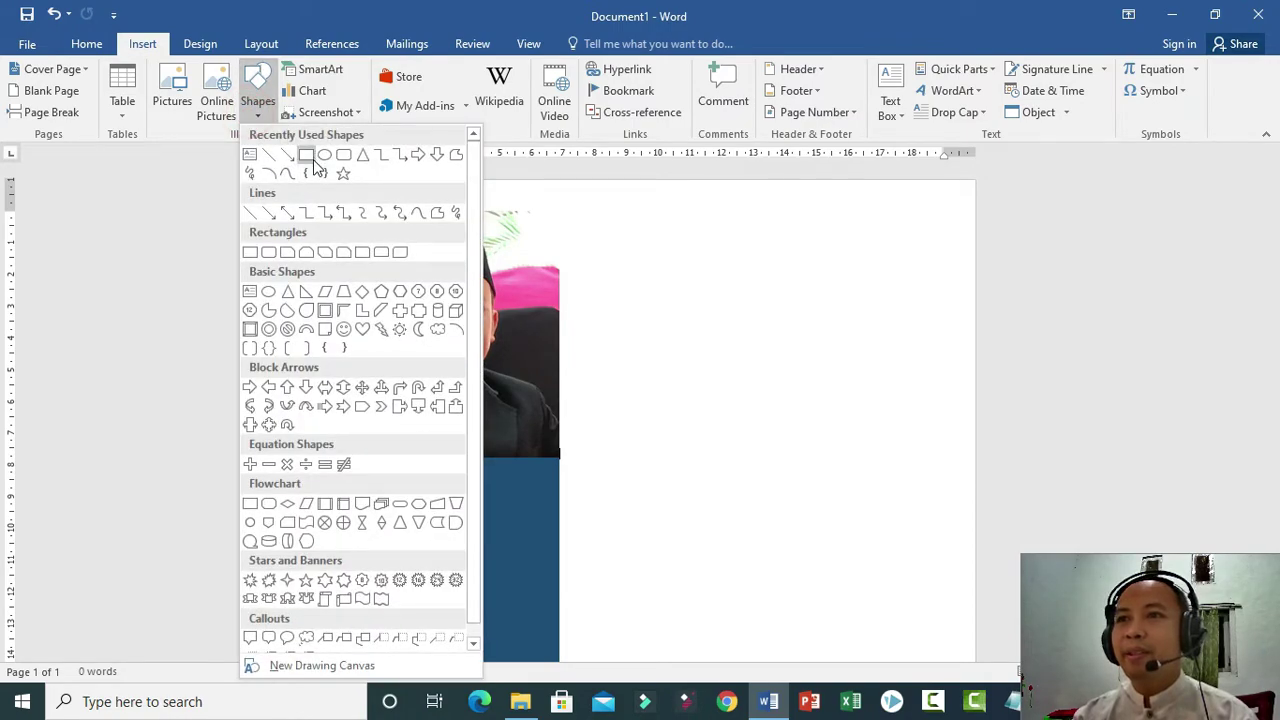
click(325, 291)
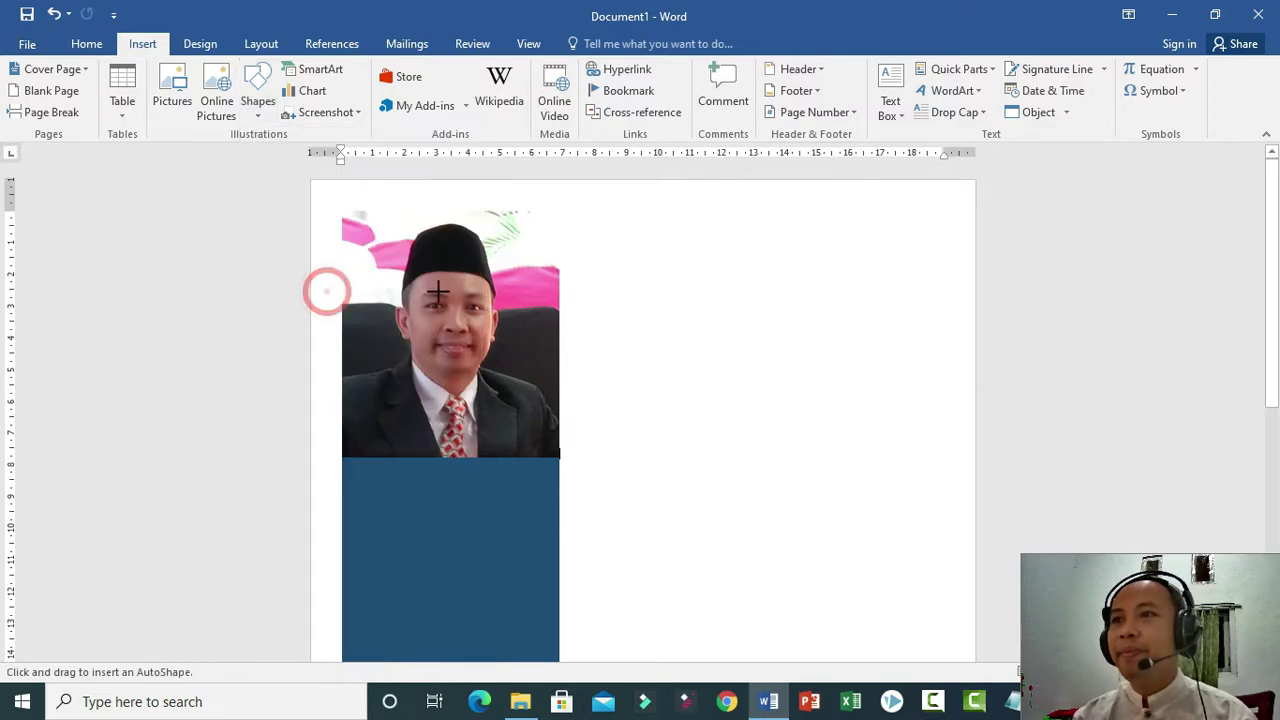
drag(598, 220, 896, 252)
drag(962, 285, 963, 283)
mouse_move(780, 219)
mouse_down()
mouse_move(773, 345)
mouse_move(737, 194)
mouse_move(789, 206)
mouse_move(780, 240)
mouse_move(715, 235)
mouse_up()
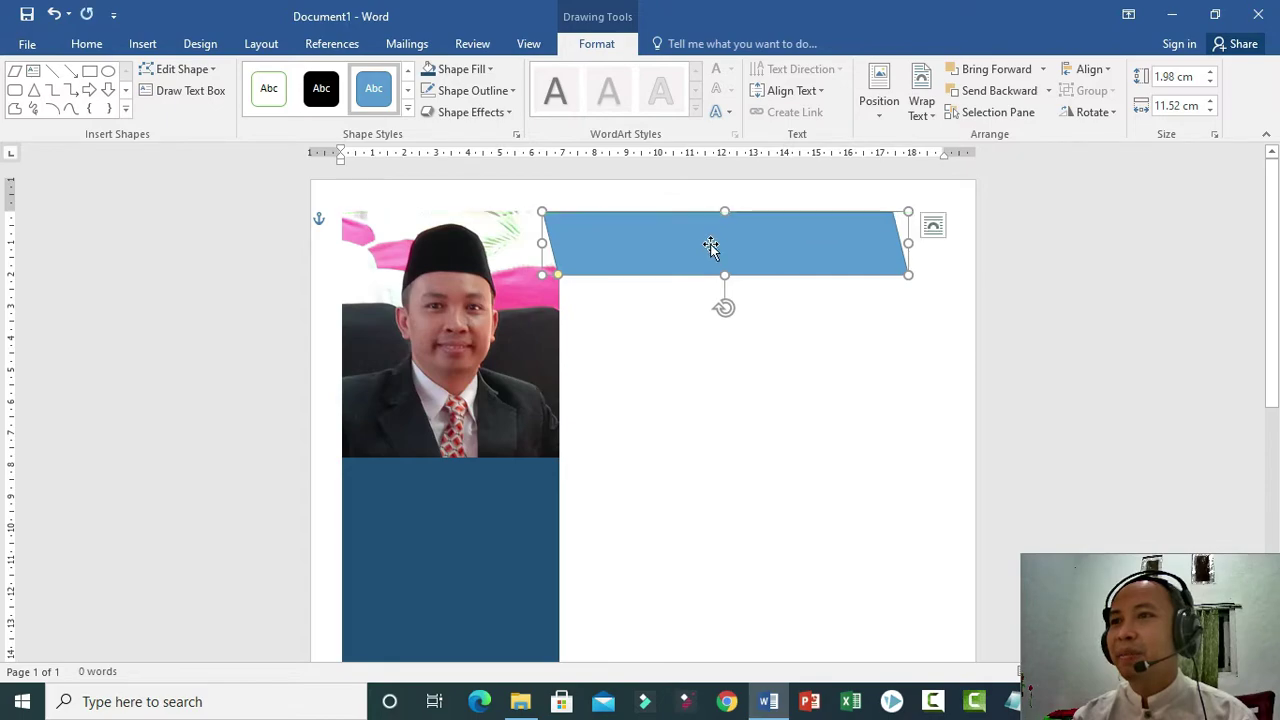
Send the parallelogram to the back and behind the text.
right_click(710, 246)
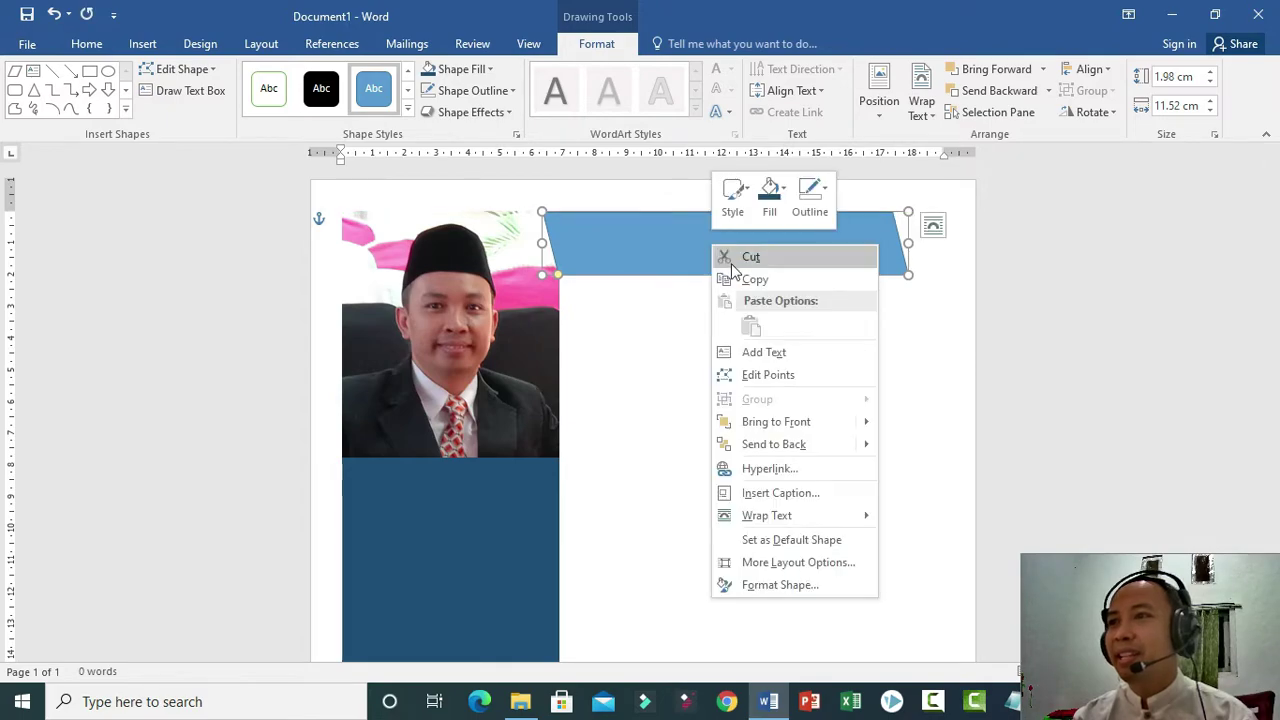
click(790, 440)
right_click(657, 239)
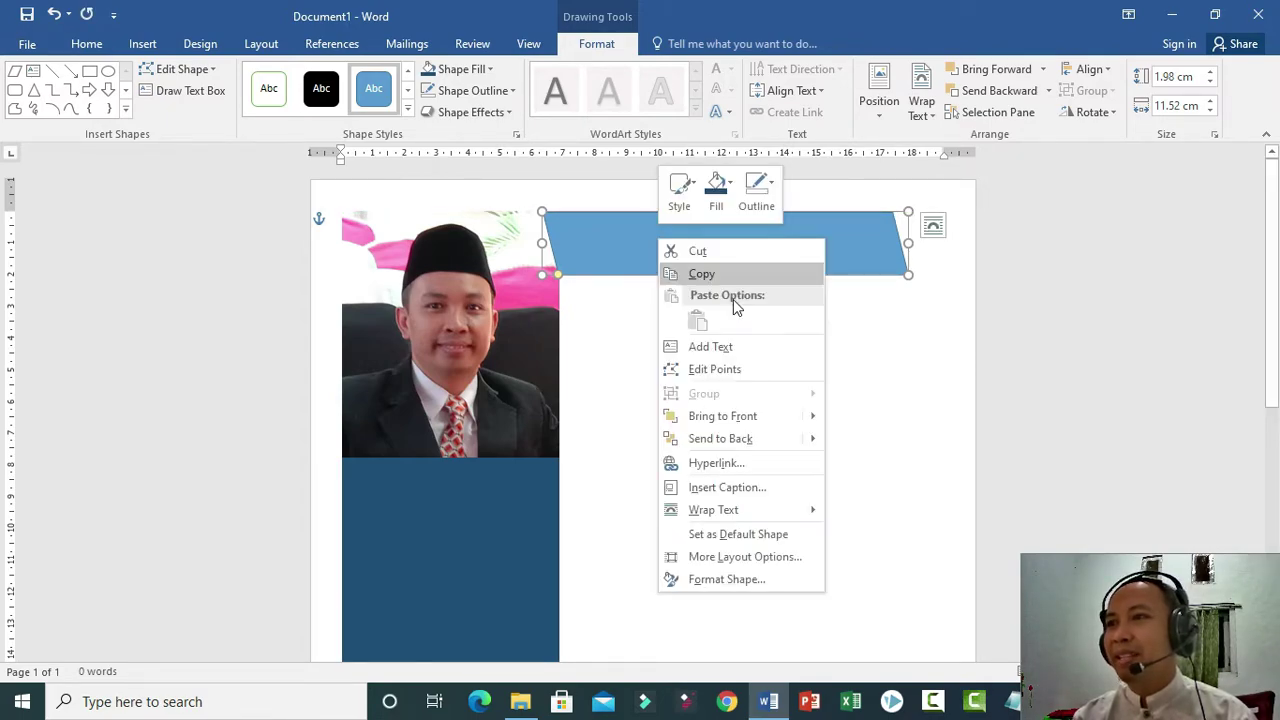
mouse_move(751, 438)
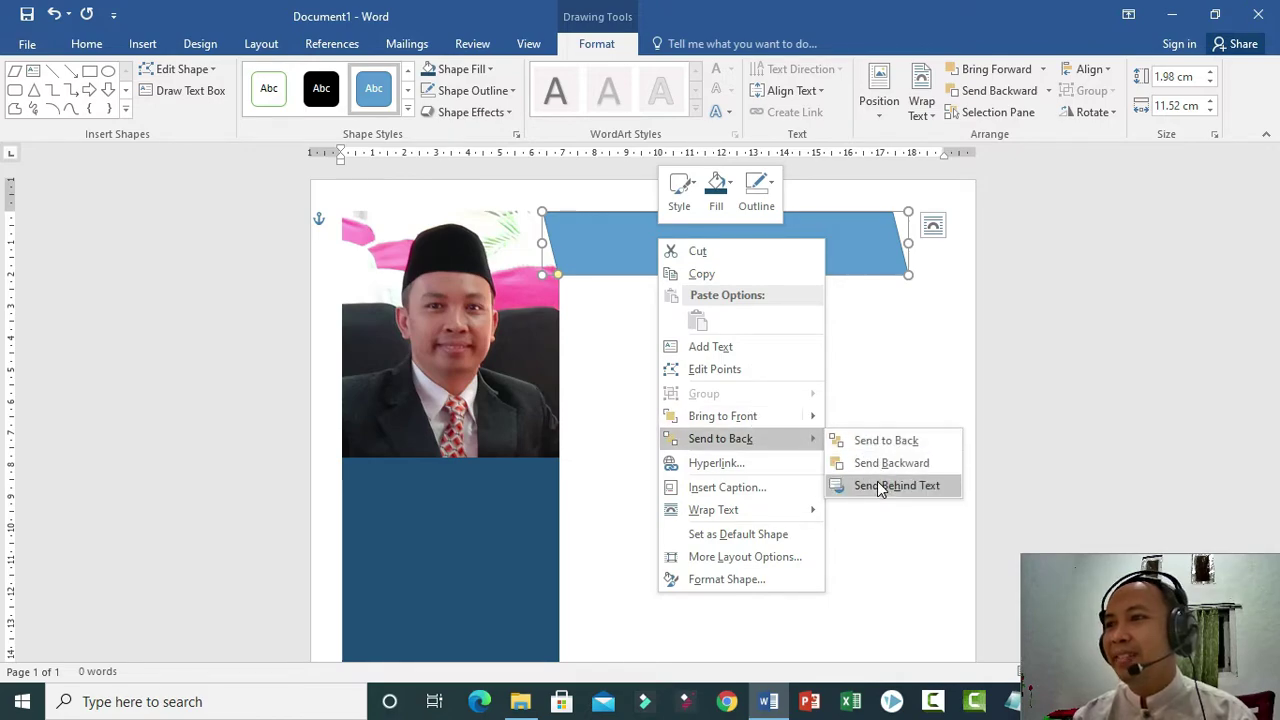
click(886, 441)
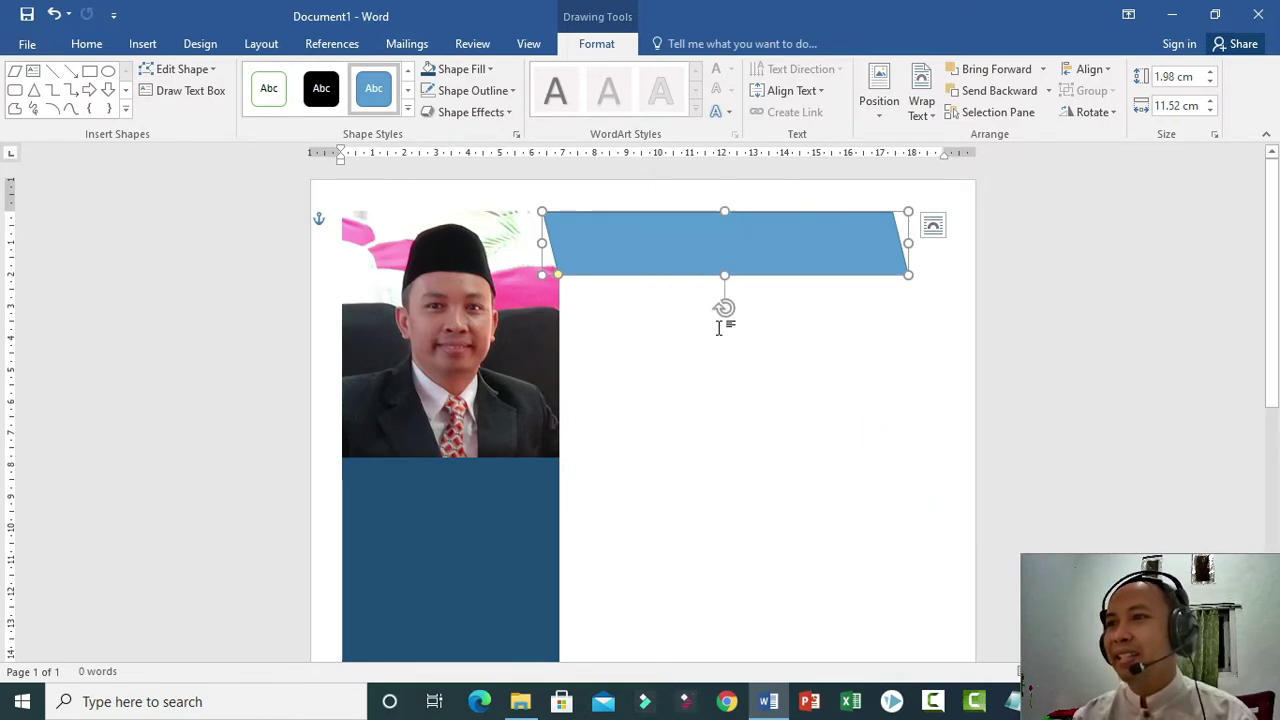
right_click(657, 244)
mouse_move(781, 450)
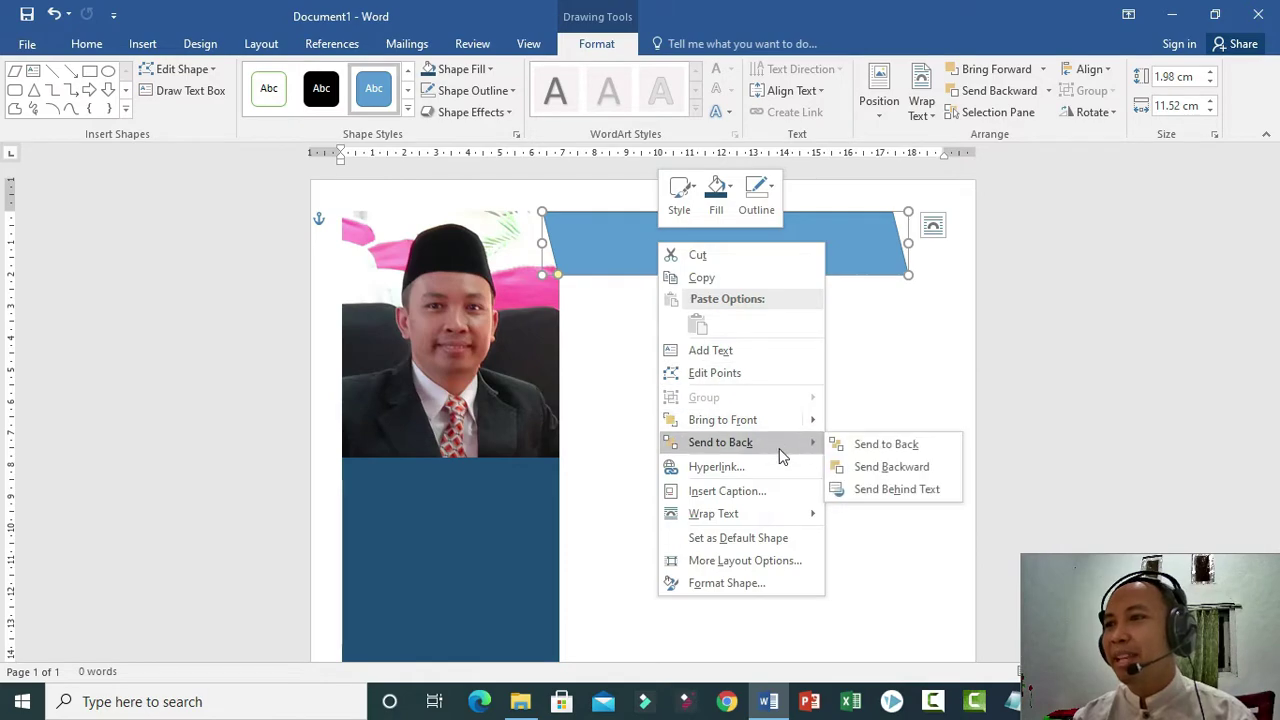
click(869, 491)
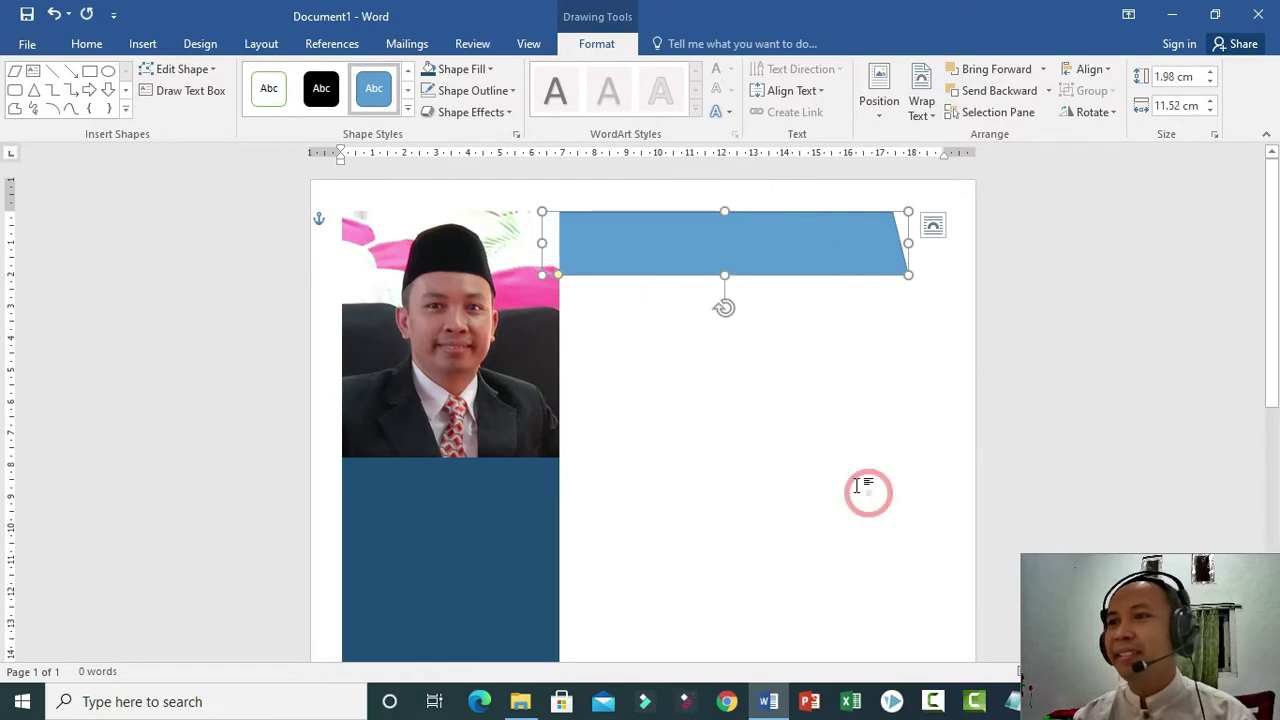
click(621, 251)
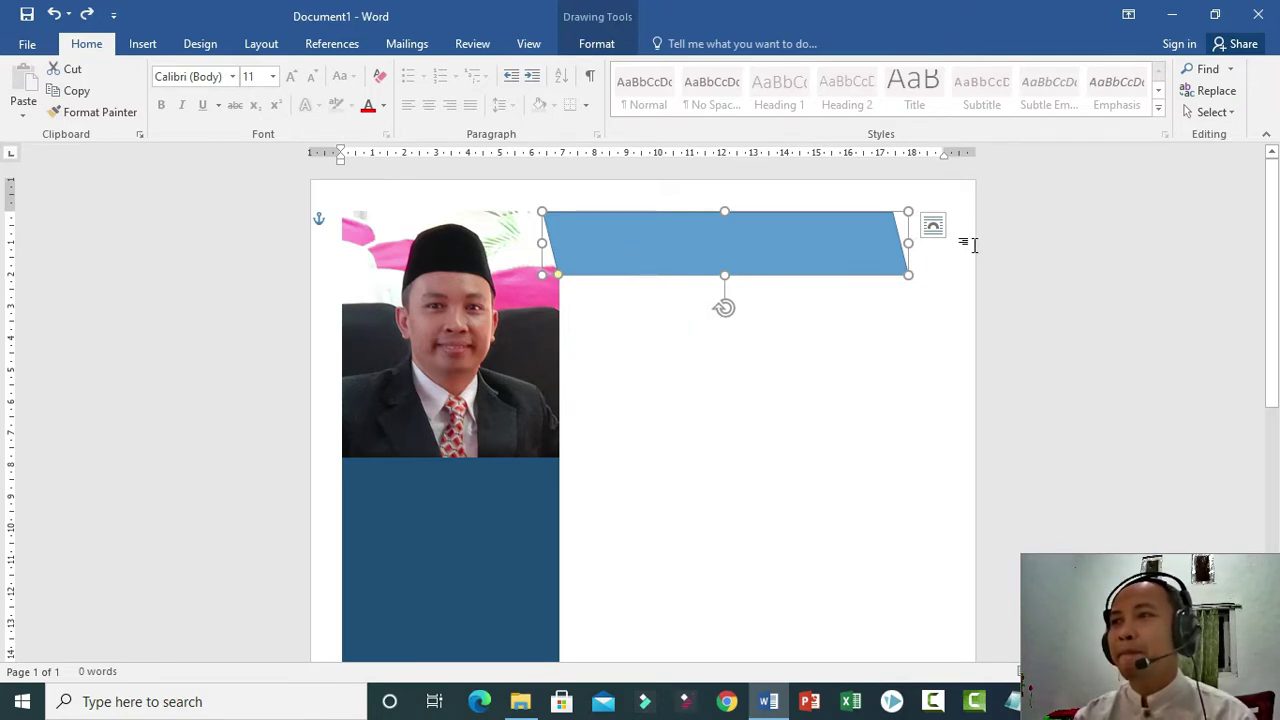
click(932, 225)
click(665, 232)
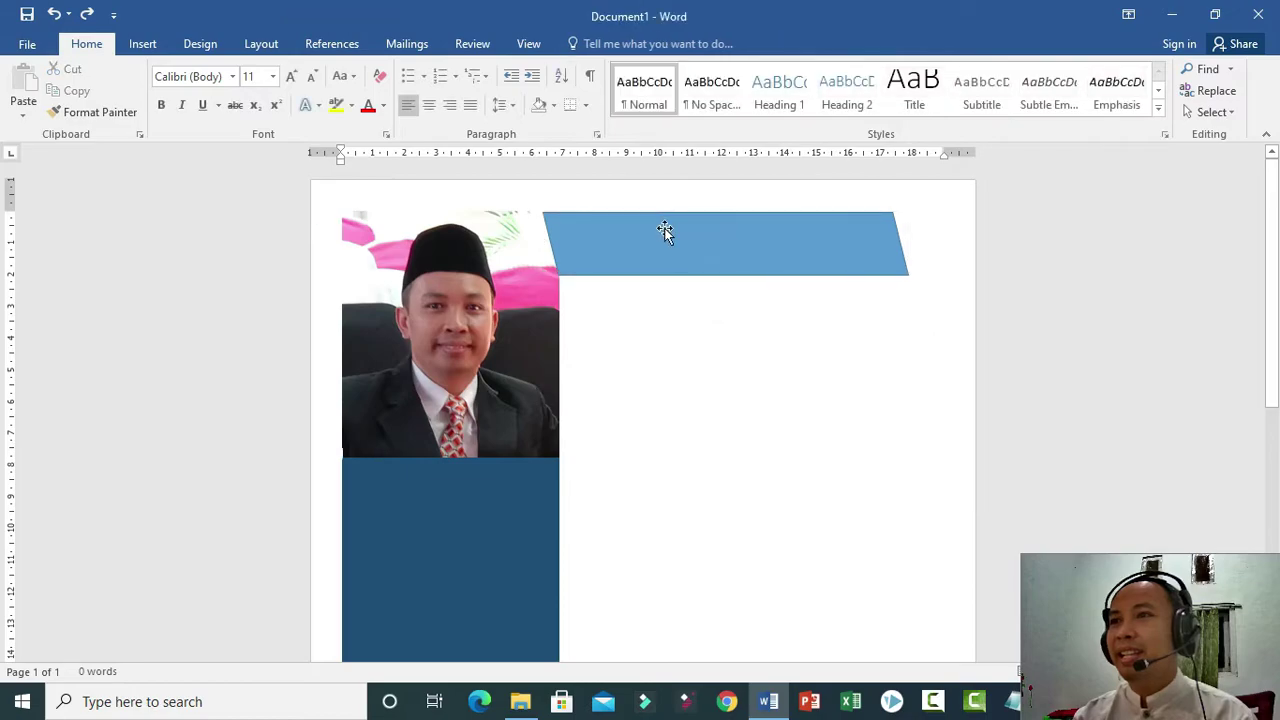
Remove the parallelogram's outline with No Outline.
click(630, 245)
click(600, 43)
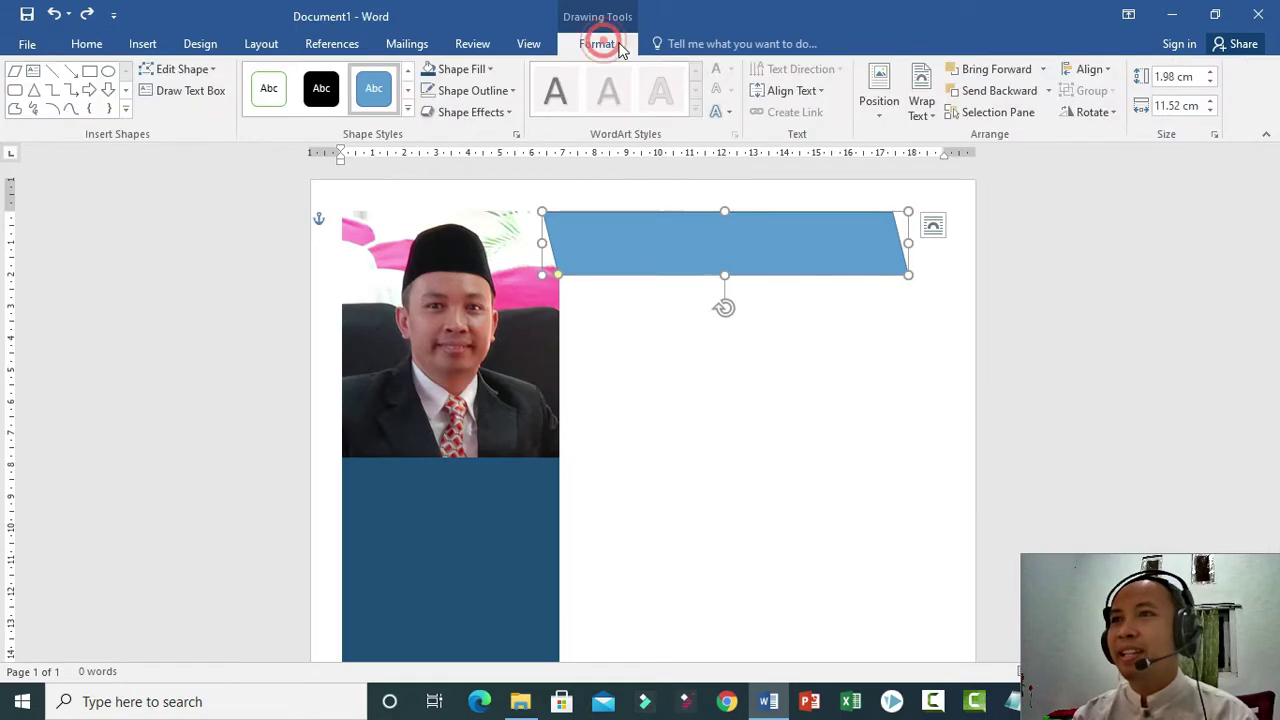
click(475, 90)
click(447, 258)
click(857, 354)
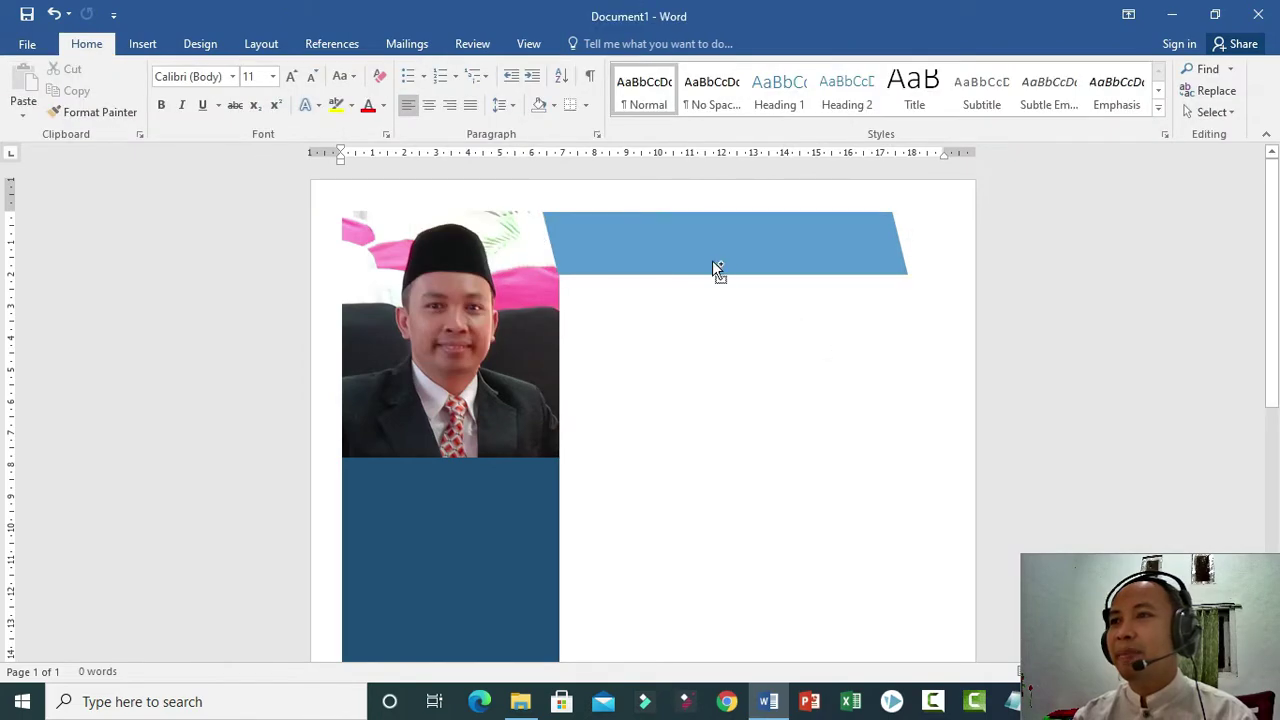
Move the blue parallelogram up to the page top, right beside the photo.
drag(712, 257, 727, 257)
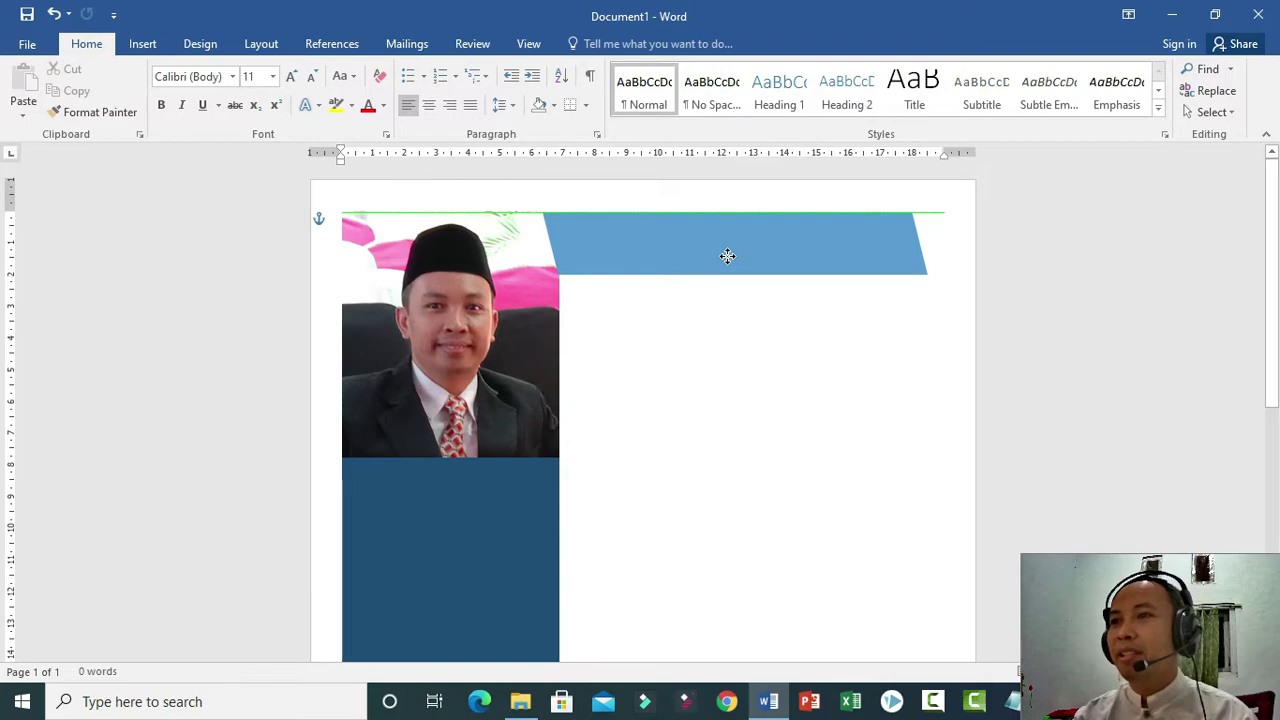
drag(727, 256, 728, 258)
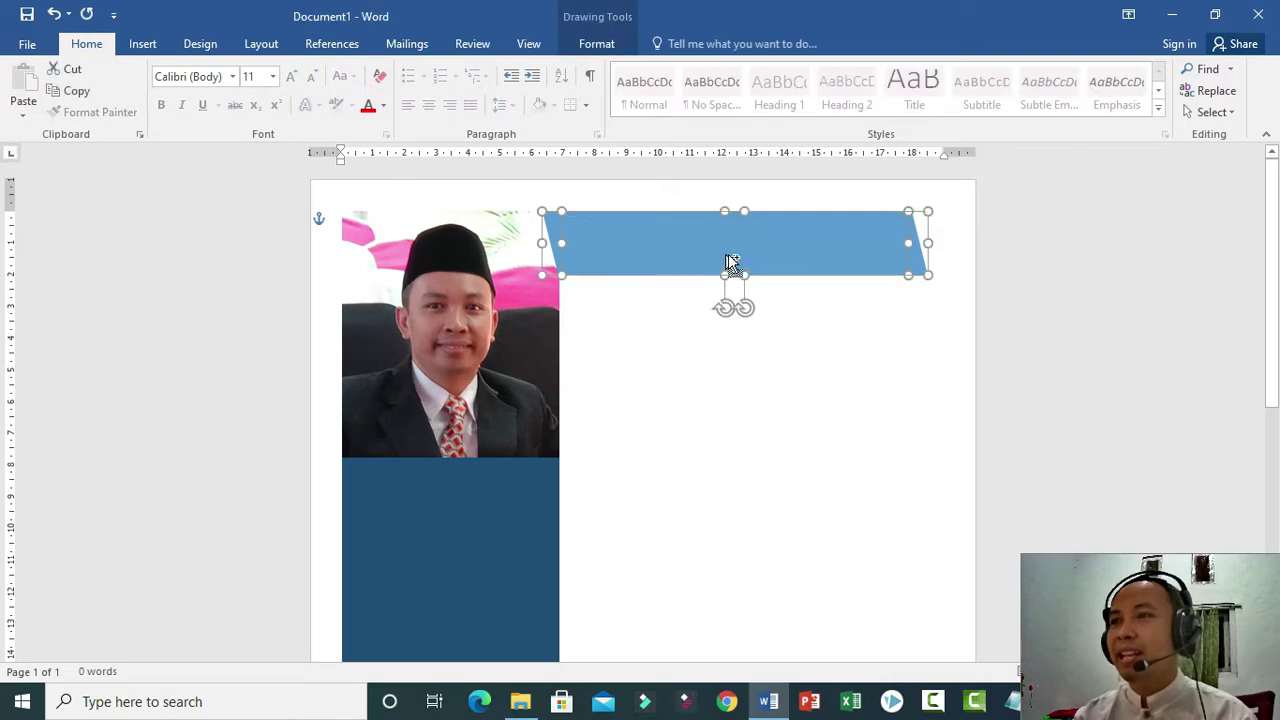
click(705, 379)
click(700, 261)
drag(705, 256, 766, 246)
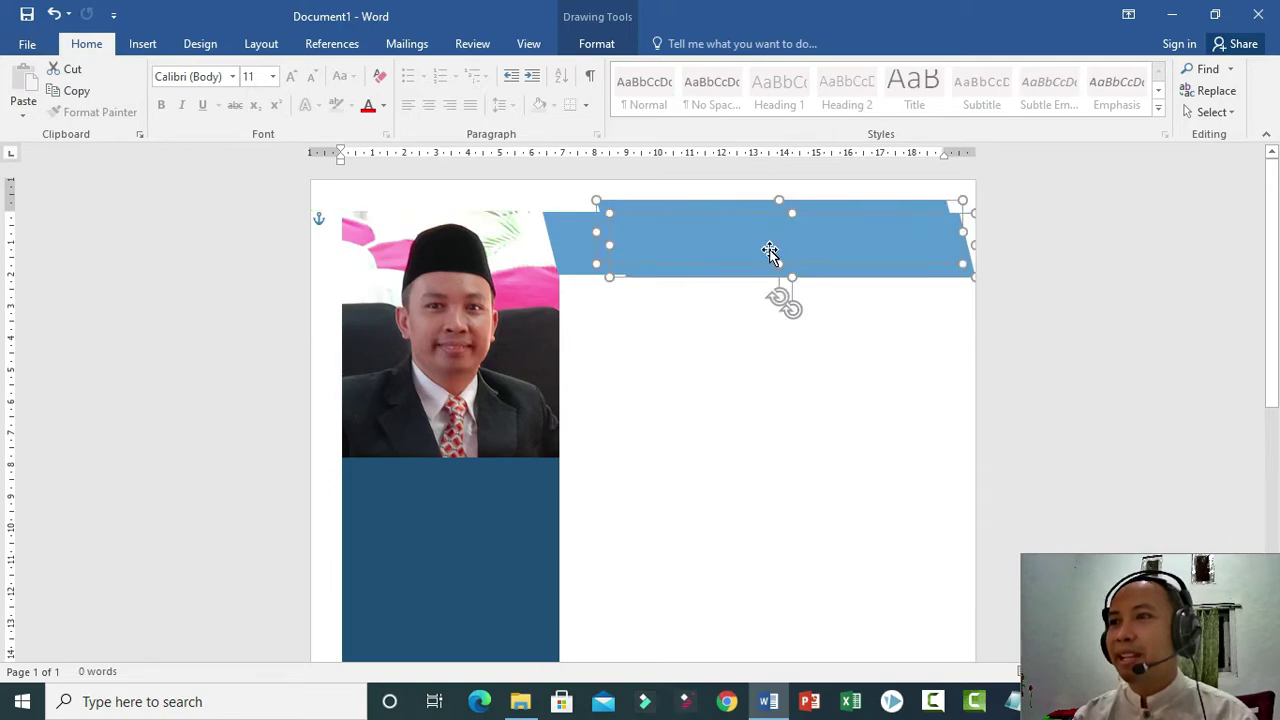
mouse_move(743, 254)
mouse_down()
mouse_move(754, 223)
mouse_move(760, 240)
mouse_up()
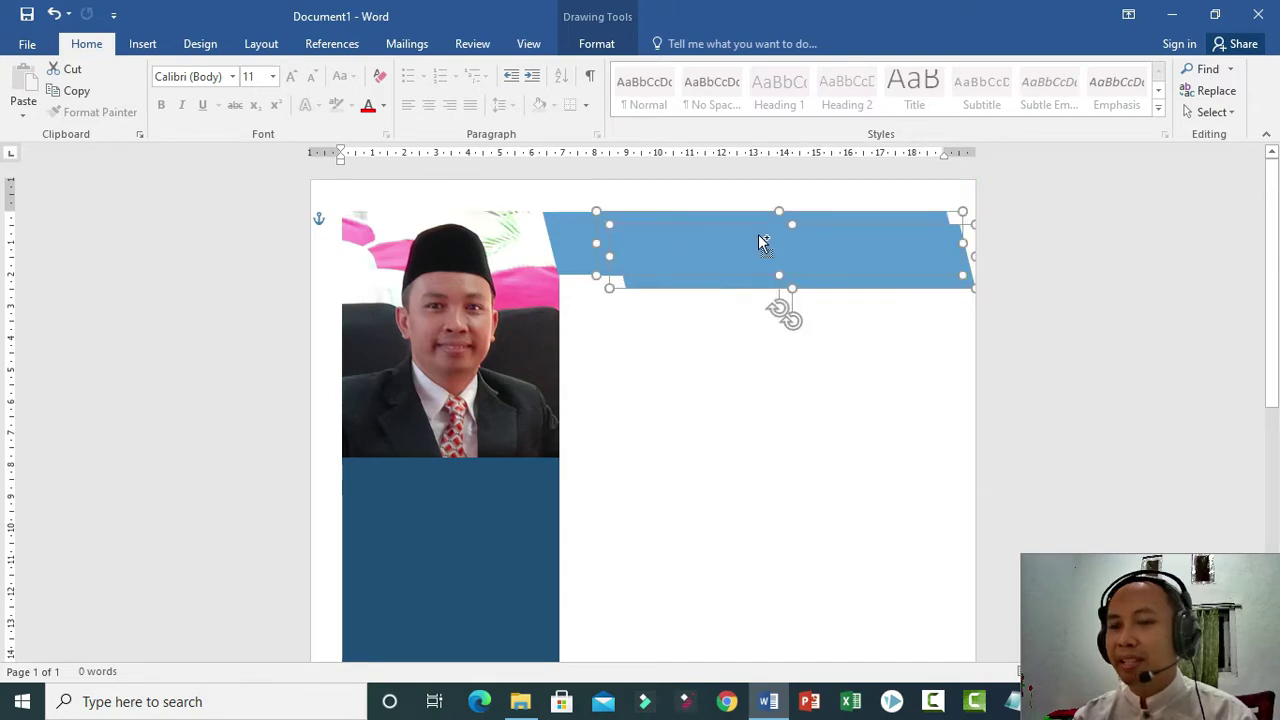
click(751, 314)
click(666, 409)
Ctrl+drag a copy of the bar slightly right so it overlaps the original.
click(731, 254)
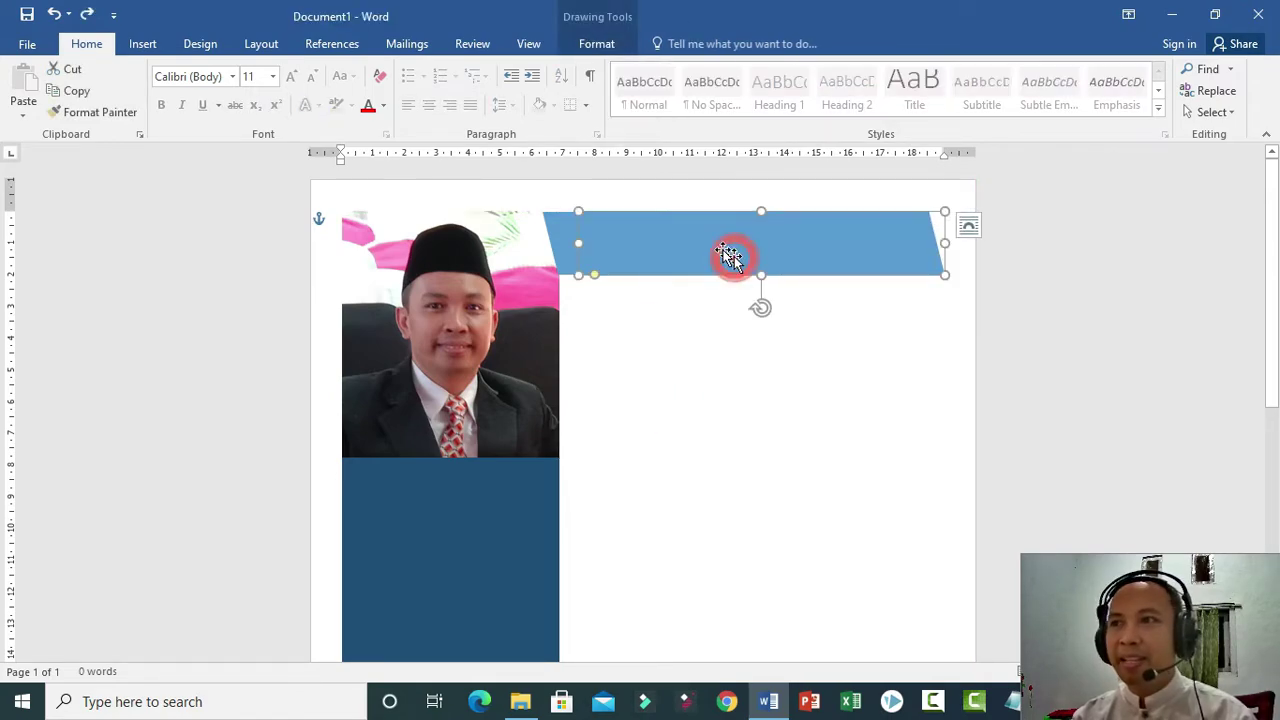
drag(722, 251, 759, 255)
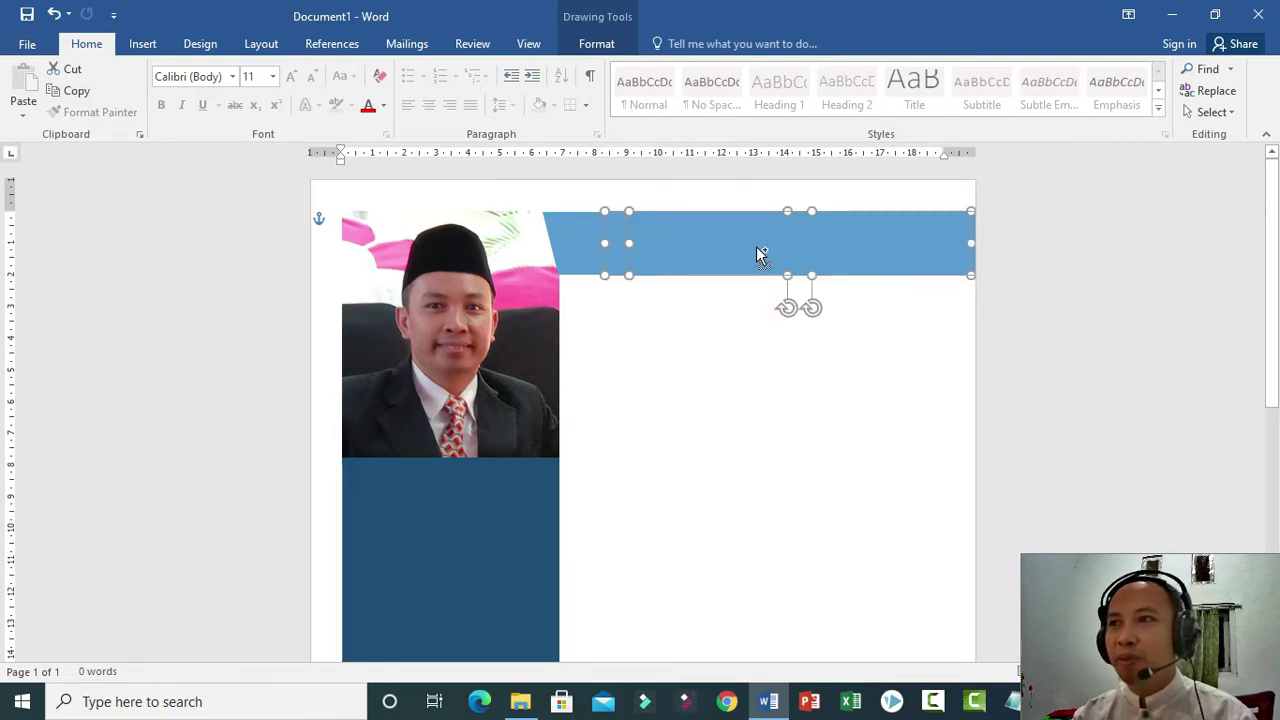
click(556, 228)
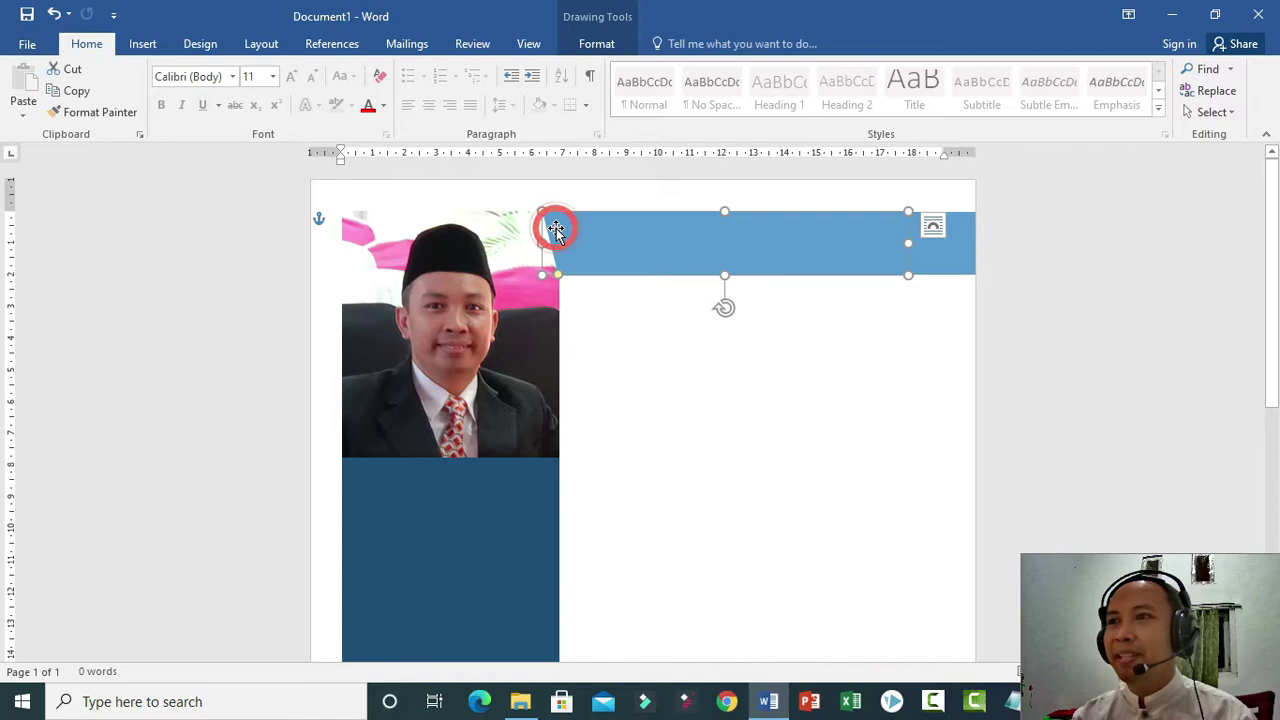
Fill the left header shape white.
click(600, 45)
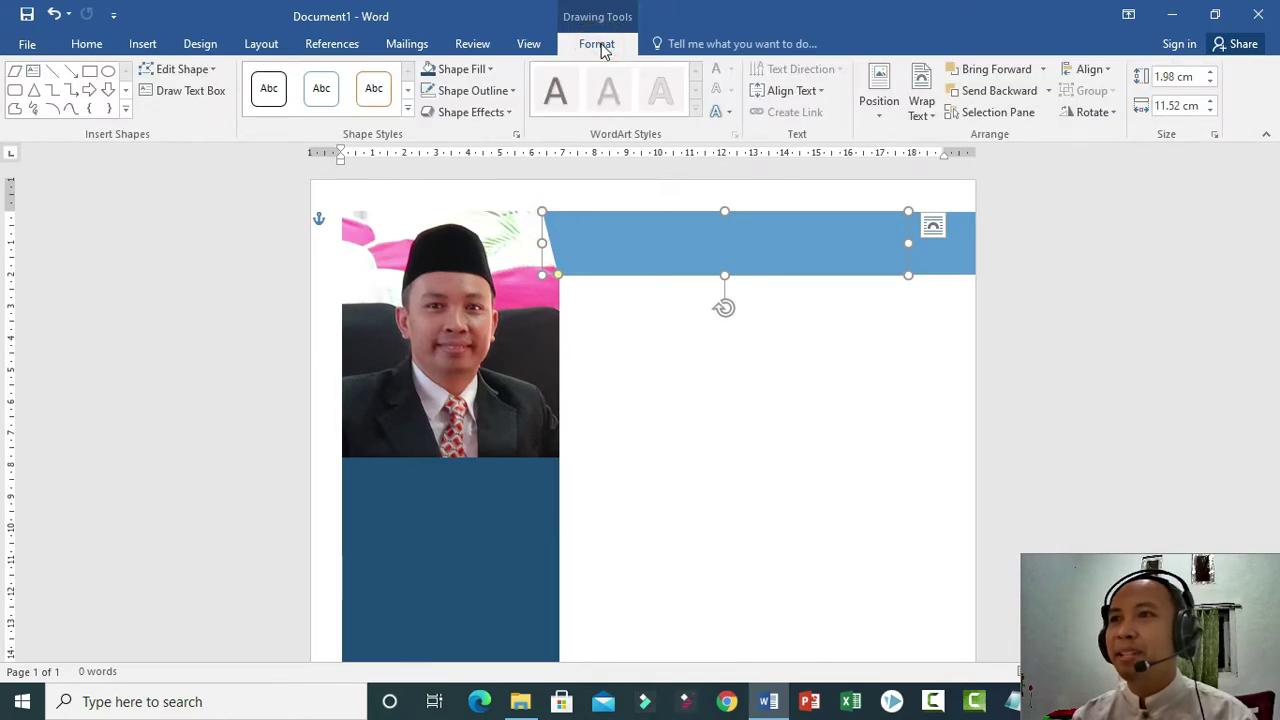
click(488, 69)
click(427, 112)
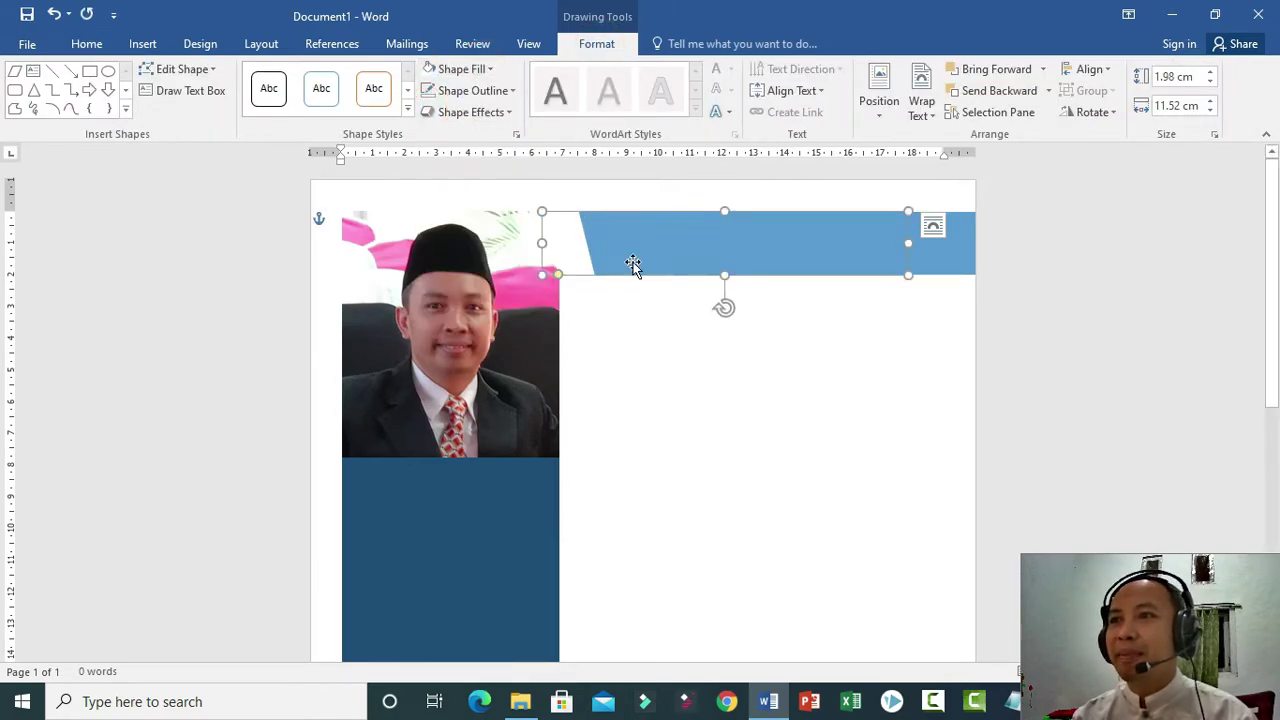
Fill the other blue parallelogram Blue, Accent 5, Lighter 60%.
click(587, 238)
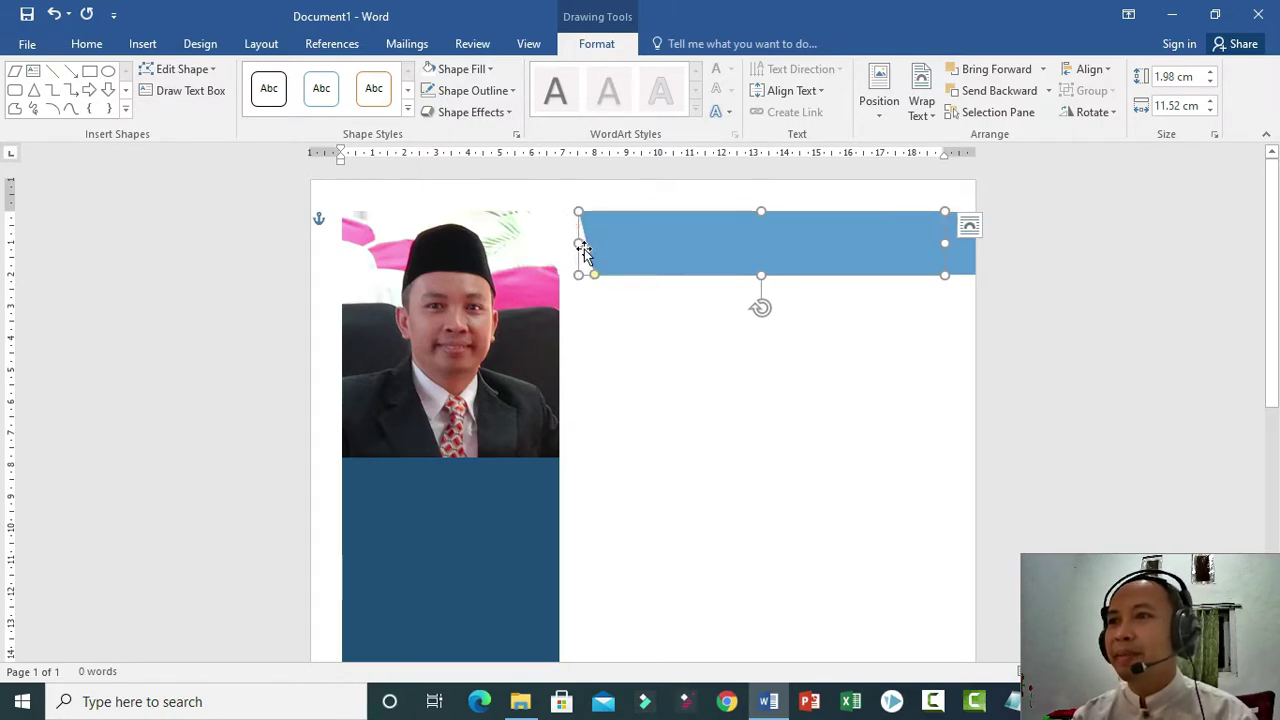
click(482, 72)
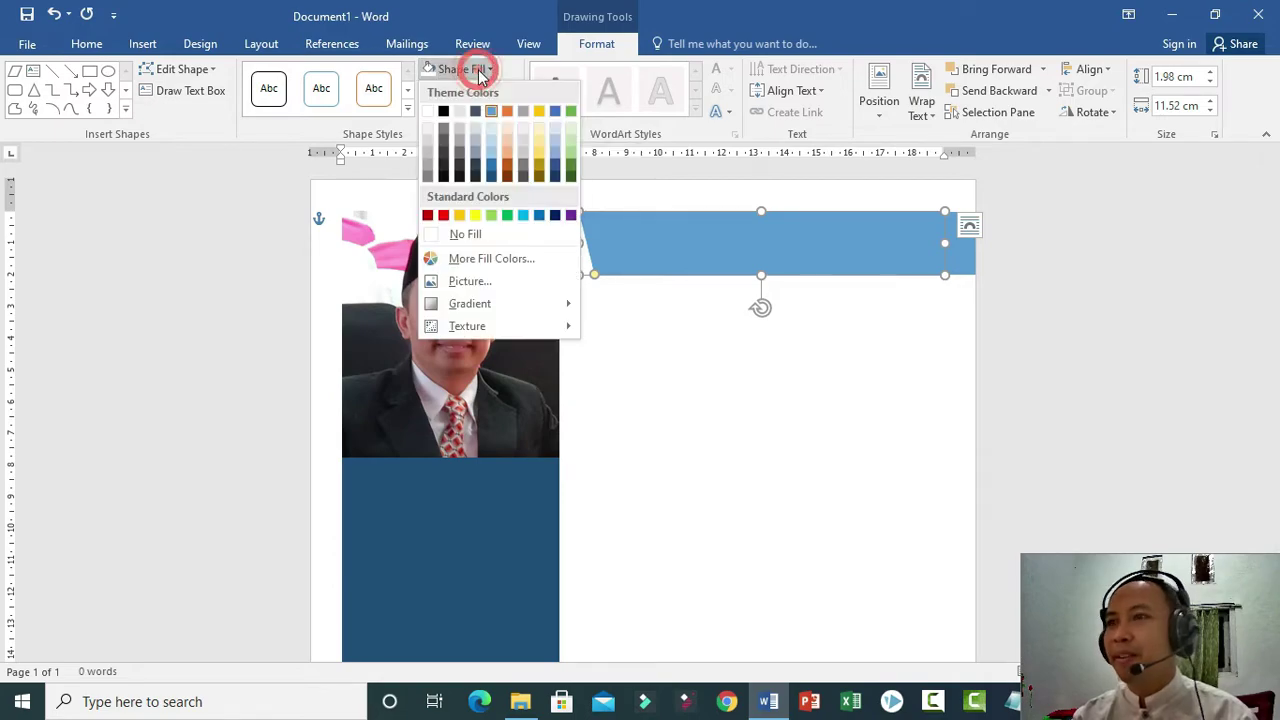
click(554, 140)
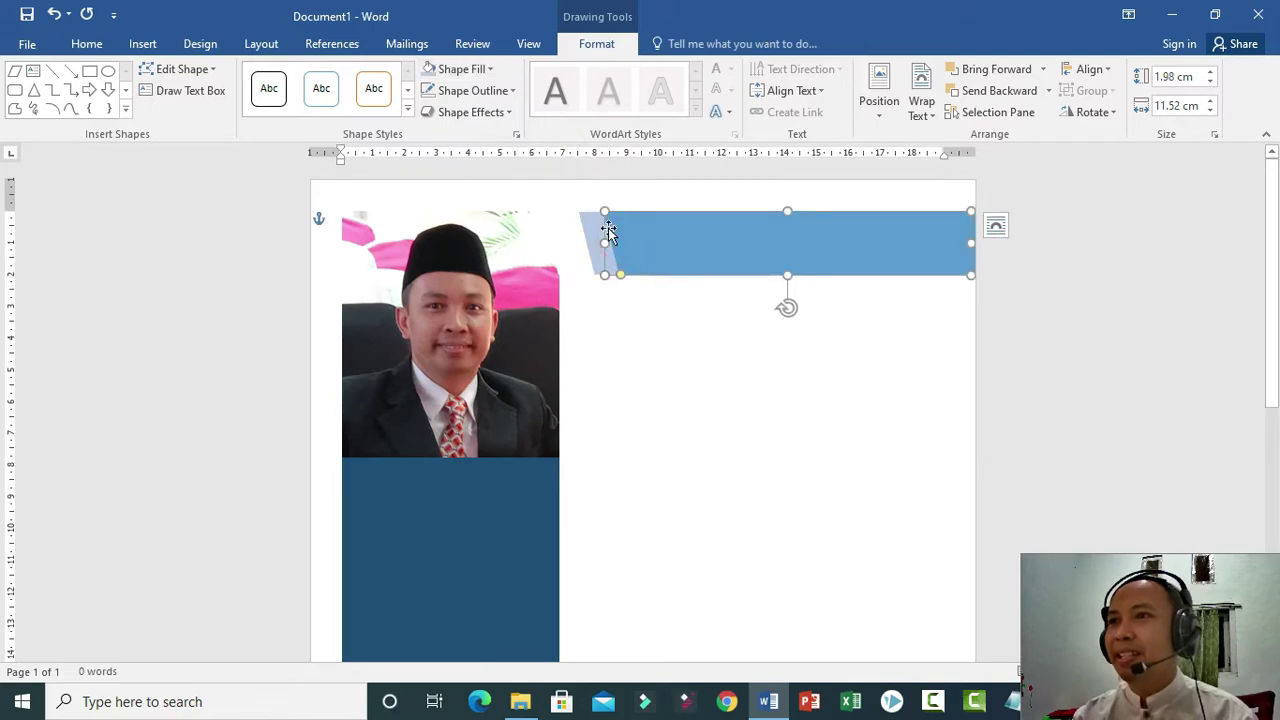
Fill the front parallelogram white to leave a white slanted gap before the blue bar.
click(477, 69)
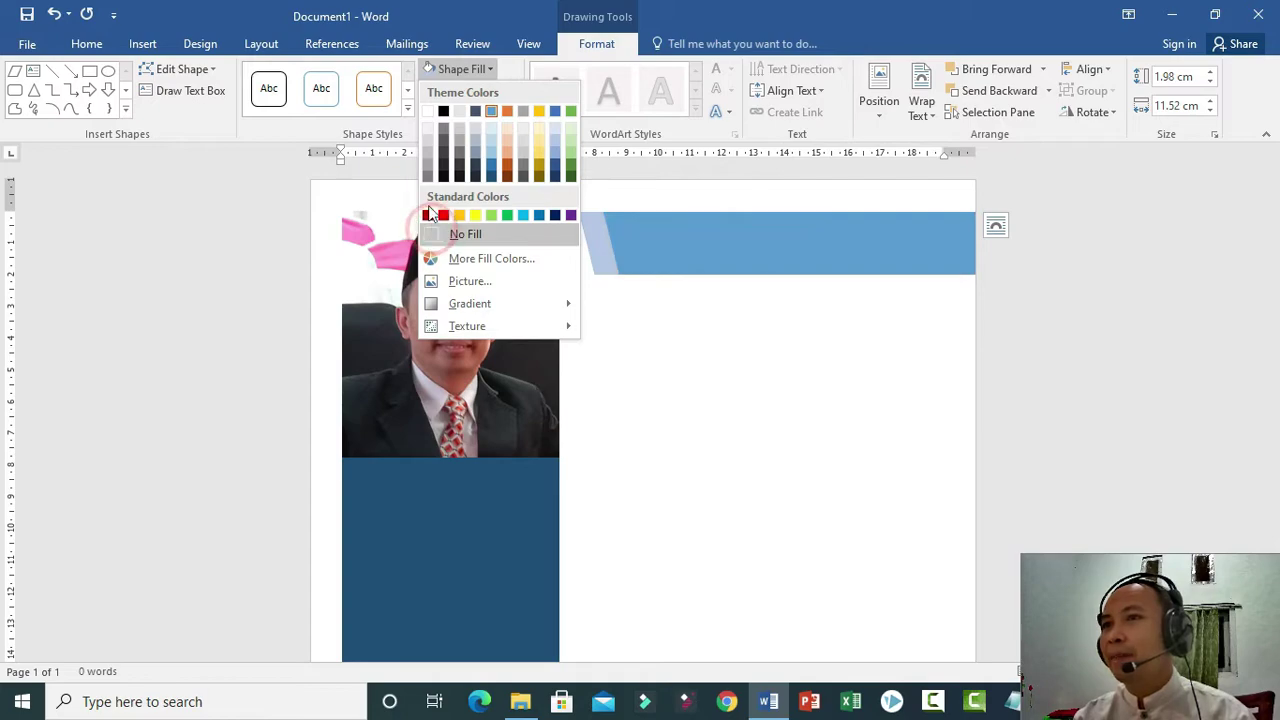
click(428, 112)
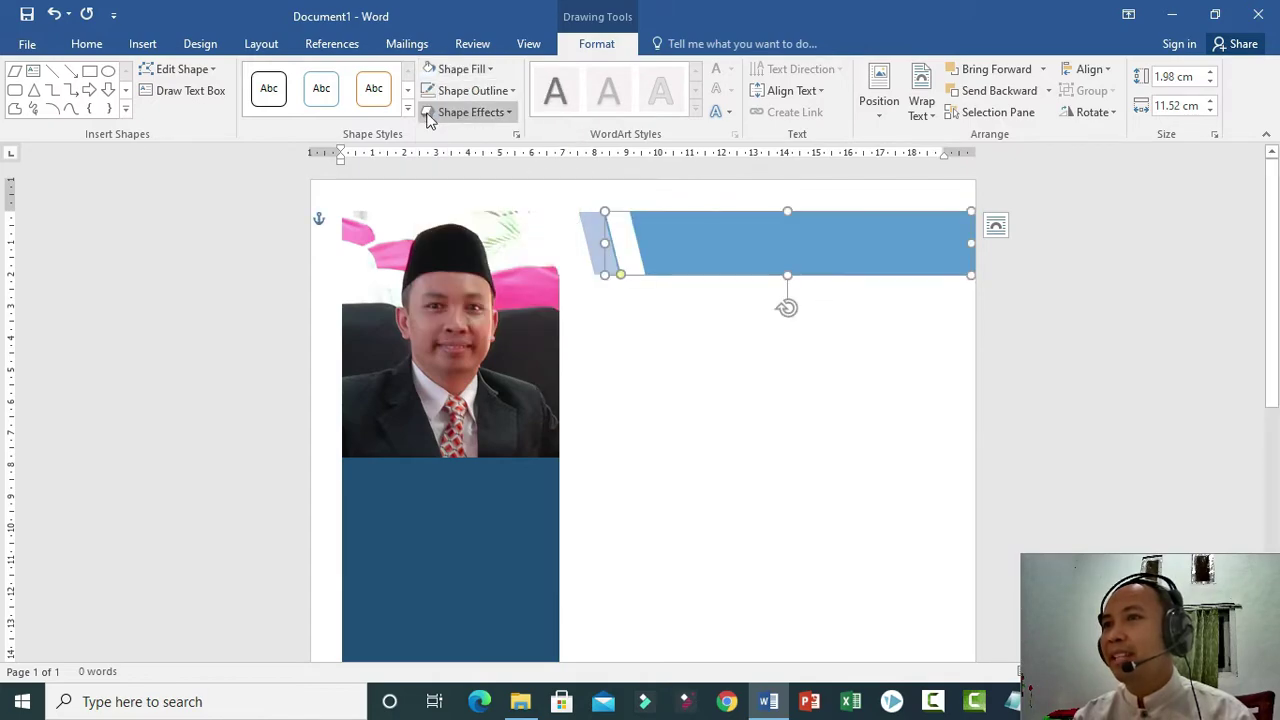
click(700, 336)
click(599, 251)
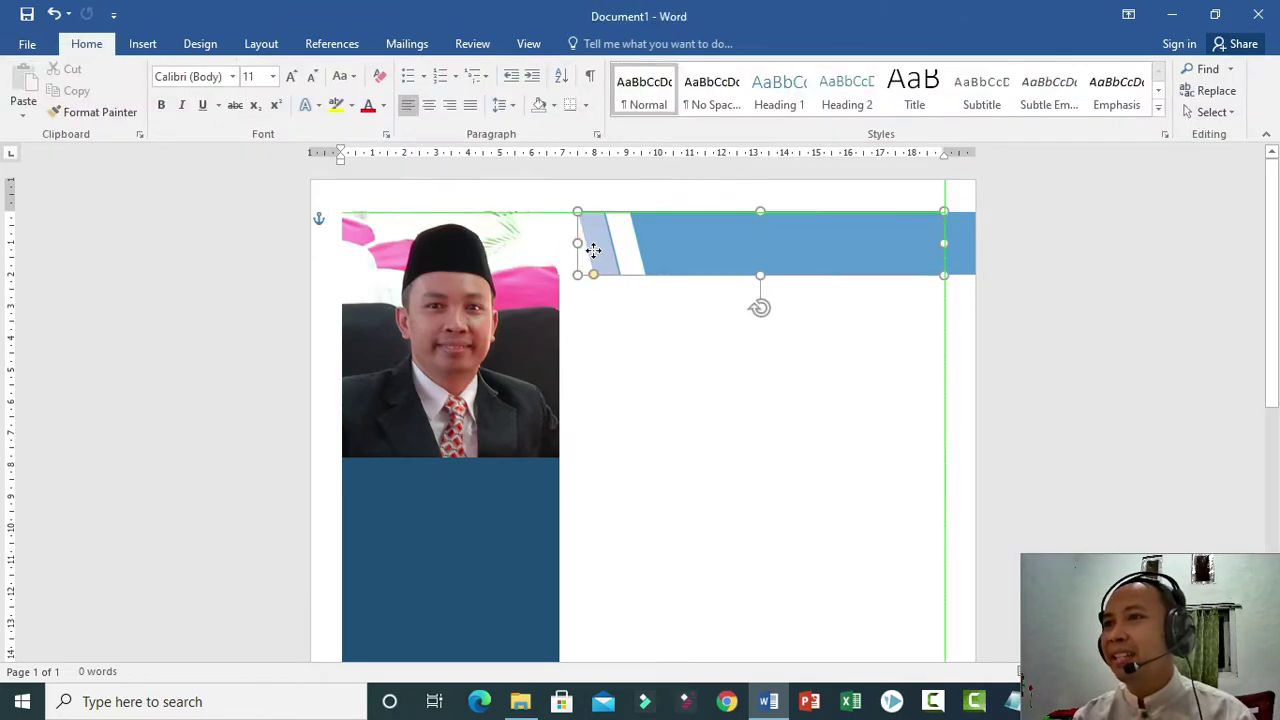
Shift the white parallelogram right, fill it Green, and slide it along the header top.
drag(625, 248, 663, 249)
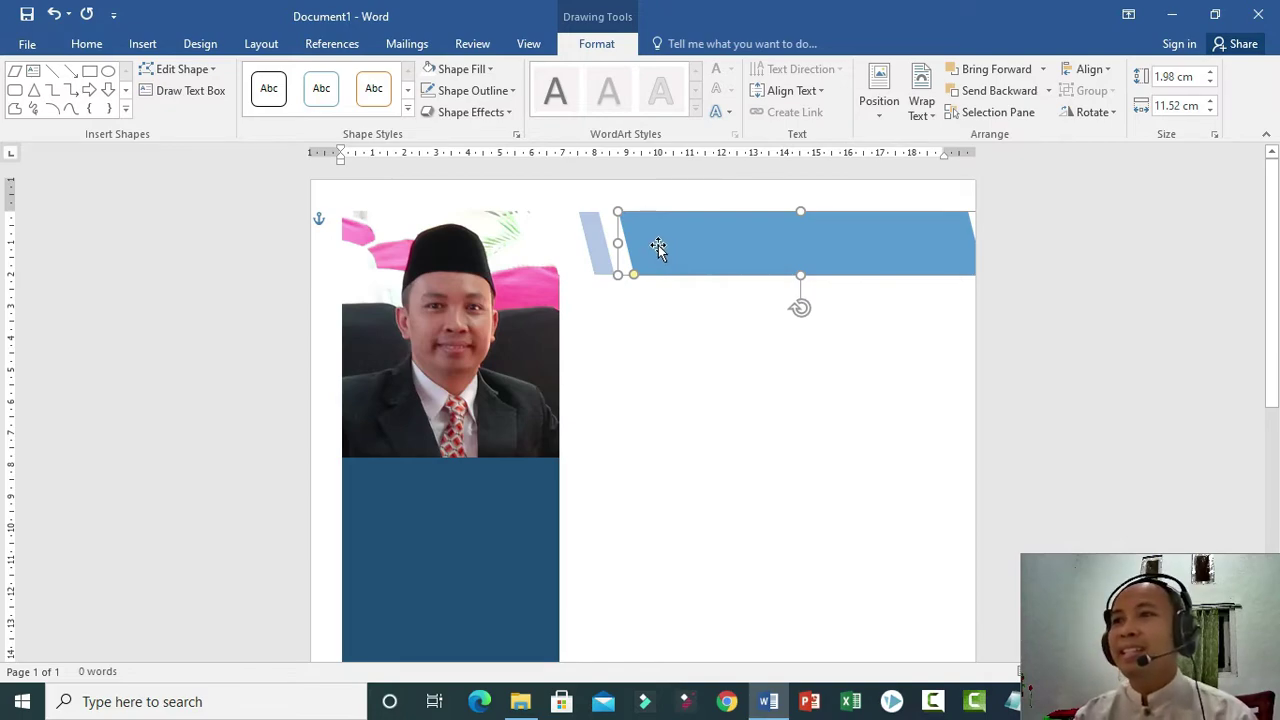
click(458, 69)
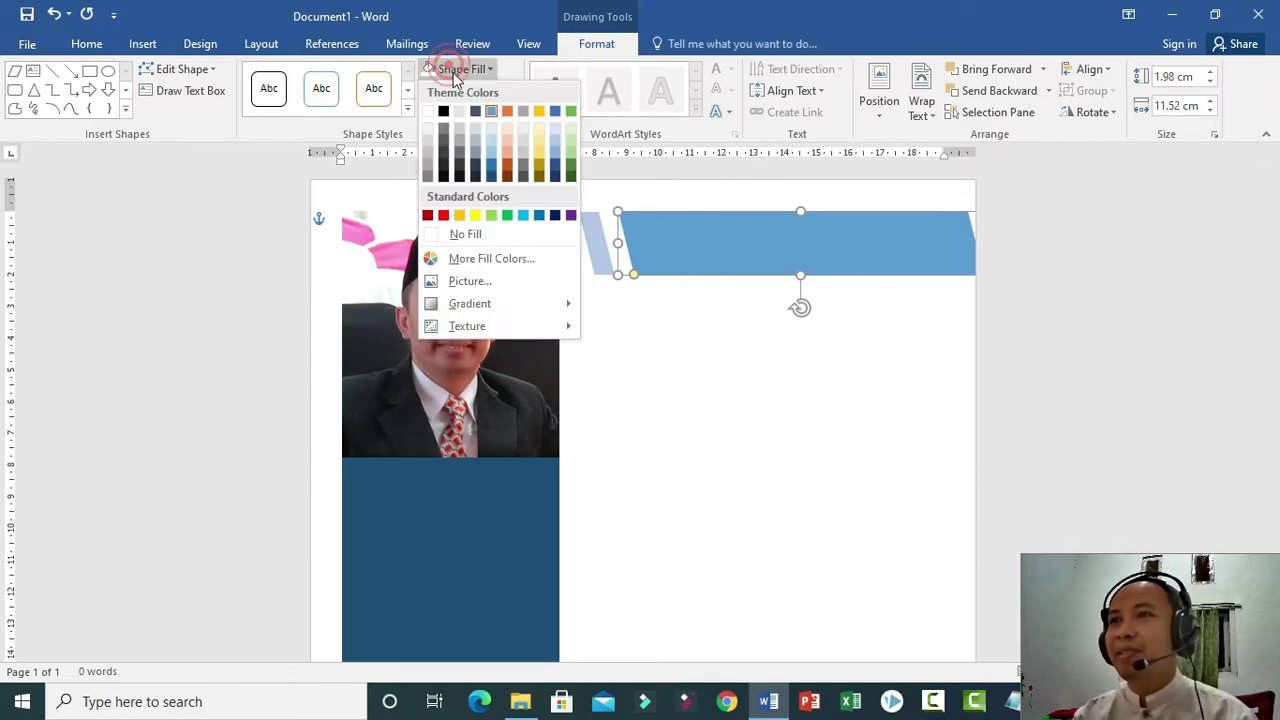
click(507, 215)
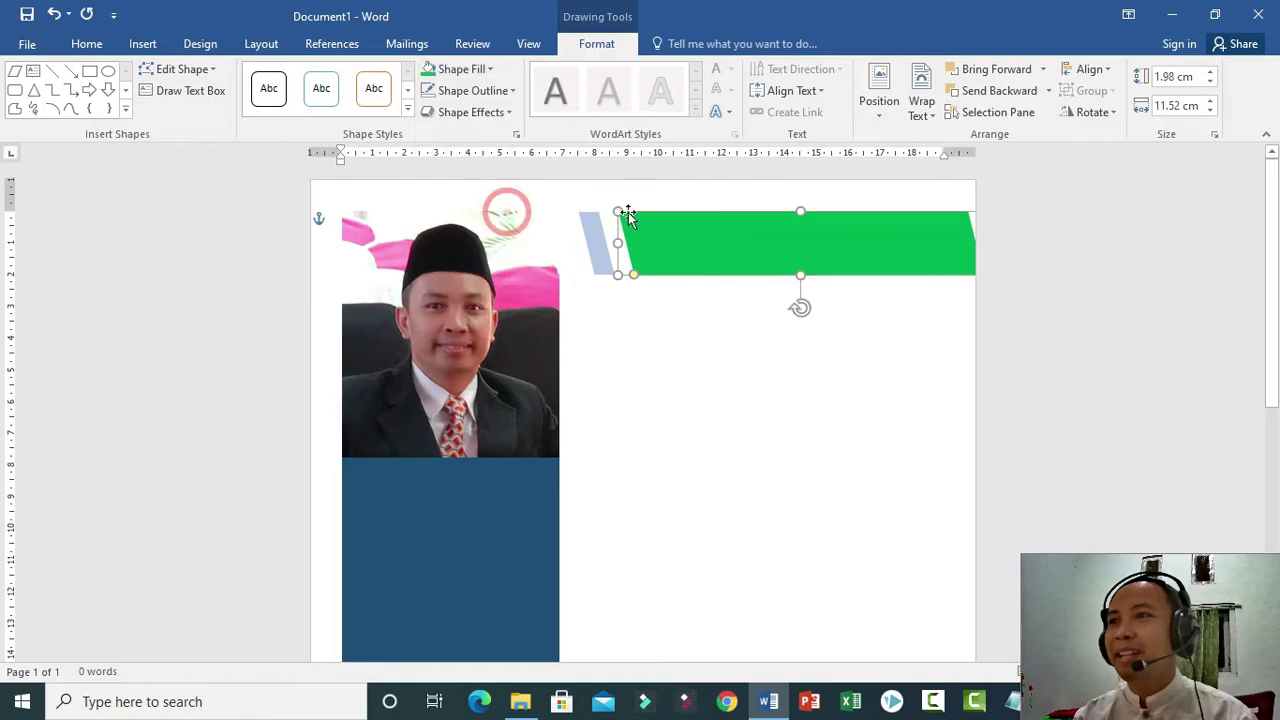
click(716, 393)
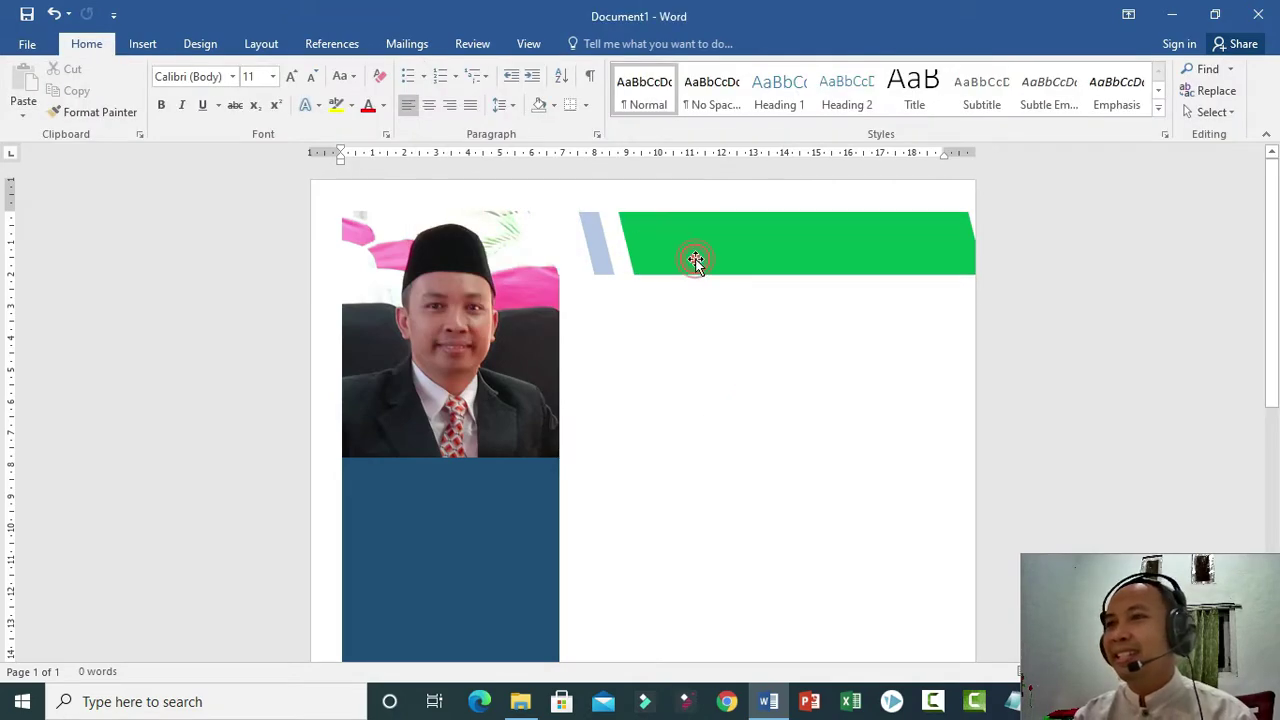
click(699, 256)
drag(707, 257, 726, 257)
click(694, 351)
click(749, 257)
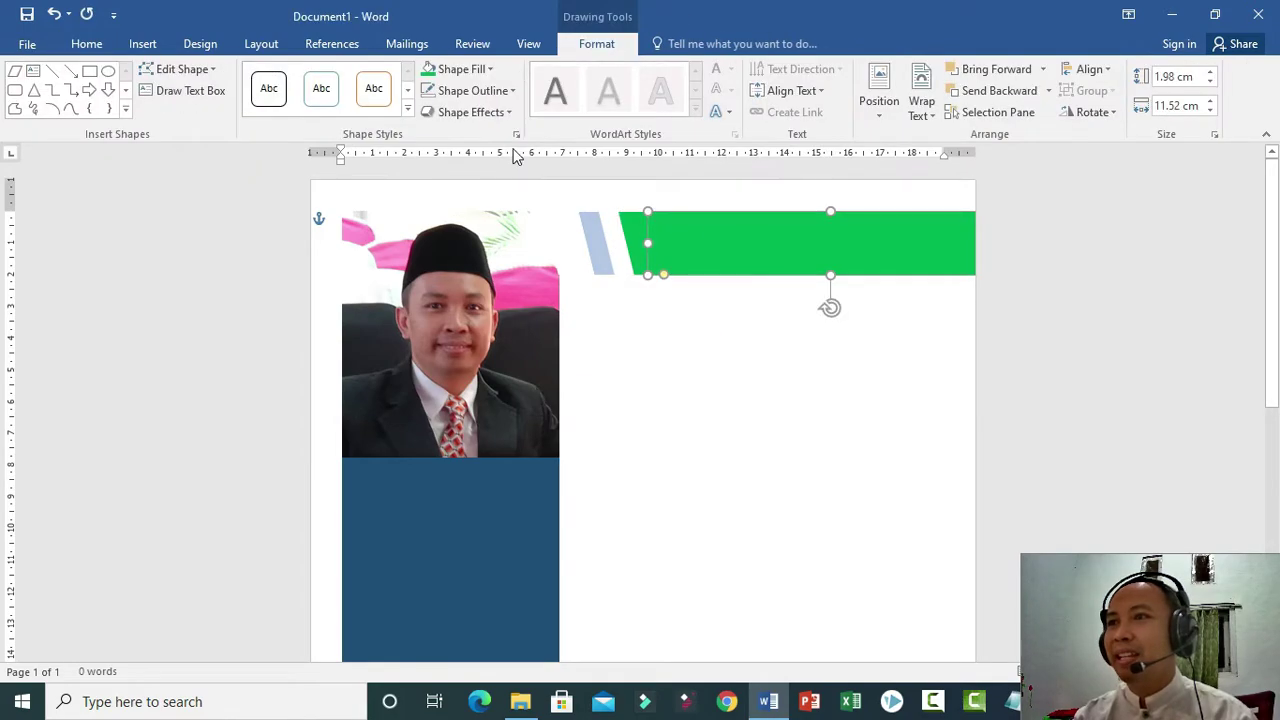
Fill the long header bar white and nudge it slightly left.
click(478, 70)
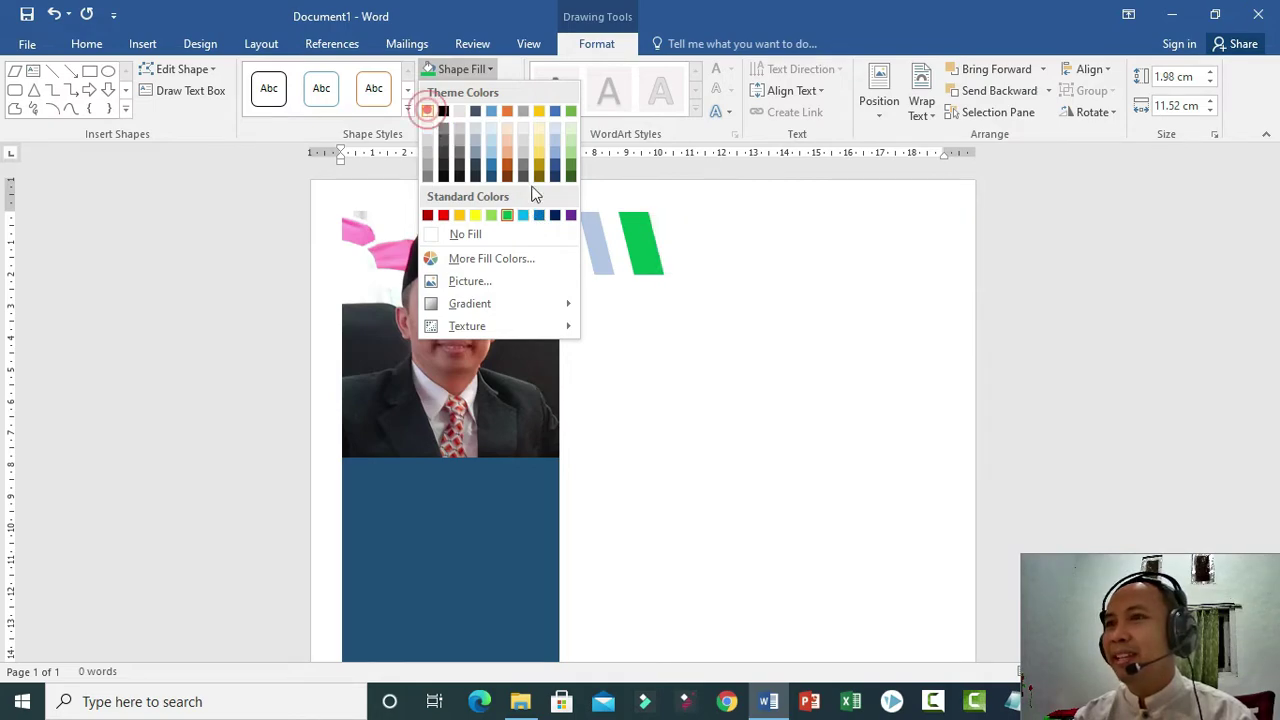
click(428, 110)
mouse_move(764, 255)
mouse_down()
mouse_move(749, 254)
mouse_move(782, 258)
mouse_up()
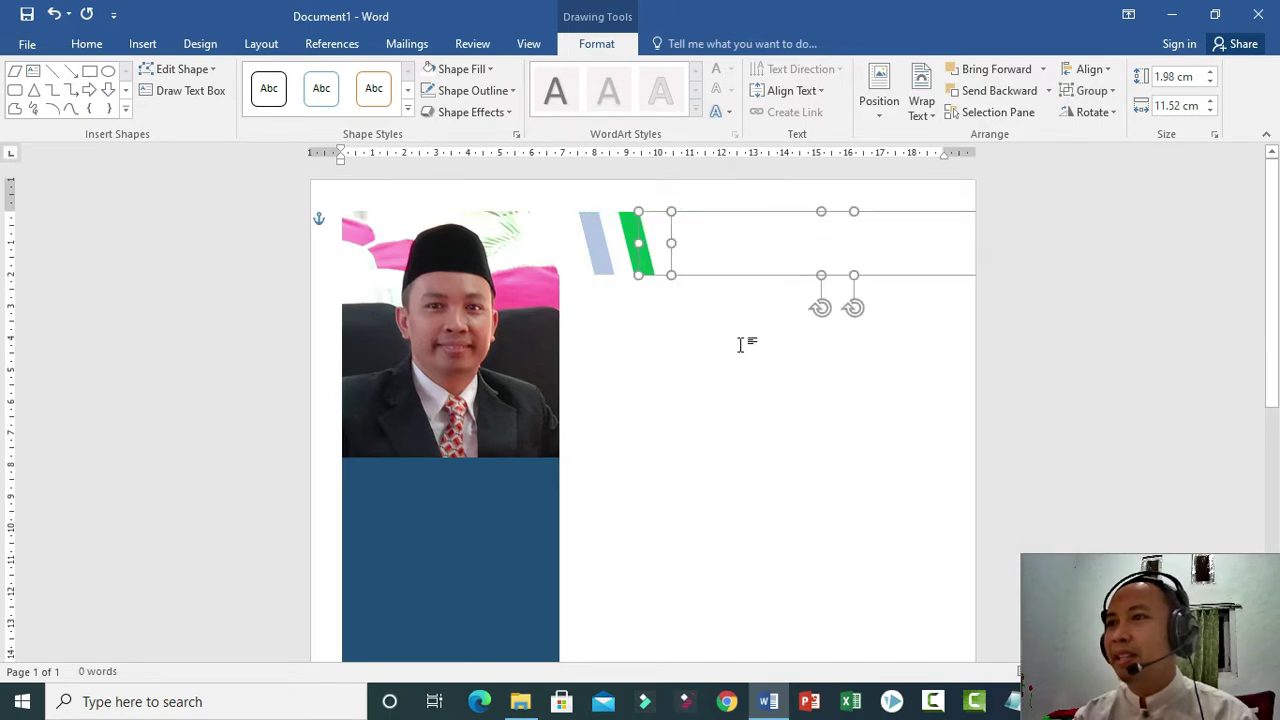
click(740, 344)
click(784, 258)
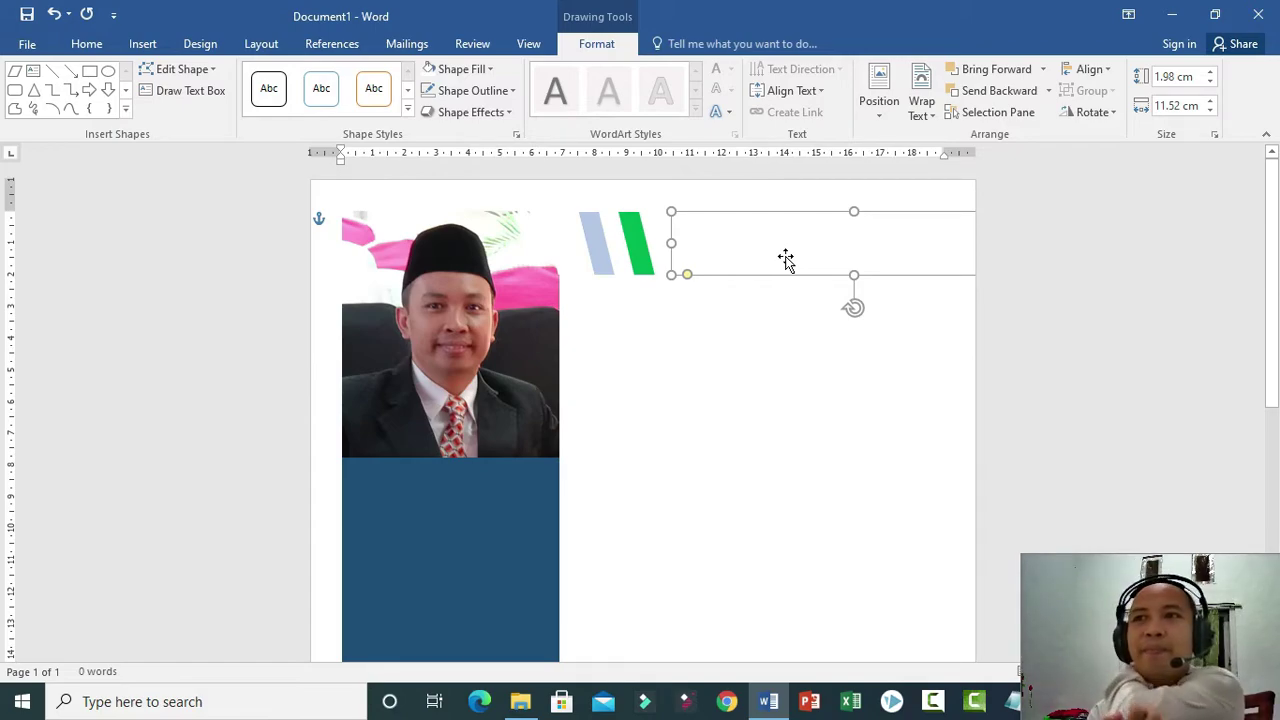
Fill the long bar with the dark blue theme colour.
click(476, 69)
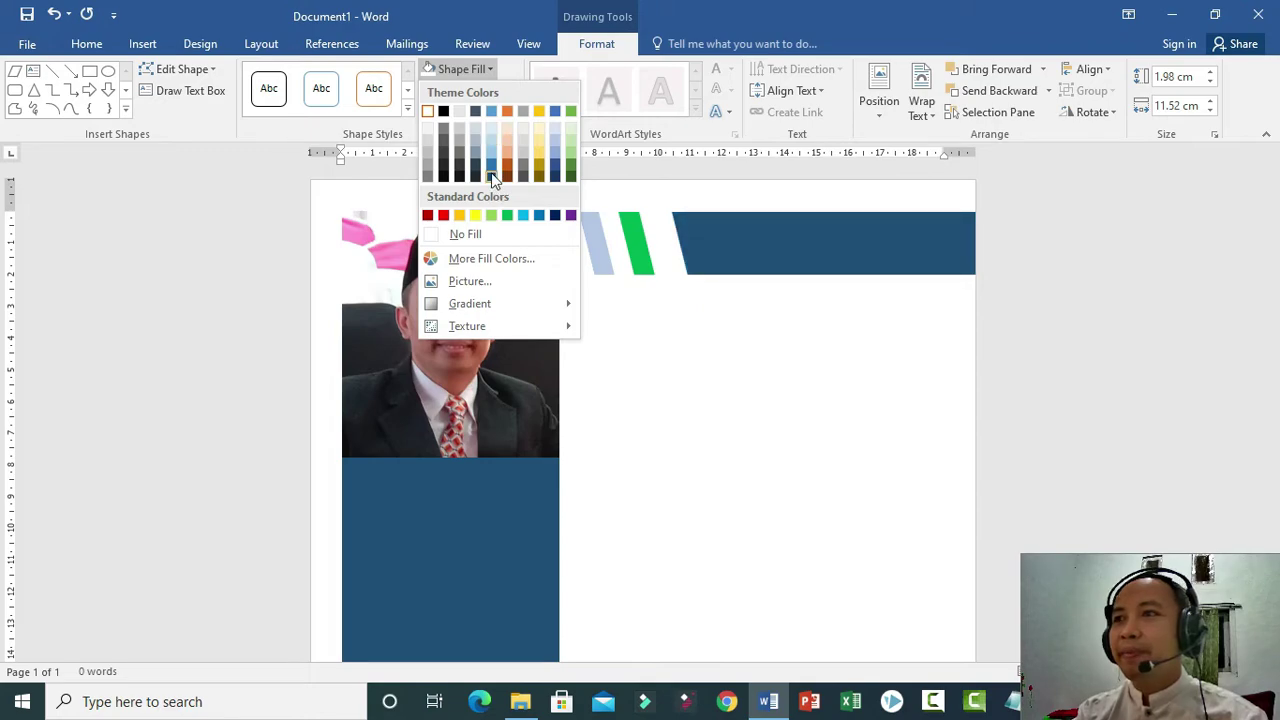
click(491, 174)
click(761, 359)
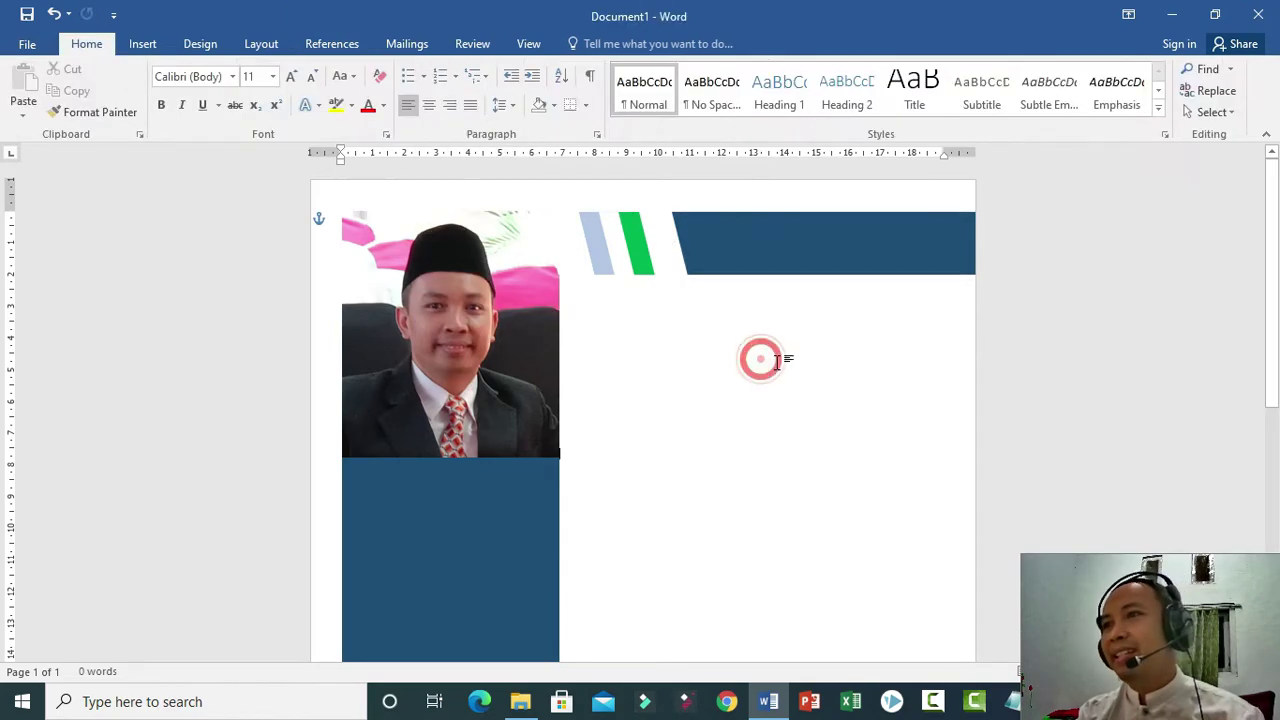
click(763, 243)
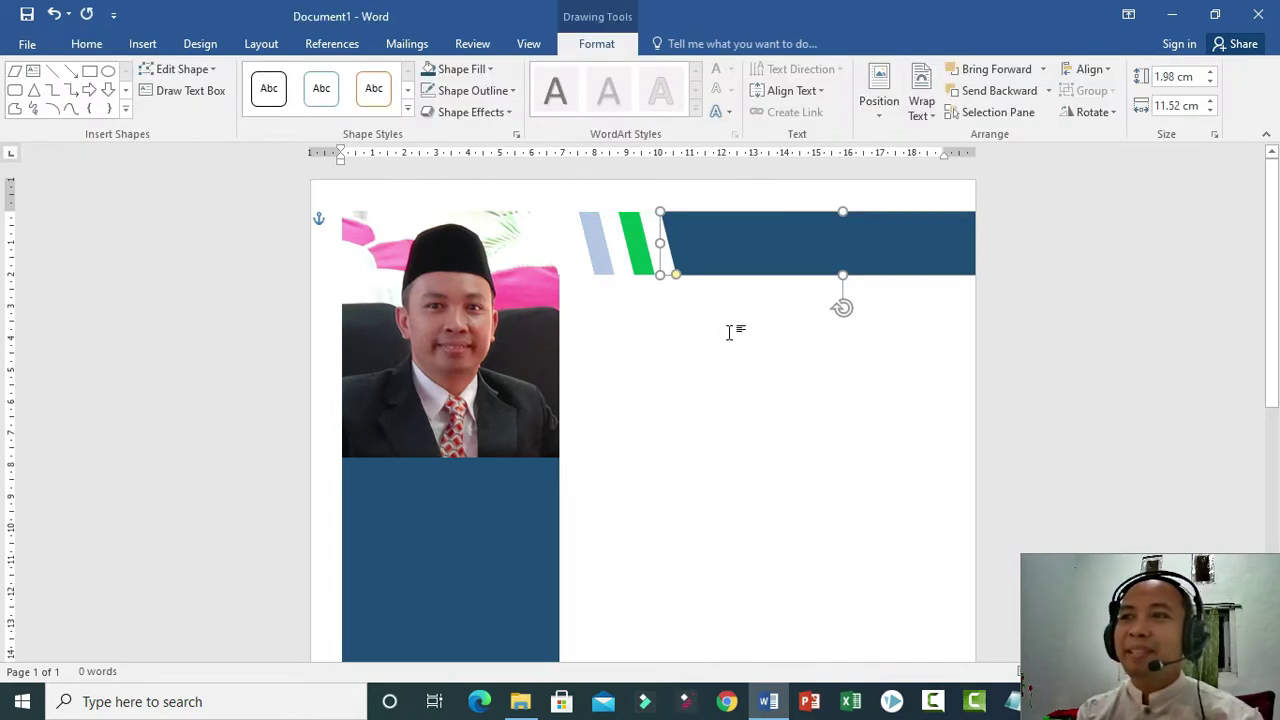
Undo an accidental move of the striped shape and reposition the dark blue bar.
click(600, 268)
drag(596, 274, 612, 277)
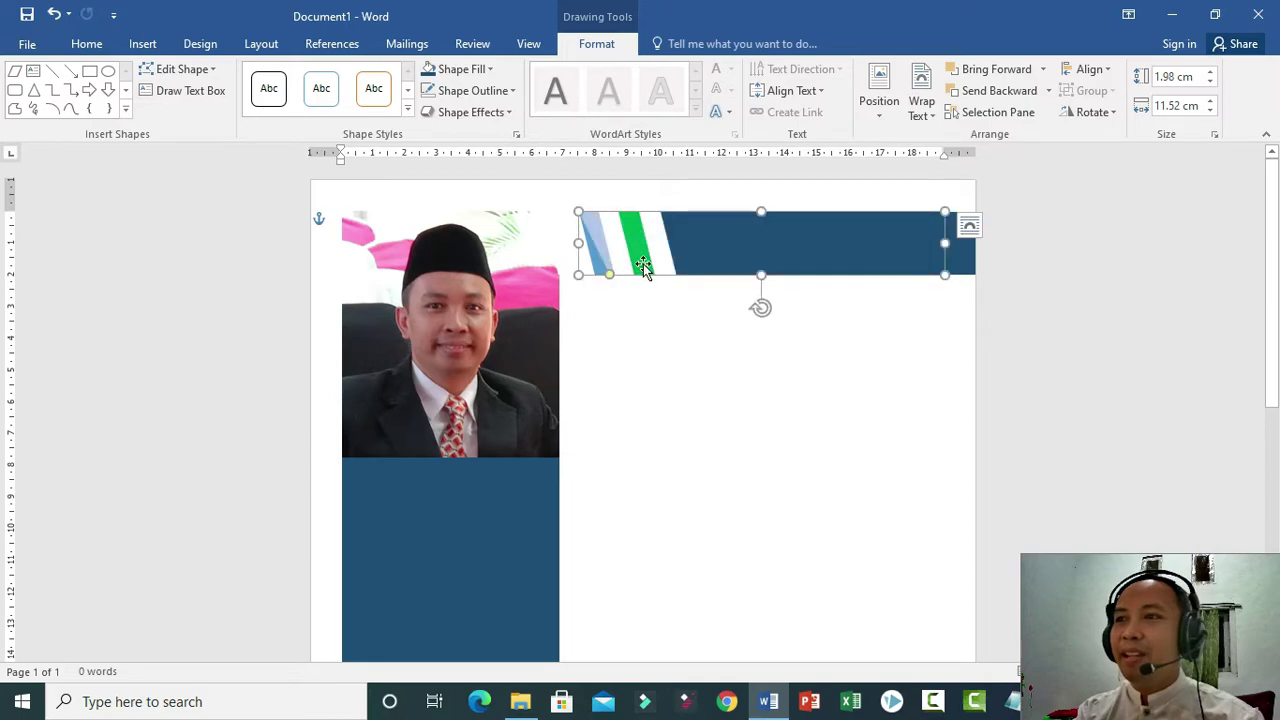
key(ctrl+z)
click(678, 318)
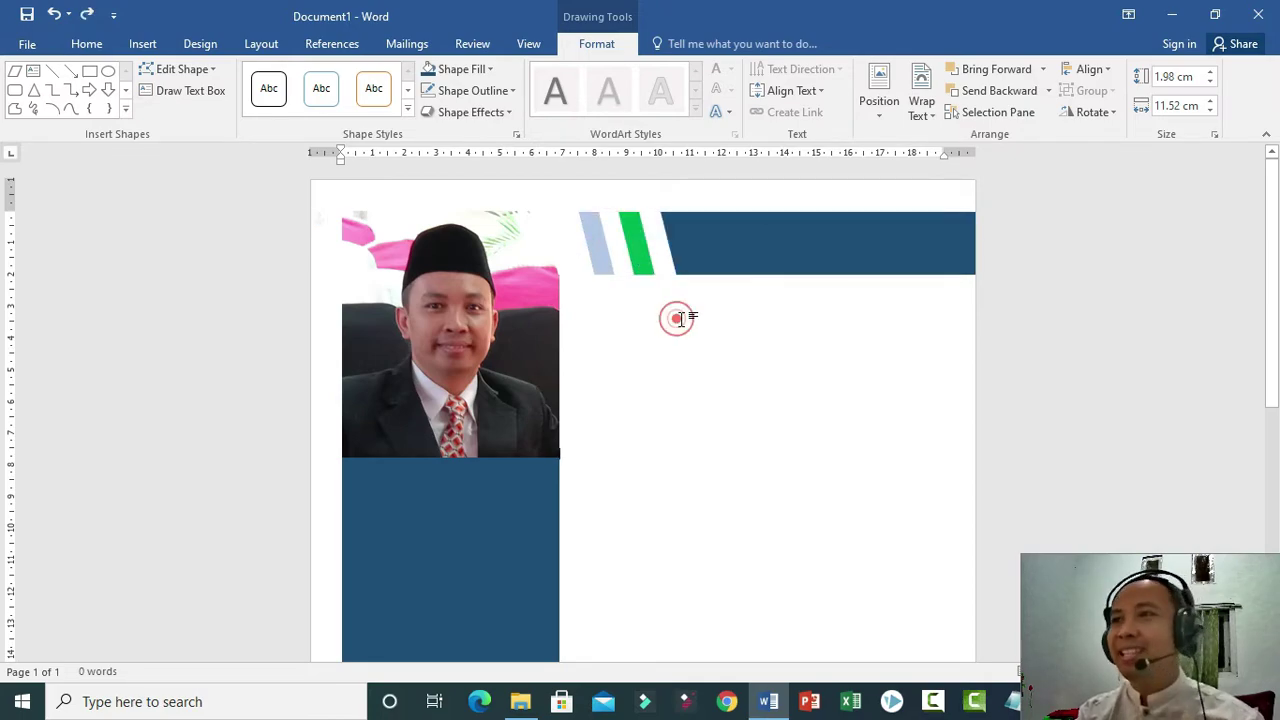
click(746, 250)
drag(674, 277, 690, 283)
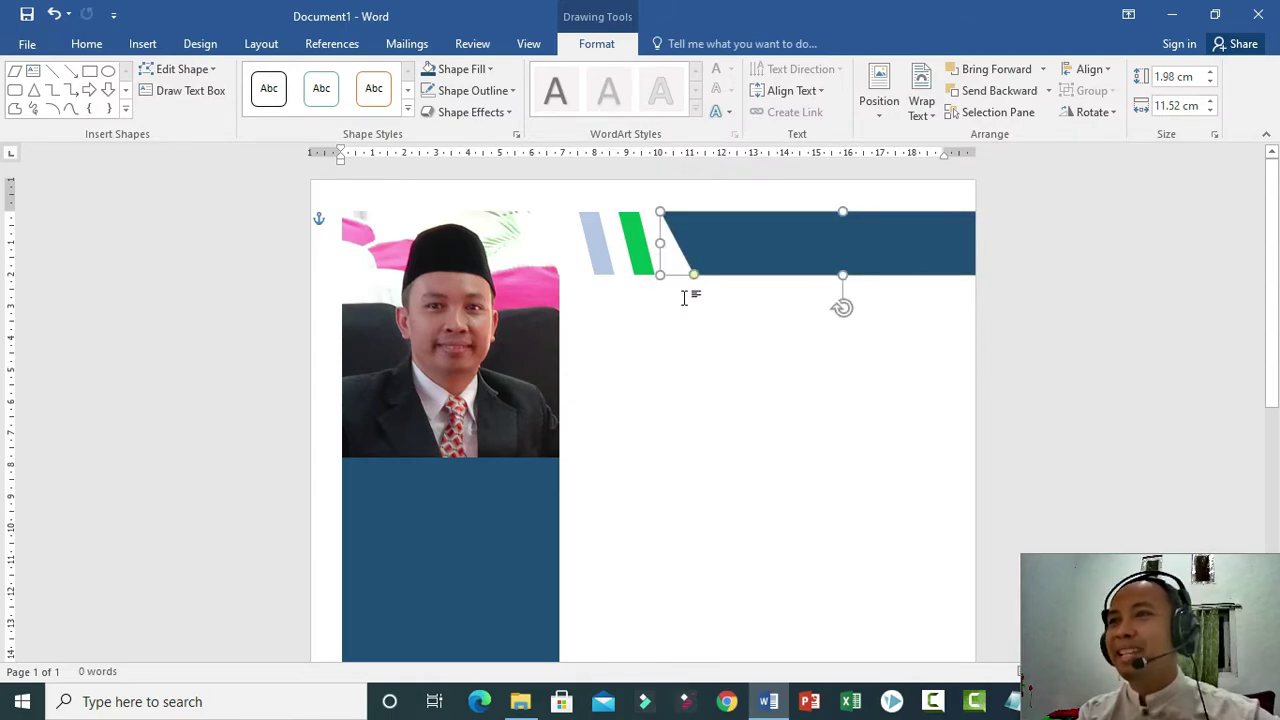
Delete the light-blue stripe, the white slanted shape and the green stripe.
click(598, 259)
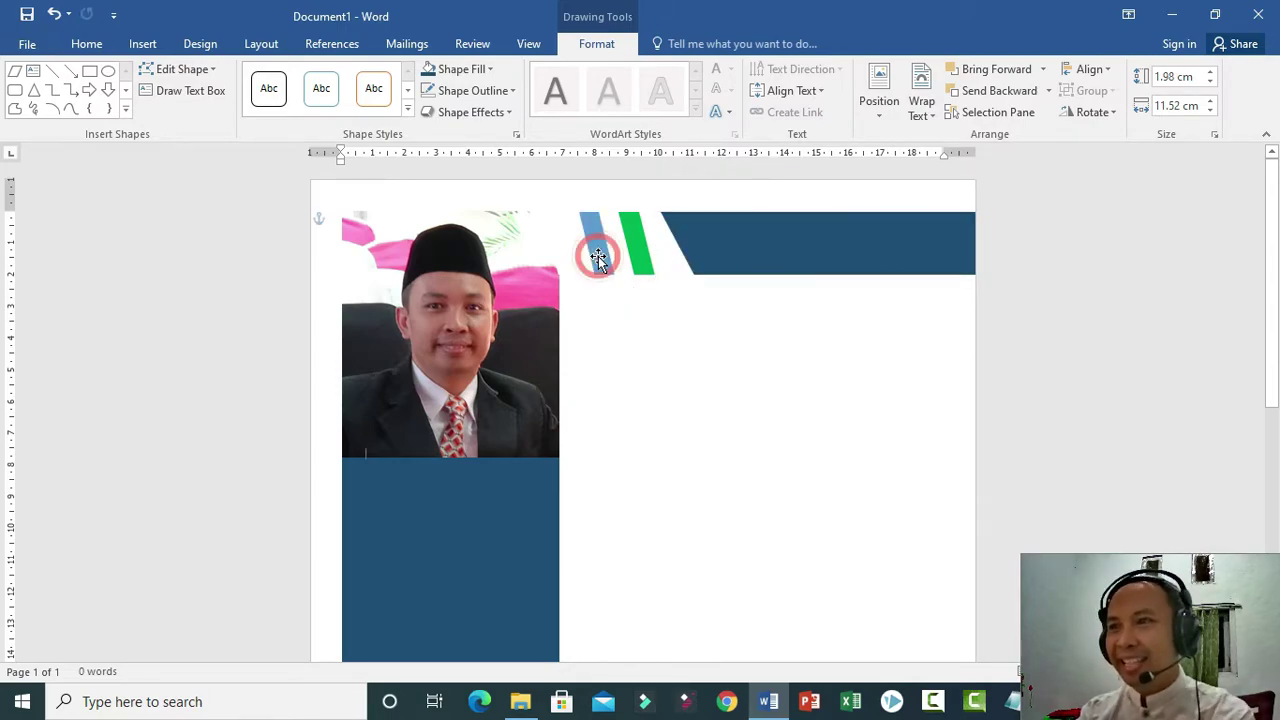
key(Delete)
click(644, 250)
key(Delete)
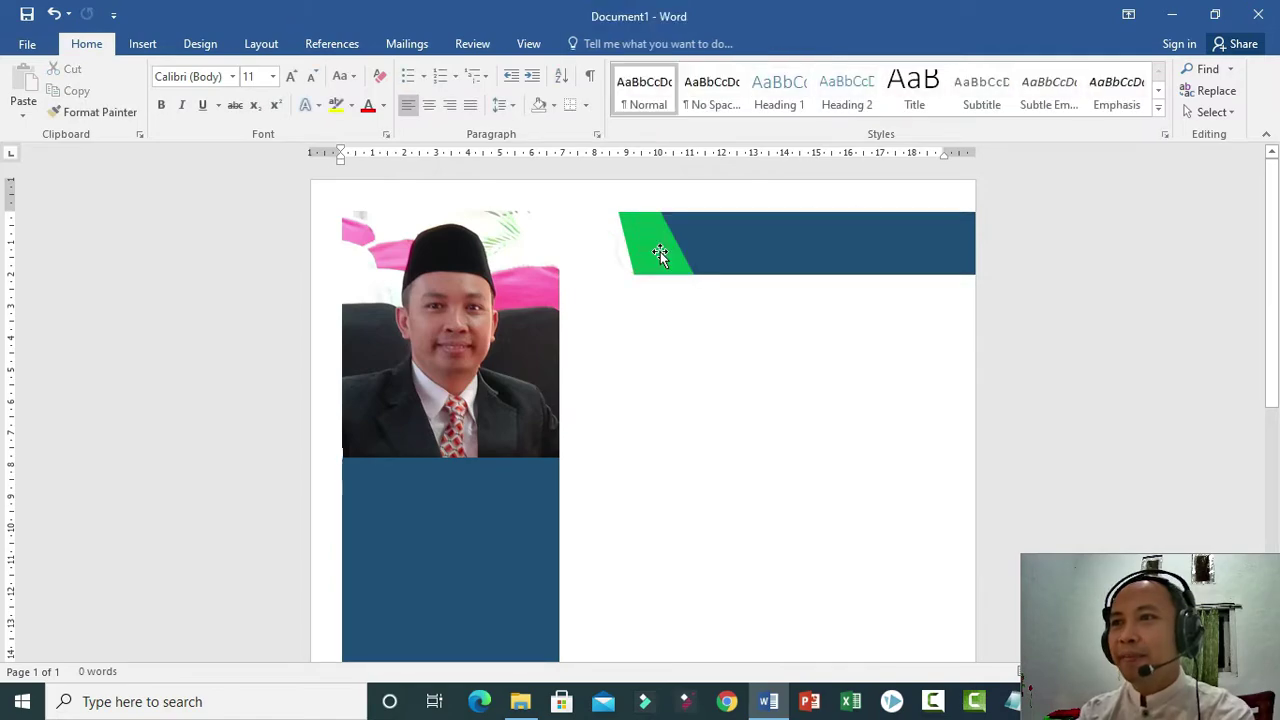
click(651, 251)
key(Delete)
Slide the navy bar left beside the photo and delete the leftover light-blue stripe.
drag(763, 246, 656, 247)
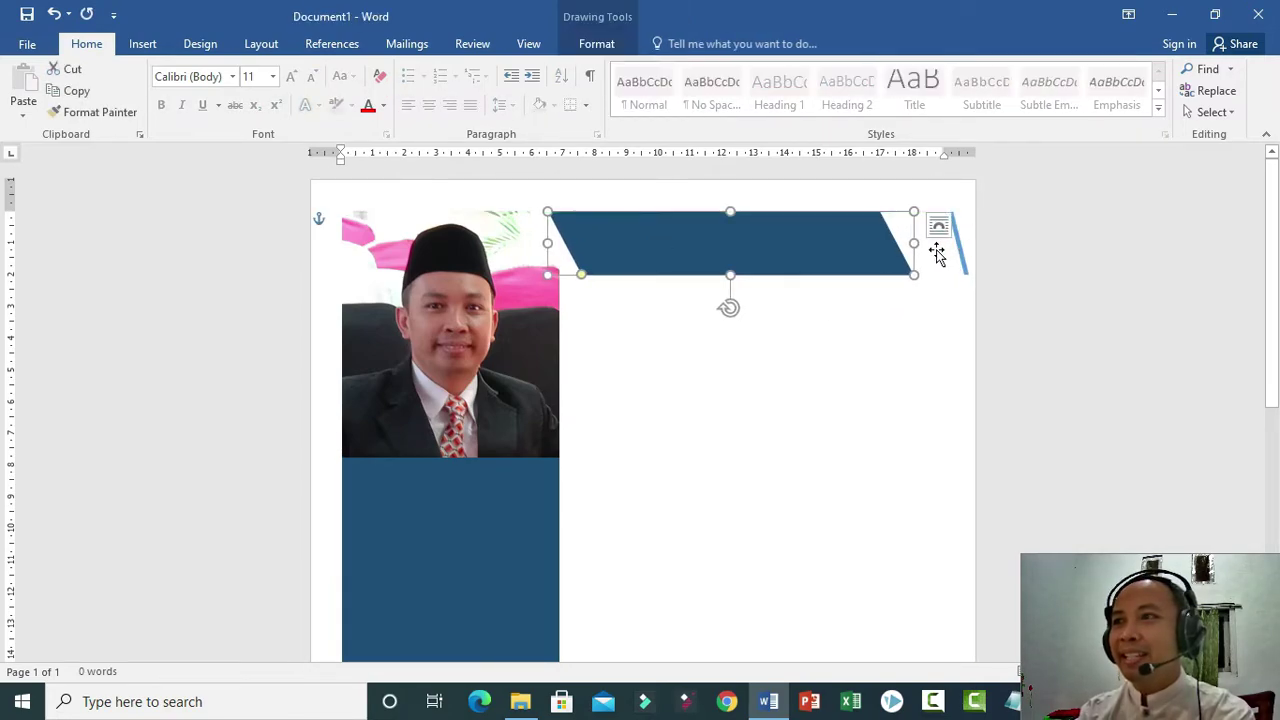
click(943, 252)
key(Delete)
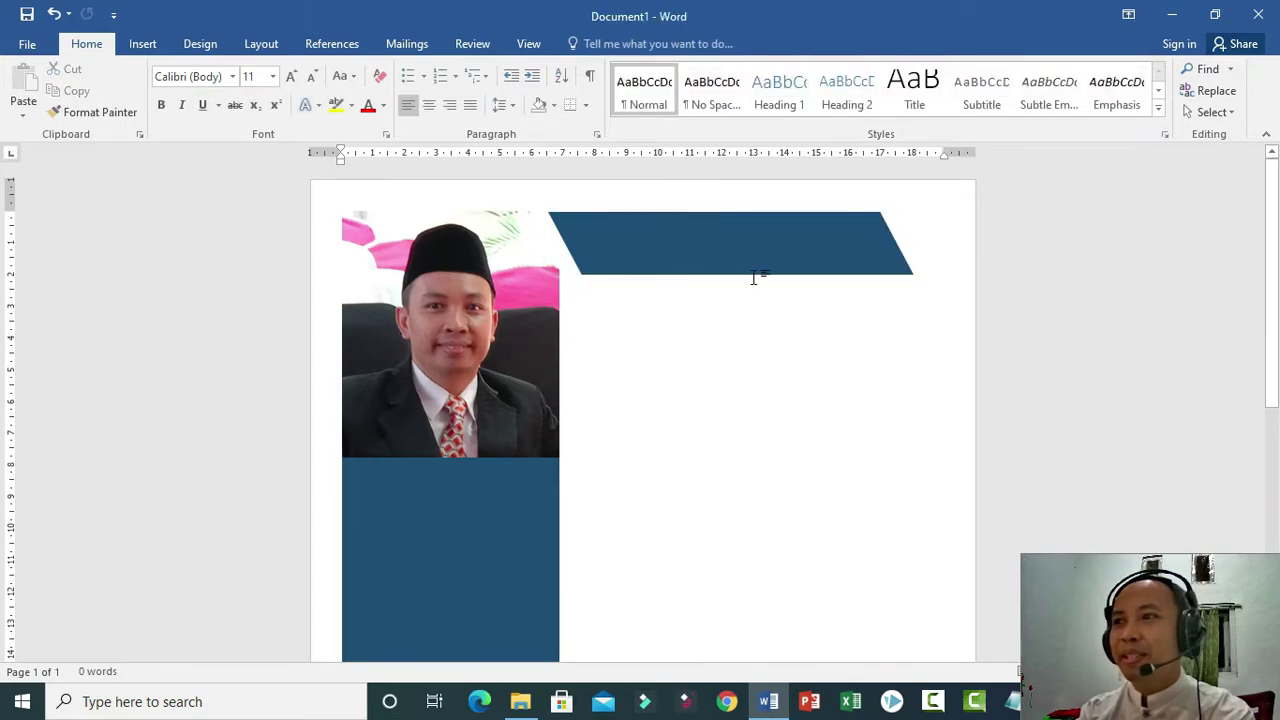
Nudge the navy bar into place and reselect the slanted bar.
mouse_move(711, 251)
mouse_down()
mouse_move(720, 268)
mouse_move(686, 254)
mouse_move(790, 245)
mouse_up()
click(709, 329)
click(686, 374)
click(563, 238)
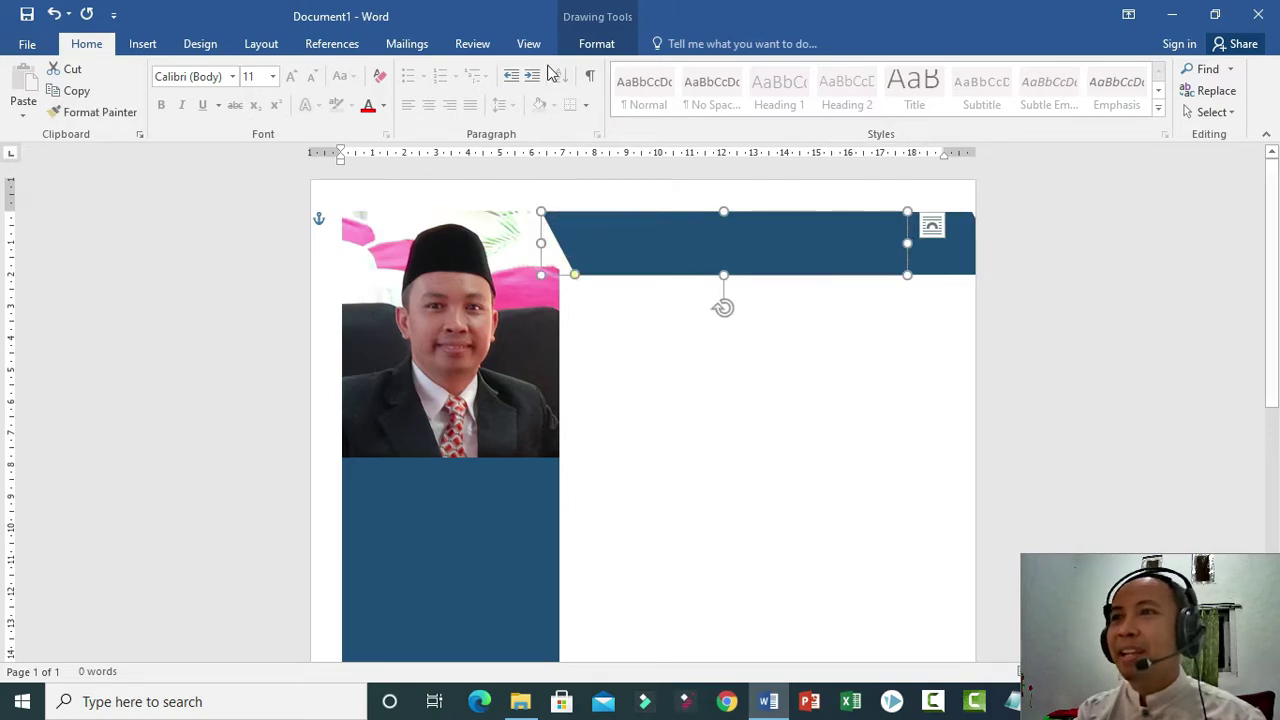
Fill the slanted shape white and shift it about 28 px right.
click(596, 43)
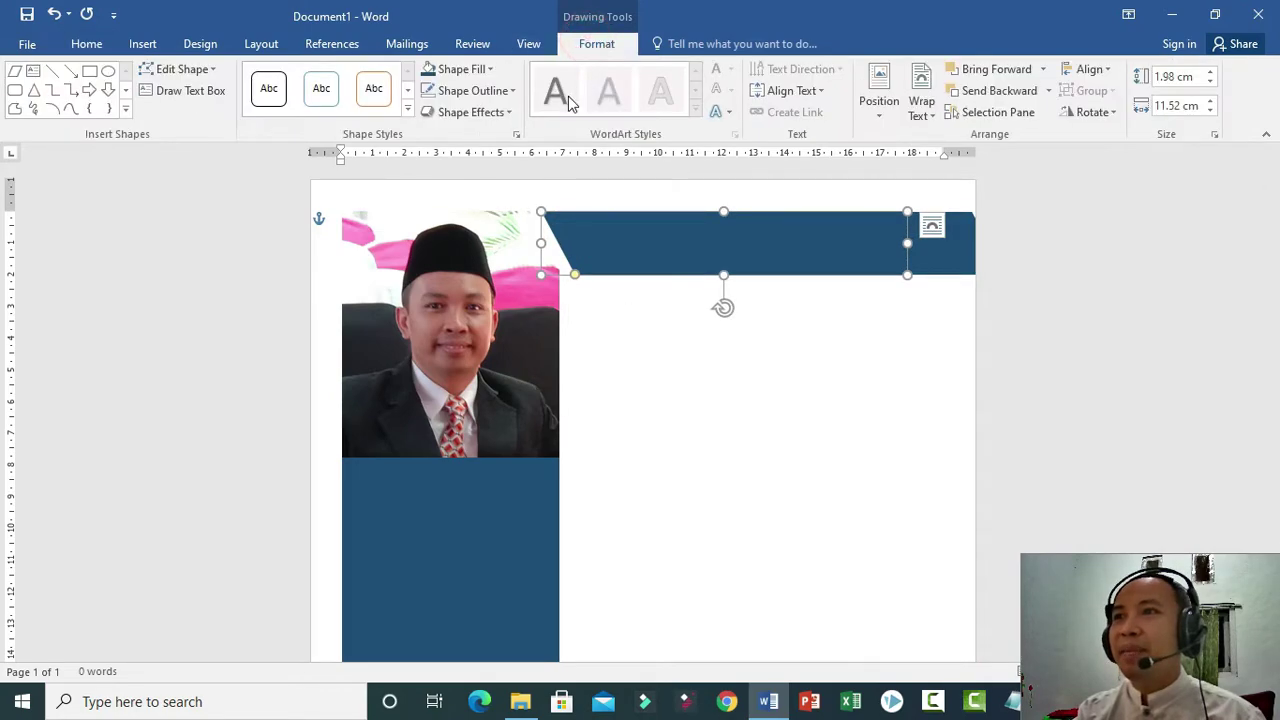
click(465, 69)
click(429, 111)
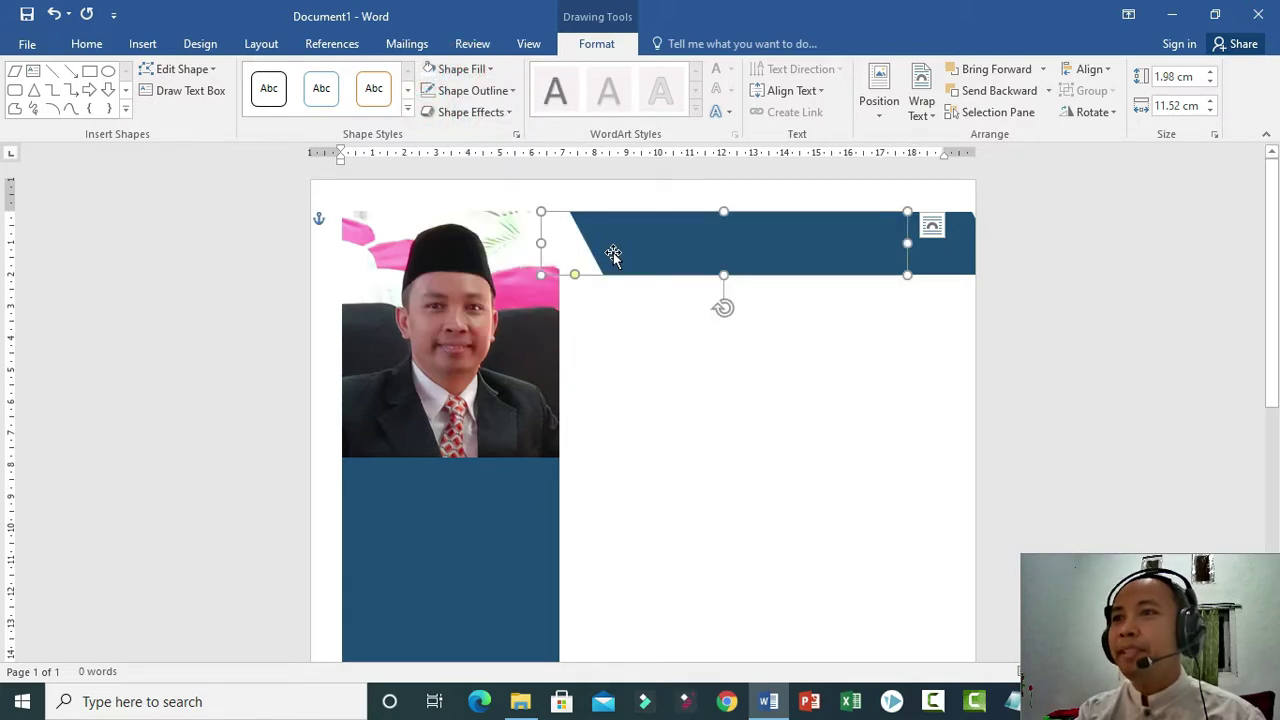
drag(613, 255, 641, 255)
Colour the front shape light blue, then fill the overlapping shape white to form a gap.
click(463, 68)
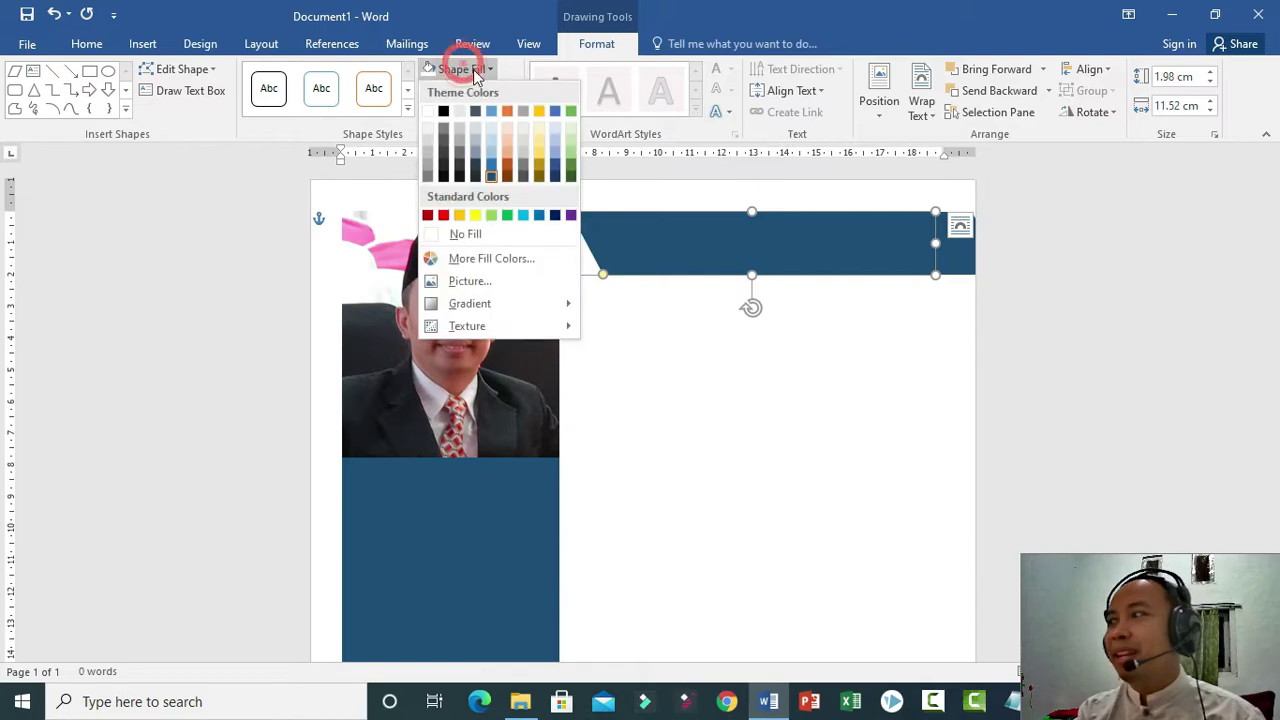
click(489, 153)
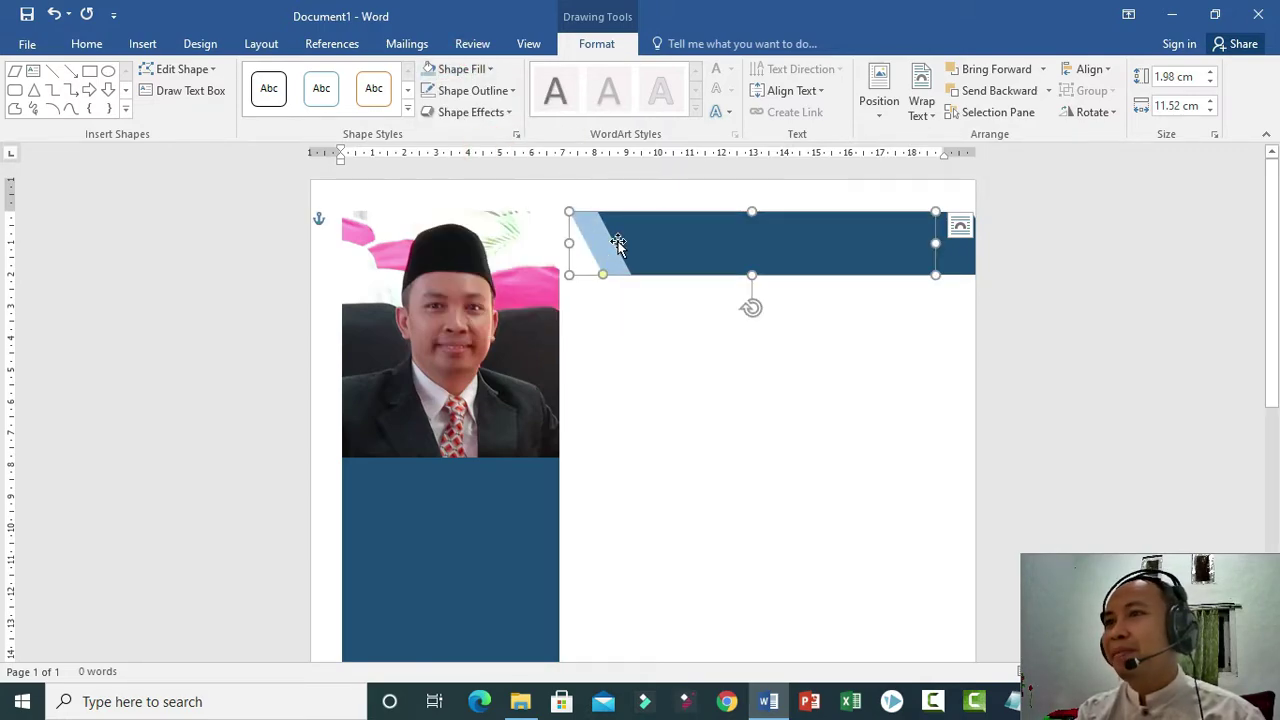
click(447, 72)
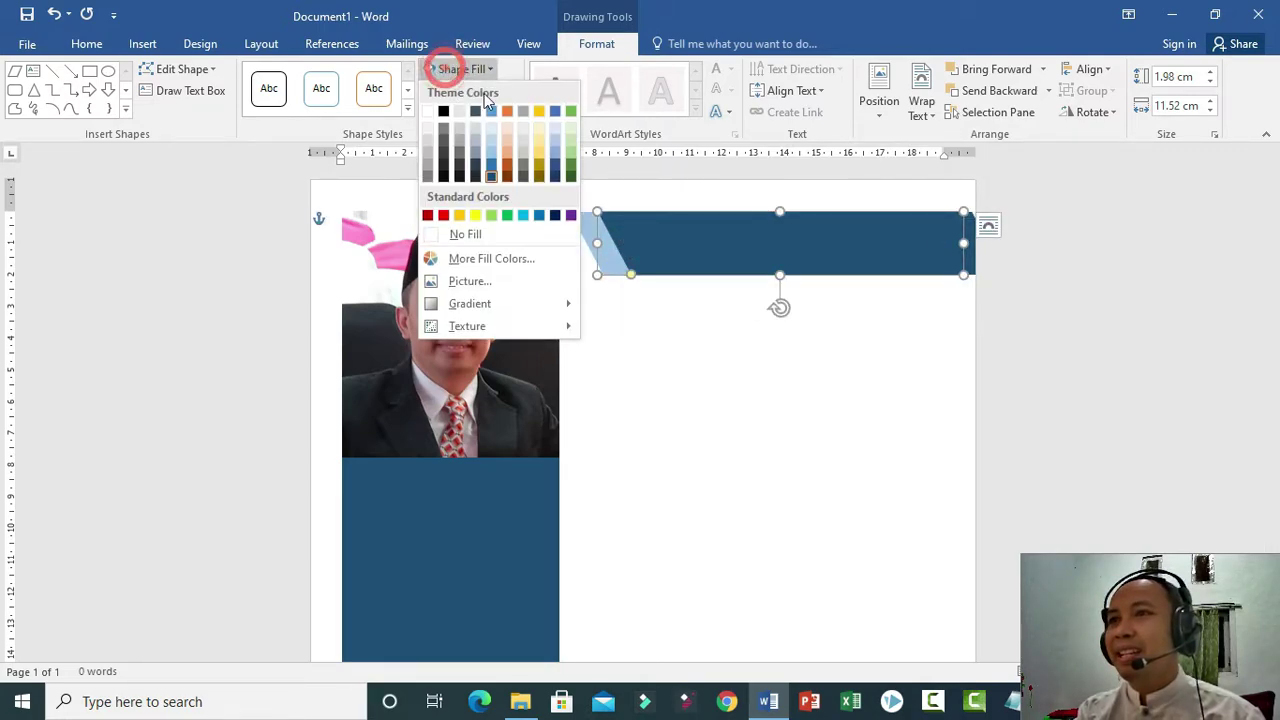
click(431, 112)
Move the striped header shape right and select the dark banner on its own.
click(714, 360)
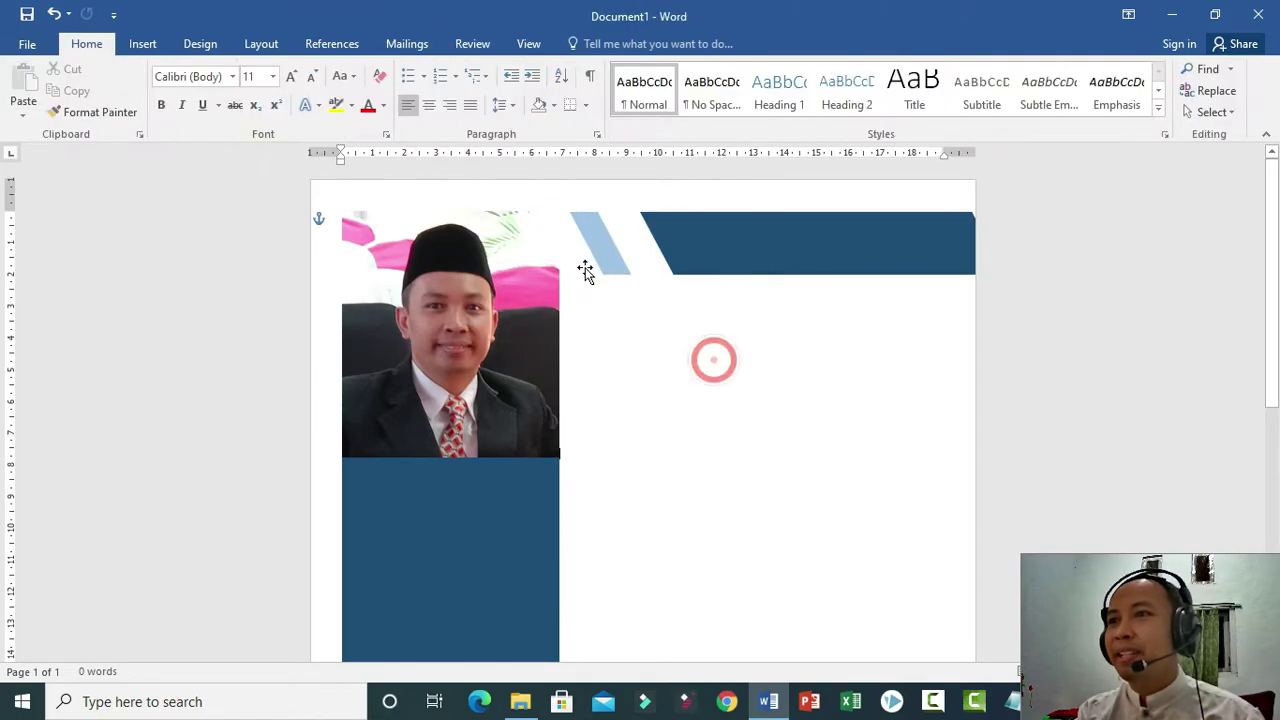
click(576, 253)
drag(603, 249, 746, 245)
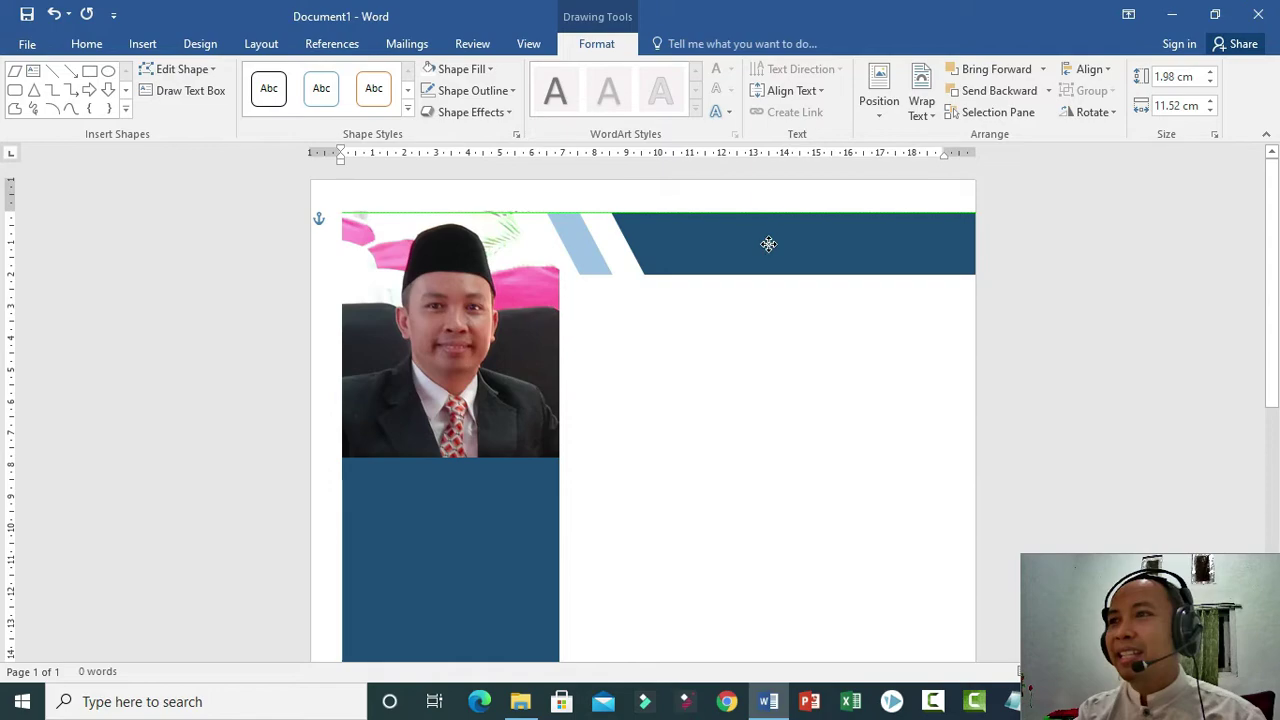
click(768, 244)
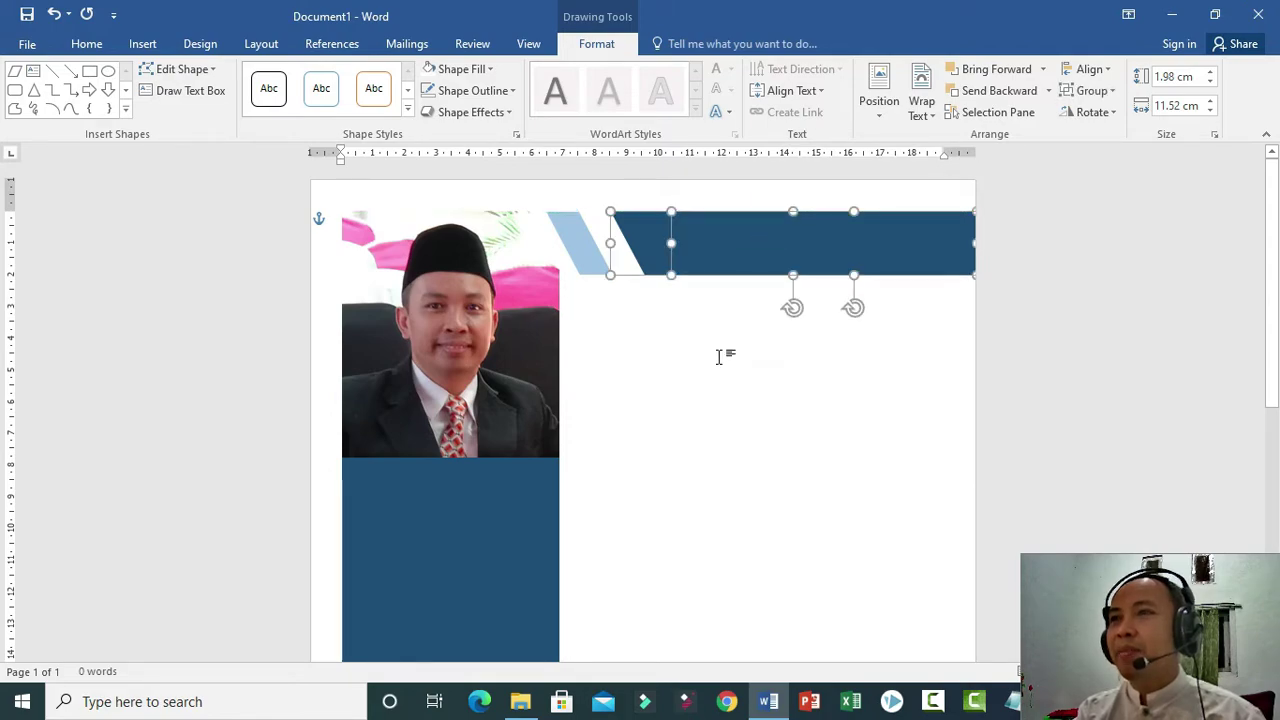
click(720, 382)
click(728, 249)
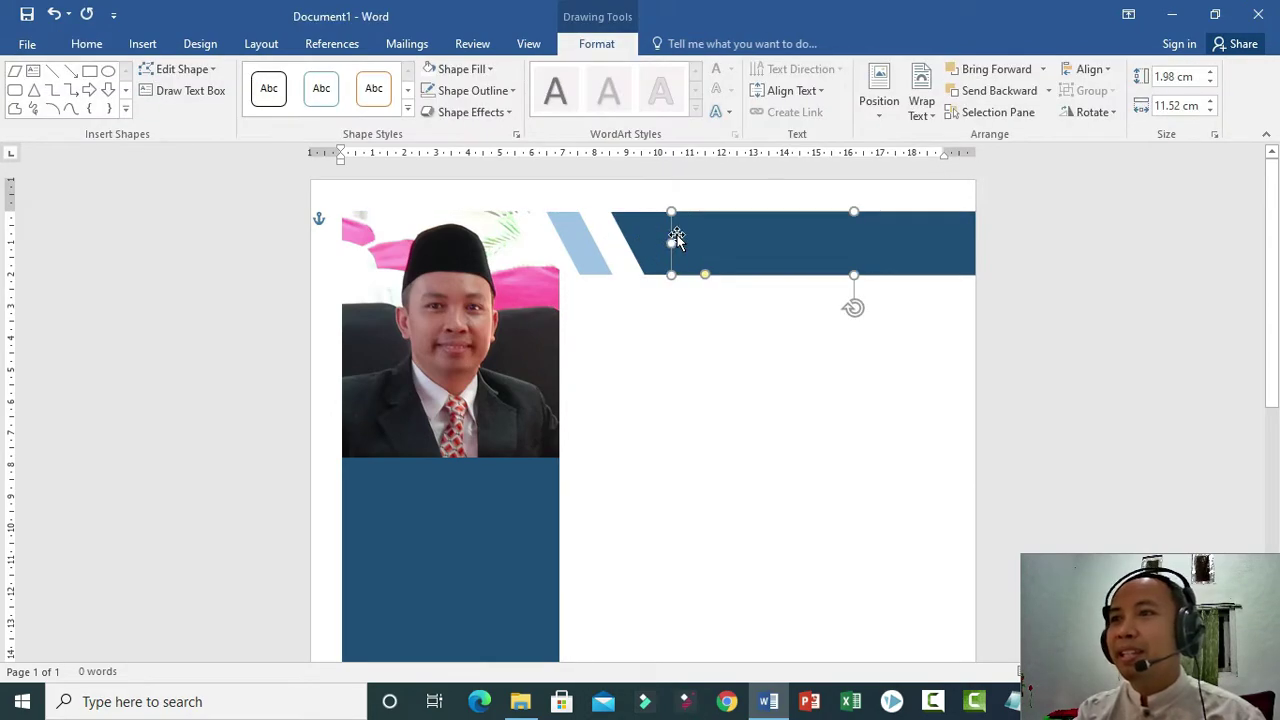
Fill the front banner white and drag it left along the guides so only a thin navy stripe shows.
click(427, 69)
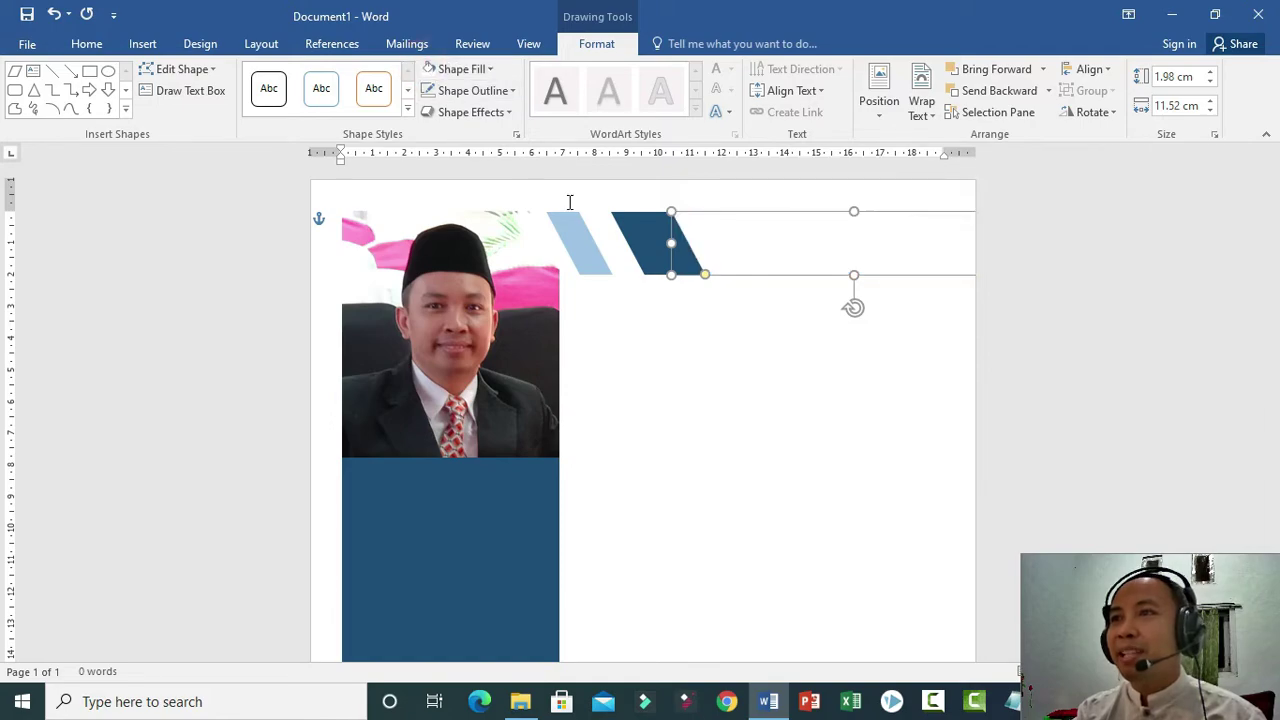
drag(777, 249, 651, 246)
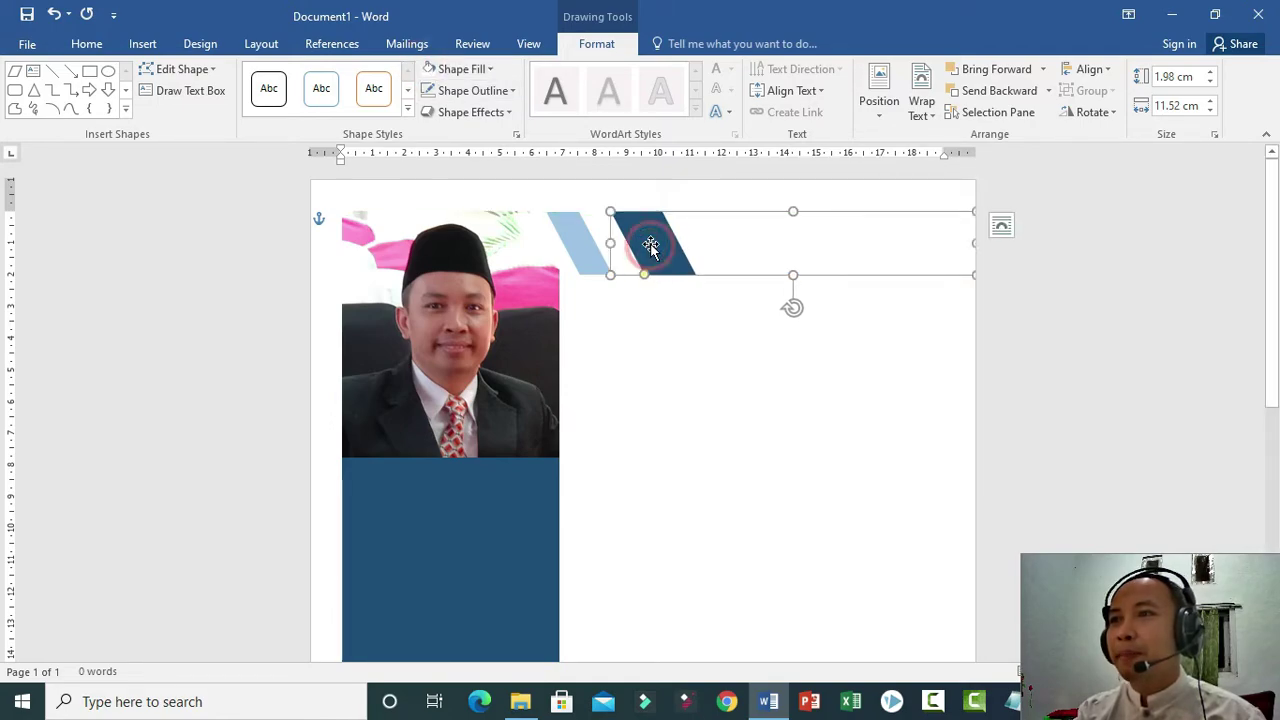
drag(769, 250, 754, 251)
mouse_move(629, 230)
mouse_down()
mouse_move(592, 231)
mouse_move(609, 233)
mouse_up()
click(680, 331)
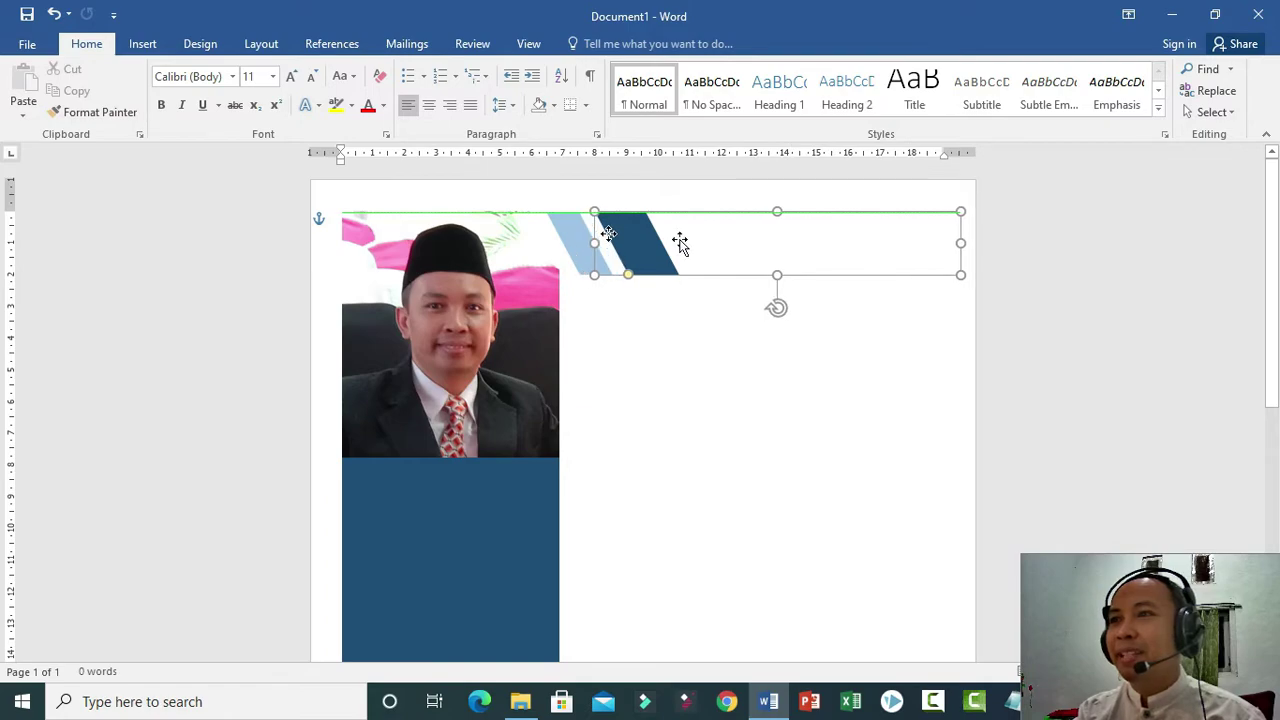
click(755, 366)
click(803, 246)
mouse_move(781, 250)
mouse_down()
mouse_move(757, 251)
mouse_move(829, 251)
mouse_move(822, 266)
mouse_move(789, 263)
mouse_up()
click(742, 362)
click(806, 263)
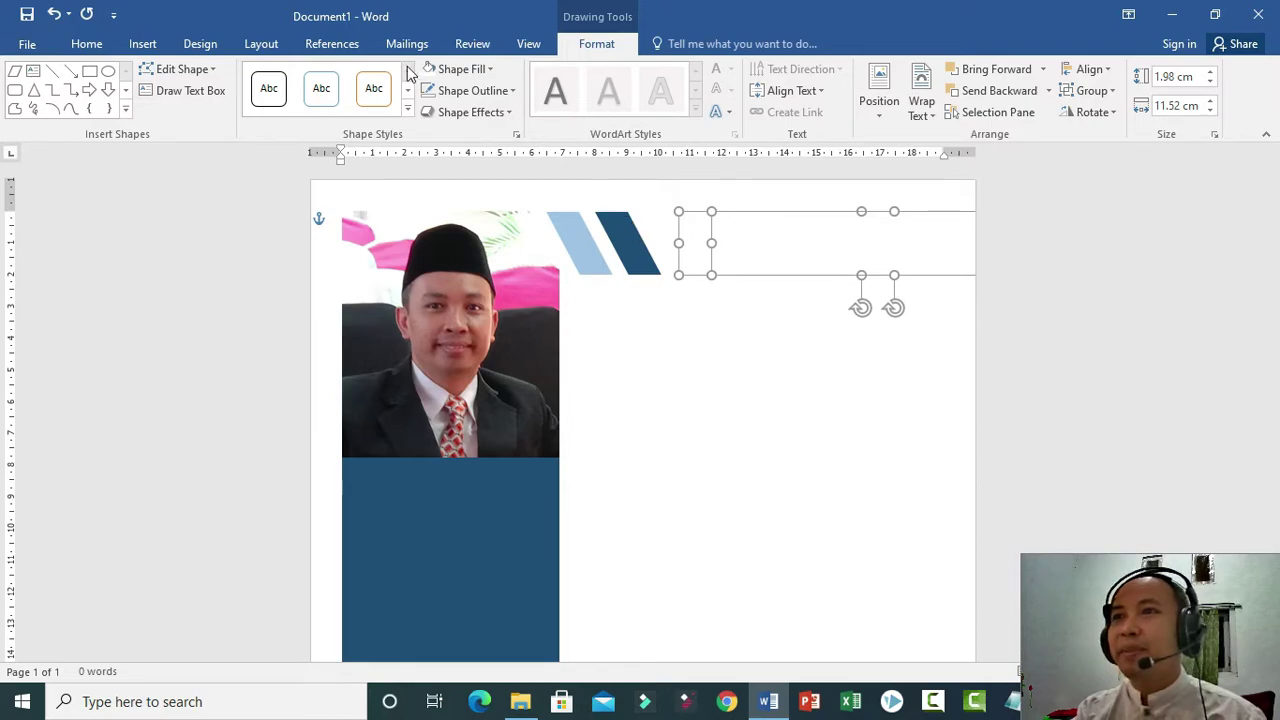
Fill the front banner orange and move it left along the guide.
click(462, 70)
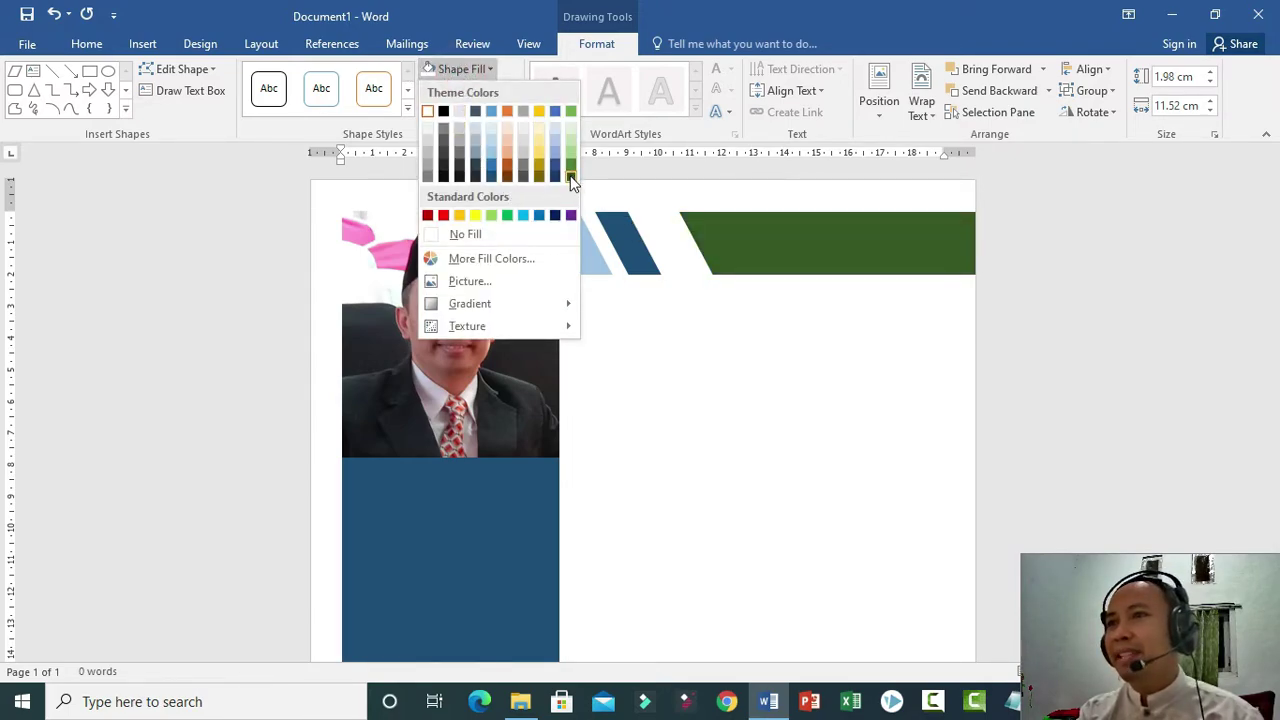
click(509, 165)
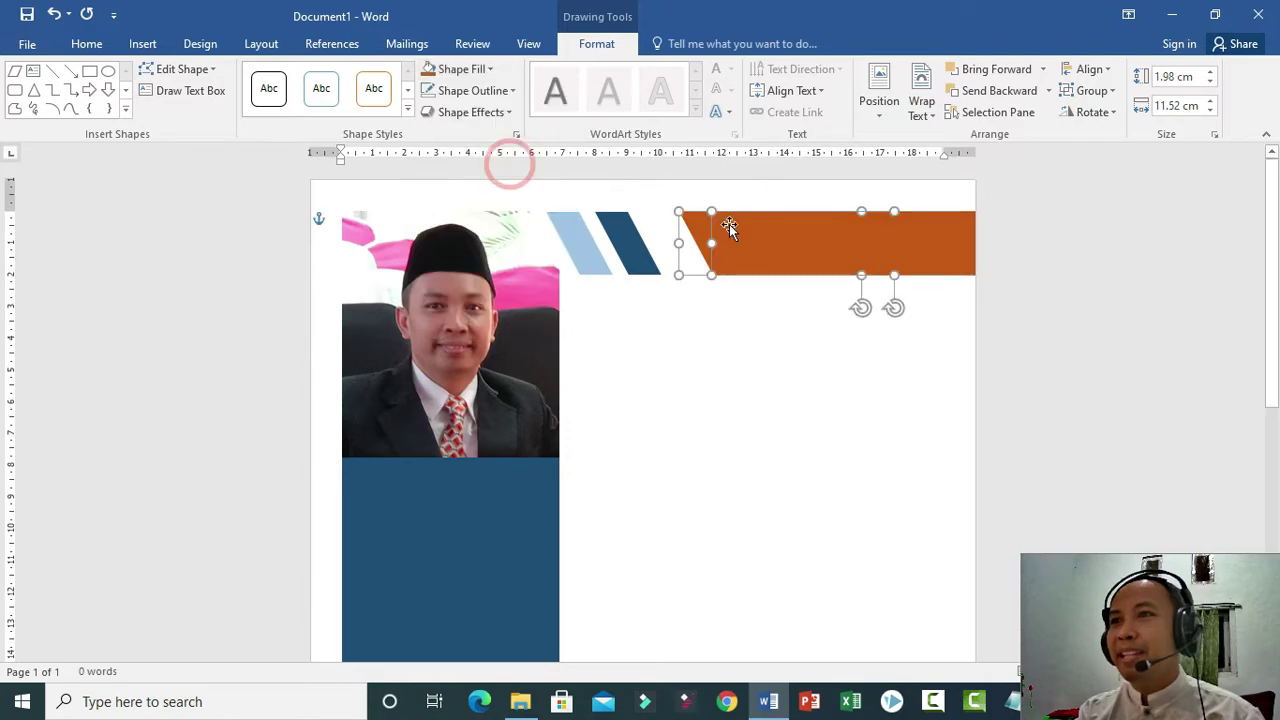
click(666, 238)
drag(797, 249, 756, 248)
ctrl+click(787, 258)
click(735, 355)
click(771, 262)
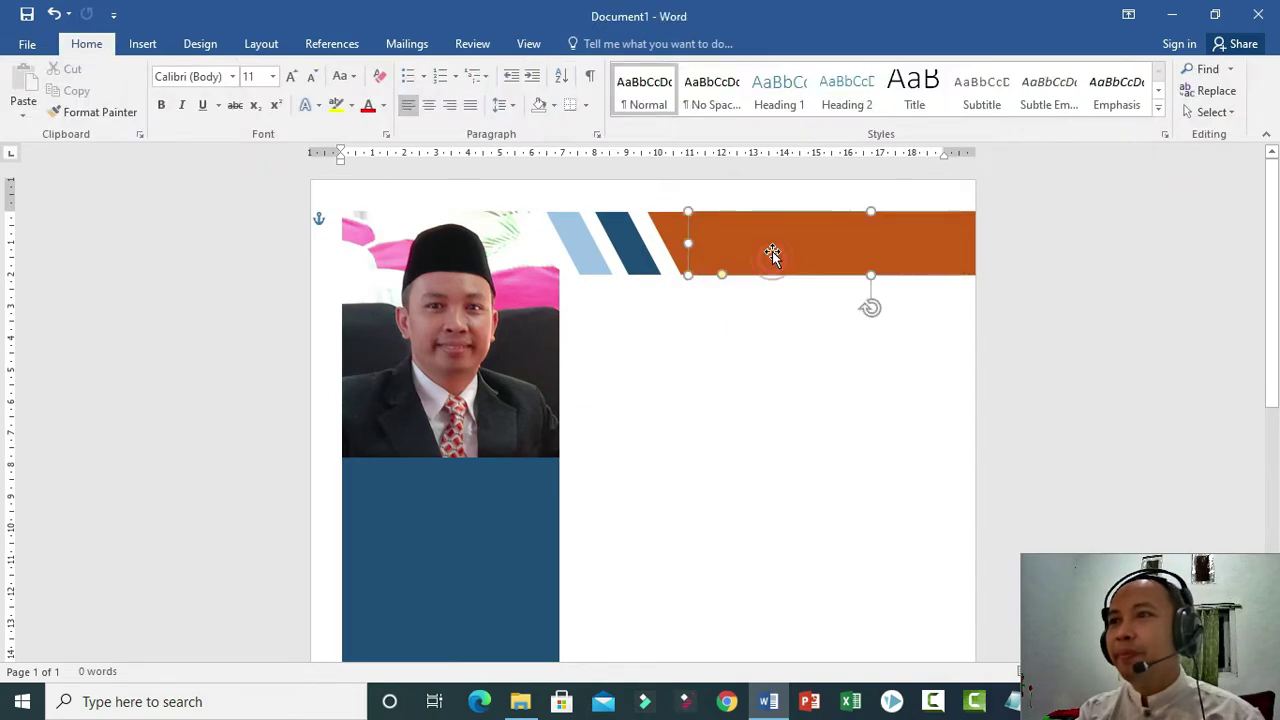
drag(777, 254, 783, 251)
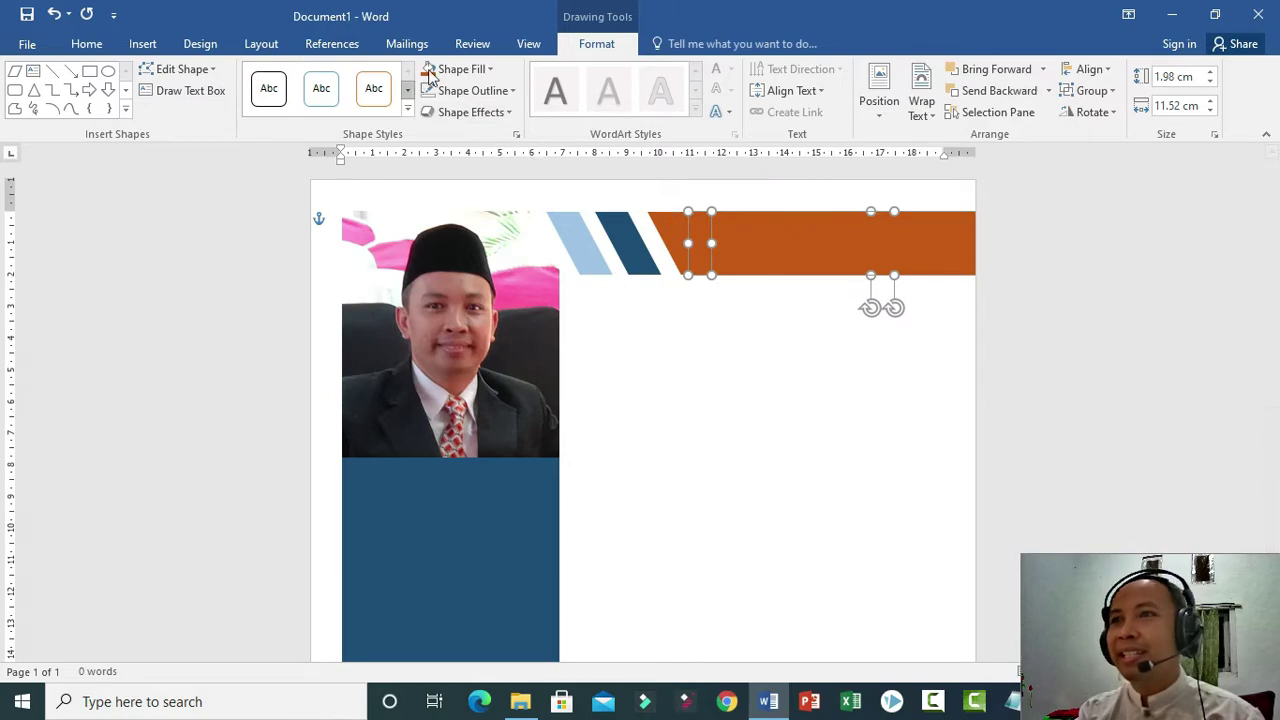
Fill the next shape dark blue and move it right to reveal the orange stripe.
click(477, 69)
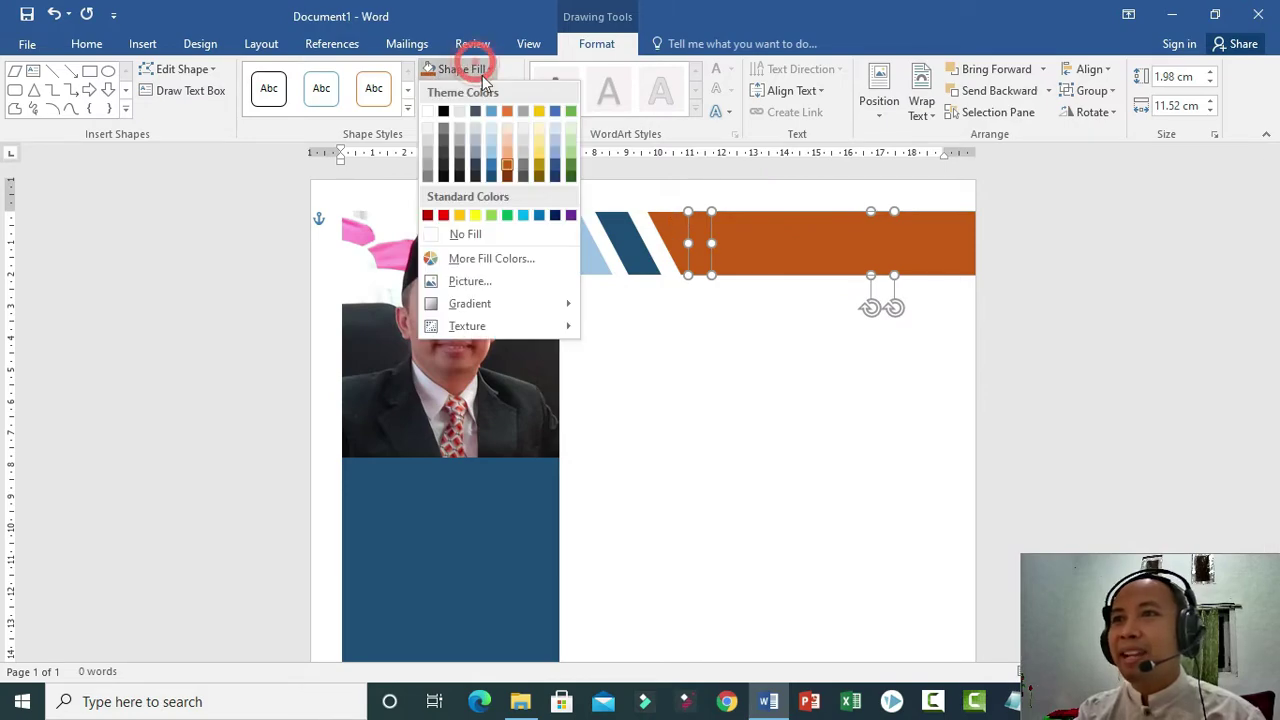
click(491, 177)
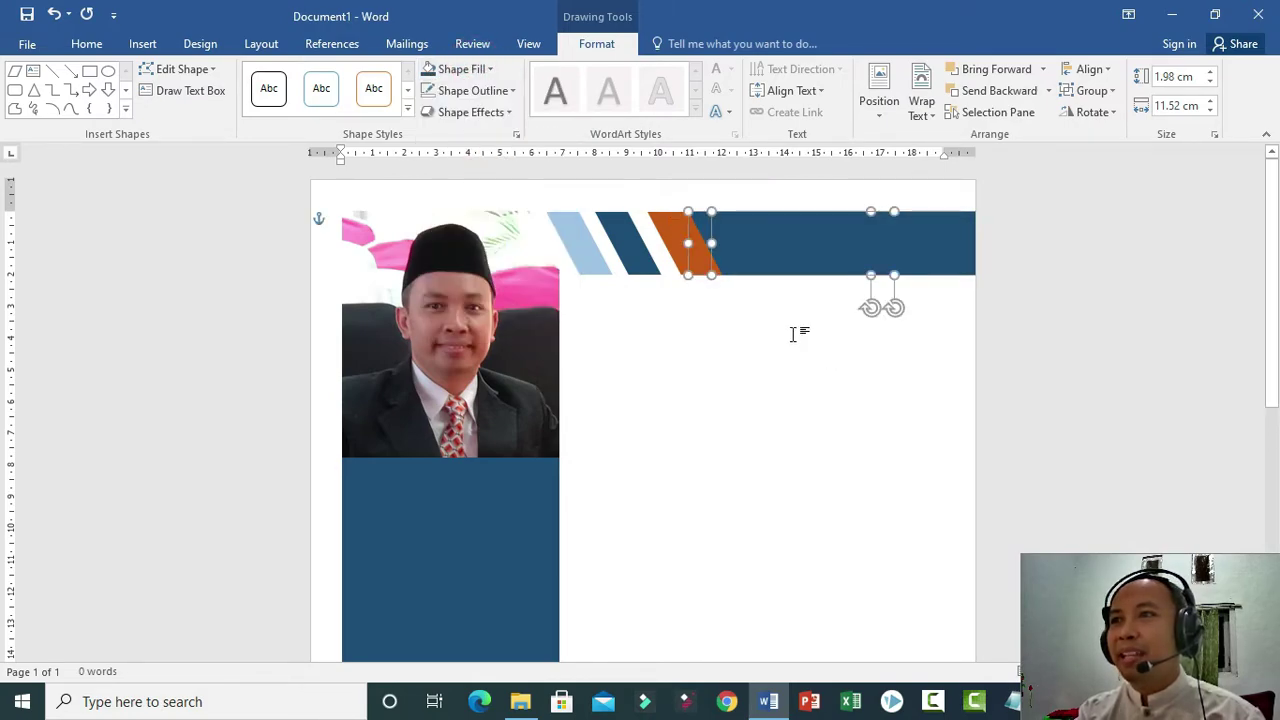
drag(770, 260, 810, 258)
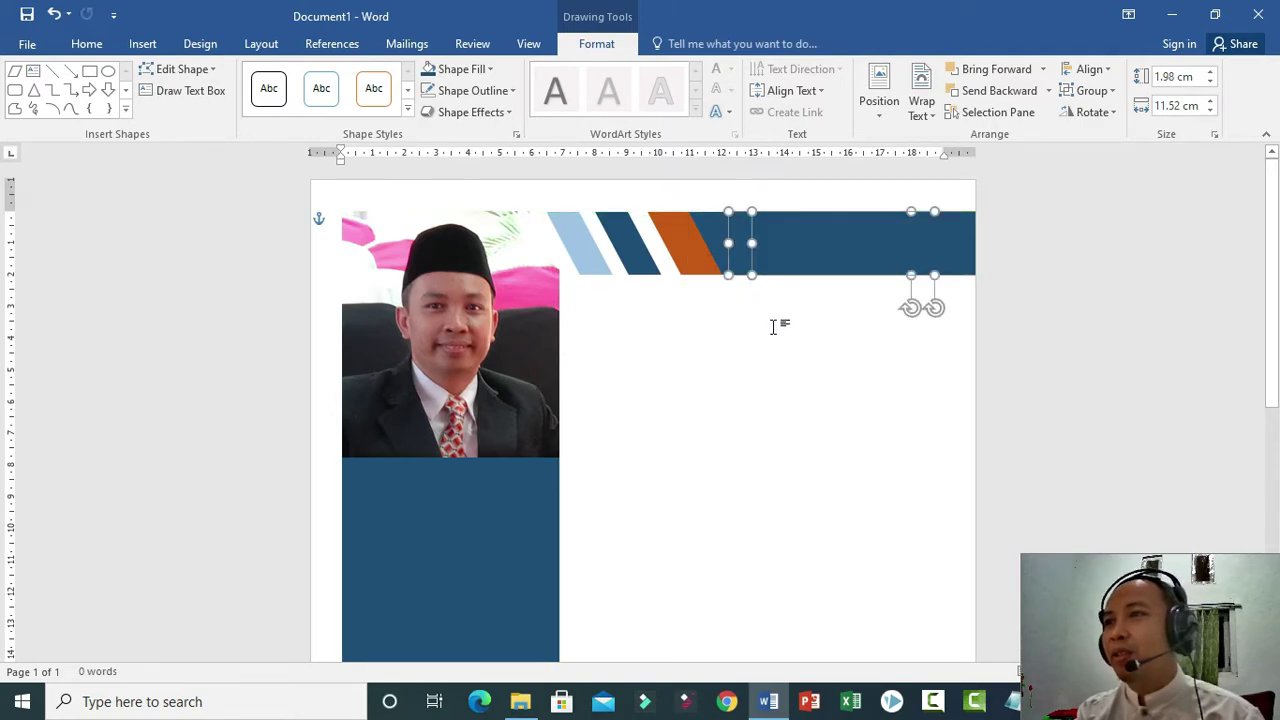
Adjust the parallelograms so a long navy bar runs to the right edge.
click(716, 245)
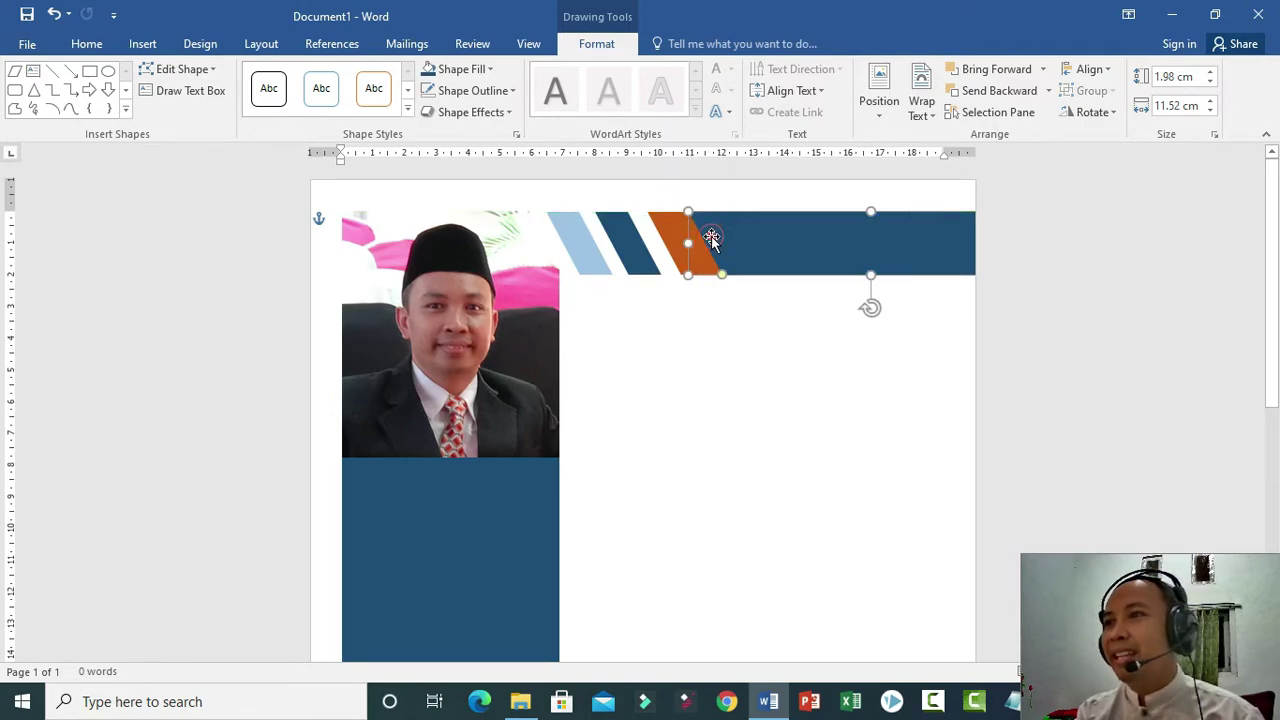
click(461, 69)
click(678, 391)
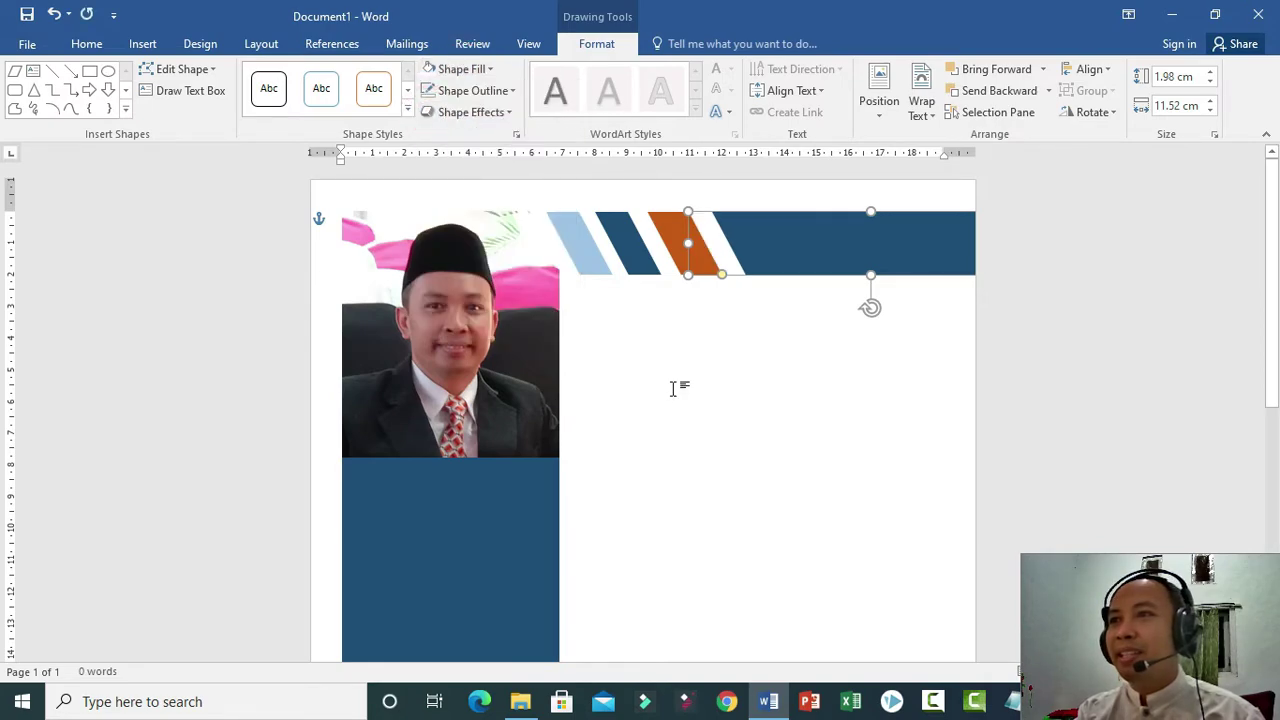
click(678, 391)
drag(691, 258, 806, 254)
key(Delete)
click(740, 231)
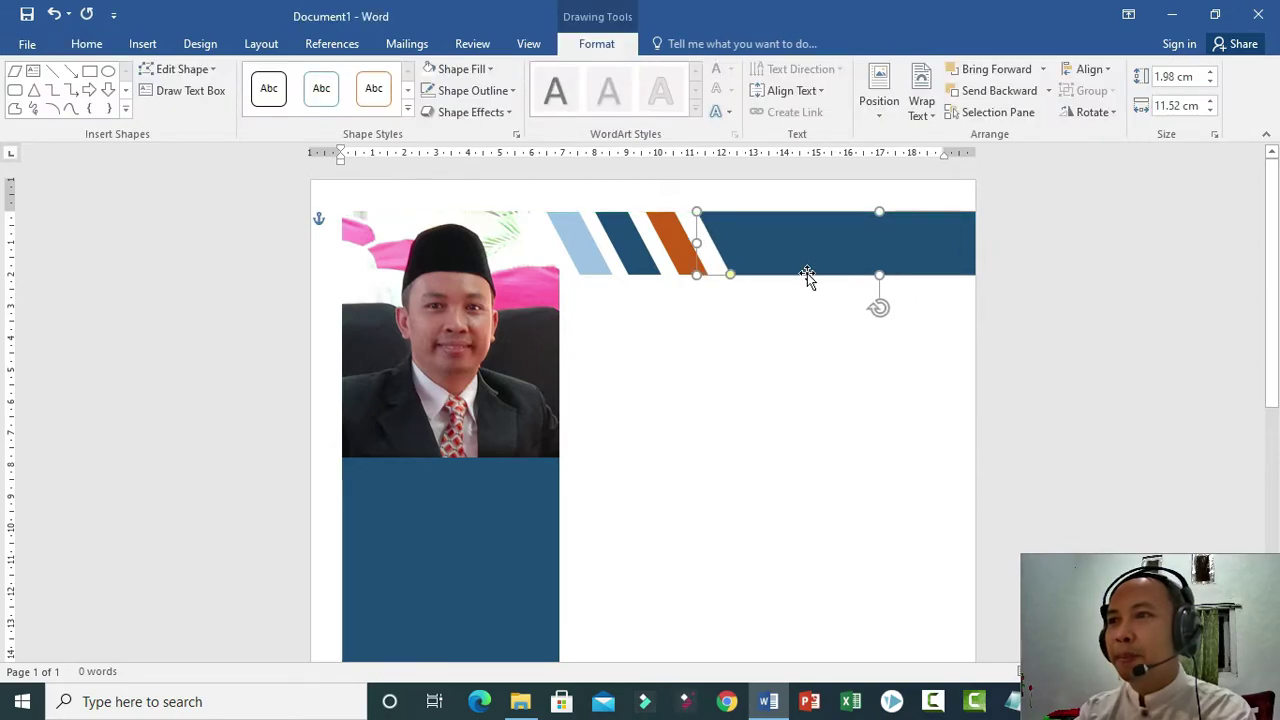
click(805, 348)
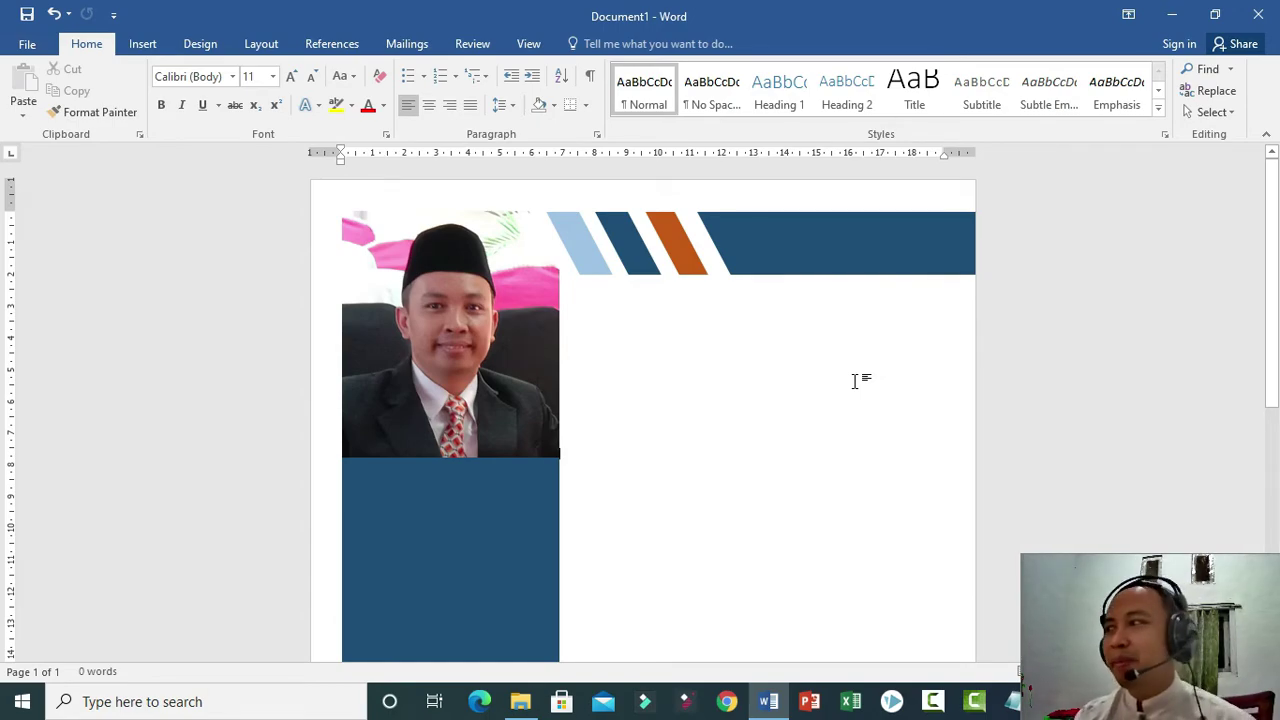
Insert a WordArt reading 'CURICULUM VITAE' and move it onto the navy banner.
click(142, 44)
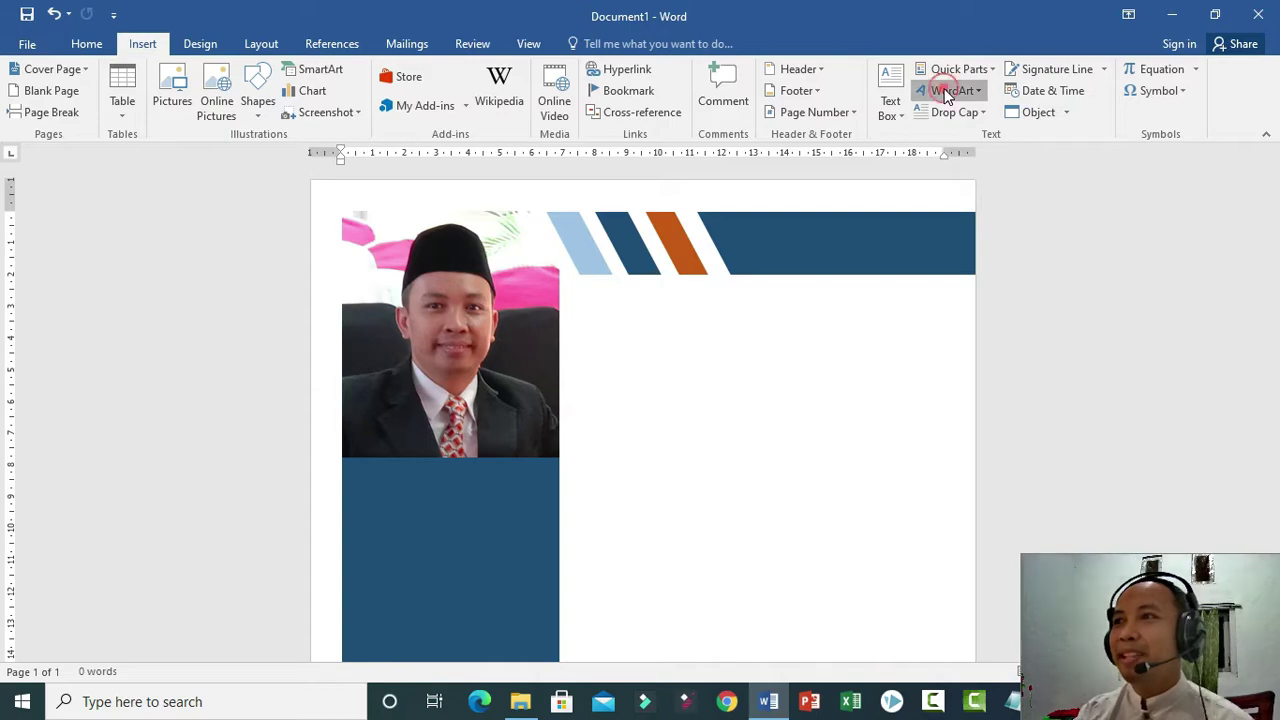
click(935, 91)
click(937, 131)
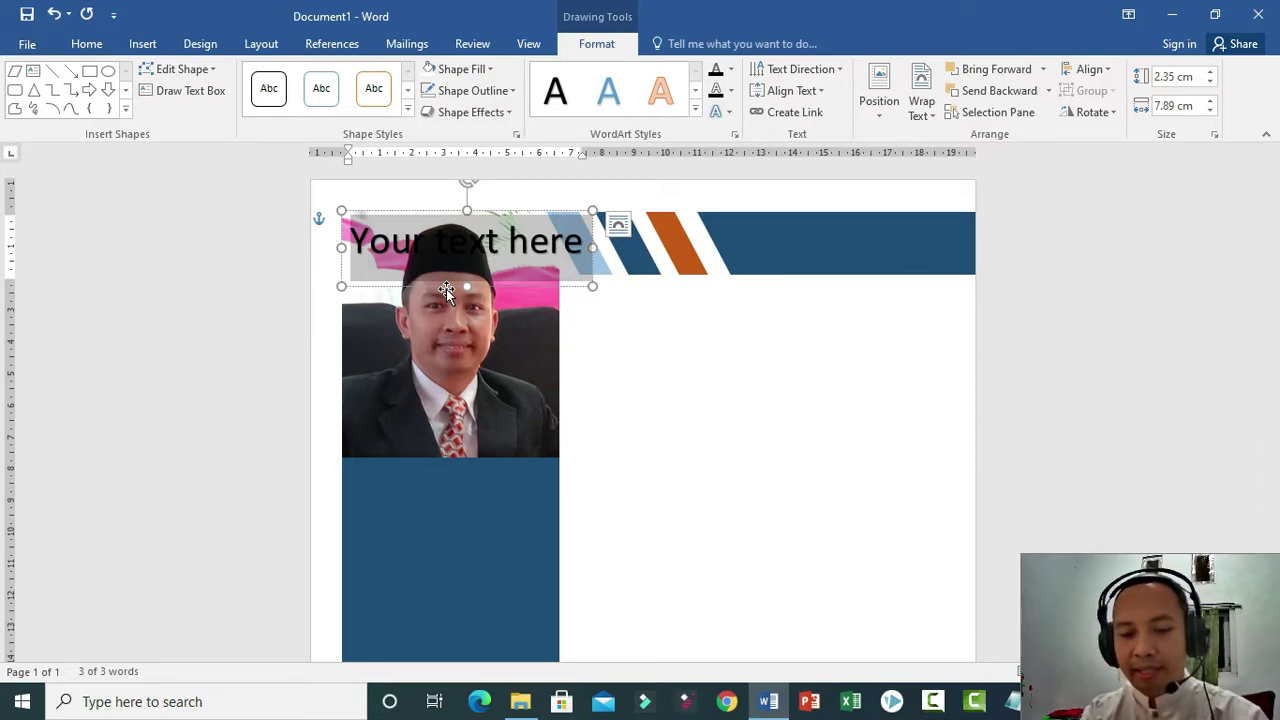
text(CURICUL)
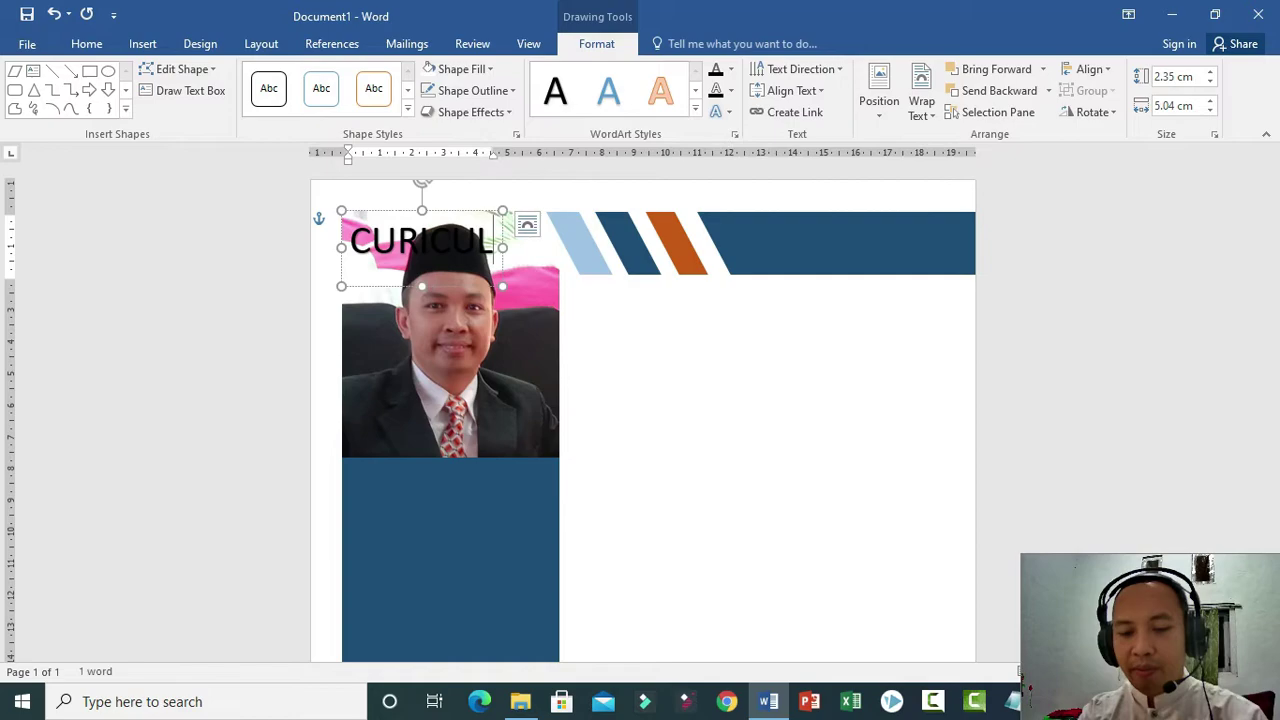
text(UM VITAE)
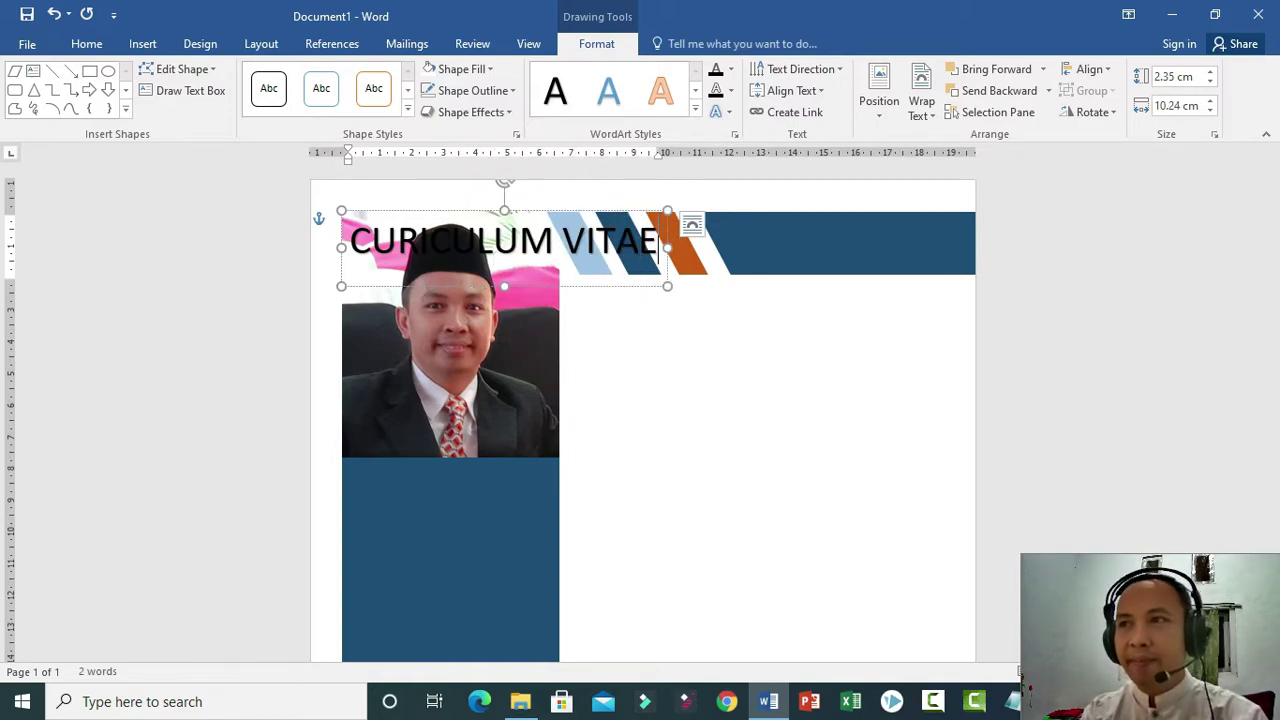
drag(368, 289, 647, 295)
Shrink the WordArt text size and nudge it further right on the banner.
click(678, 254)
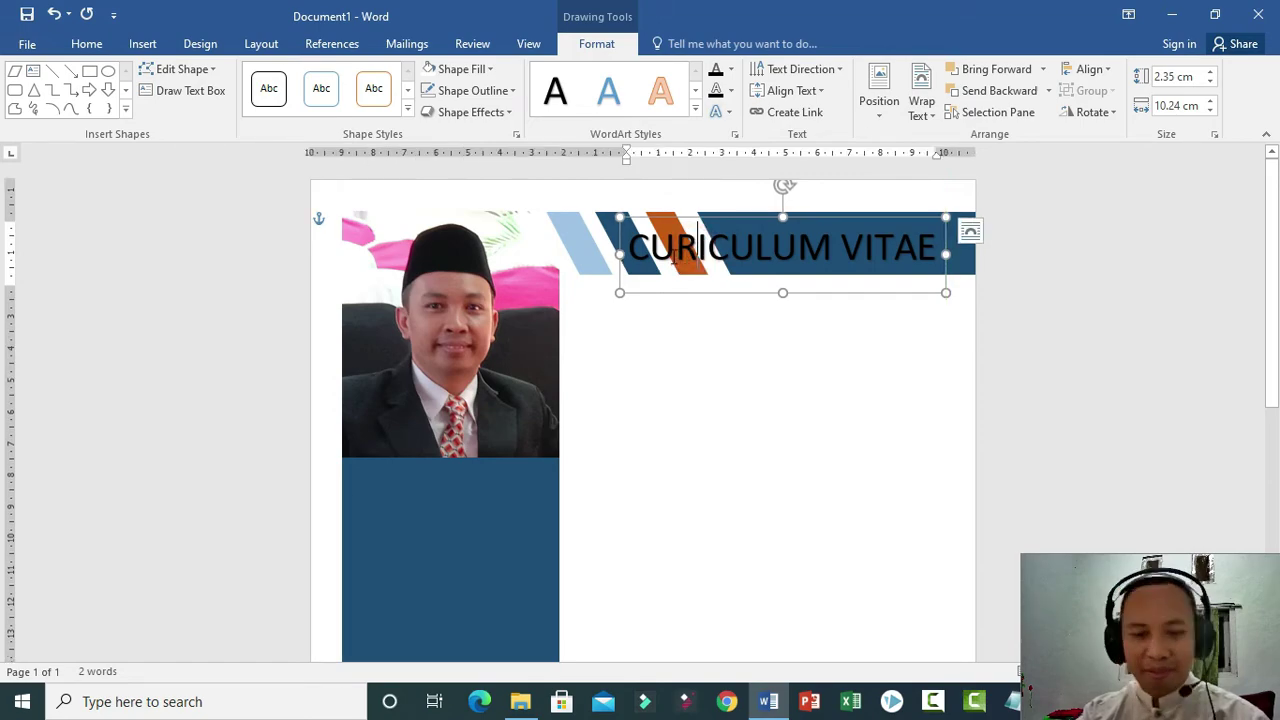
key(ctrl+a)
key(ctrl+shift+comma)
key(ctrl+shift+comma)
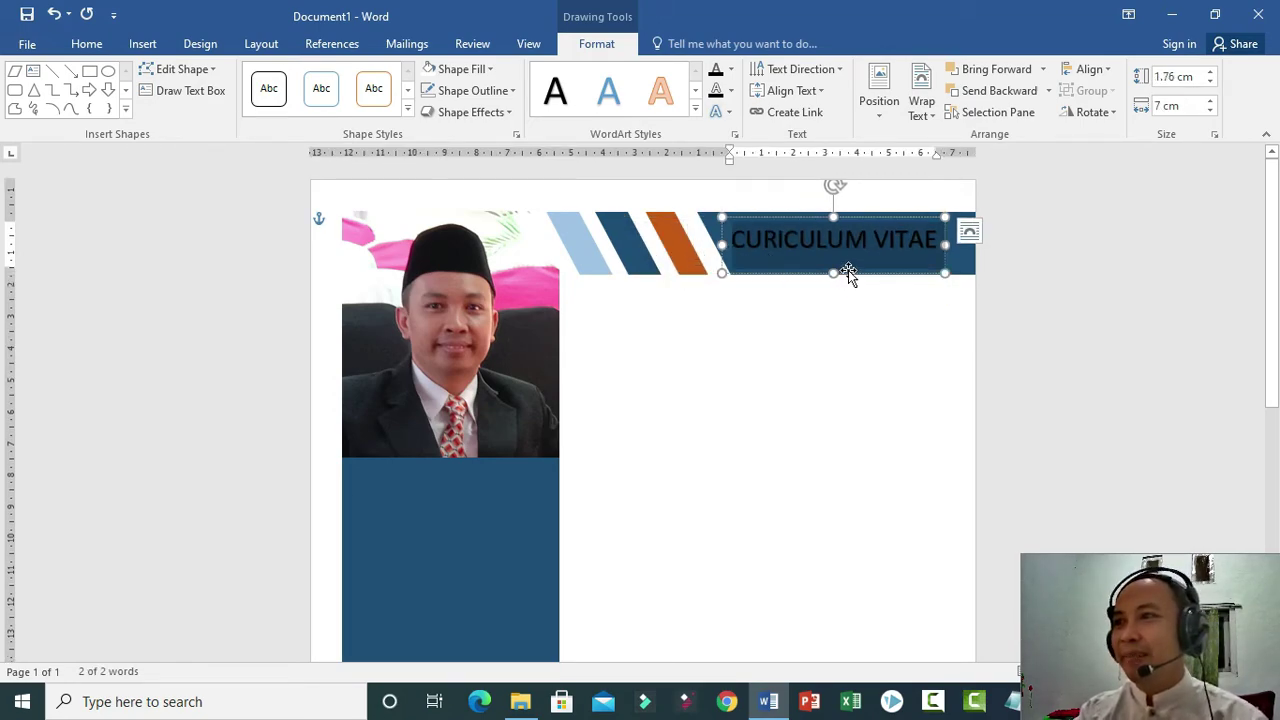
drag(847, 271, 866, 274)
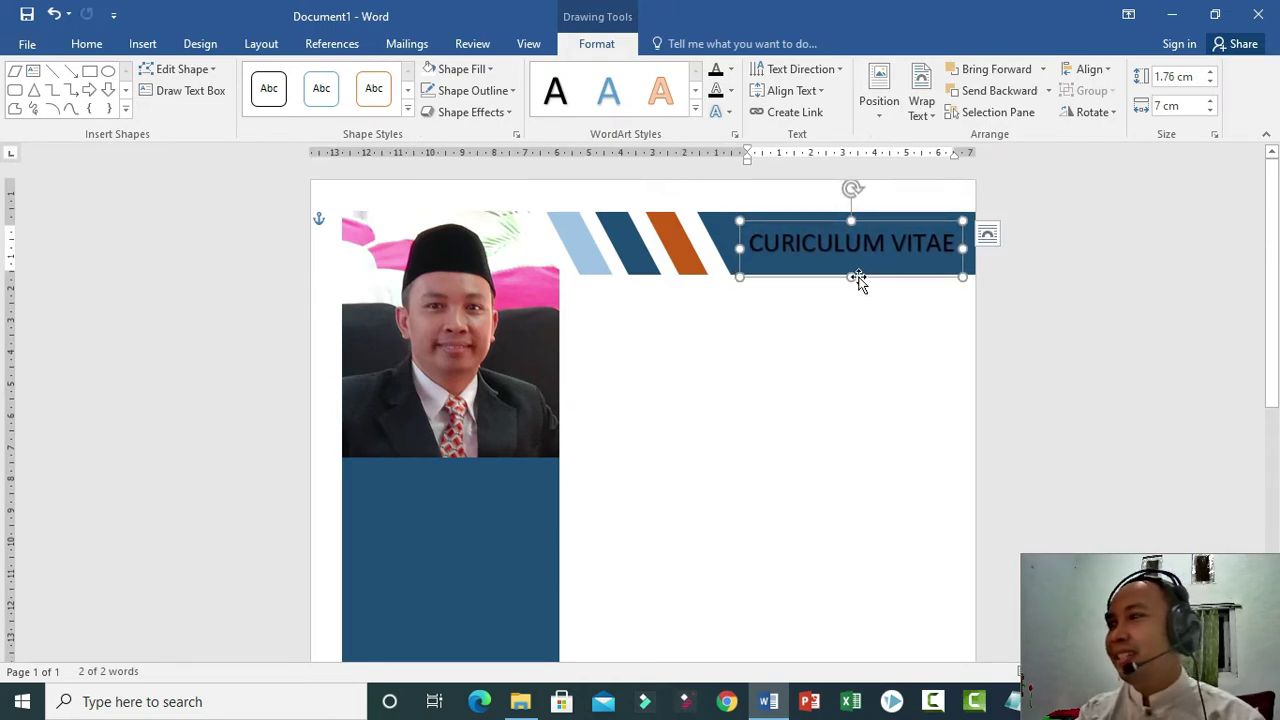
Set the CURICULUM VITAE text fill to White.
click(812, 248)
key(ctrl+a)
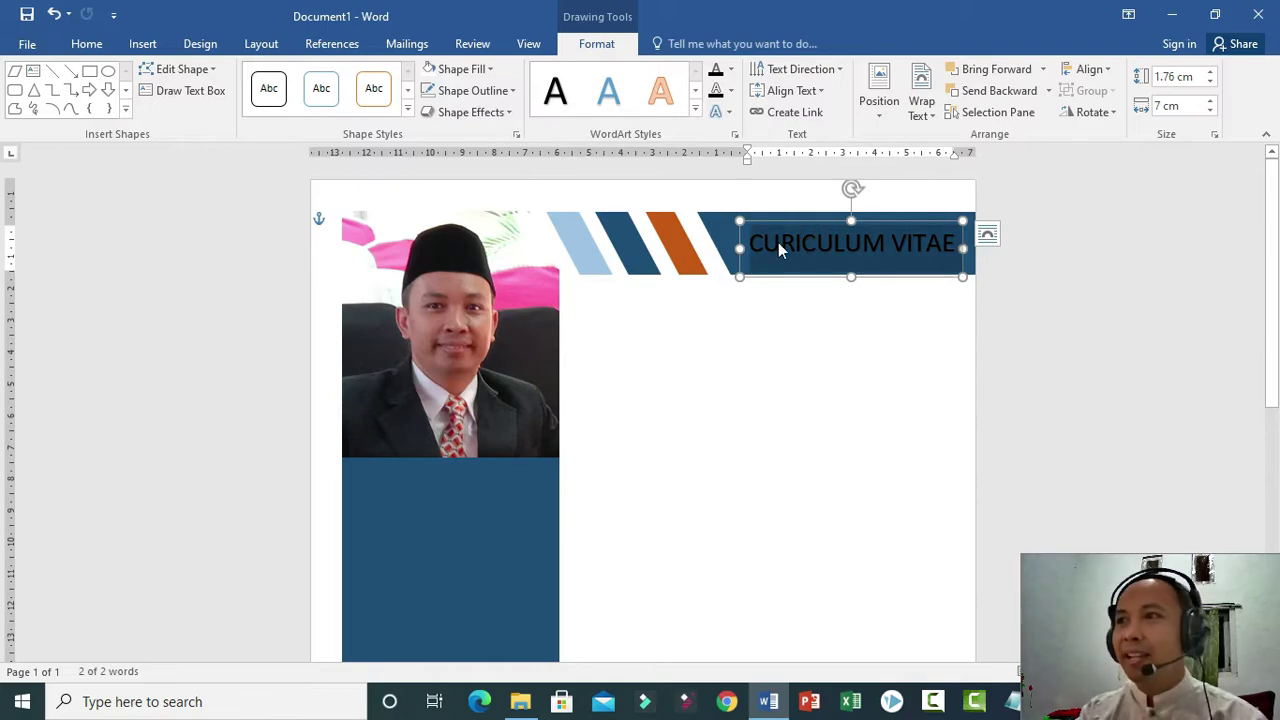
click(495, 66)
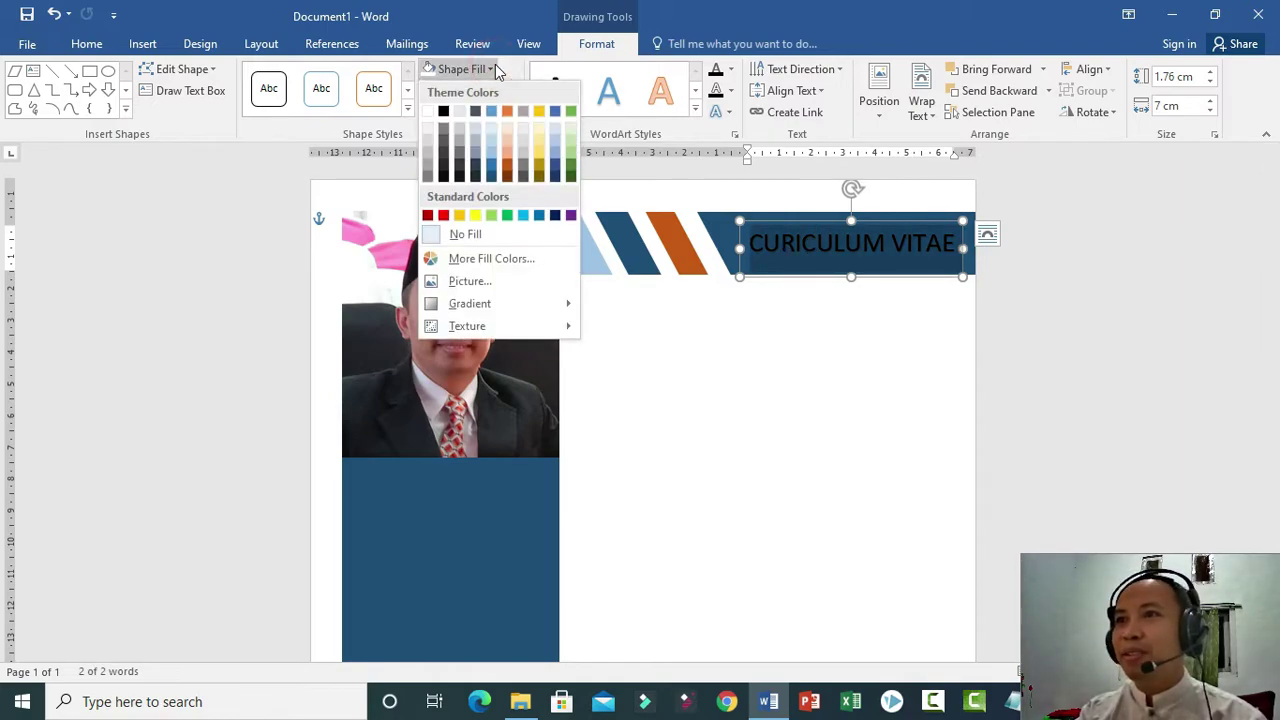
click(731, 69)
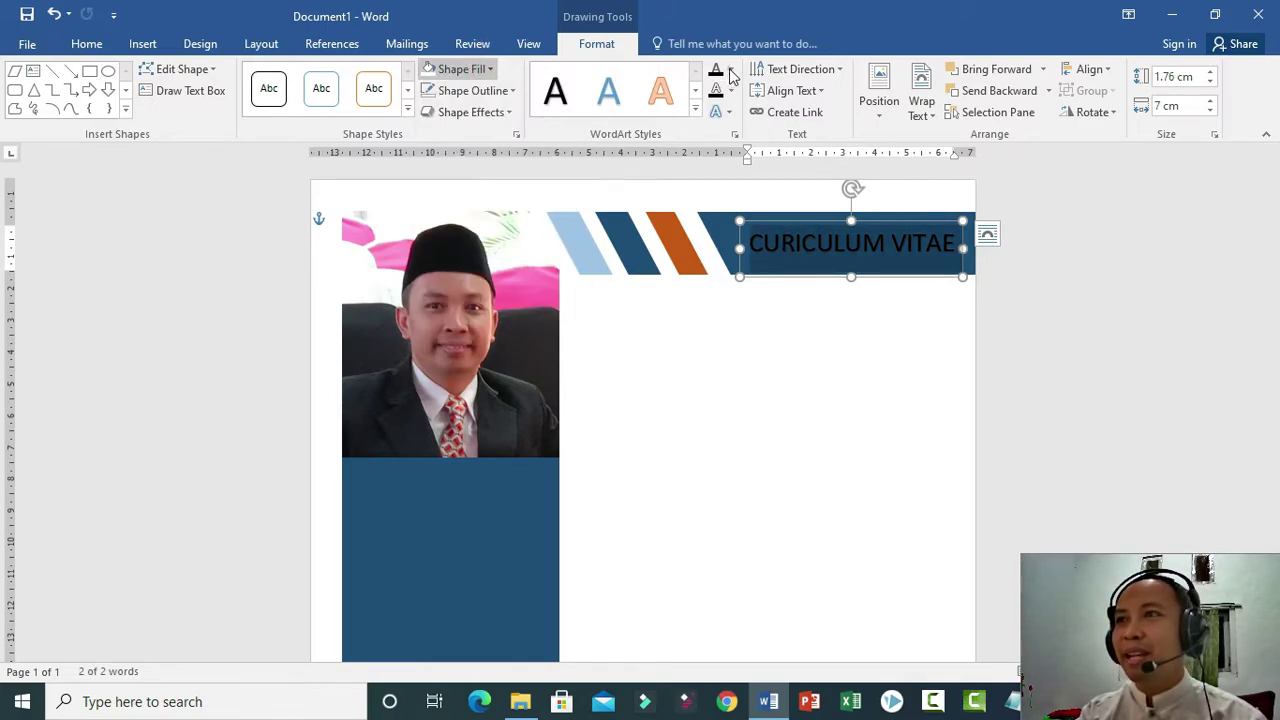
click(714, 131)
click(754, 390)
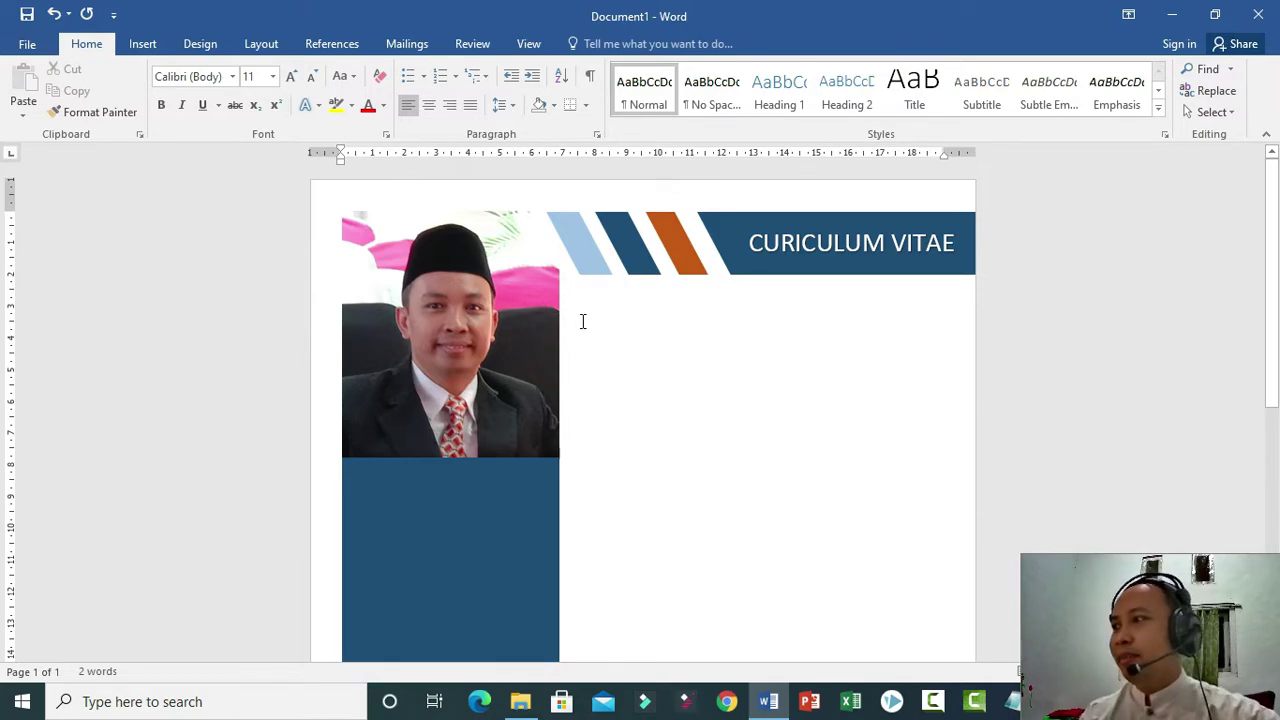
Try indenting the top paragraph, then undo the indent that shifted everything.
click(619, 326)
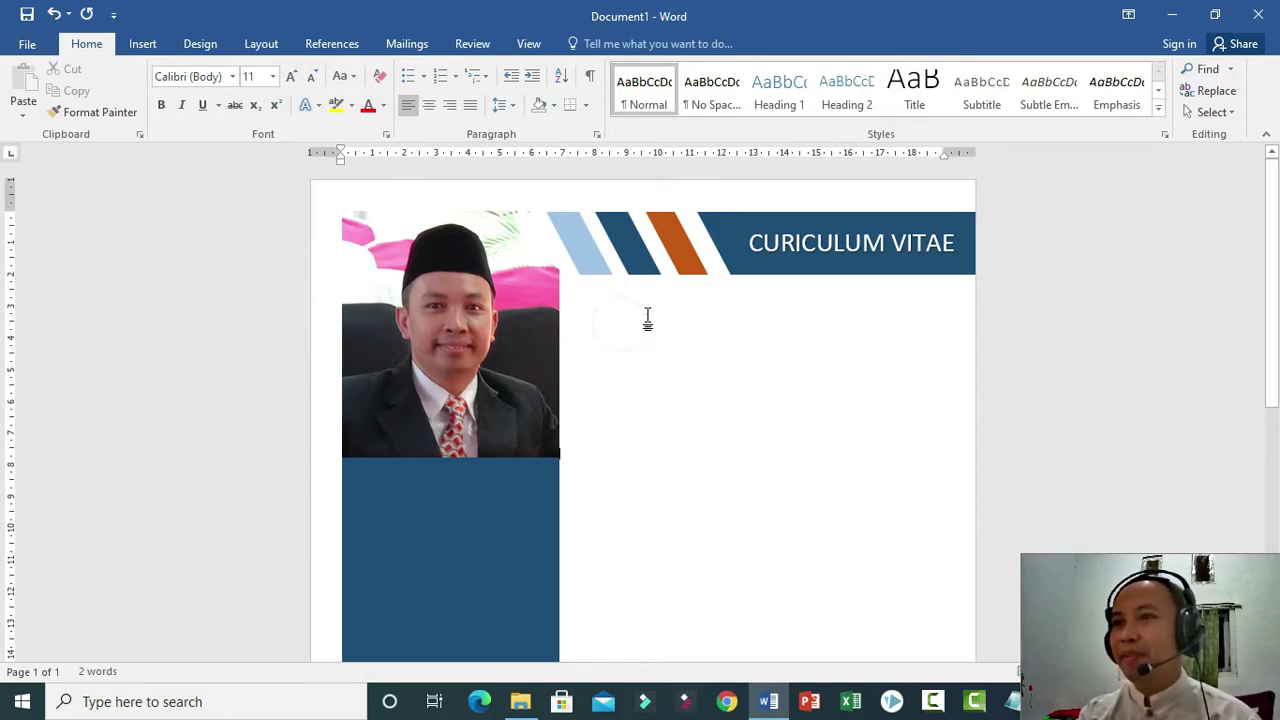
drag(343, 158, 506, 181)
key(ctrl+z)
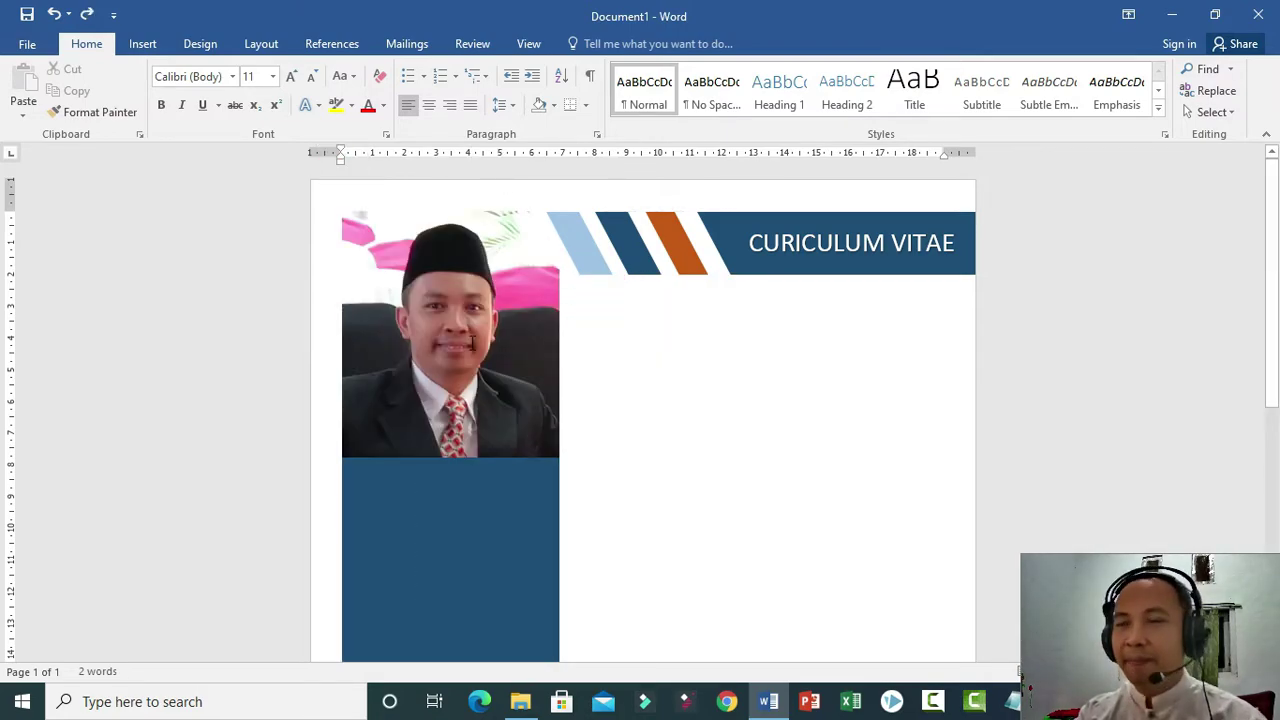
Set the portrait photo's text wrapping to Behind Text.
click(471, 342)
click(640, 467)
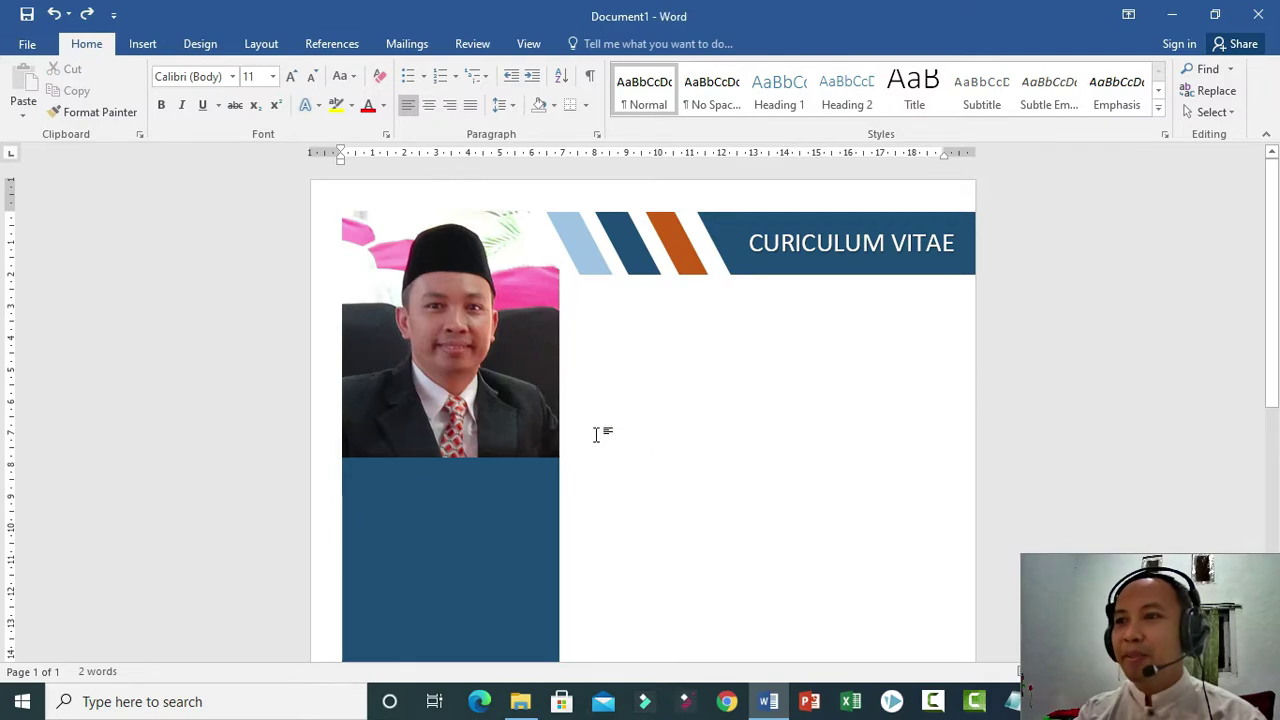
click(460, 358)
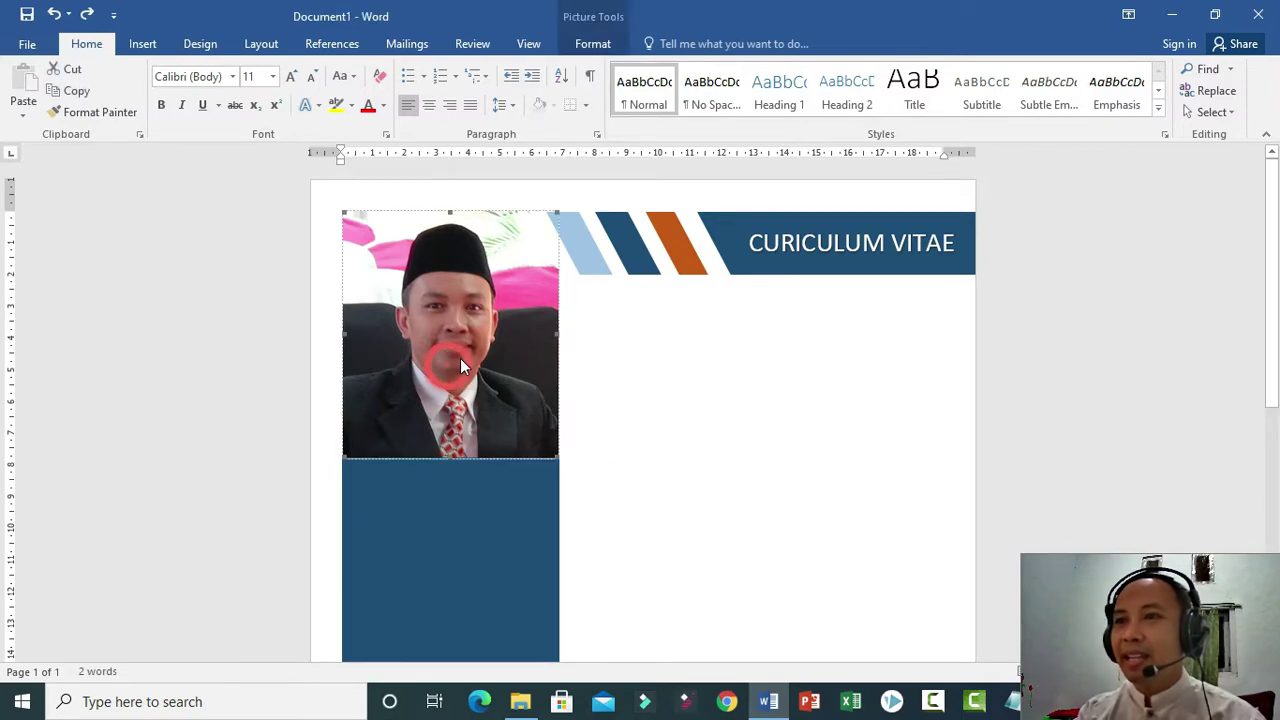
right_click(472, 352)
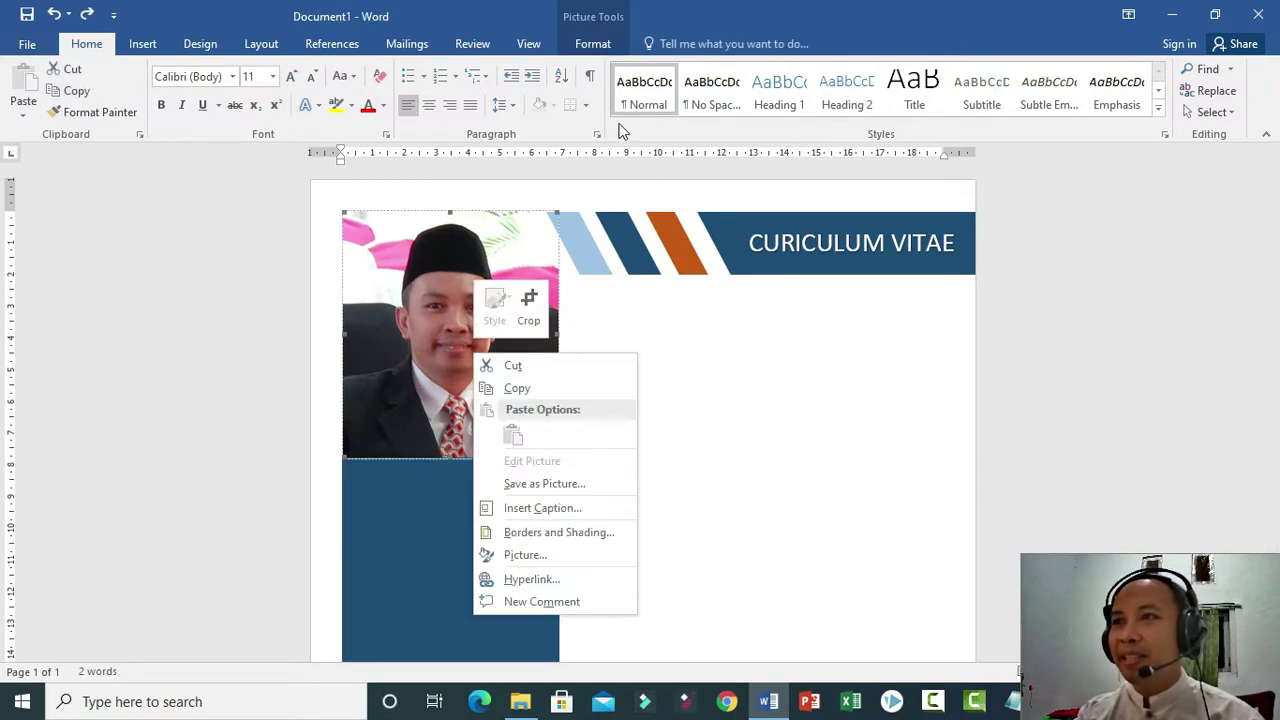
click(593, 46)
click(529, 103)
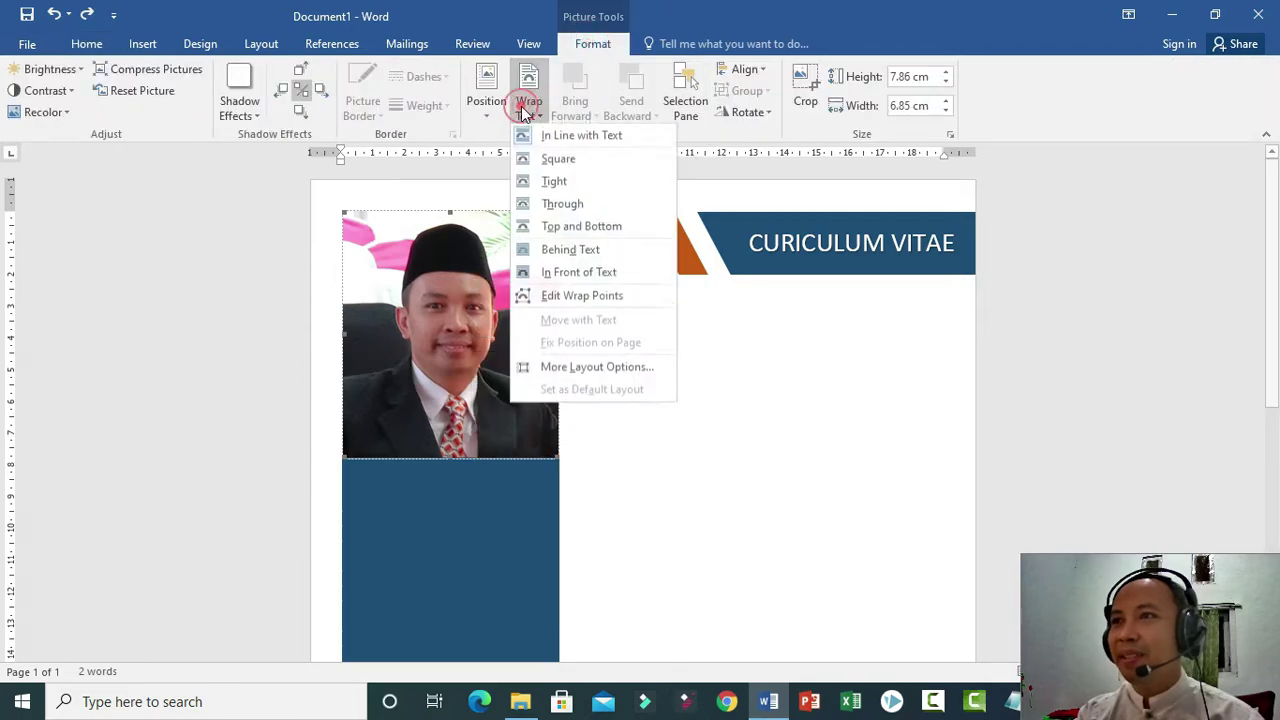
click(583, 250)
Drag the ruler's left indent to about 7 cm so text starts right of the photo.
click(617, 374)
click(683, 422)
drag(342, 160, 578, 198)
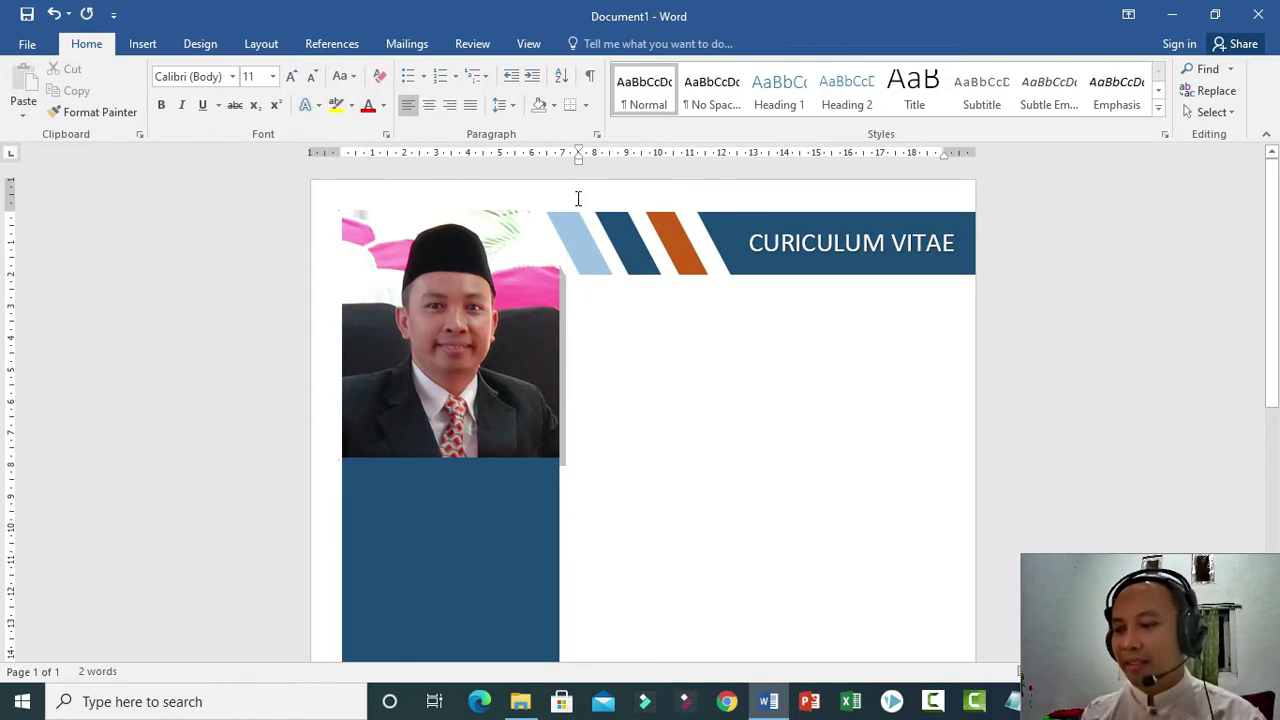
Enlarge the whole name line to 22 pt.
key(Return)
key(ctrl+z)
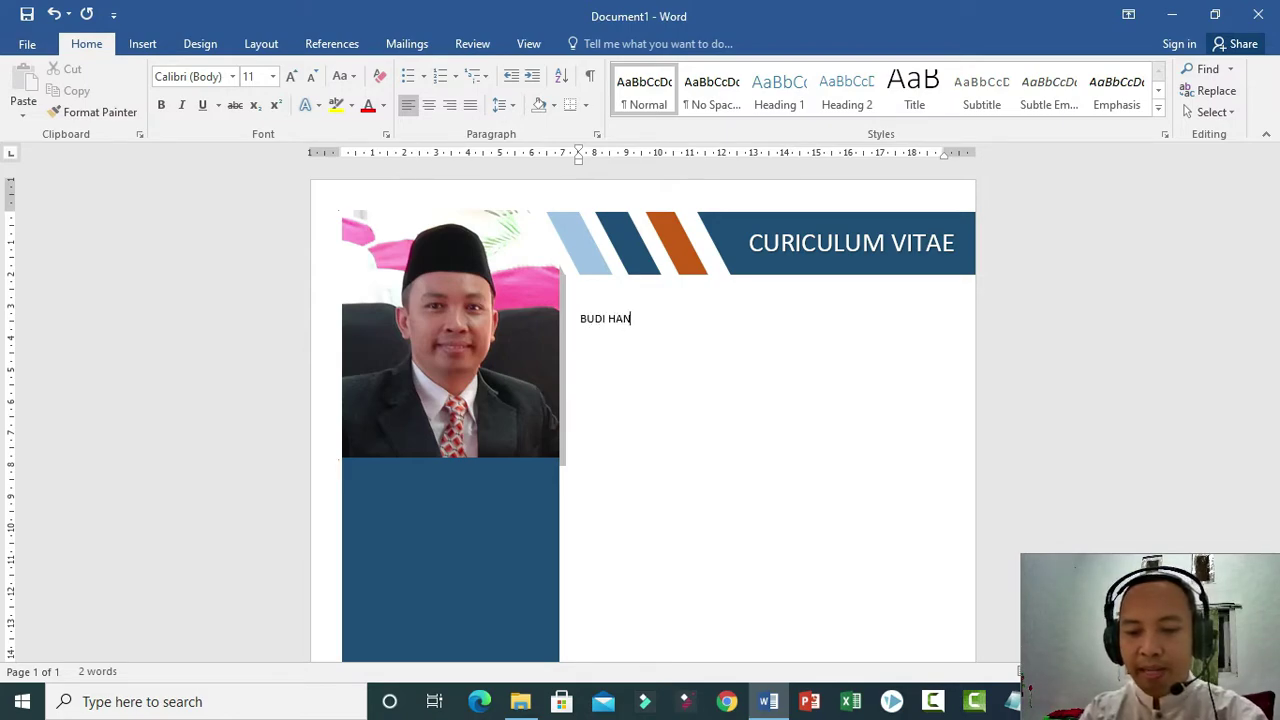
key(shift+End)
key(ctrl+shift+period)
key(ctrl+shift+period)
key(ctrl+shift+period)
key(ctrl+shift+period)
key(ctrl+shift+period)
key(ctrl+shift+period)
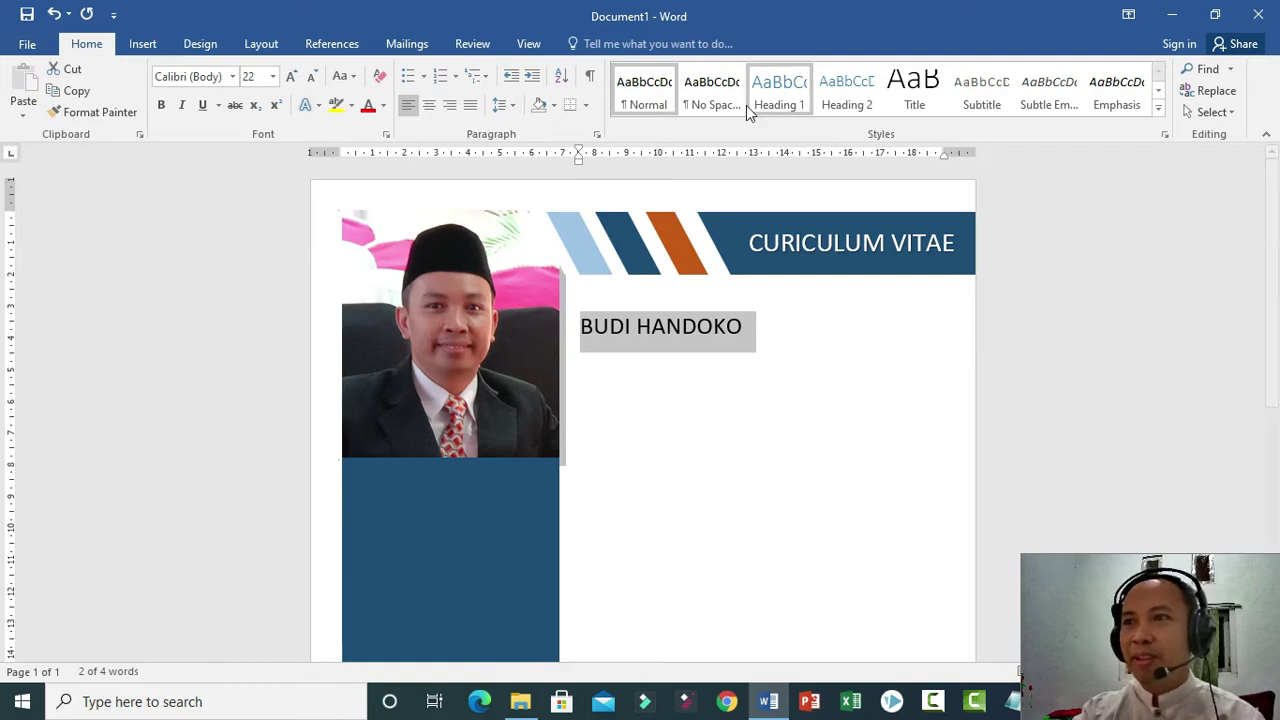
click(691, 351)
Colour the first name dark blue and the surname orange, then bold the whole name.
drag(582, 324, 631, 326)
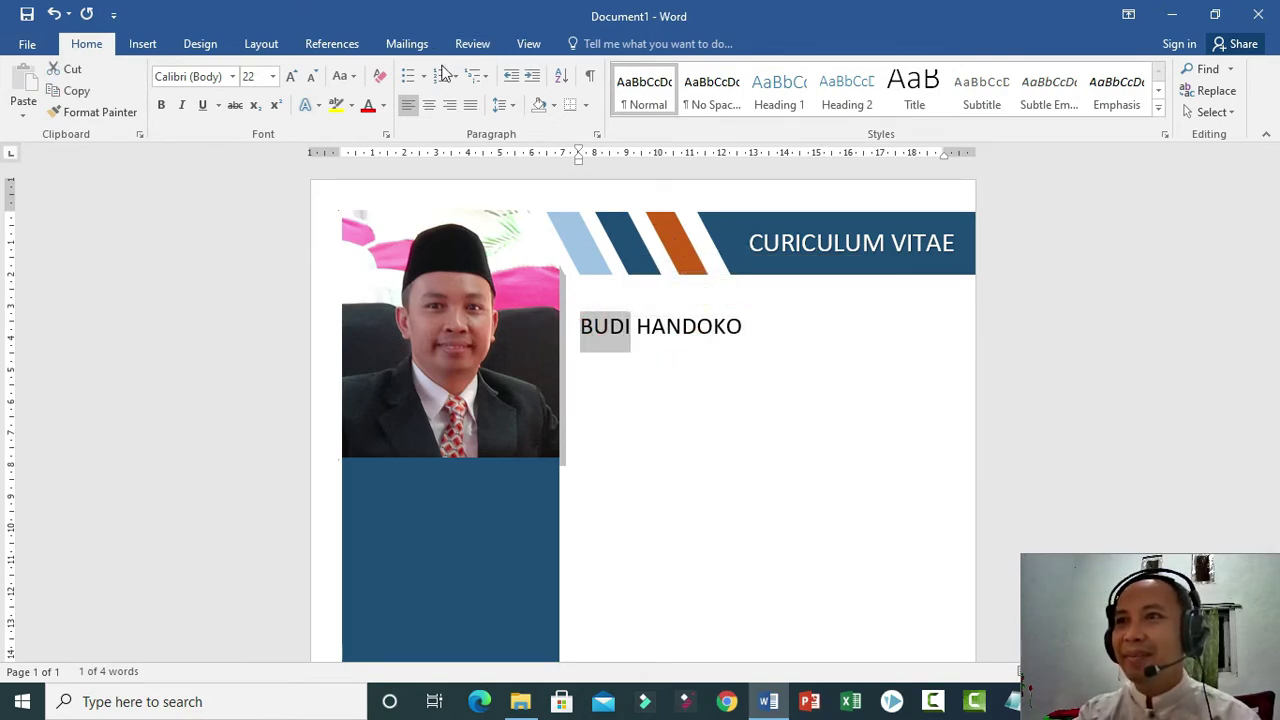
click(384, 106)
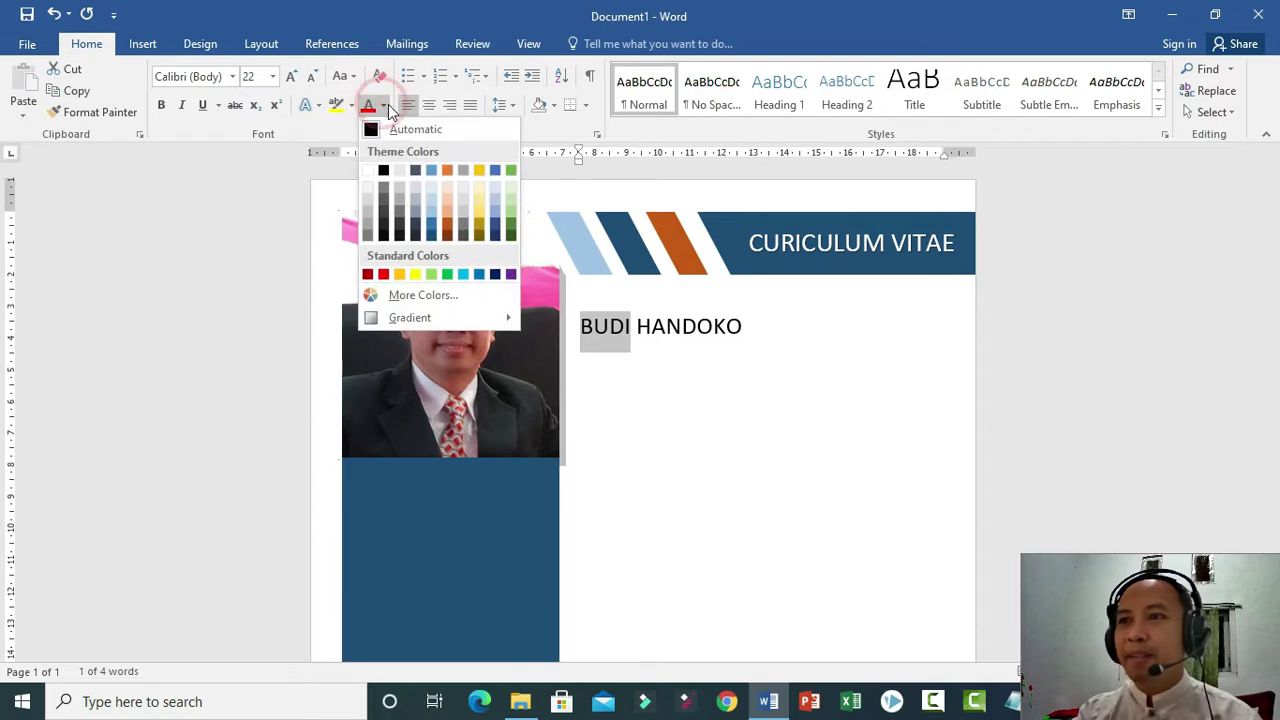
click(432, 234)
click(664, 332)
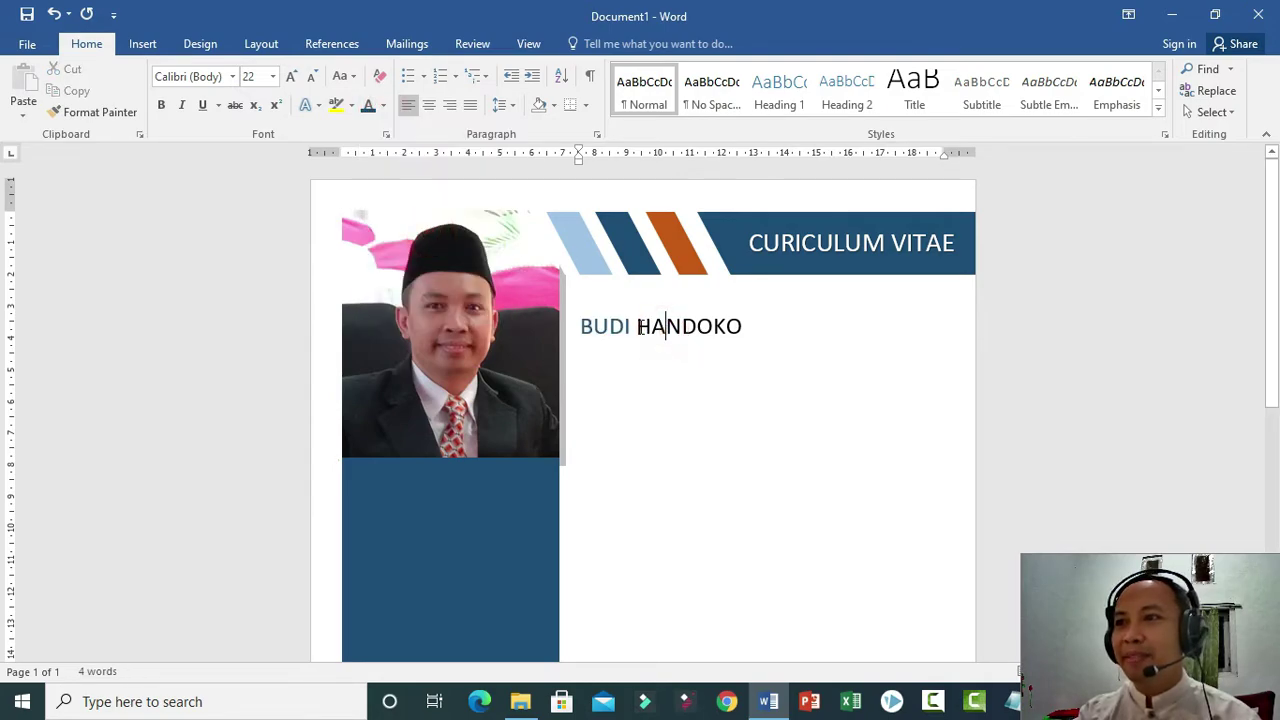
drag(634, 326, 777, 326)
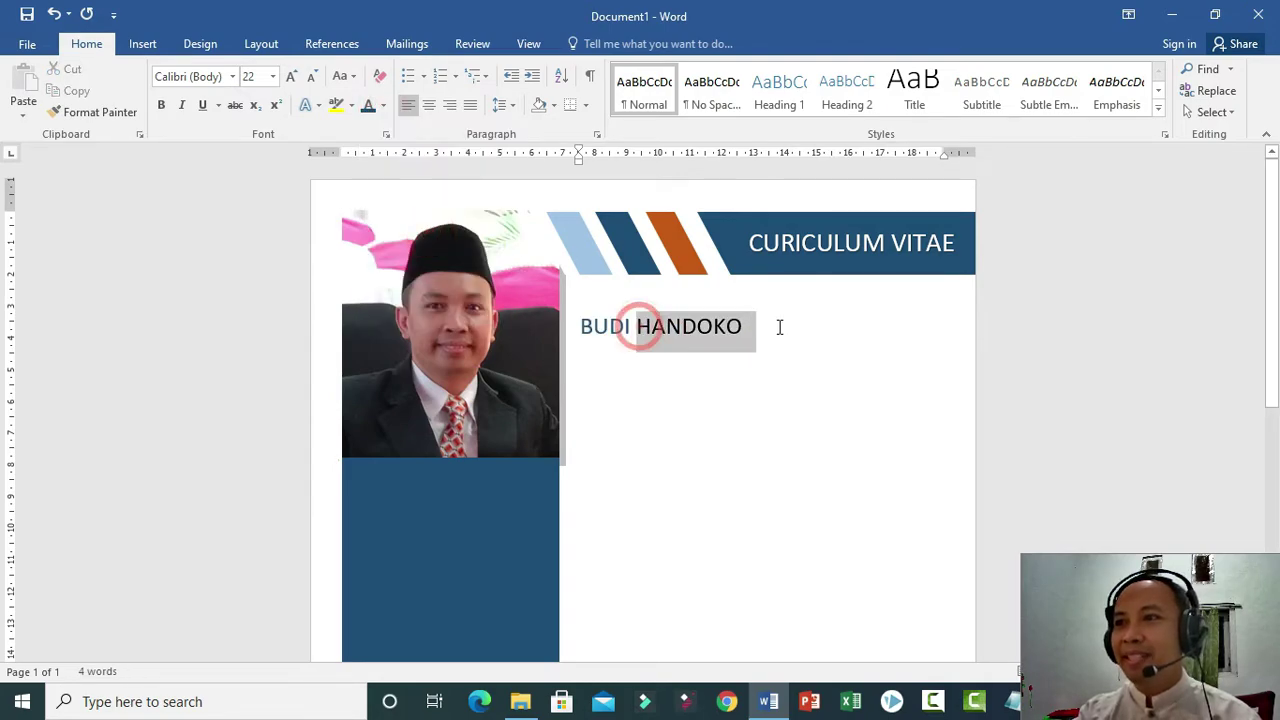
click(383, 106)
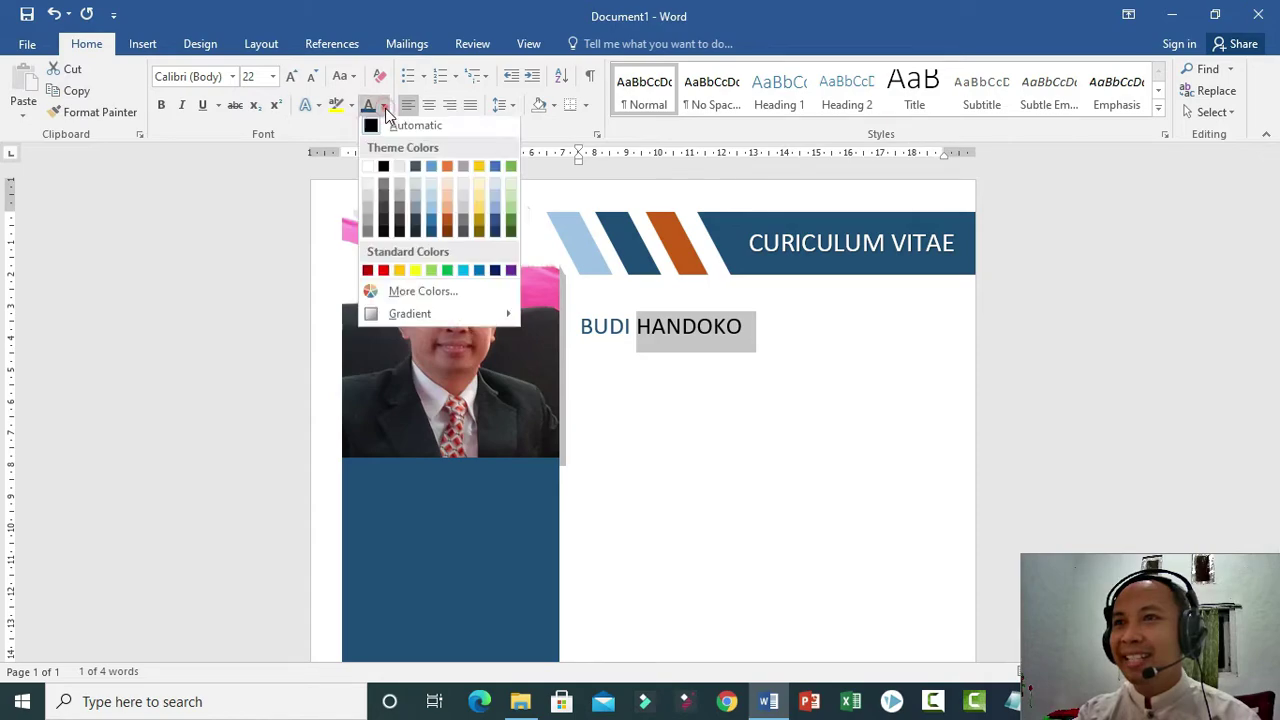
click(449, 226)
drag(763, 328, 598, 322)
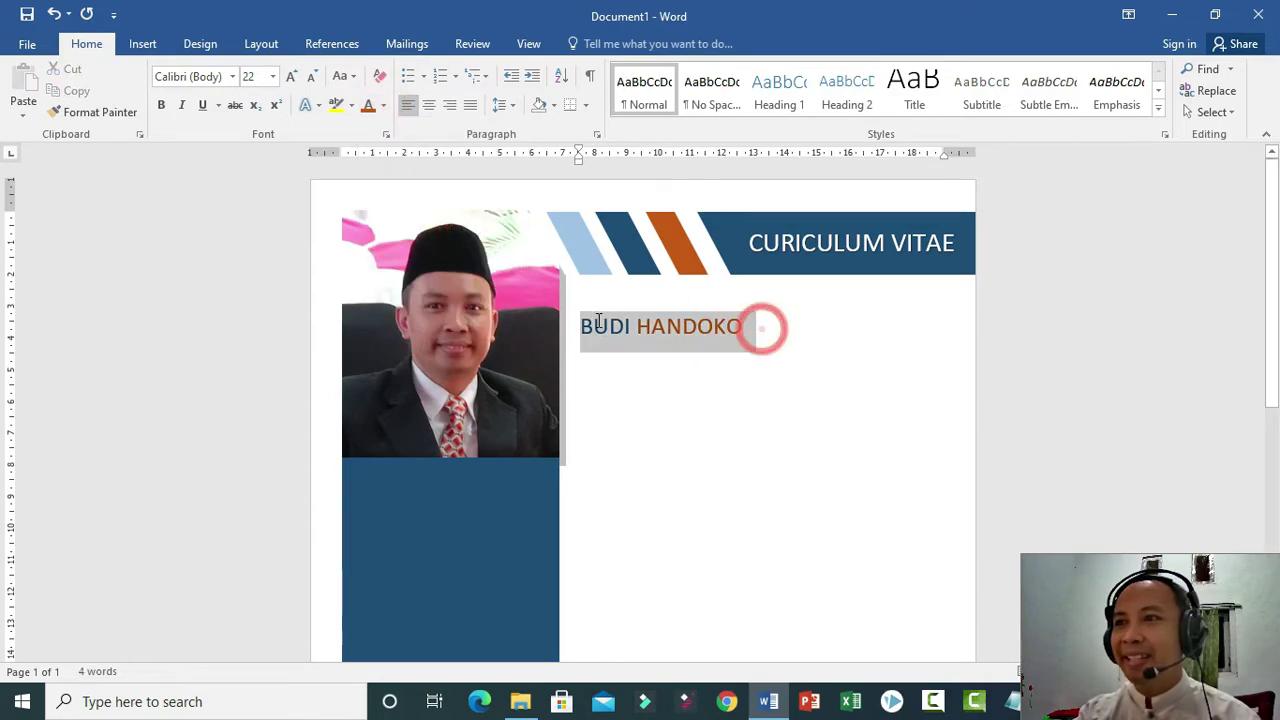
key(ctrl+b)
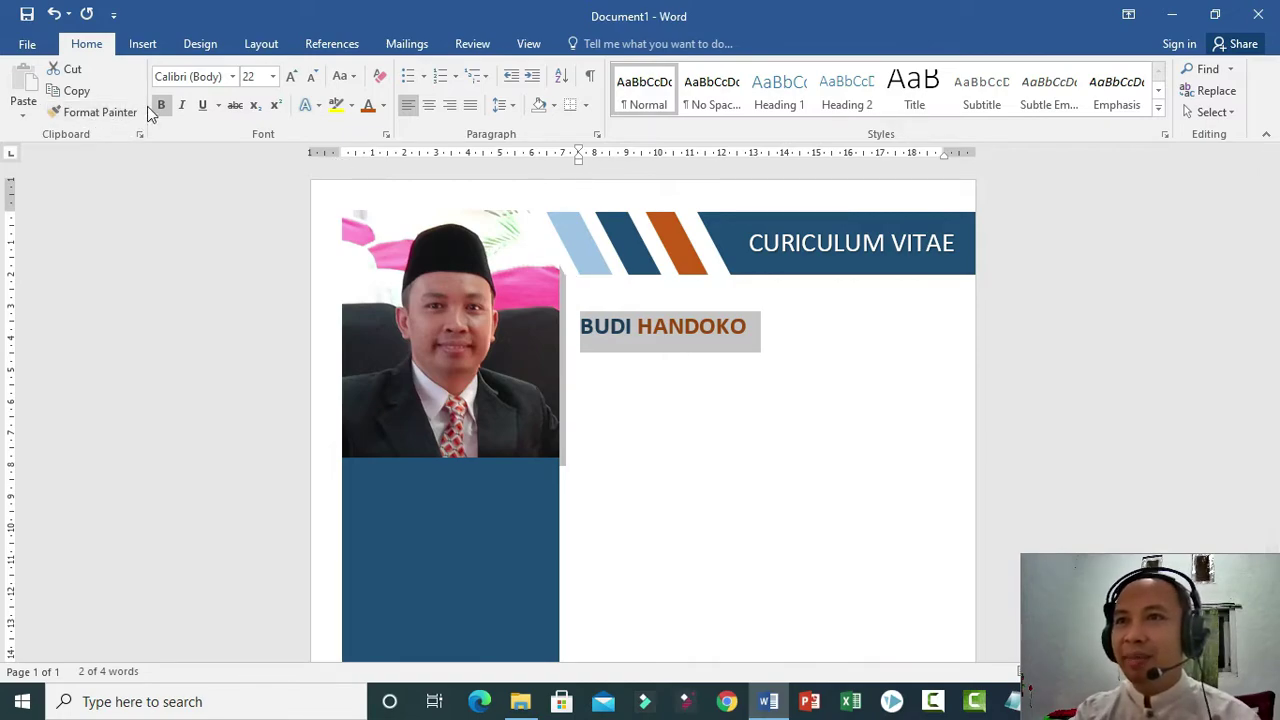
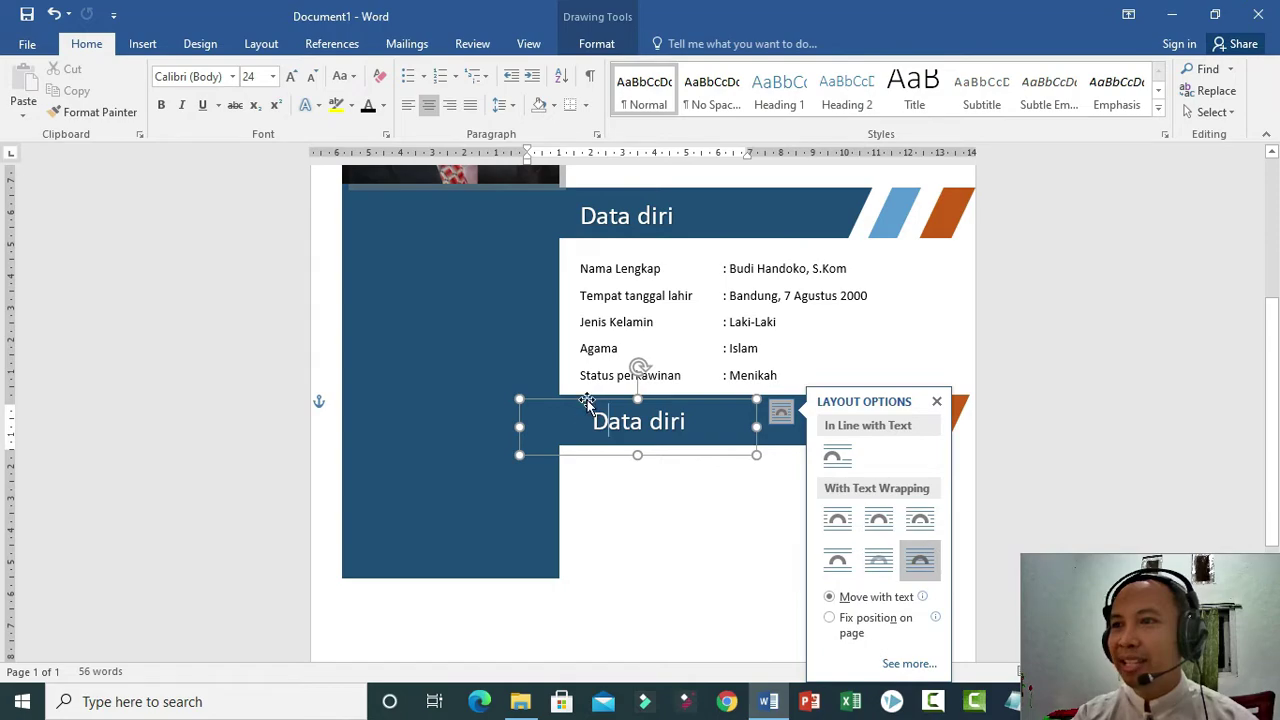
Retitle the copied heading text box 'Pendidikan' and narrow the box so the word shifts right.
drag(590, 401, 672, 412)
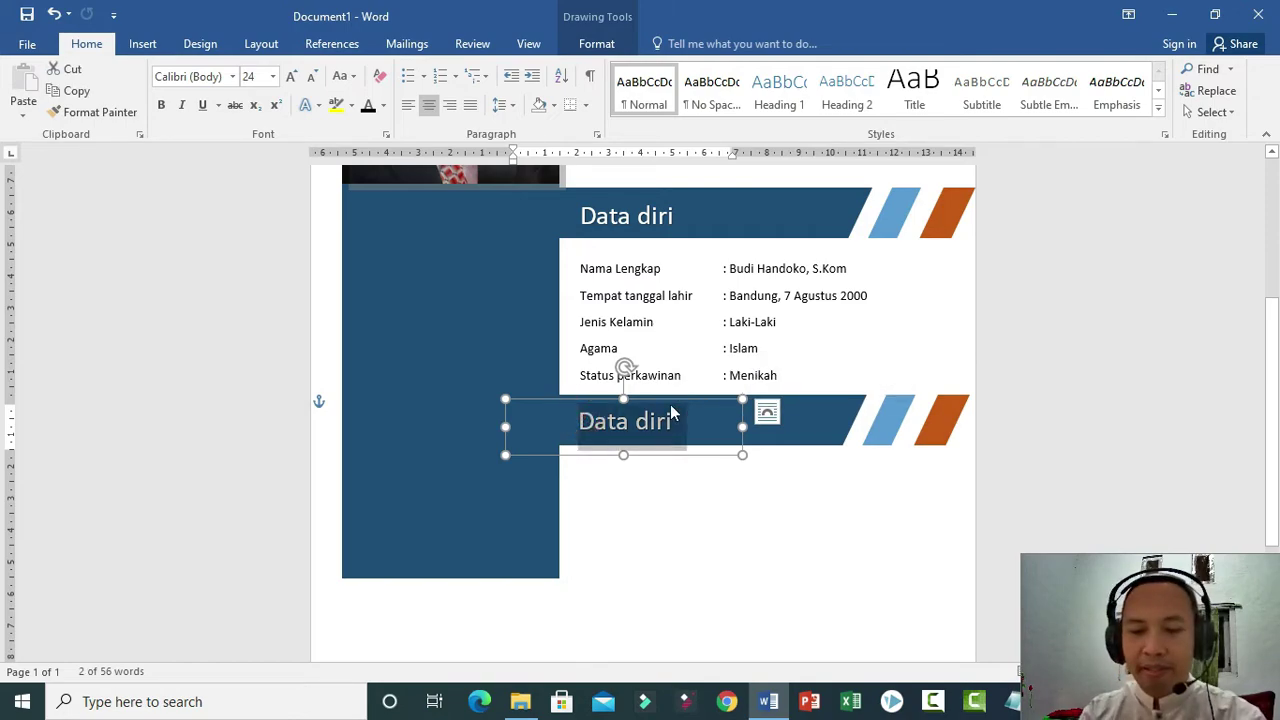
text(Pendidikan)
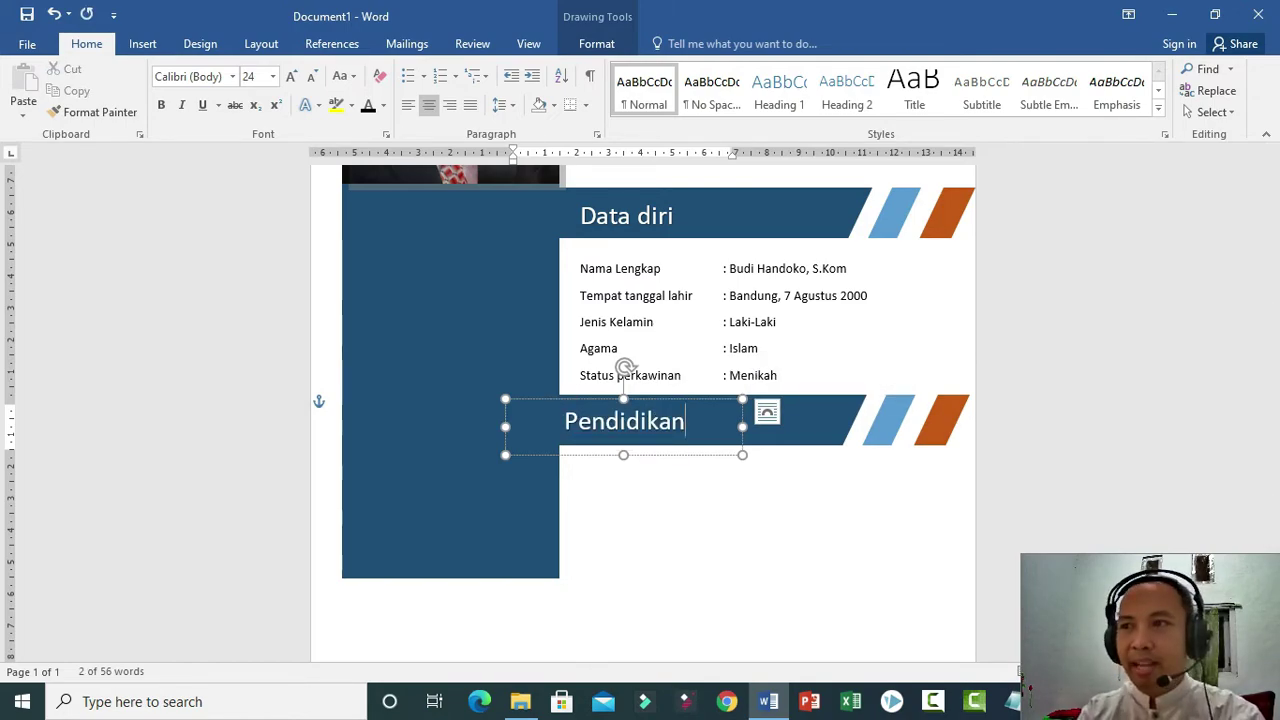
drag(504, 427, 540, 427)
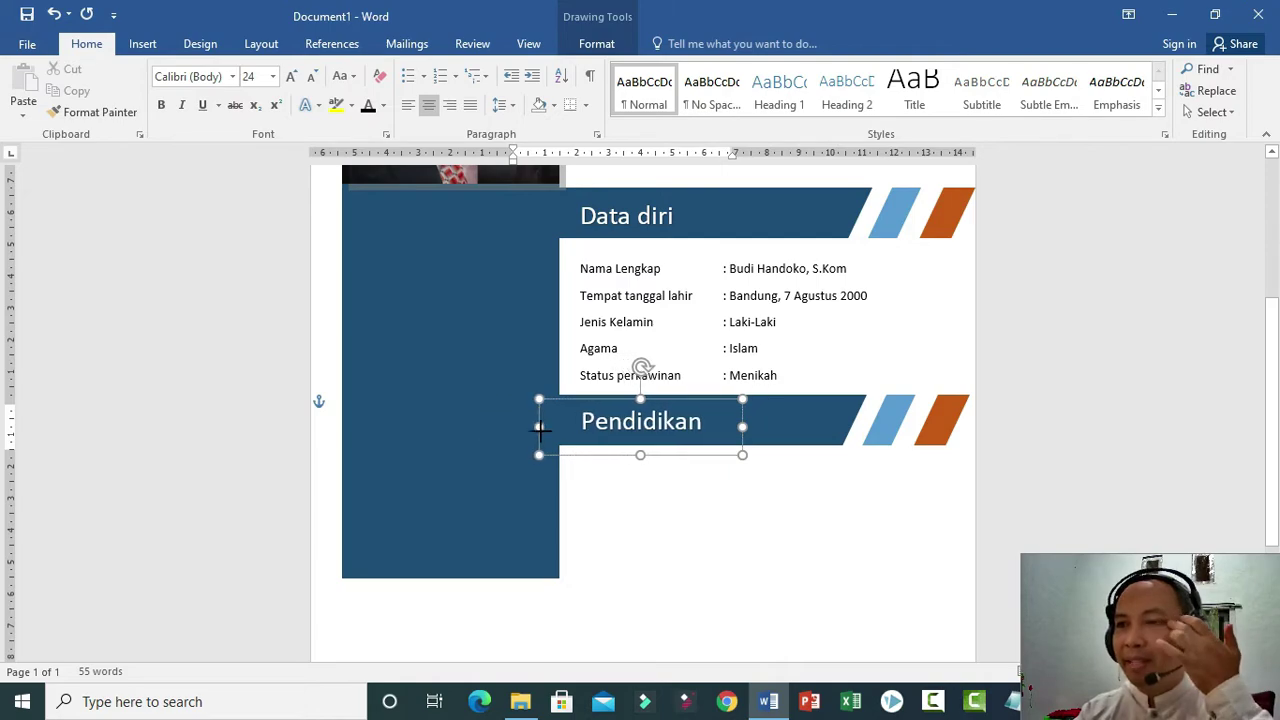
click(695, 519)
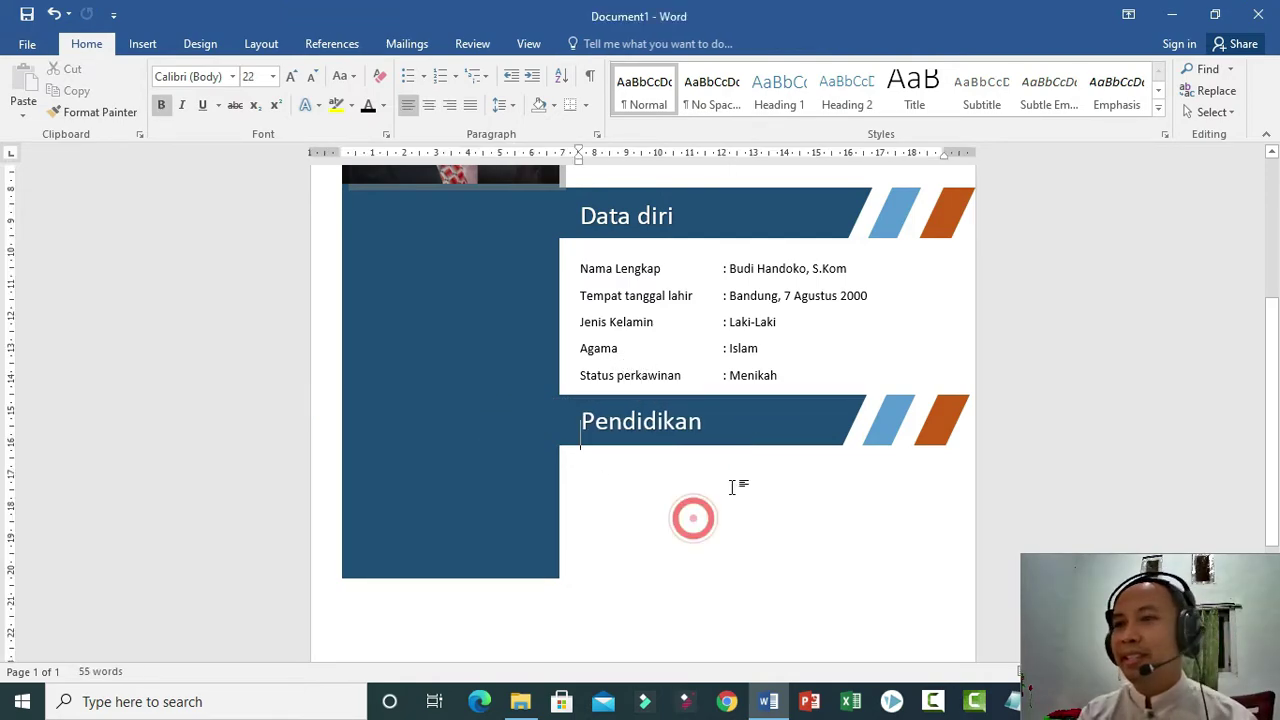
Move the Pendidikan banner and its text down below the Status perkawinan row.
click(792, 370)
key(Return)
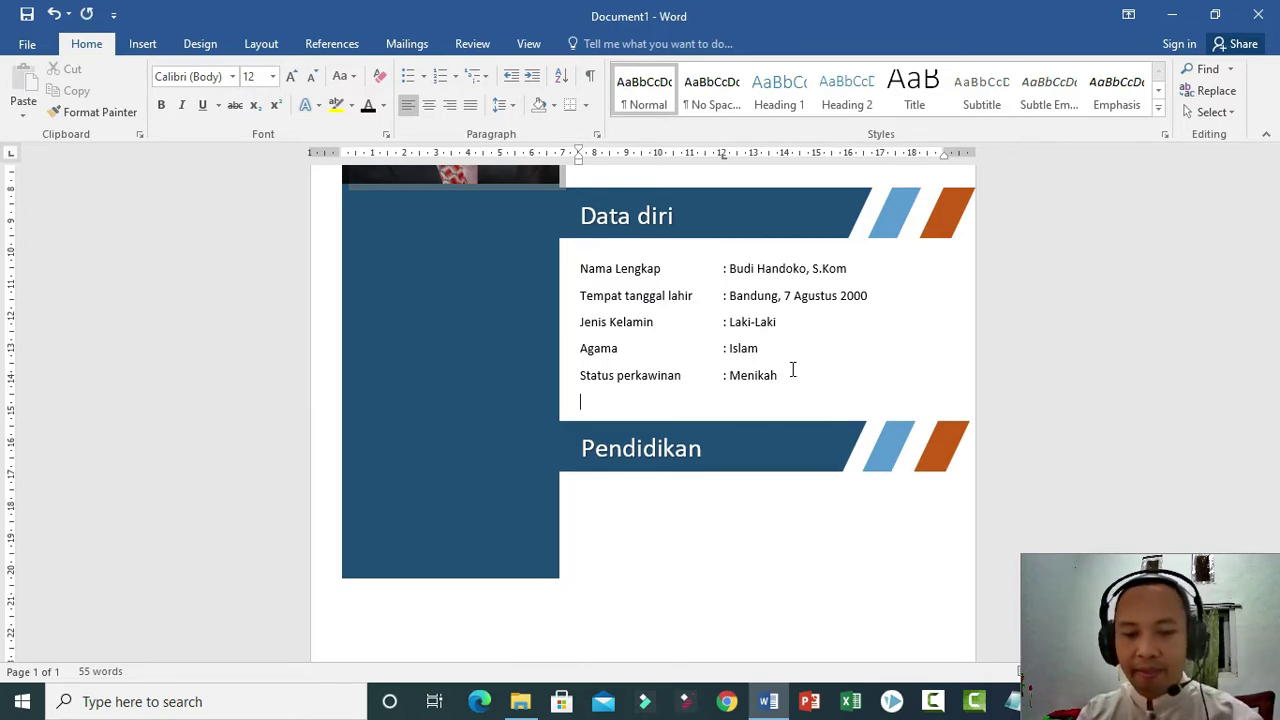
key(BackSpace)
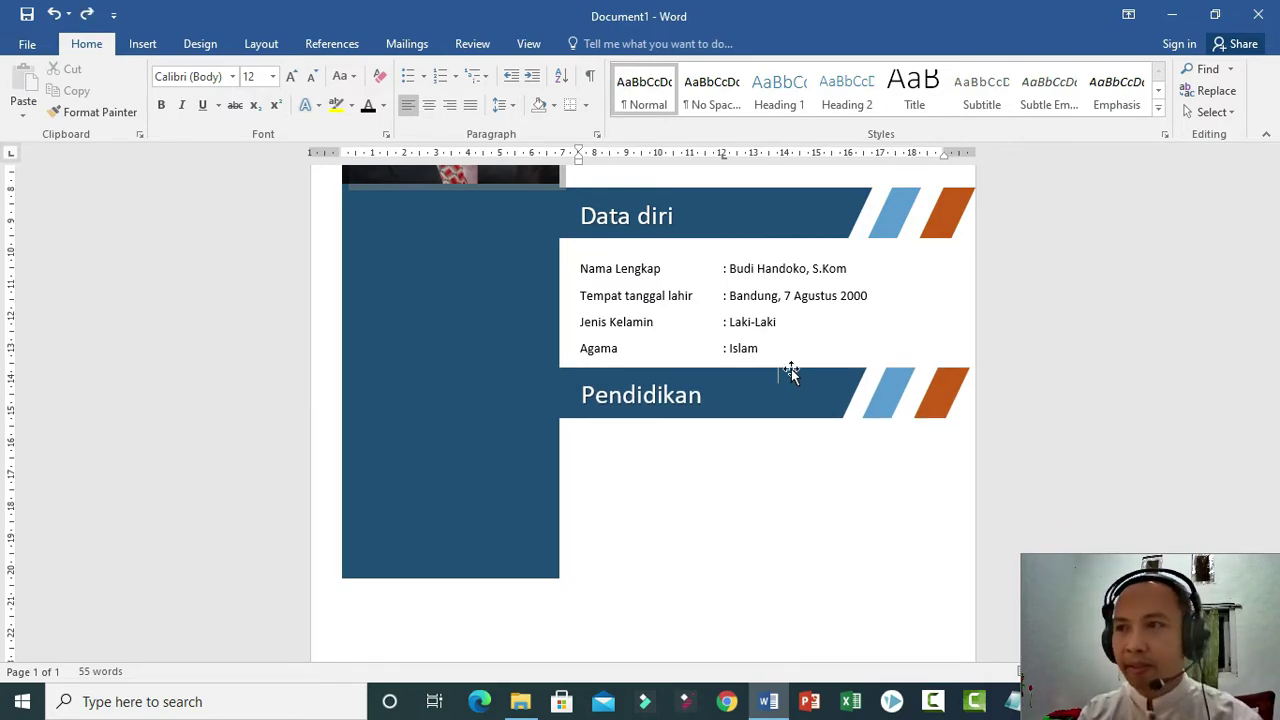
drag(808, 396, 812, 444)
click(655, 398)
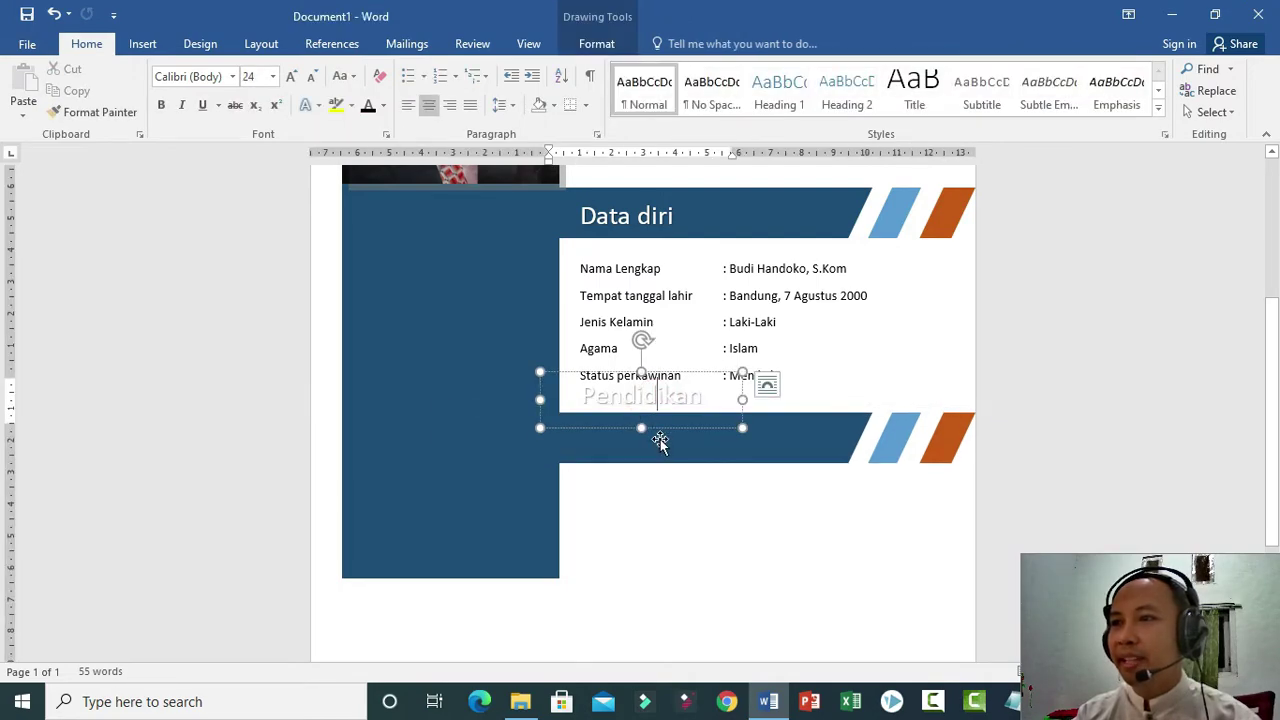
drag(661, 430, 663, 469)
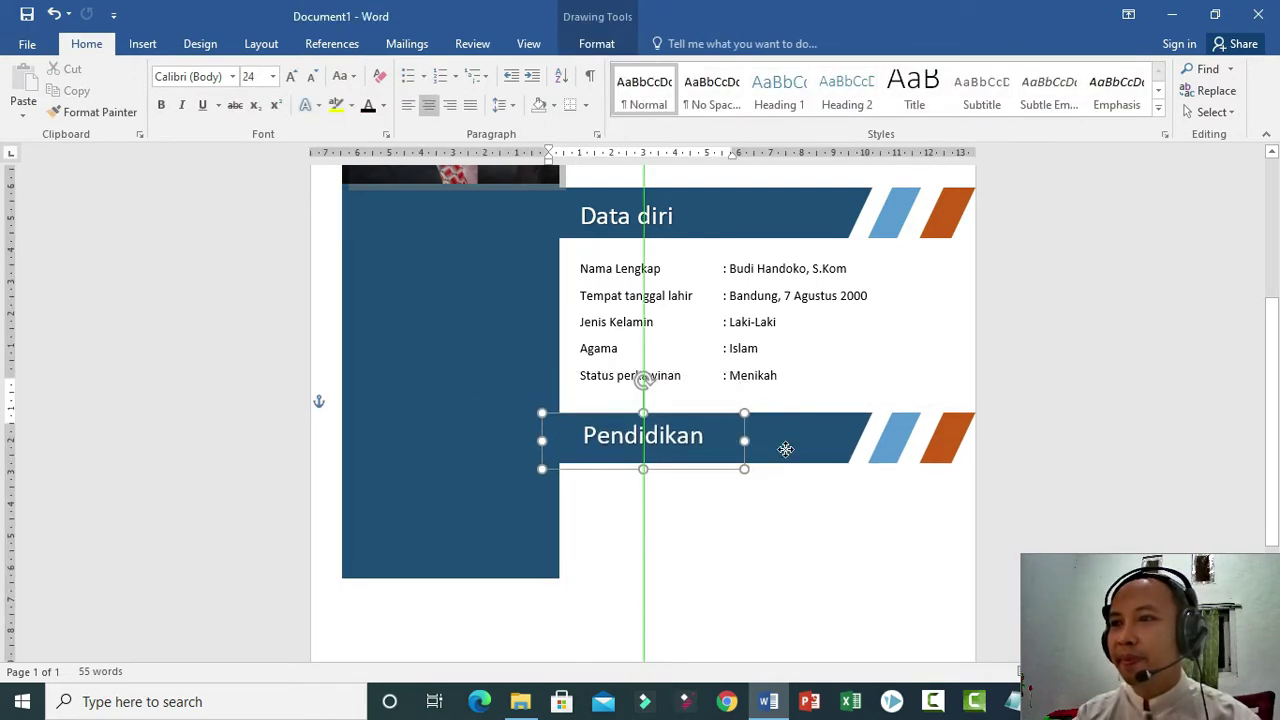
click(757, 517)
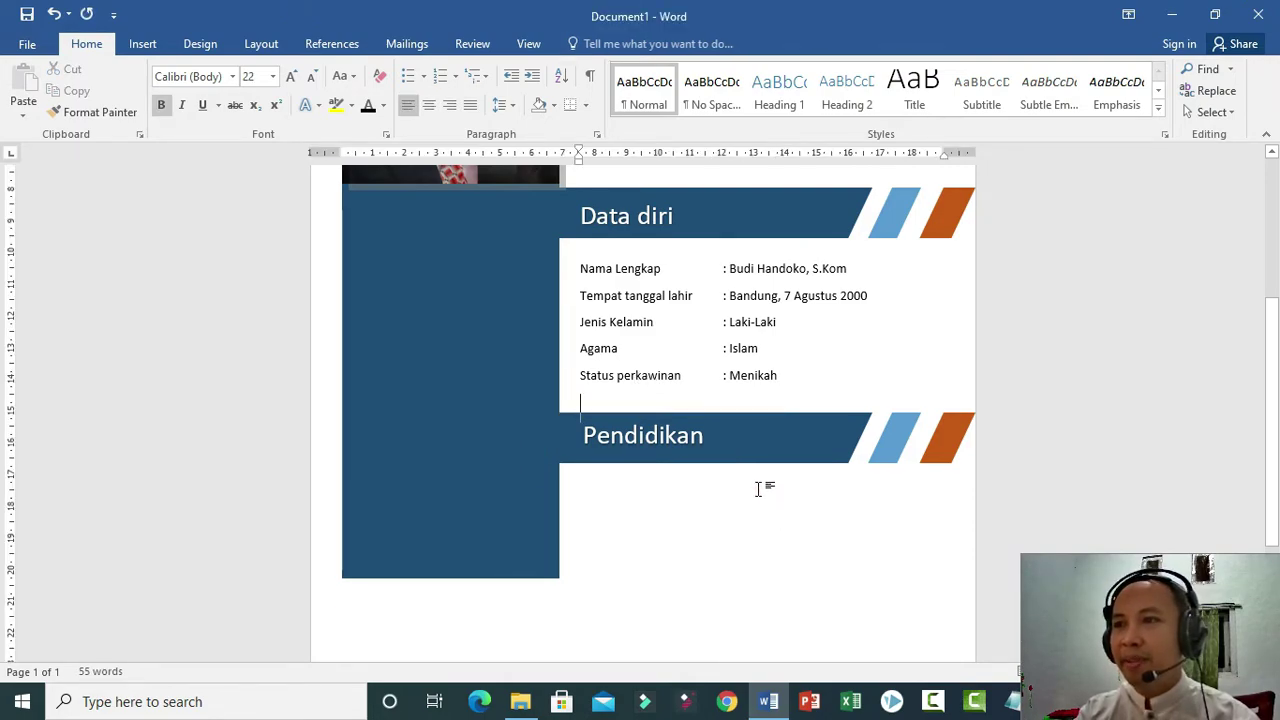
Add a non-bold 14 pt line under the Pendidikan banner and type SD.
key(Return)
key(Return)
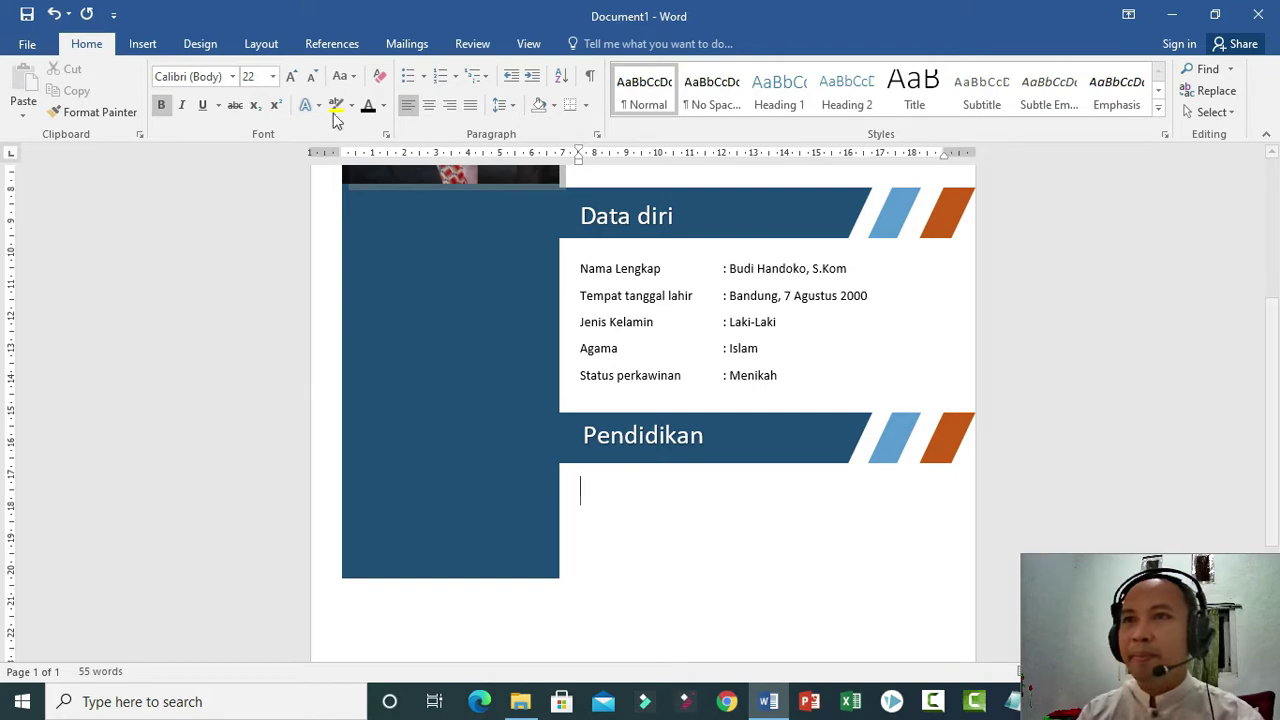
key(ctrl+b)
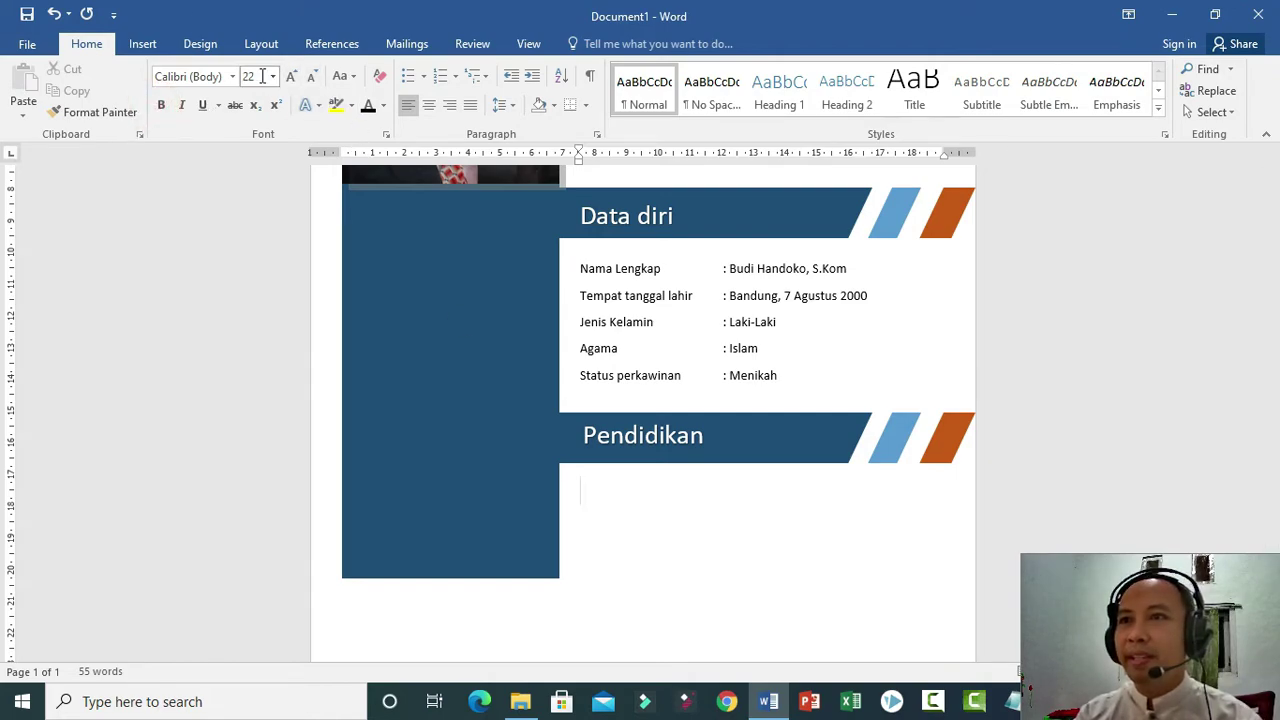
click(271, 82)
click(252, 189)
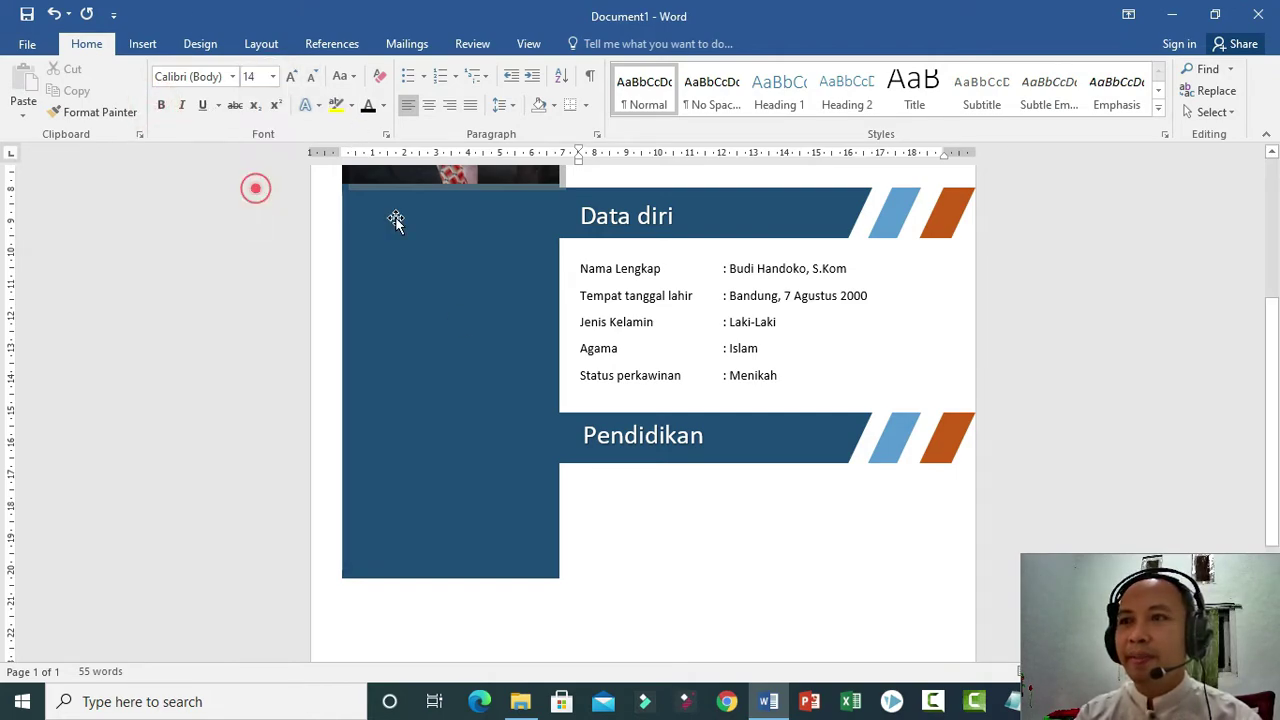
click(142, 43)
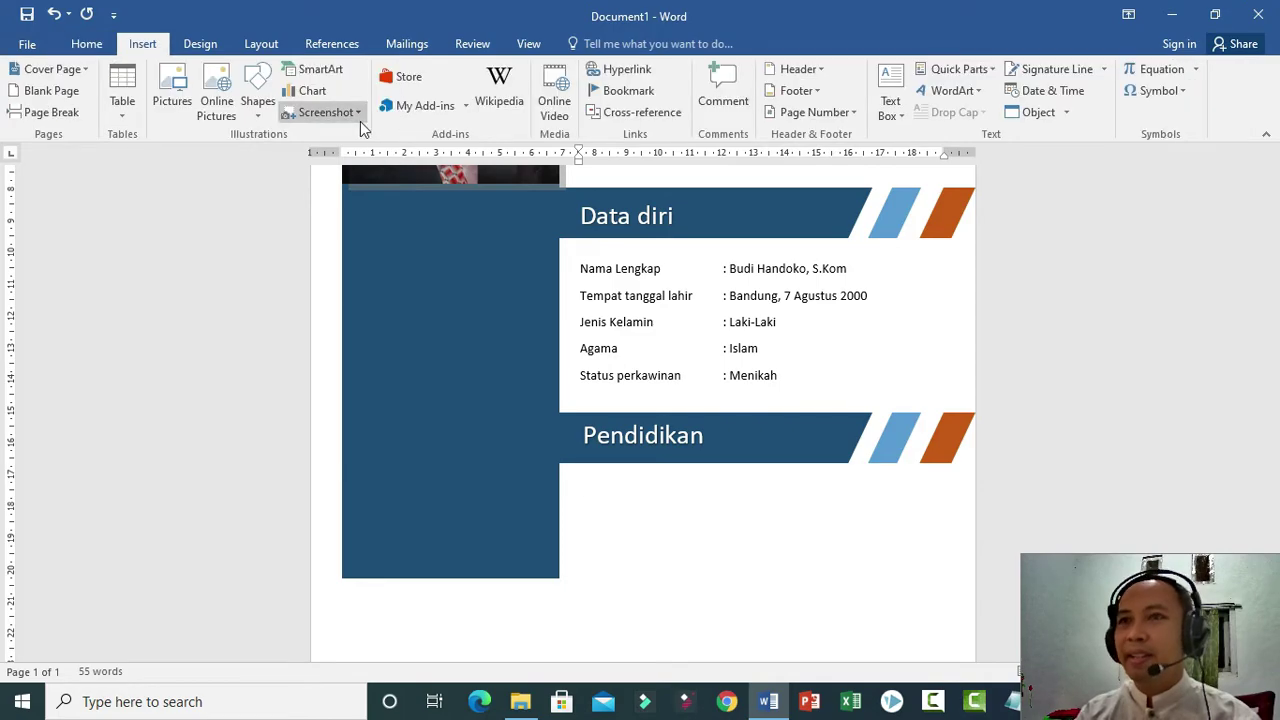
text(SD)
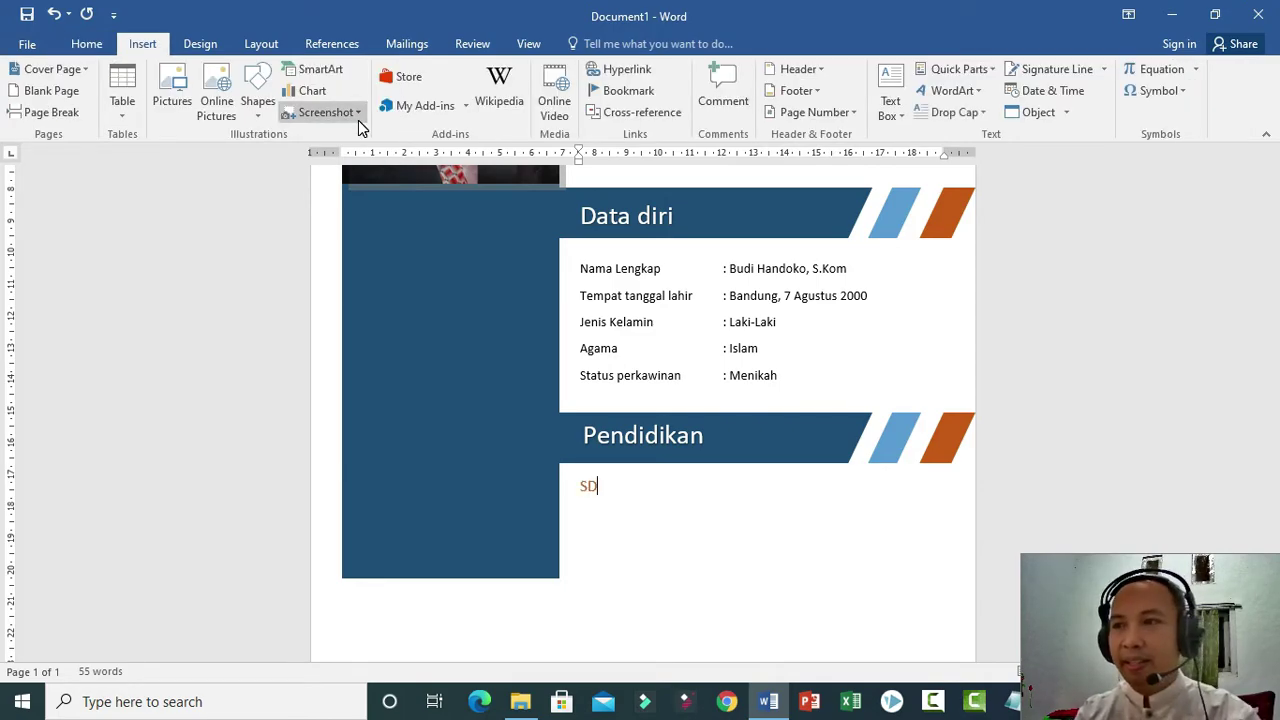
Make SD automatic black at 12 pt, then delete the test word.
click(622, 485)
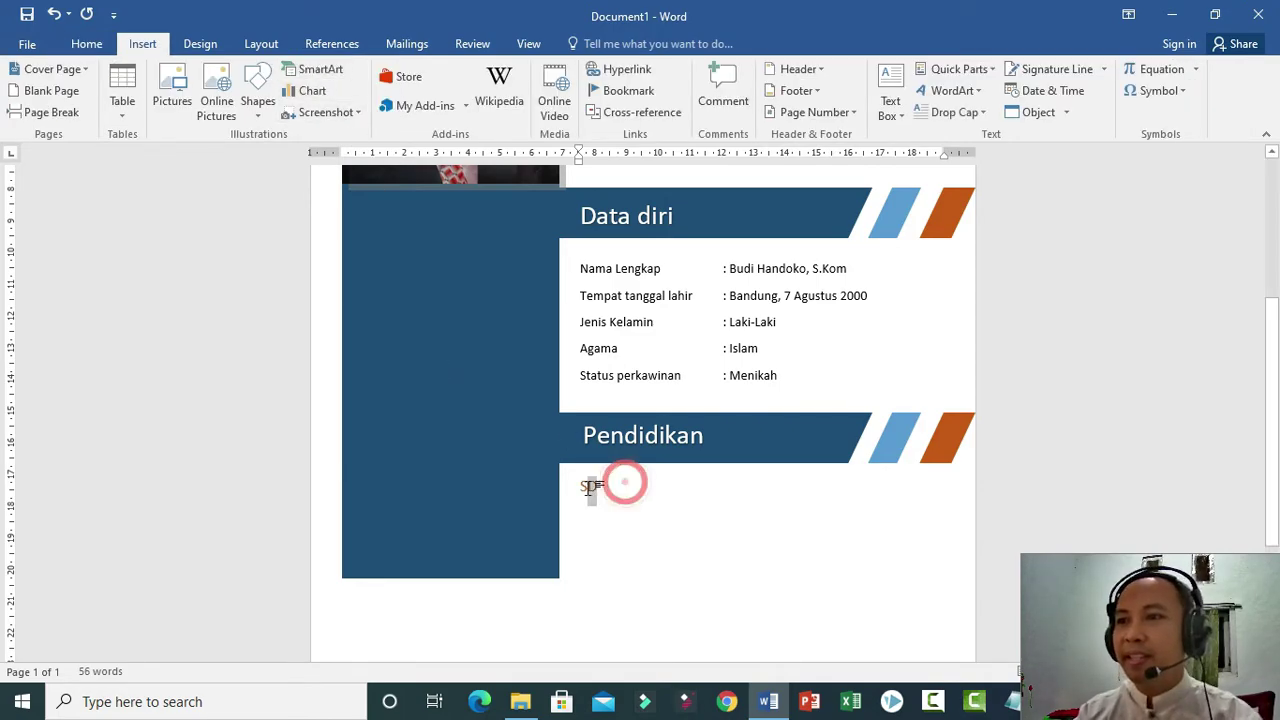
drag(589, 487, 582, 487)
click(86, 43)
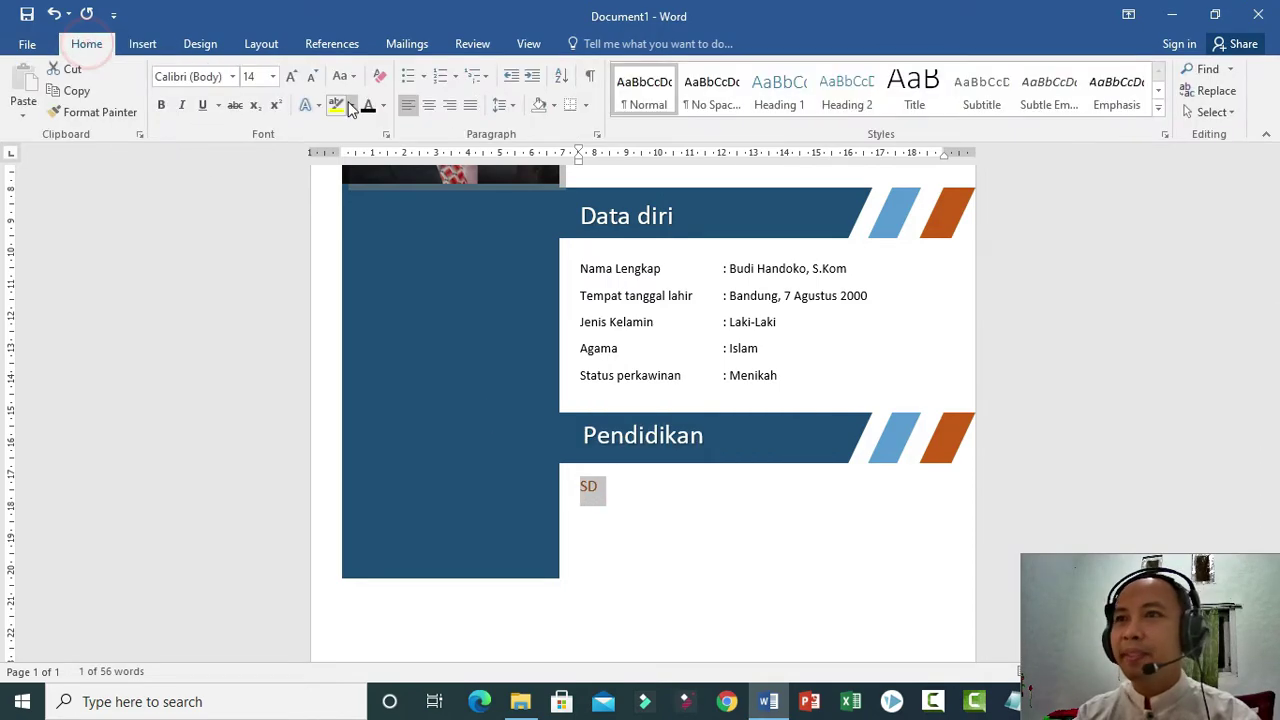
click(383, 105)
click(370, 128)
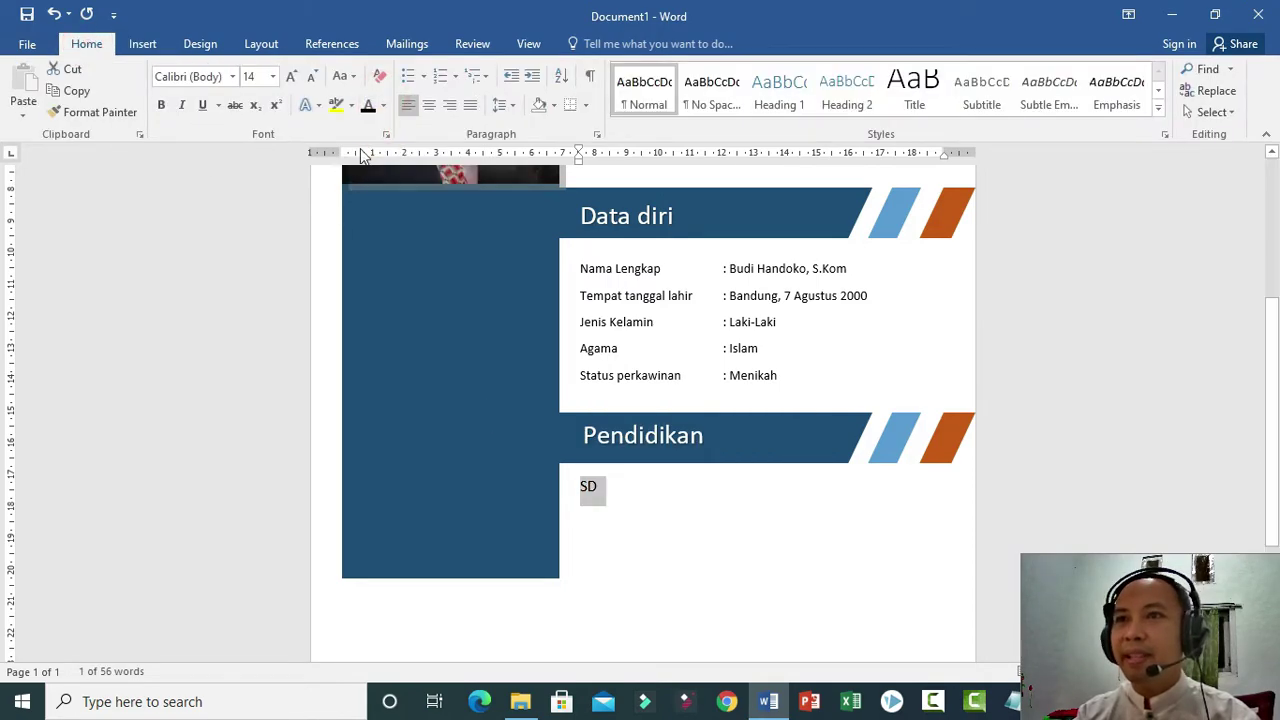
click(272, 76)
click(250, 168)
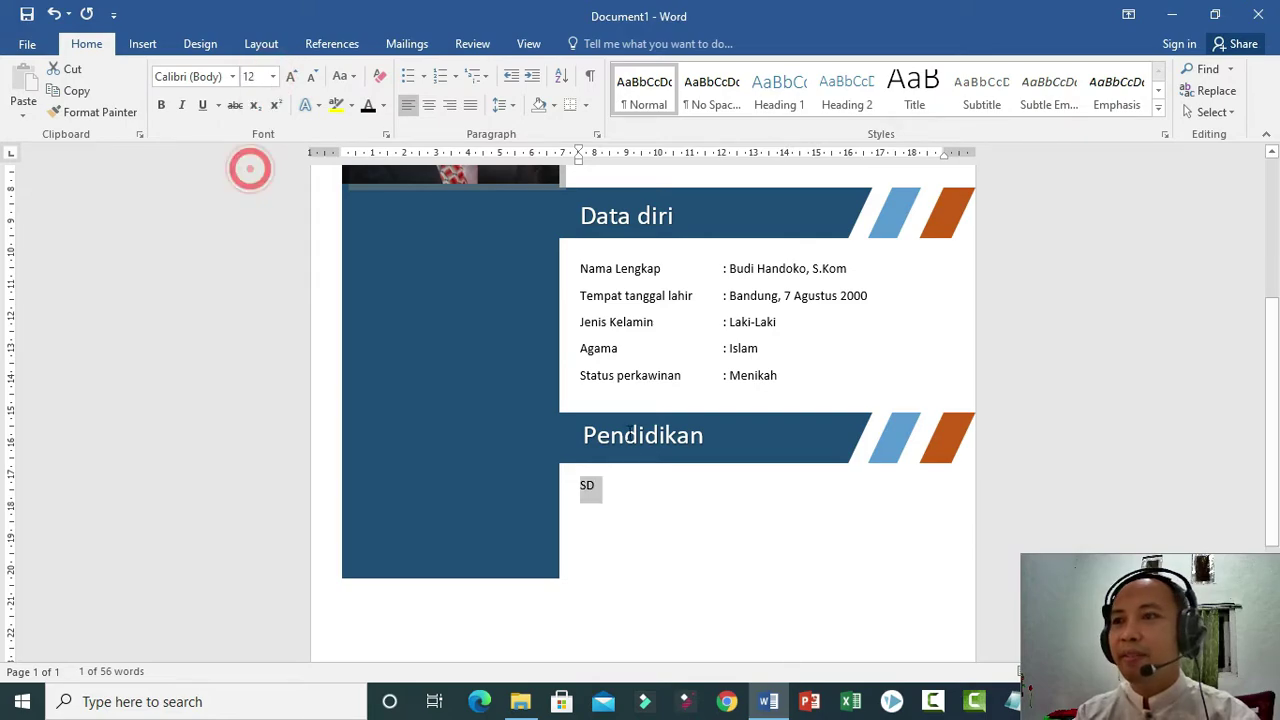
click(655, 491)
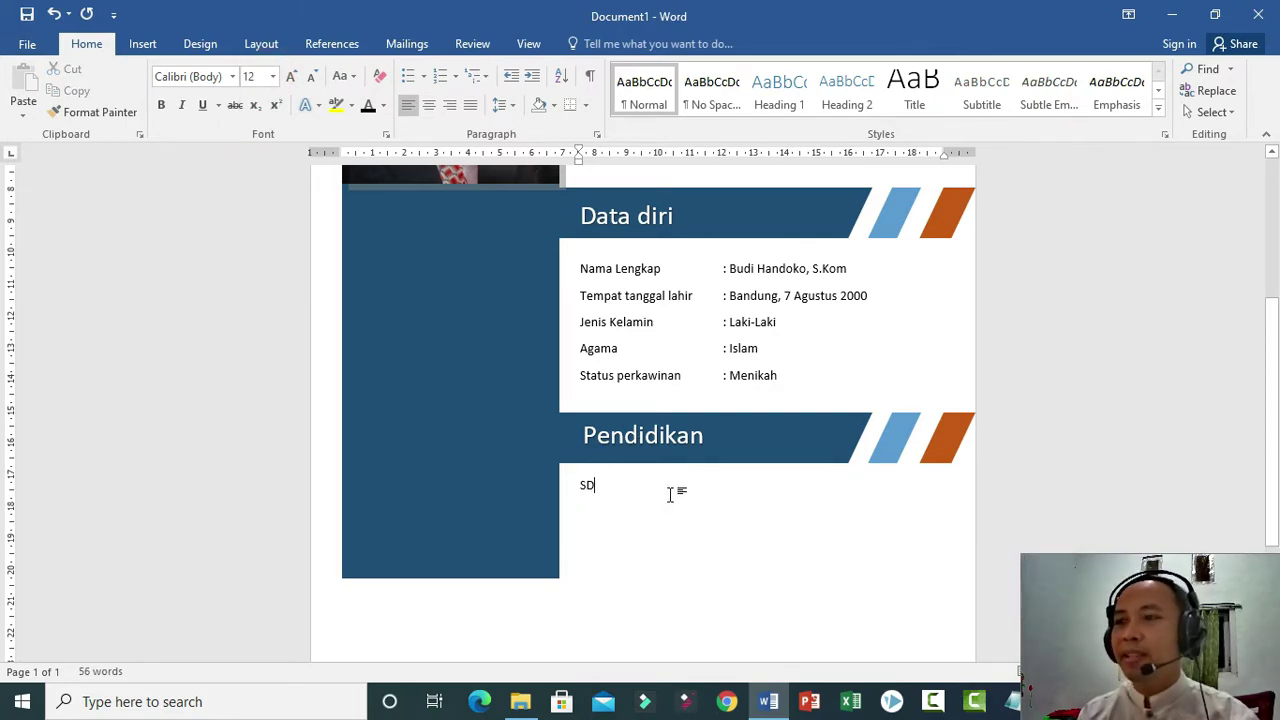
key(BackSpace)
key(BackSpace)
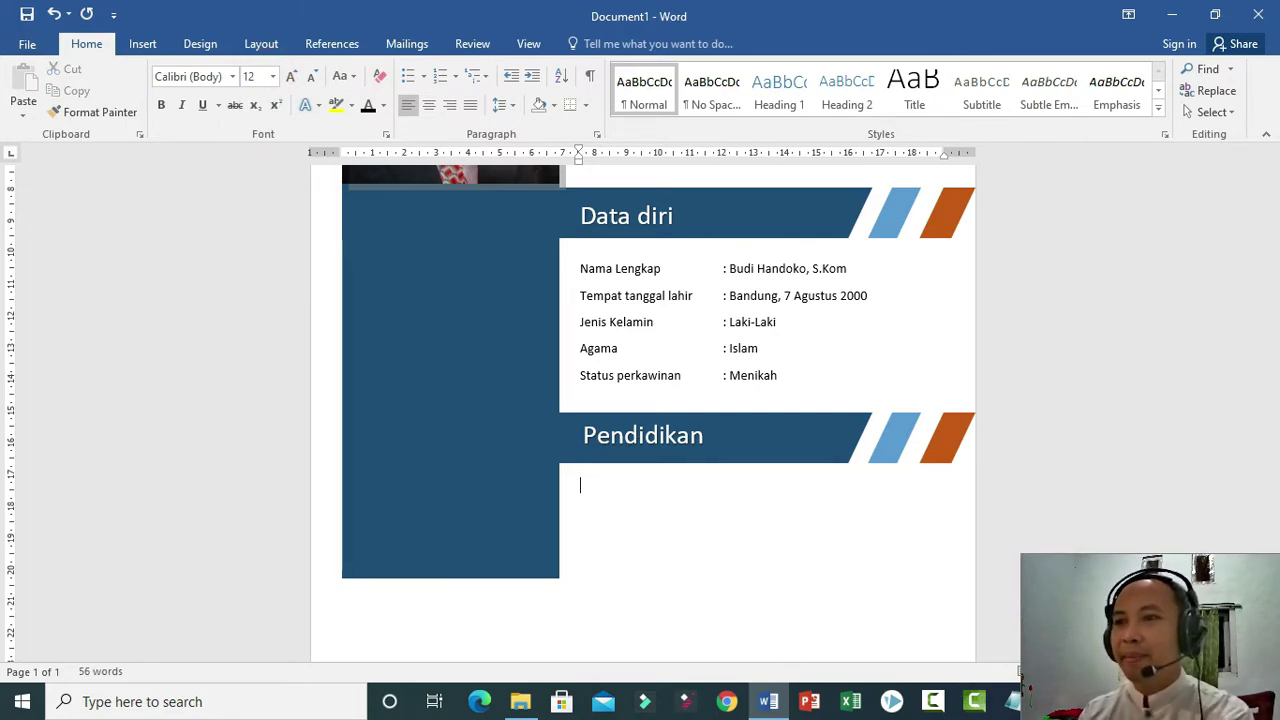
click(142, 43)
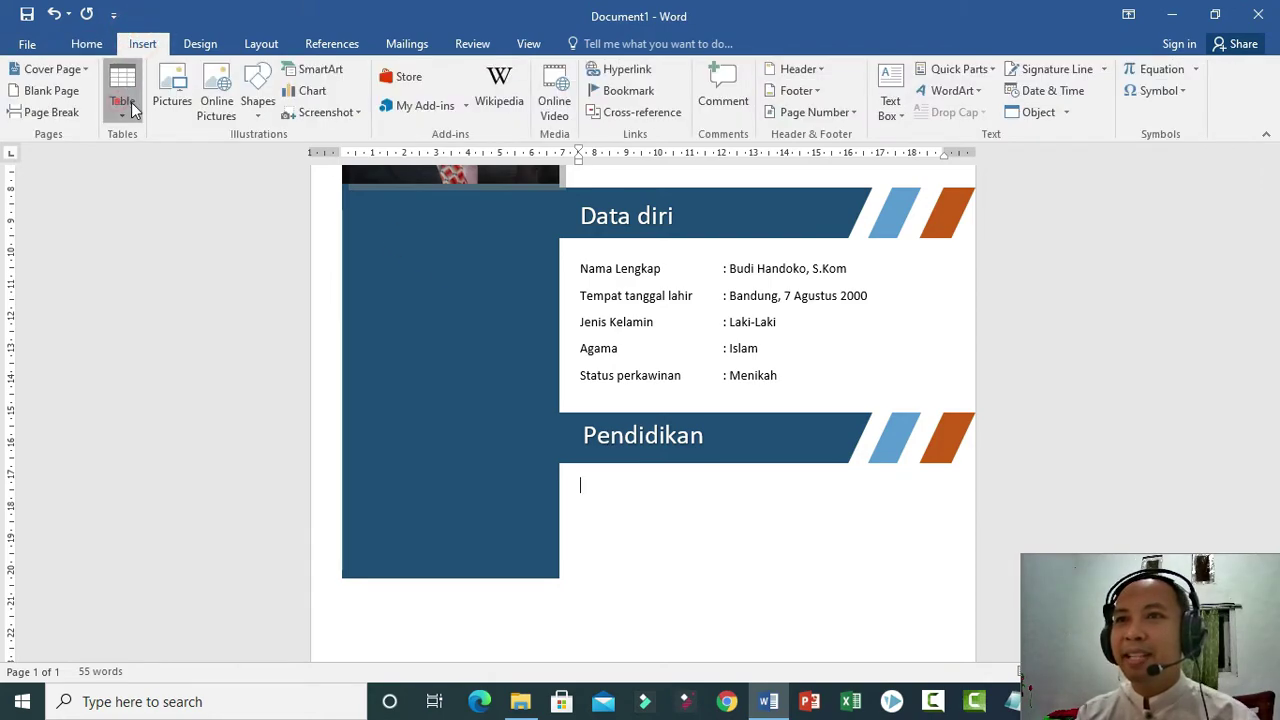
Insert a three-column table with headers Jenjang, Nama Sekolah and Lulus Tahun.
click(122, 90)
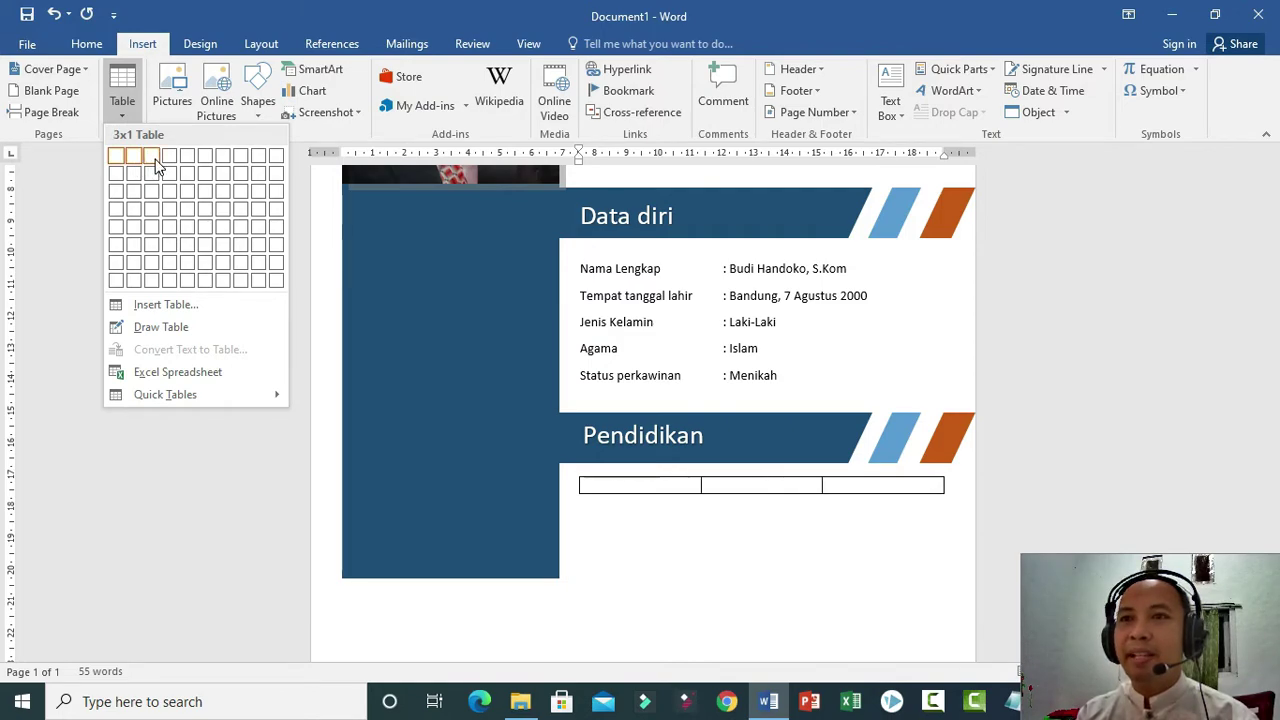
click(153, 160)
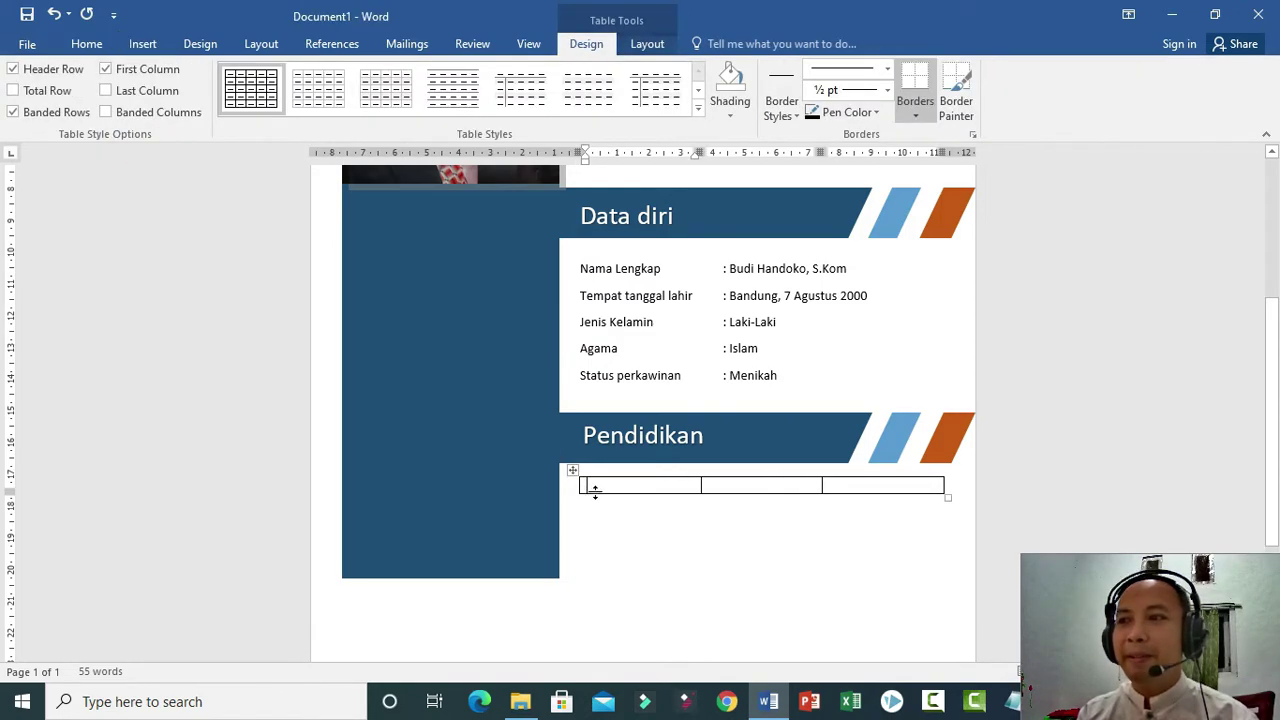
text(Jenjang)
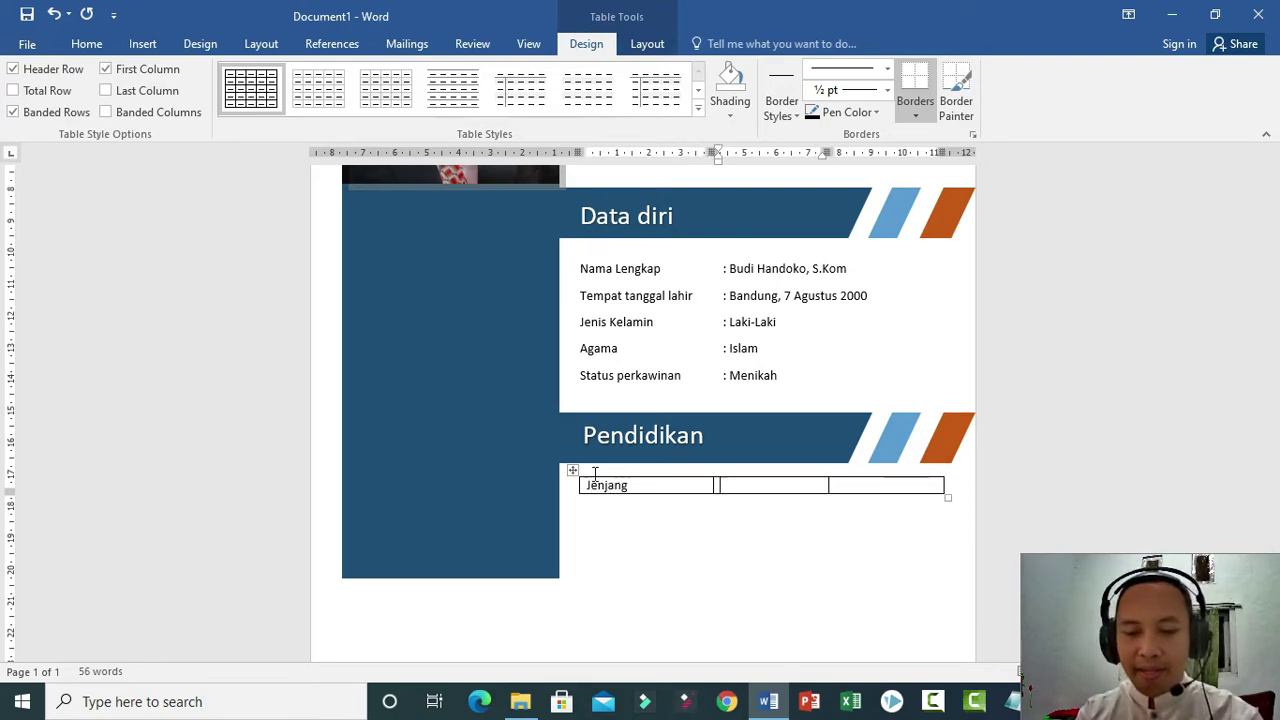
text(Nama S)
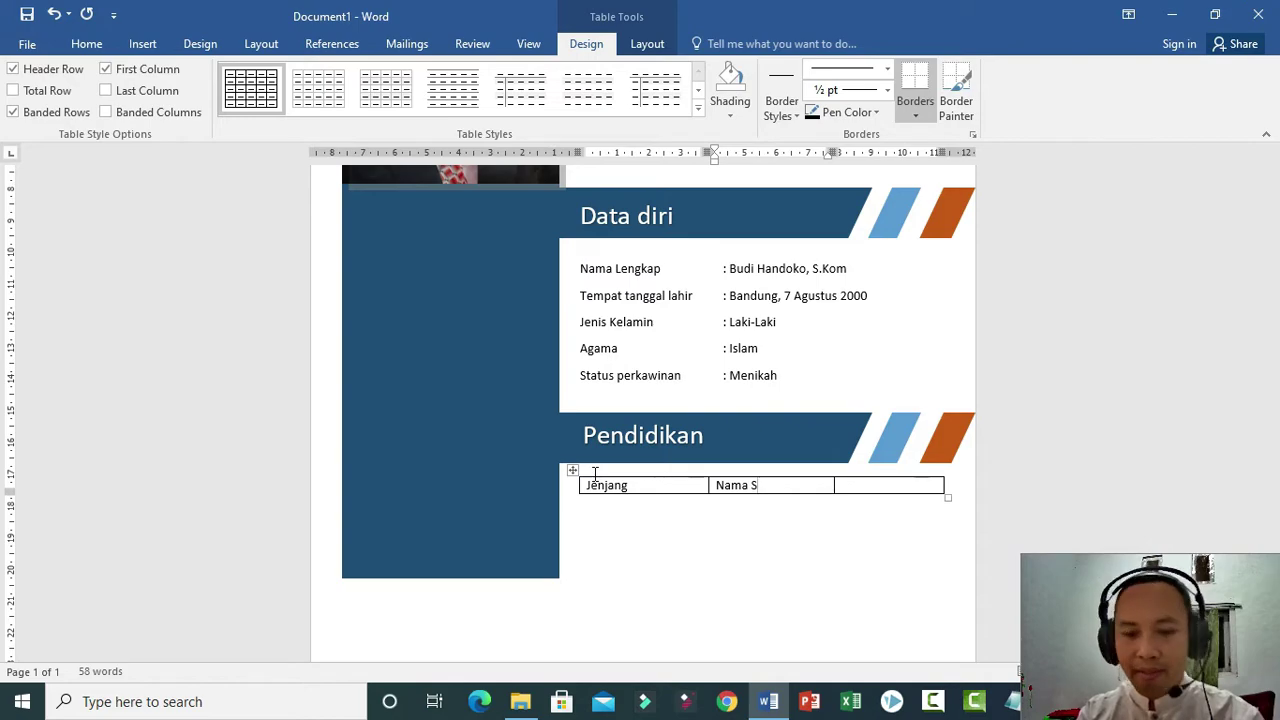
text(ekolah)
key(Tab)
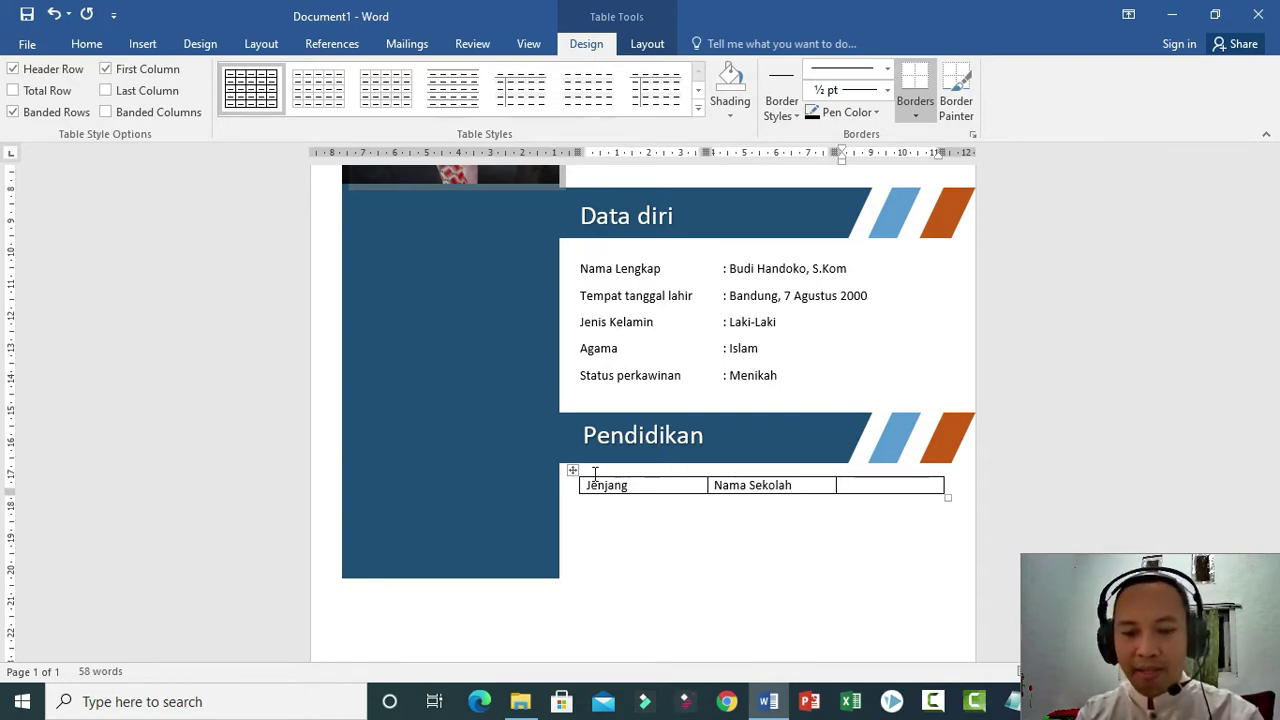
text(Lulus)
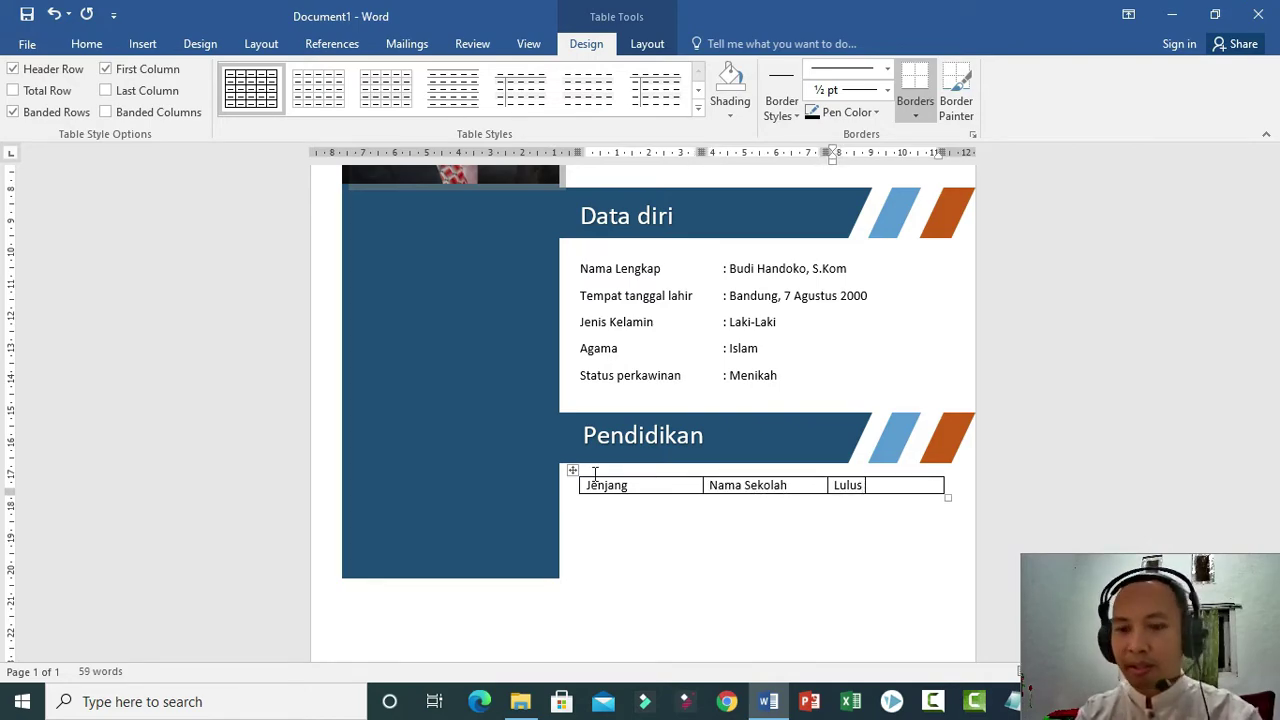
text( Tahun)
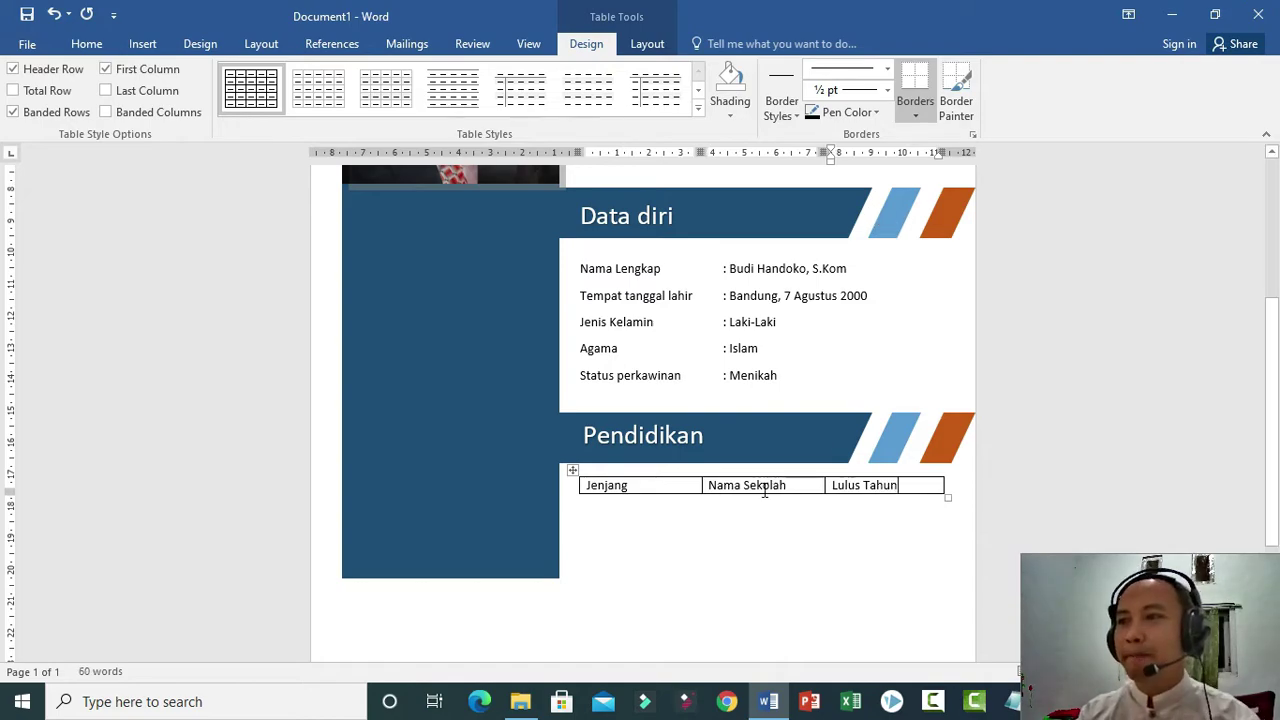
key(Tab)
Fill the Jenjang column with SD, SMP, SMA, S1, S2 and narrow that column.
text(s)
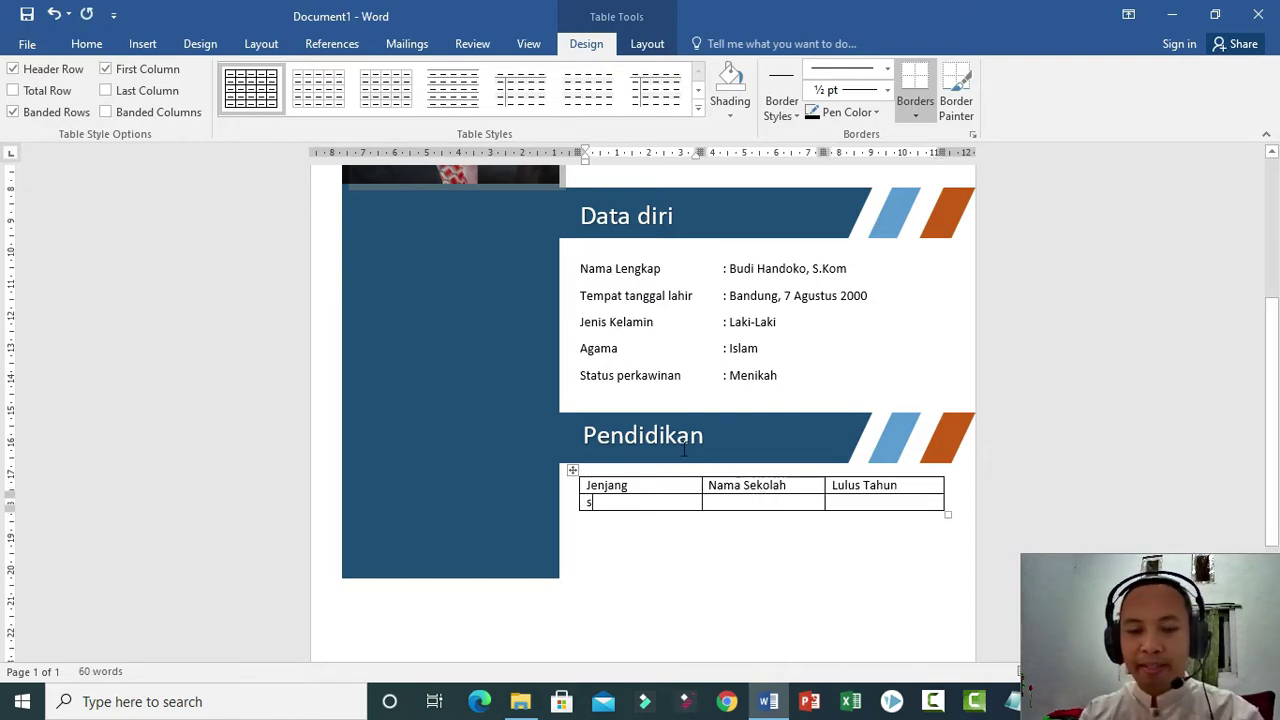
text(d)
key(Tab)
key(Tab)
key(Tab)
key(Tab)
key(Tab)
key(Tab)
key(Tab)
key(Tab)
key(Tab)
key(Tab)
key(Tab)
key(Tab)
key(Tab)
key(Tab)
key(Tab)
key(Tab)
key(Tab)
key(Tab)
key(Tab)
key(Tab)
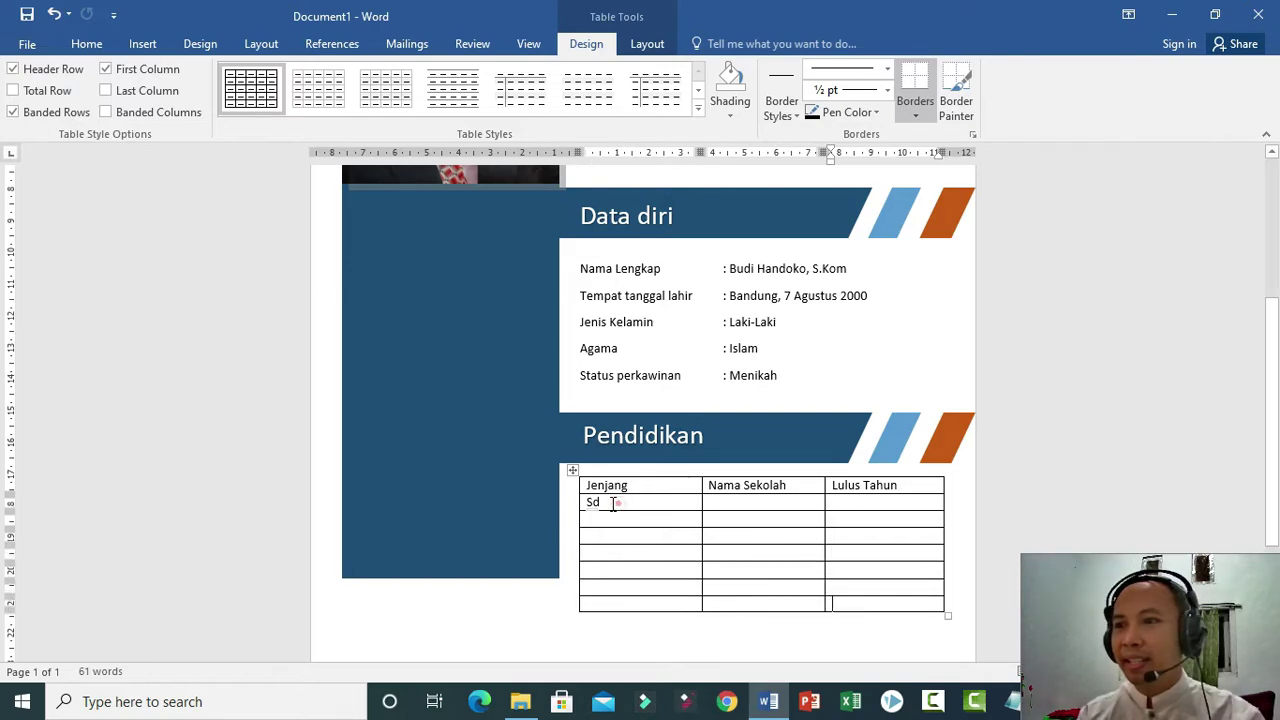
double_click(613, 503)
key(shift+F3)
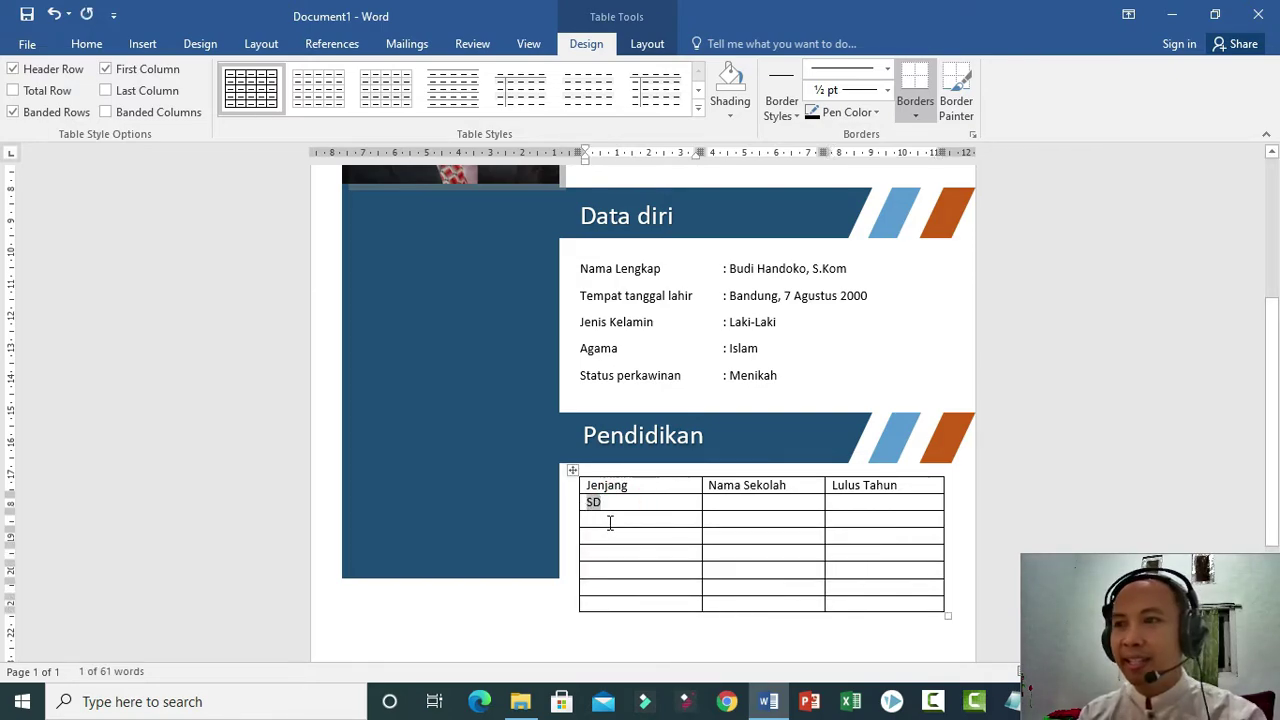
click(609, 502)
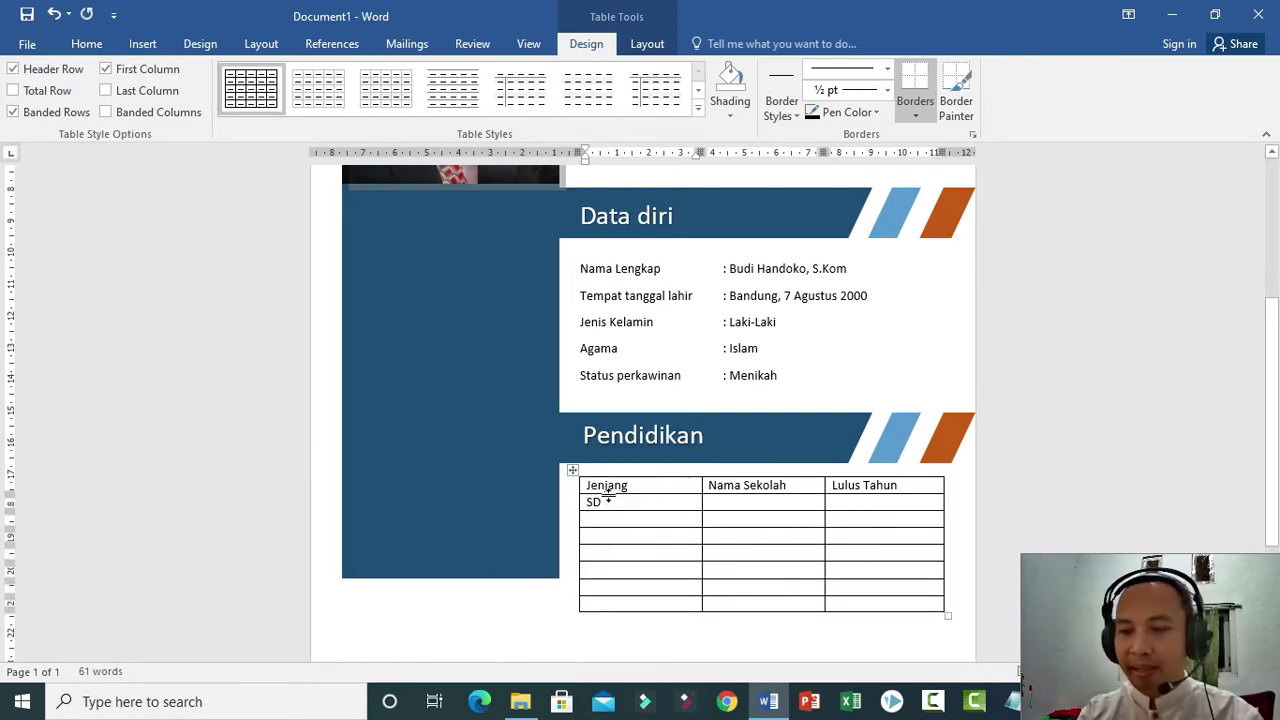
key(Down)
text(SMP)
key(Down)
text(SMA)
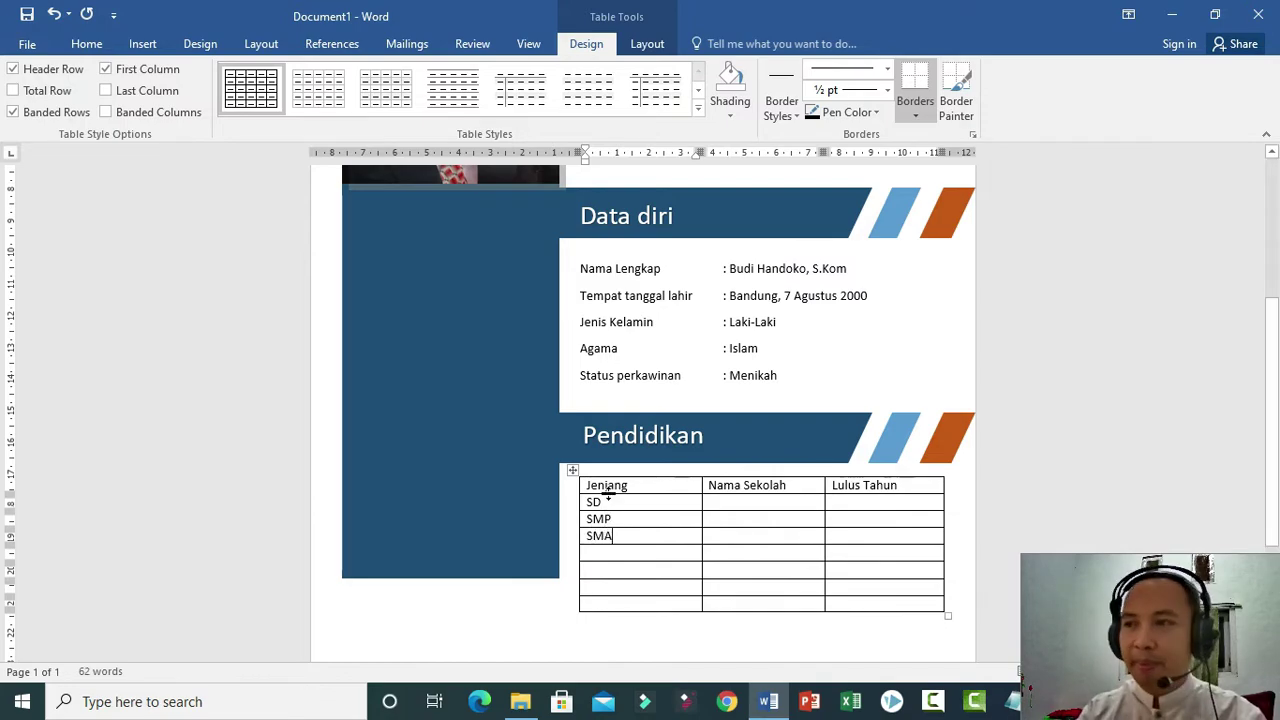
key(Down)
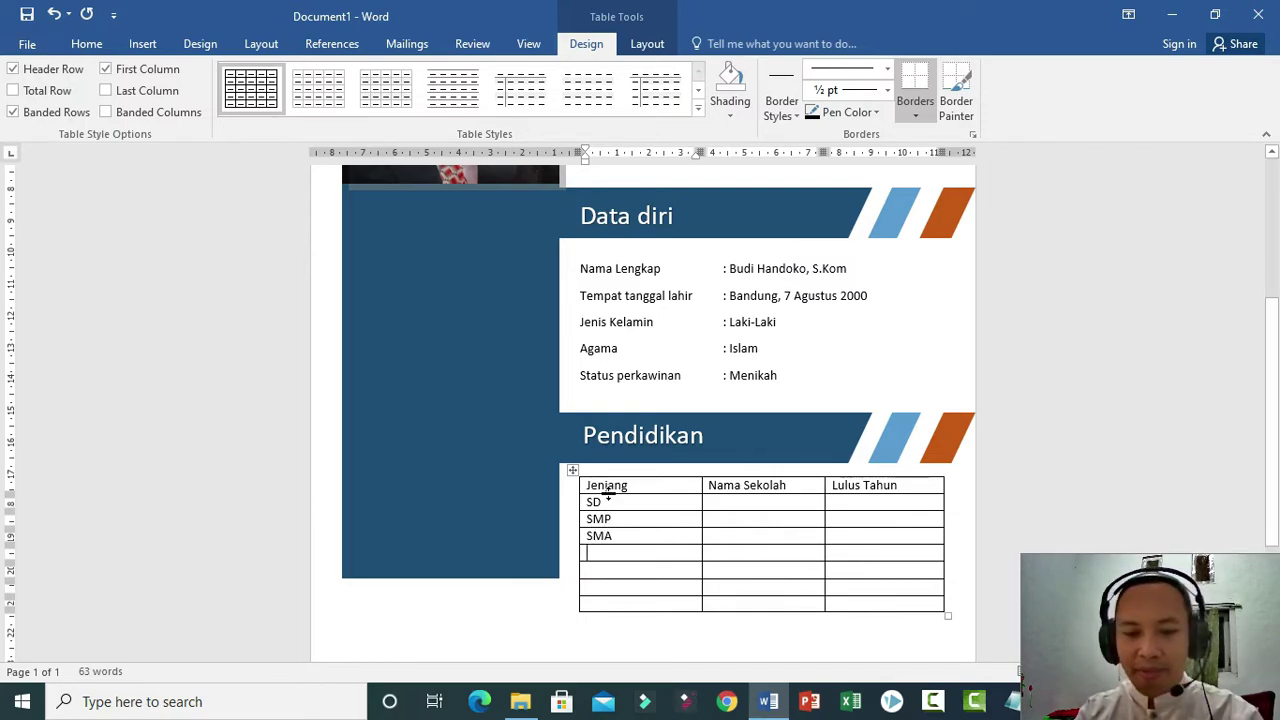
text(S1)
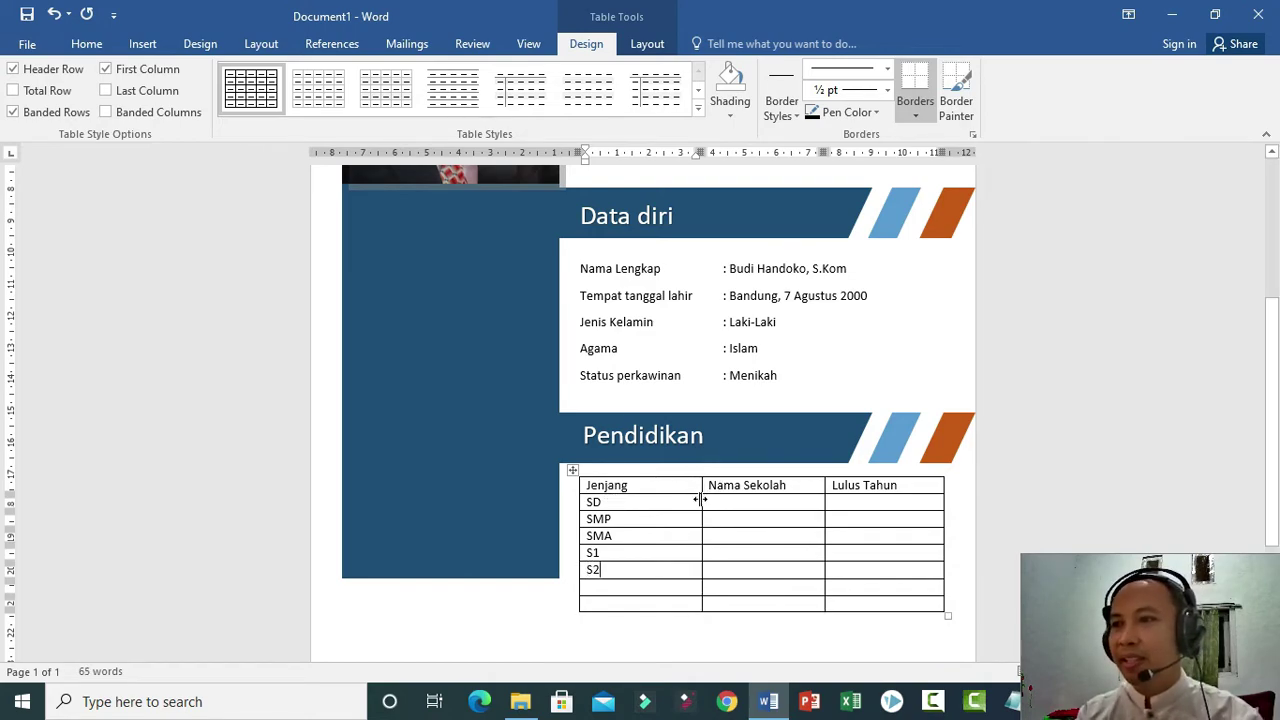
drag(700, 503, 832, 485)
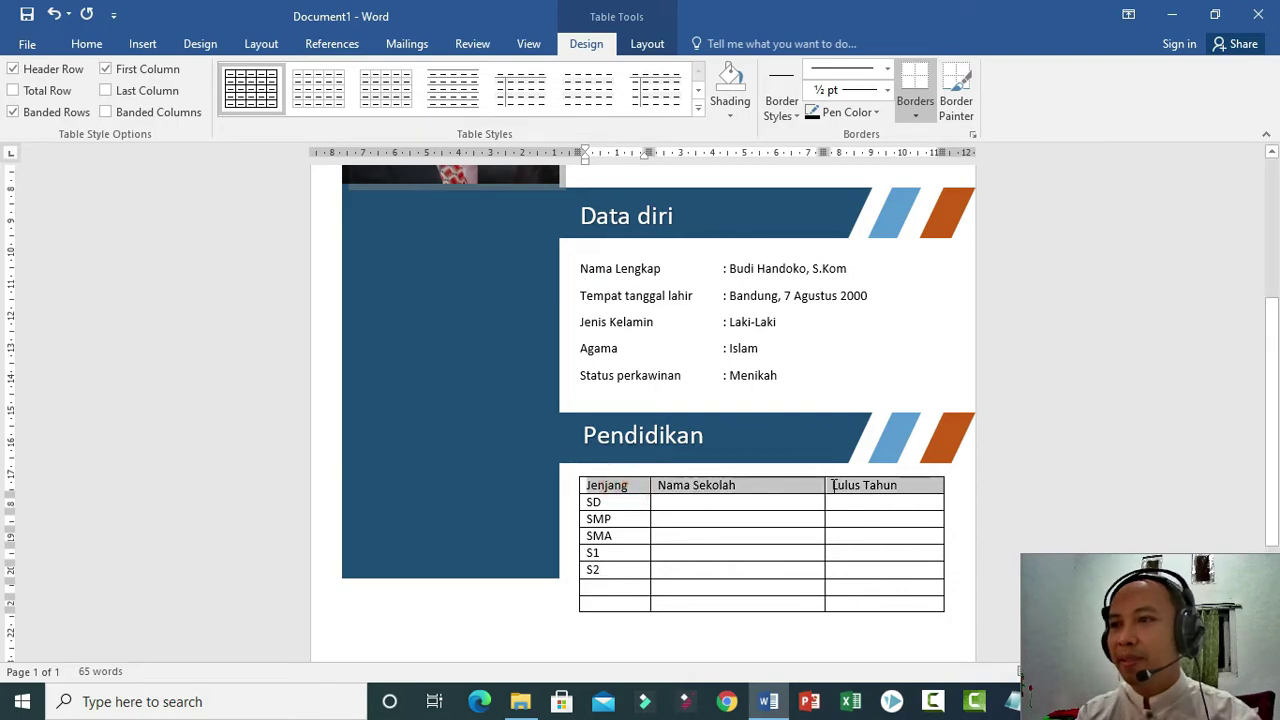
Centre the education table's header labels and delete the empty rows below S2.
key(ctrl+e)
click(750, 502)
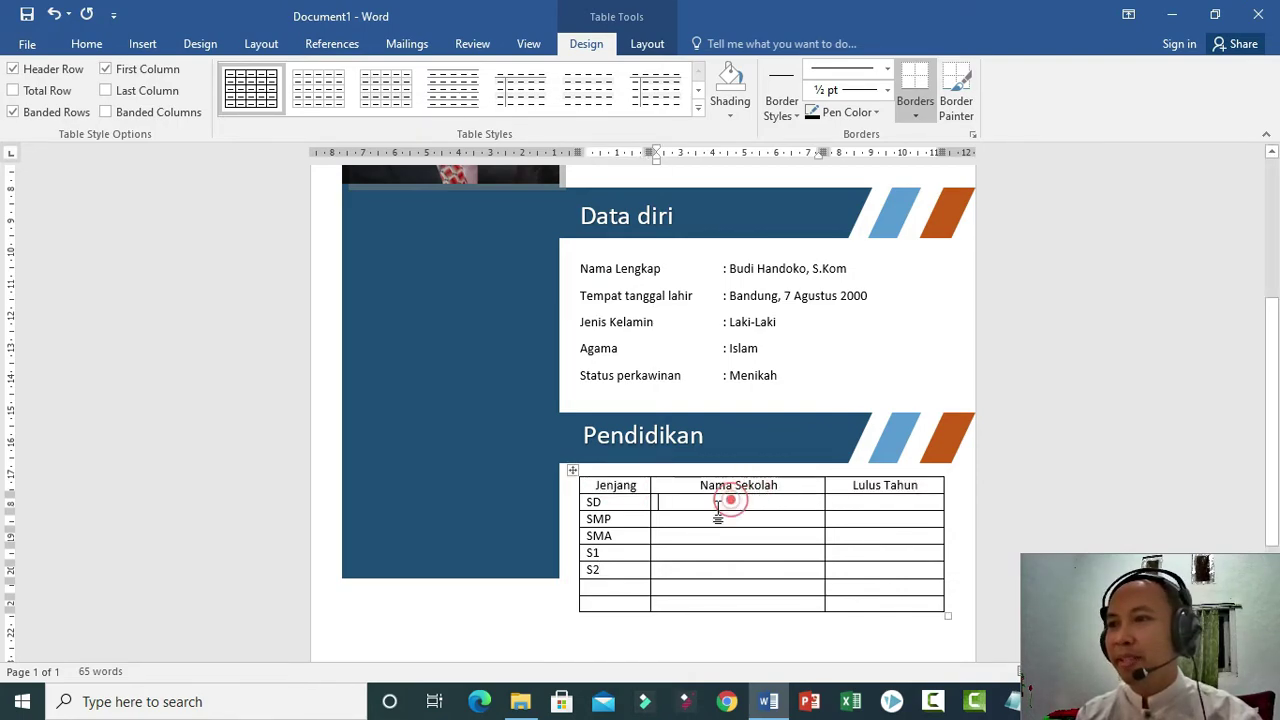
click(666, 553)
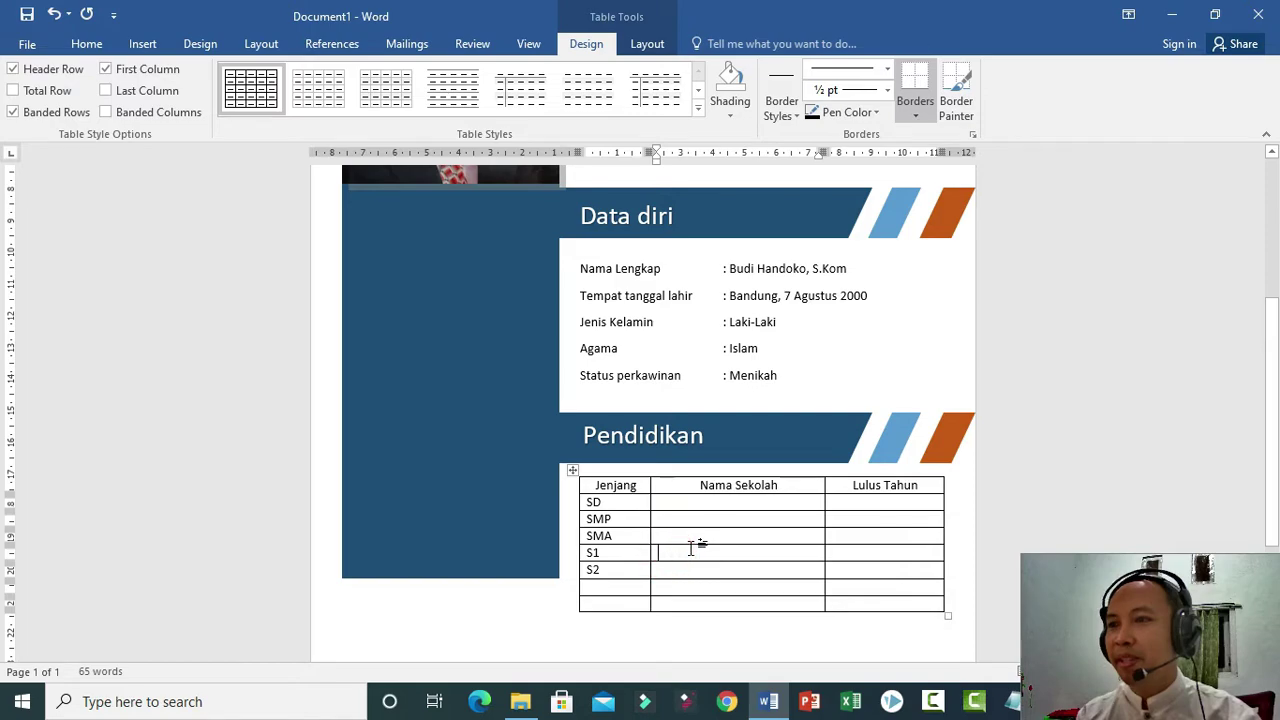
click(570, 592)
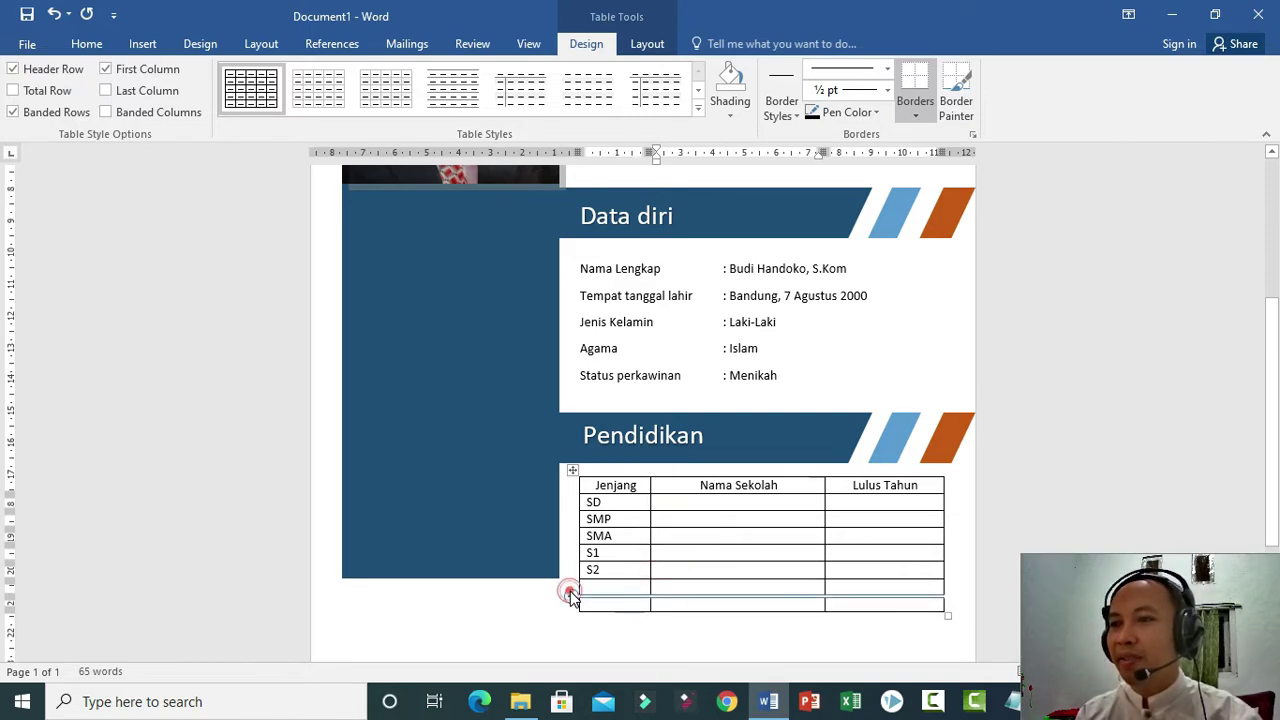
click(570, 592)
drag(562, 586, 571, 650)
key(BackSpace)
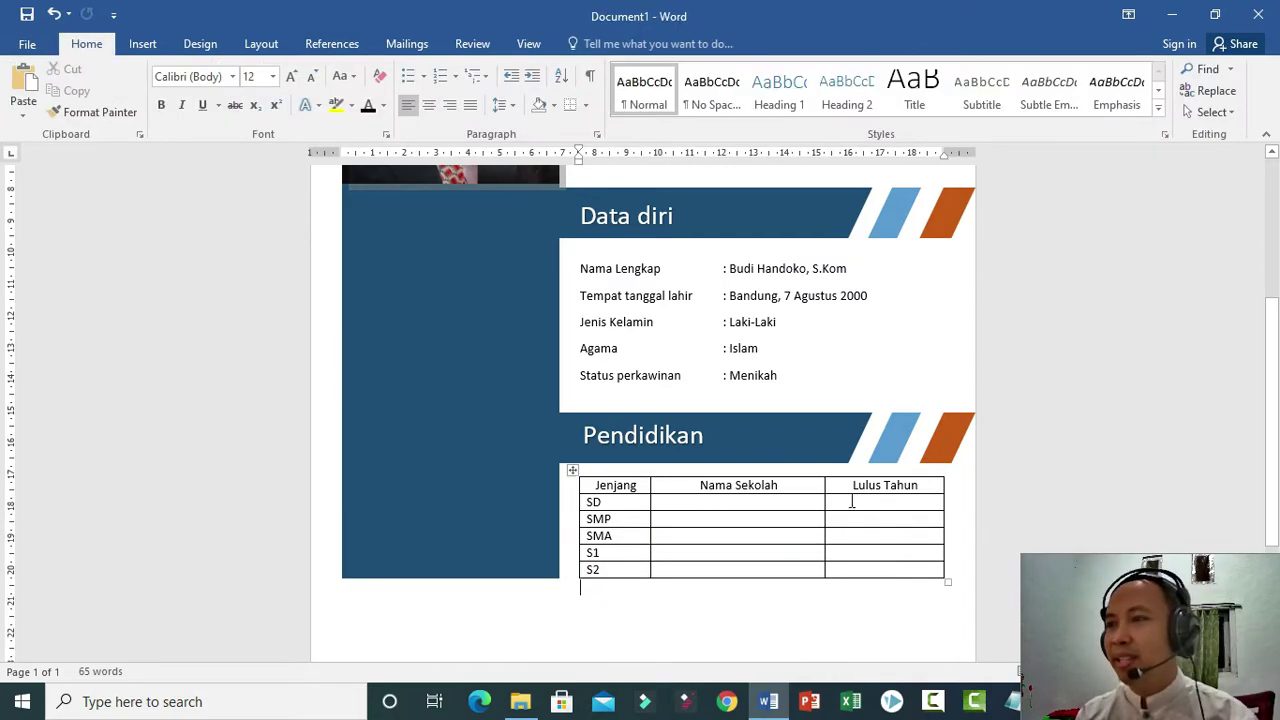
Enter 'Universitas Indonesia Prodi Manajemen' and year 2005 in the S1 row.
click(685, 552)
text(uNI)
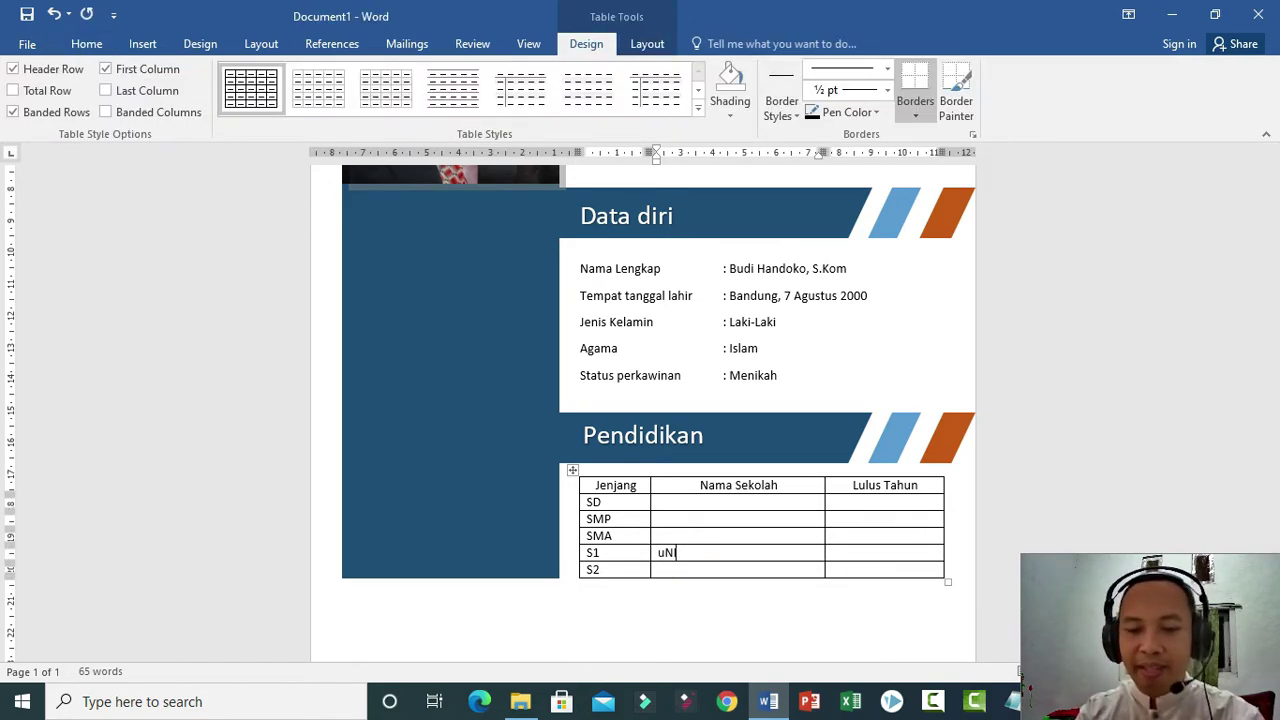
text(VERSITAS)
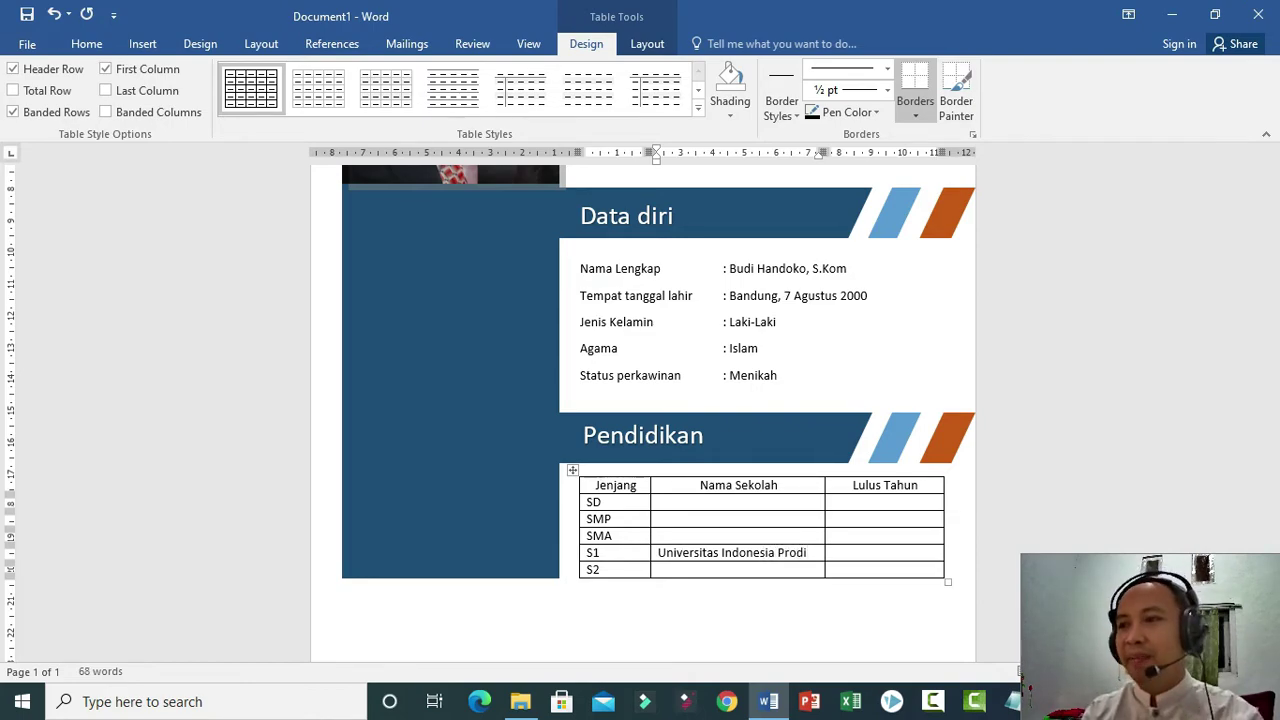
text(Mar)
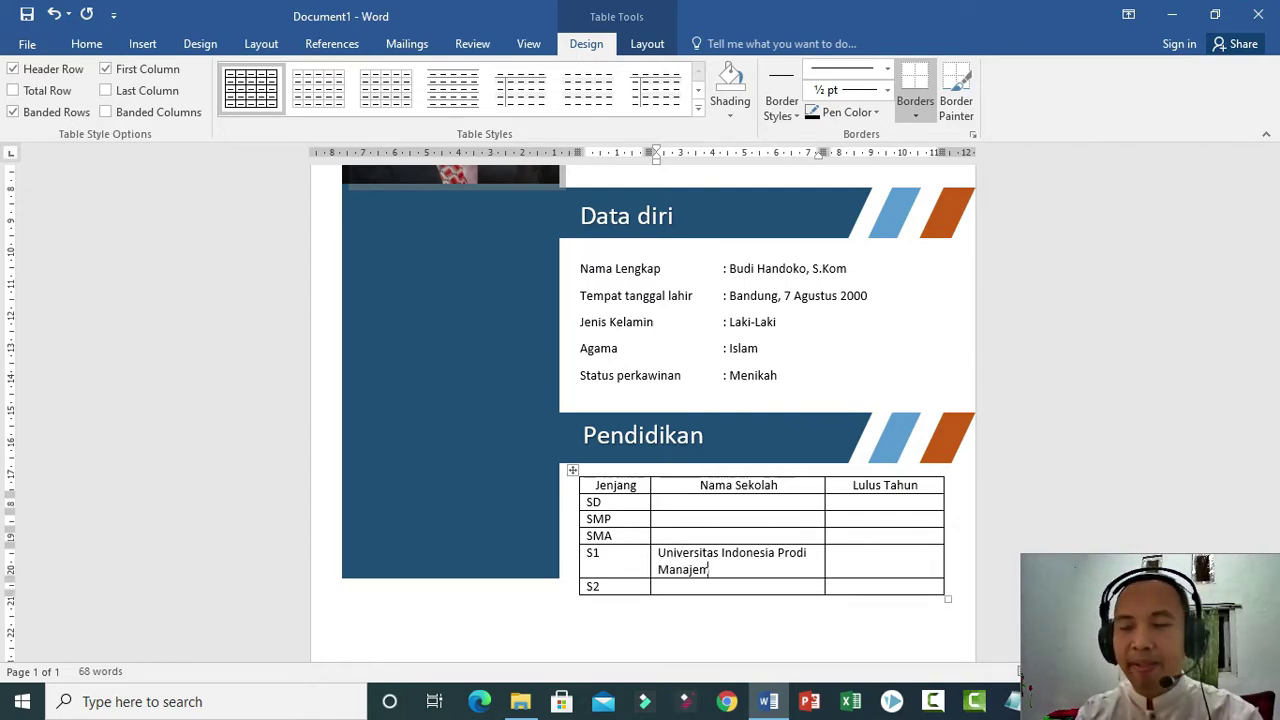
click(844, 571)
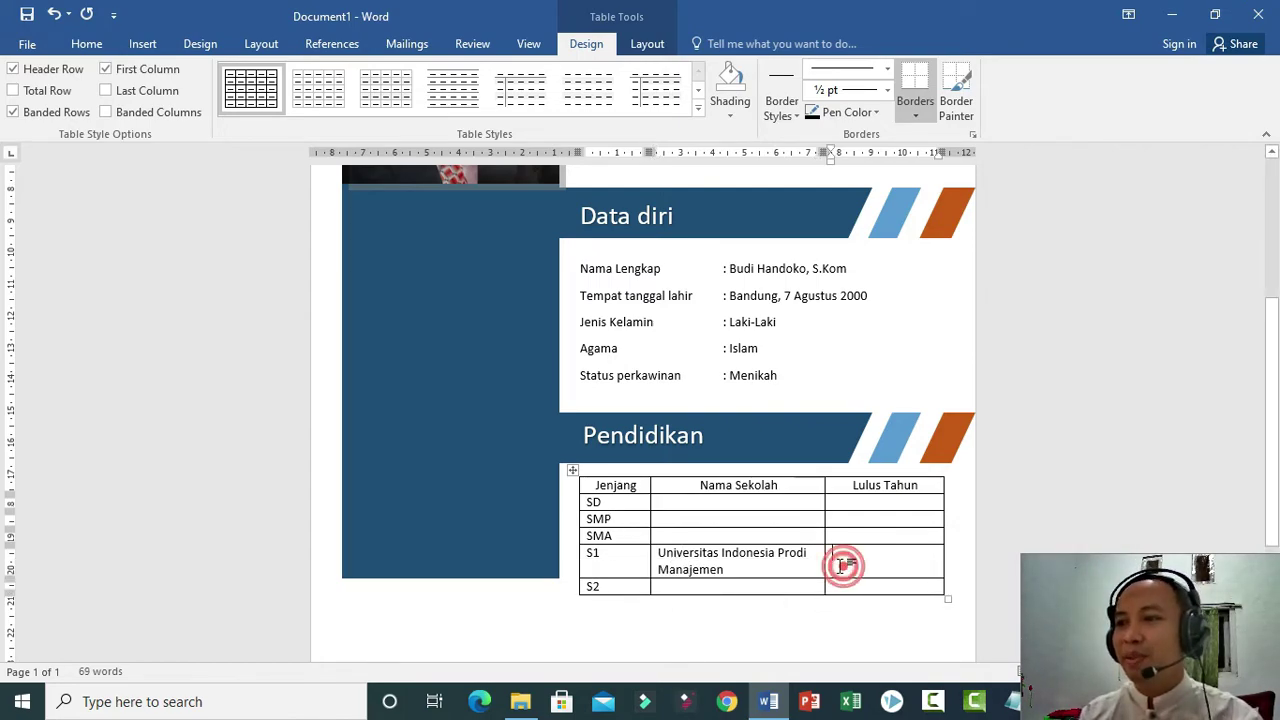
text(2005)
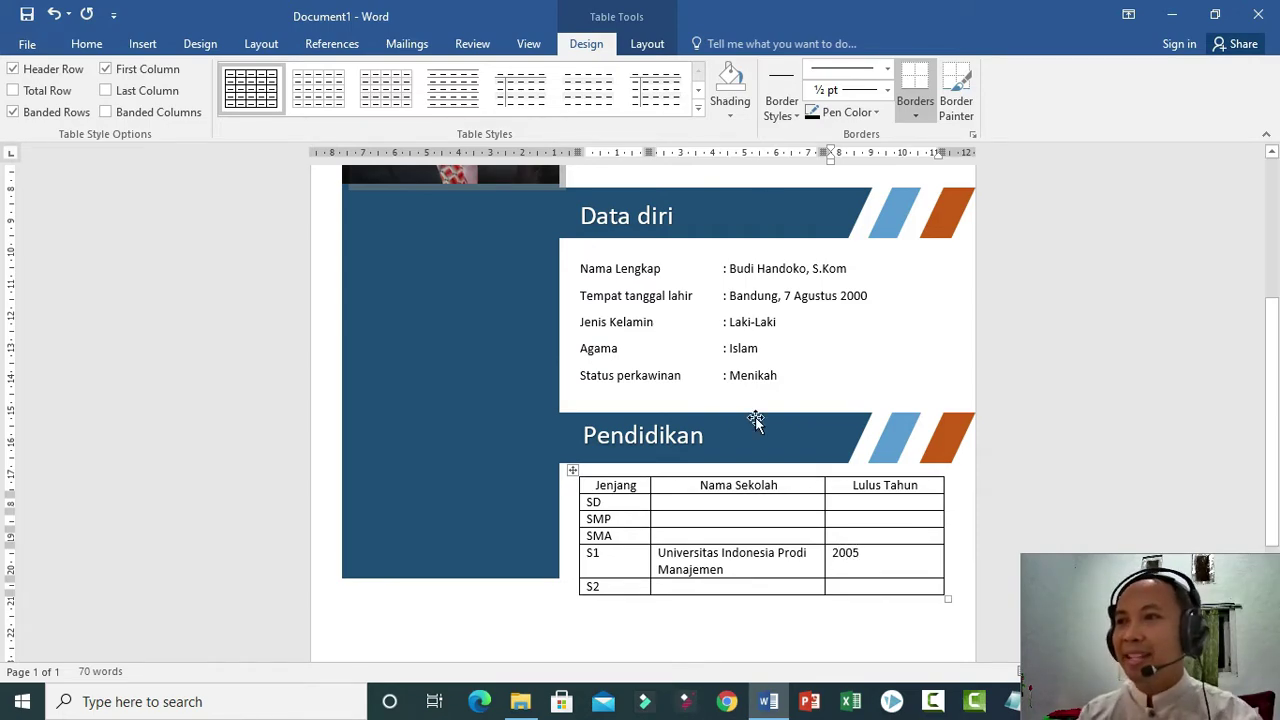
Stretch the navy sidebar rectangle further down the page.
click(463, 540)
scroll(443, 546, down, 1)
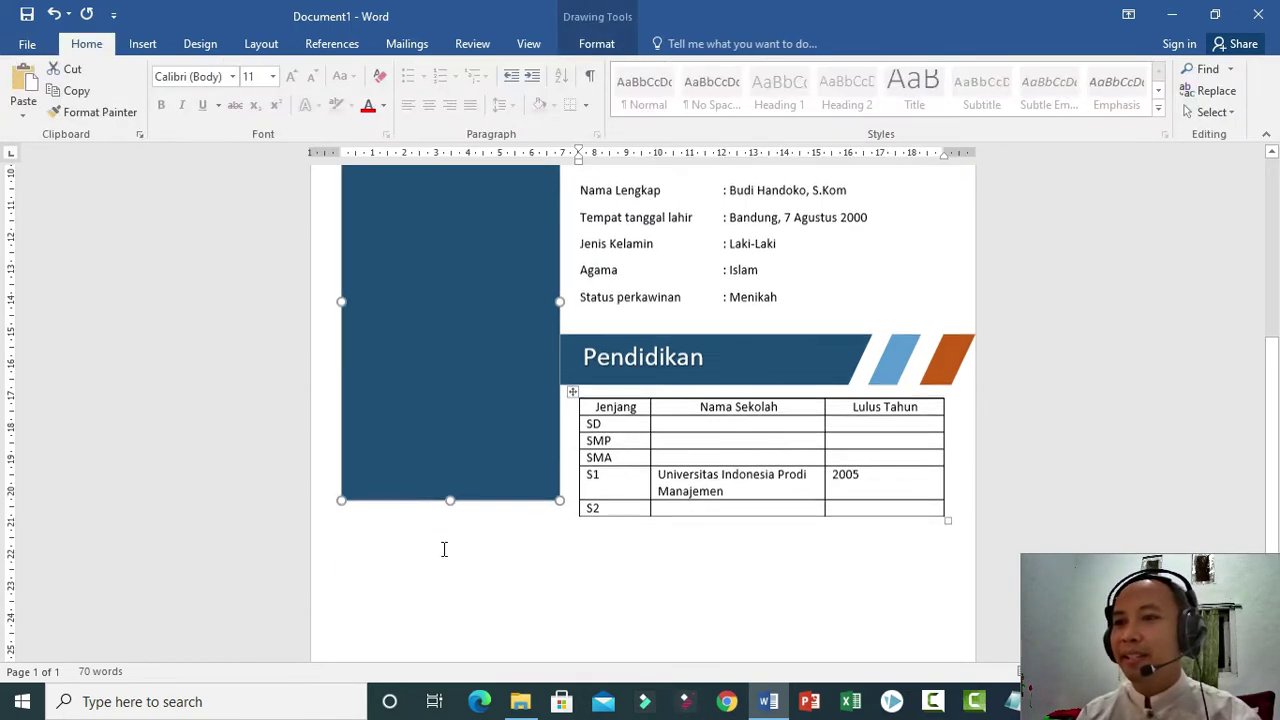
drag(452, 499, 443, 601)
Copy the Pendidikan banner below the table and retitle it 'Pengalaman kerja' on one line.
click(811, 366)
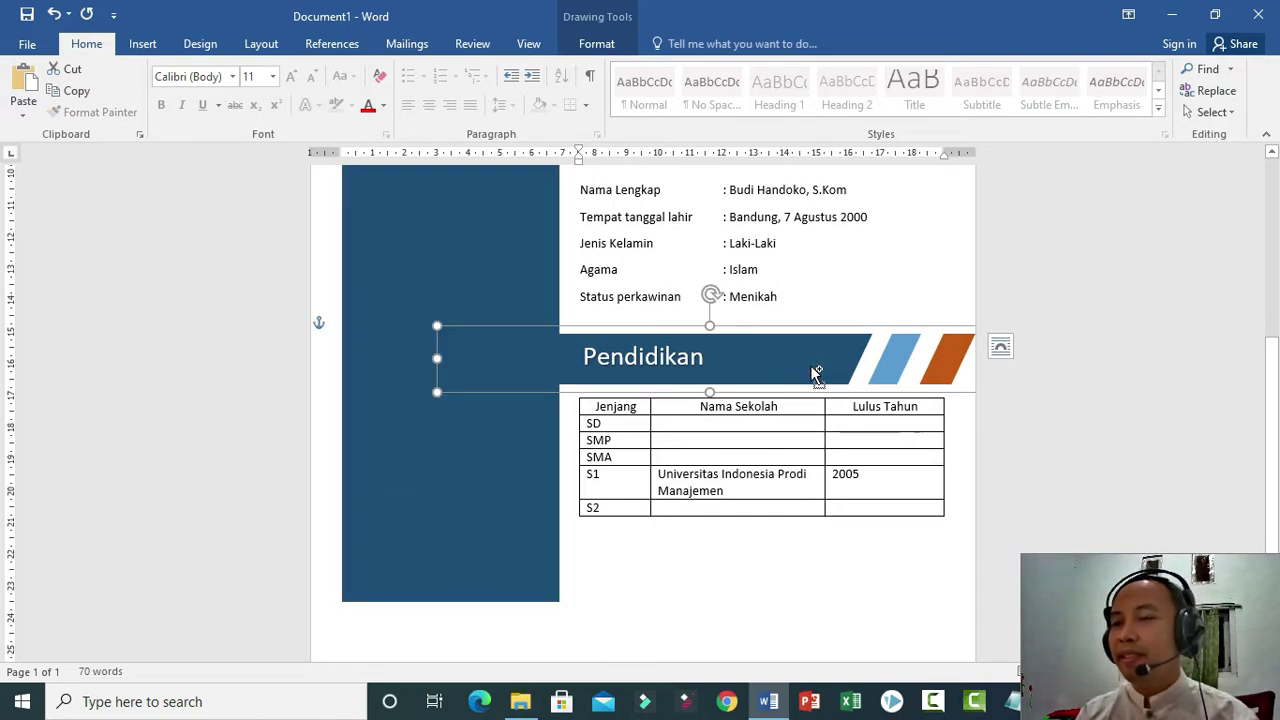
drag(811, 370, 800, 567)
click(633, 392)
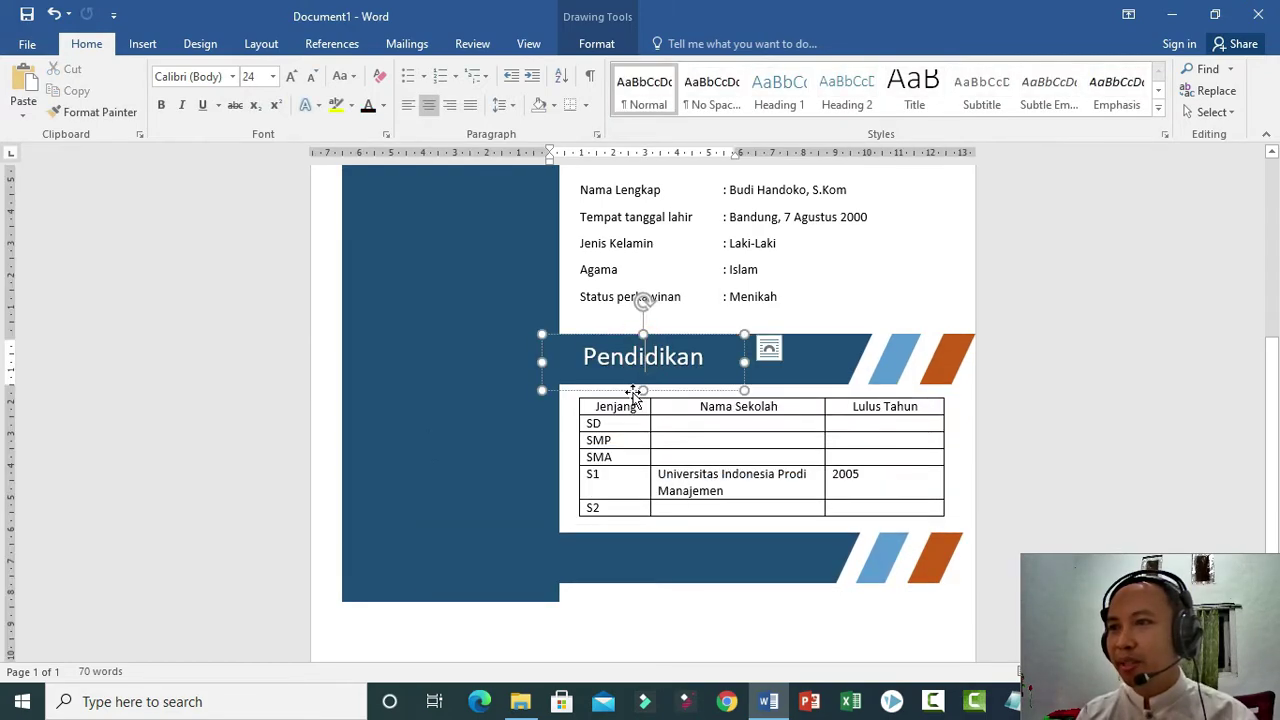
drag(633, 392, 634, 590)
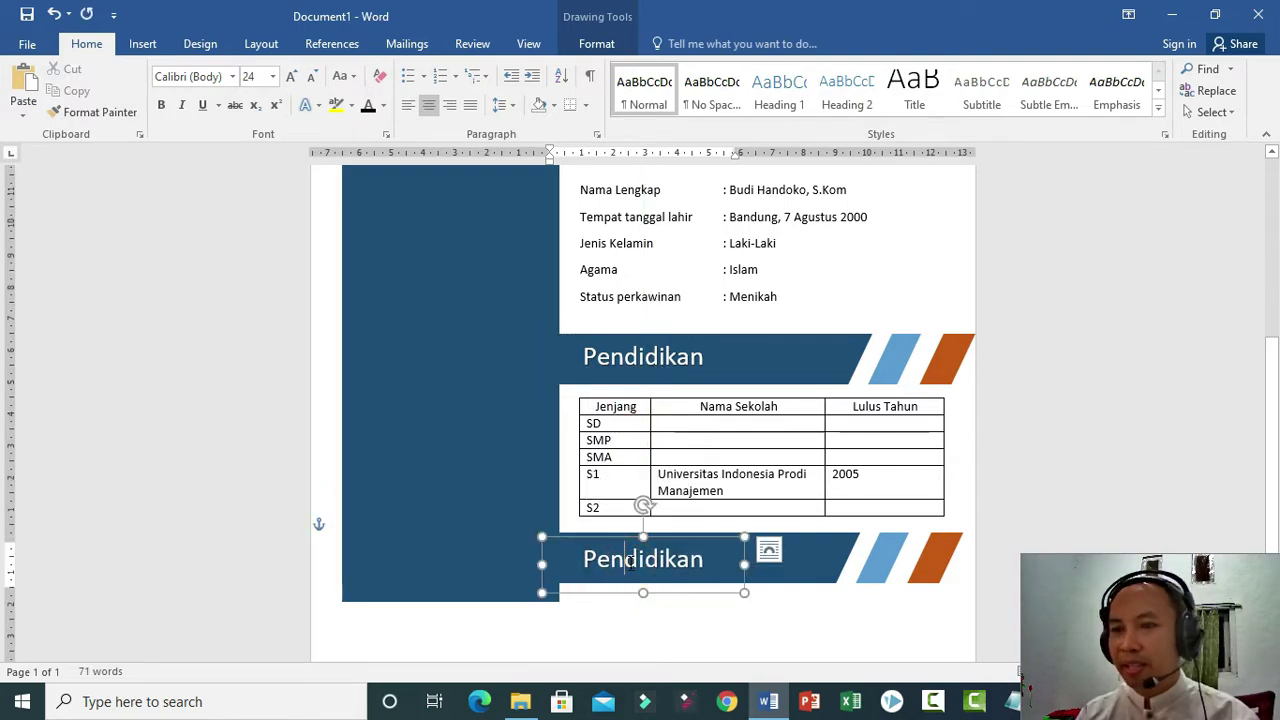
key(ctrl+a)
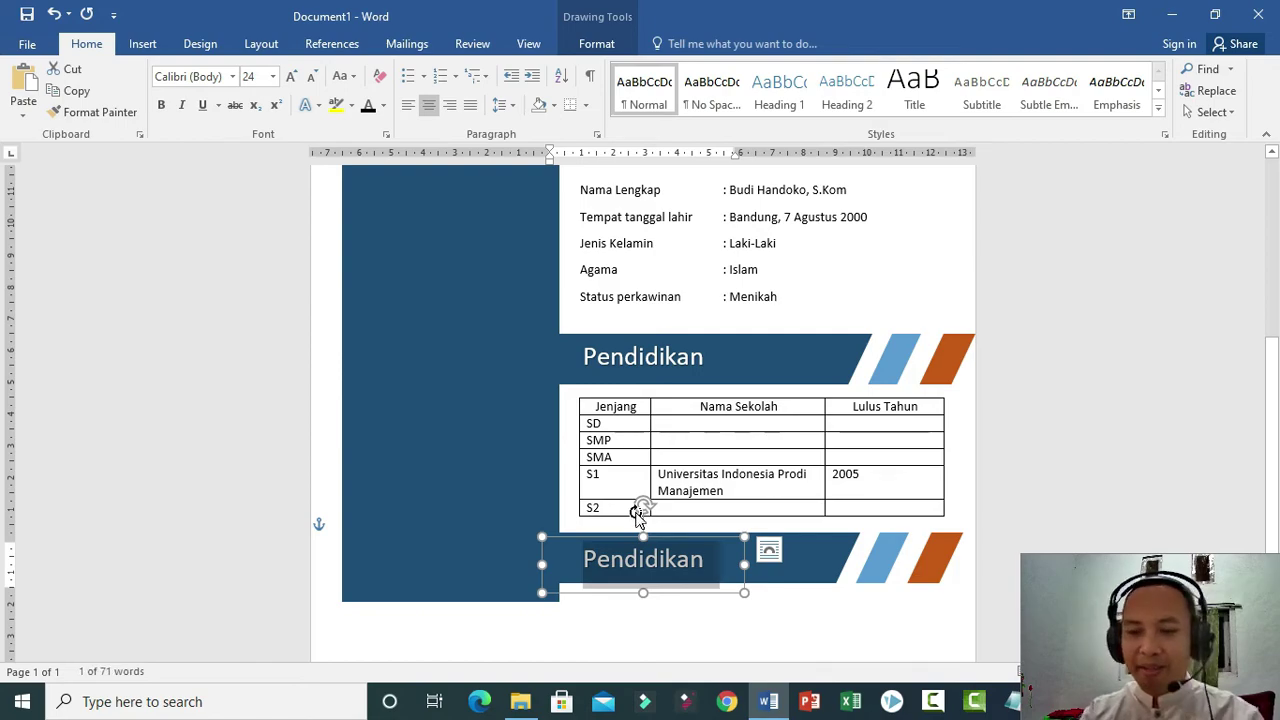
text(Pengalaman kerja)
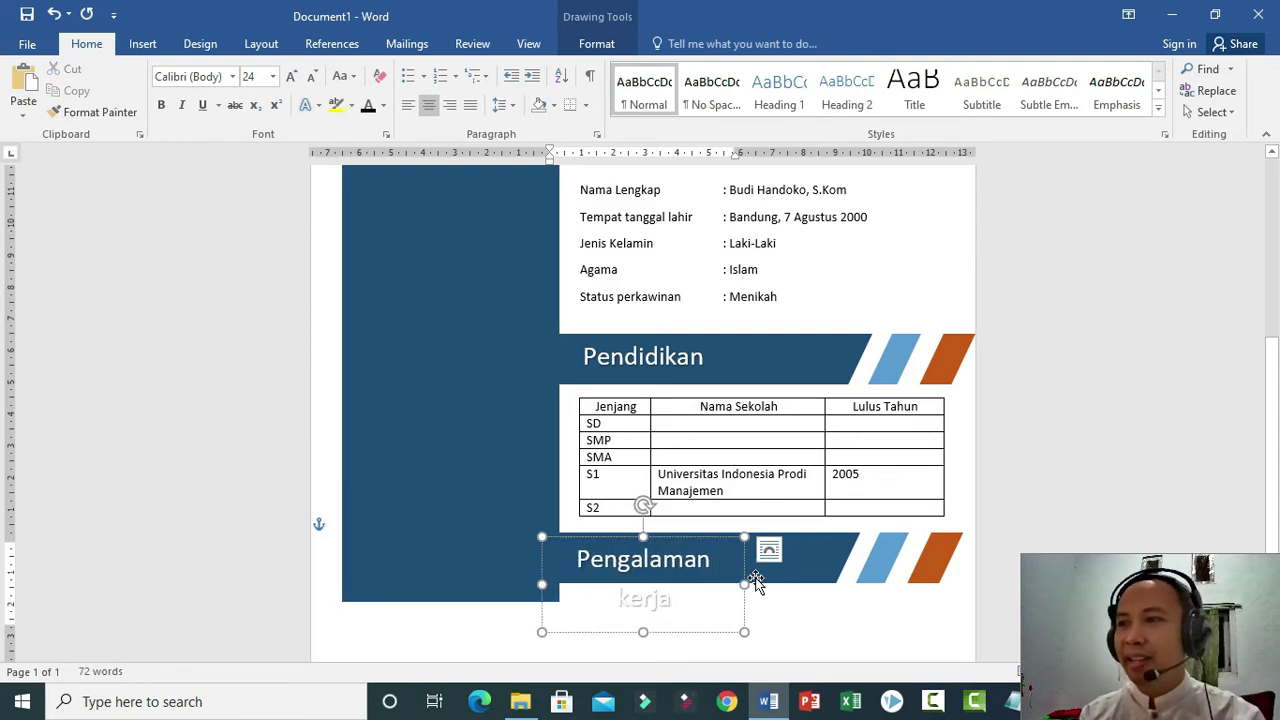
drag(744, 582, 803, 583)
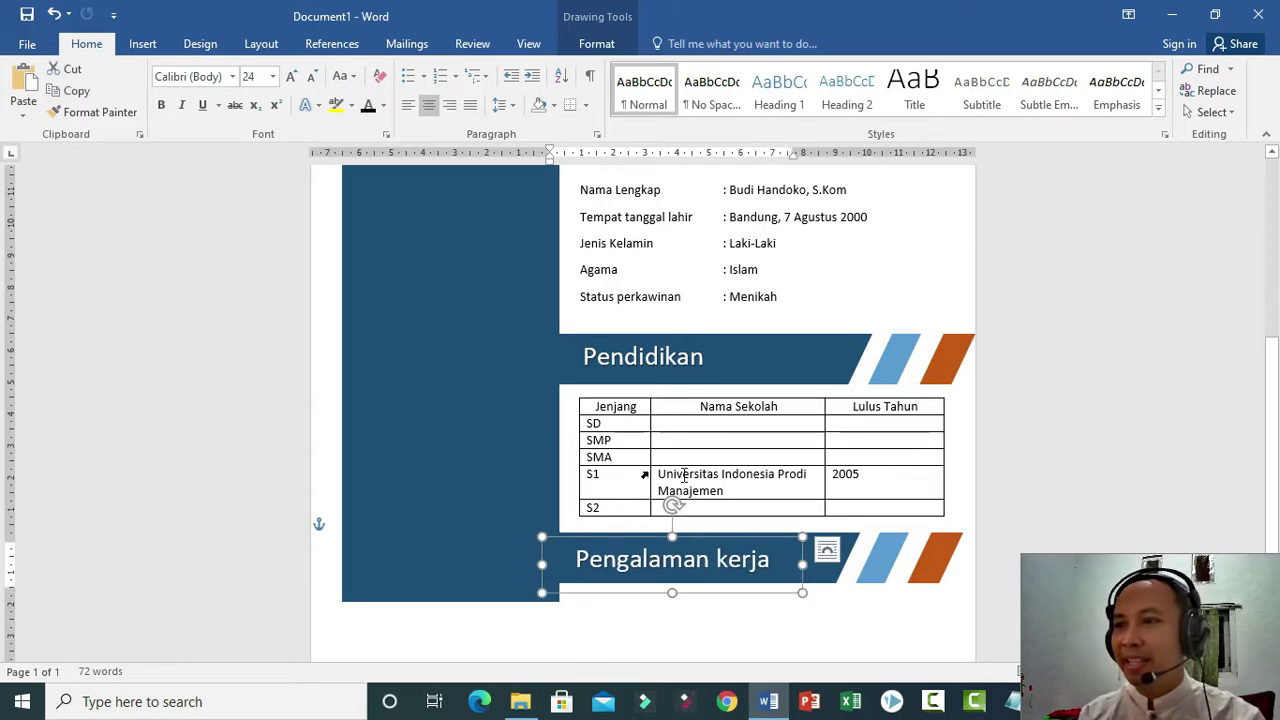
scroll(660, 460, down, 3)
click(686, 283)
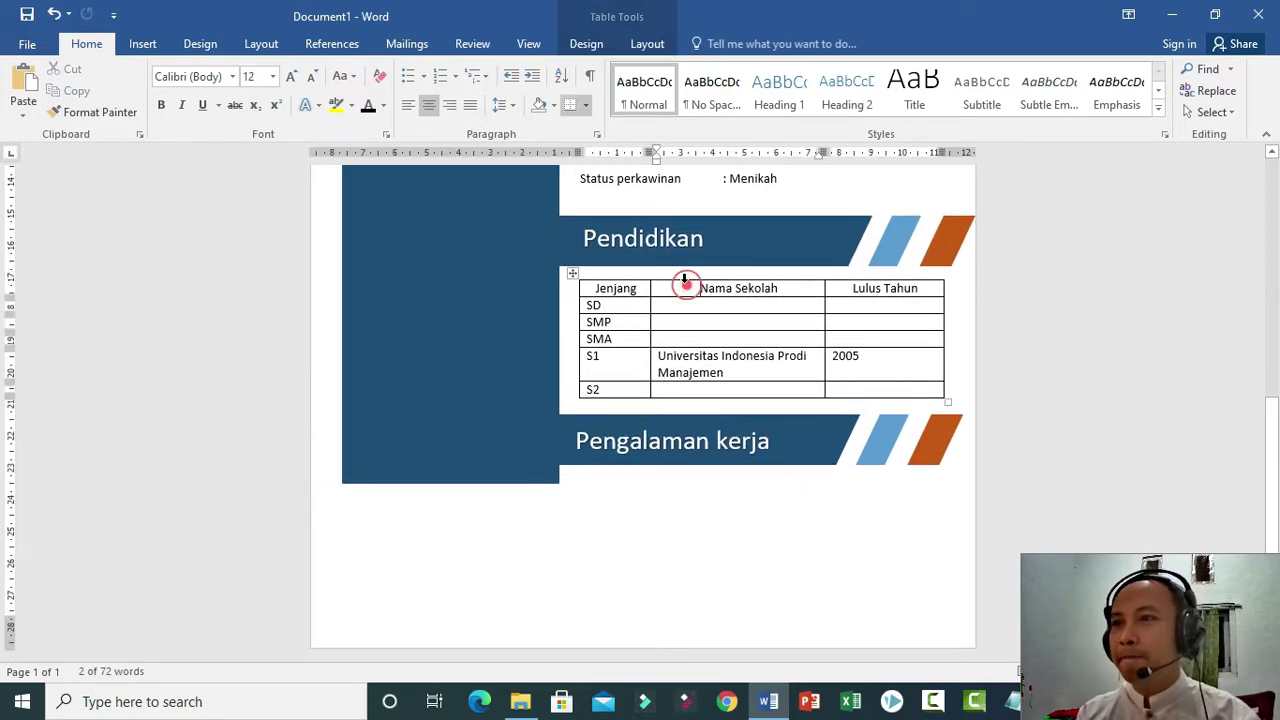
Paste a copy of the Pendidikan table further down for the work section.
click(575, 275)
key(ctrl+c)
drag(579, 295, 662, 512)
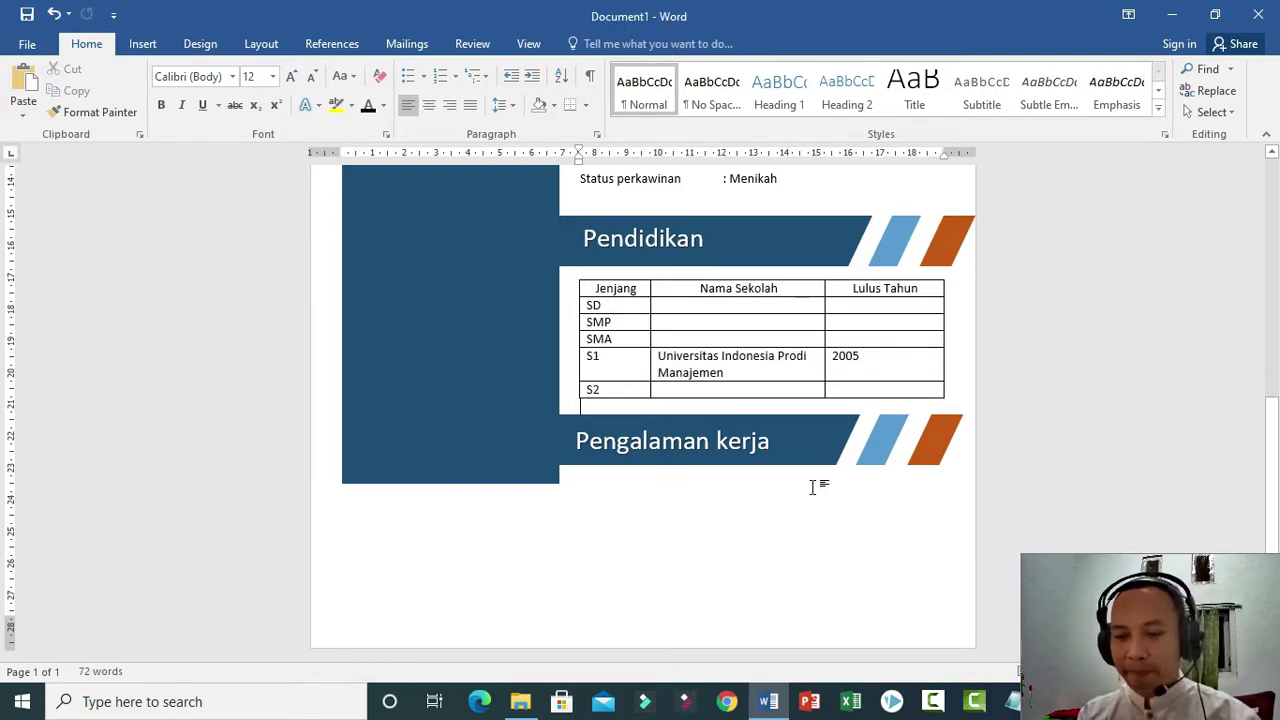
key(Return)
key(Return)
key(ctrl+v)
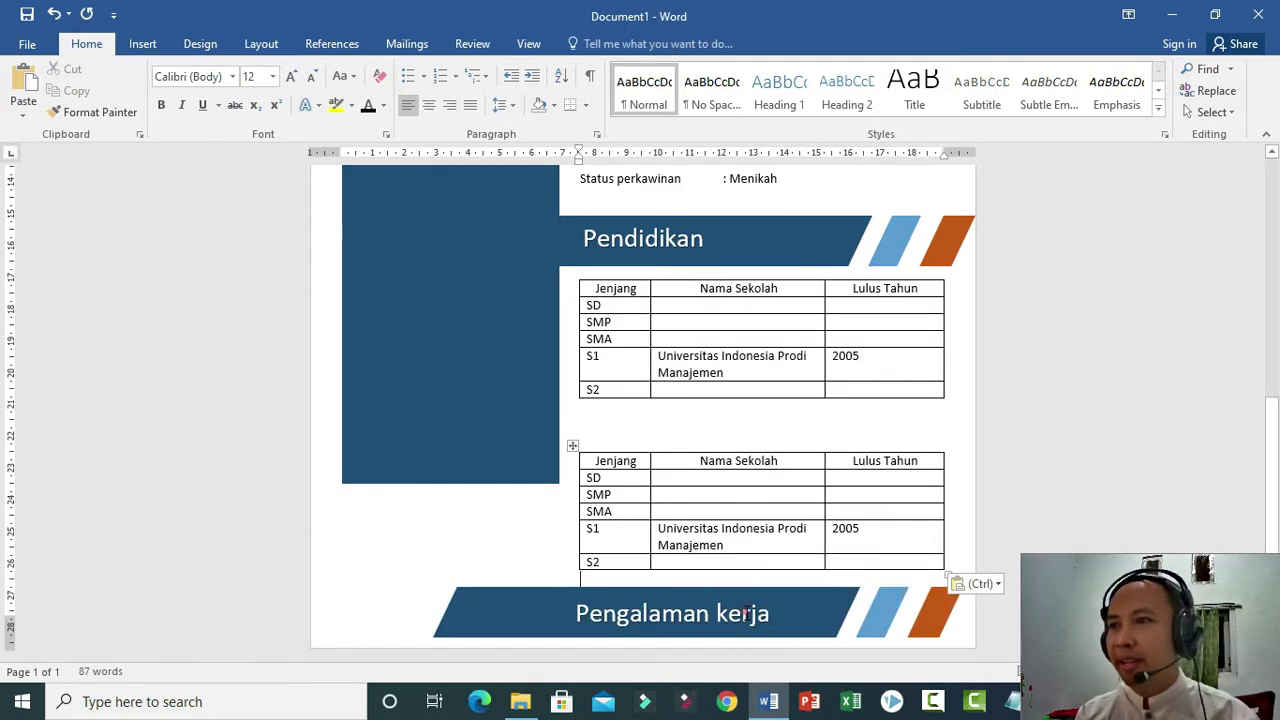
Group the Pengalaman kerja title with its banner and move it above the copied table.
click(743, 613)
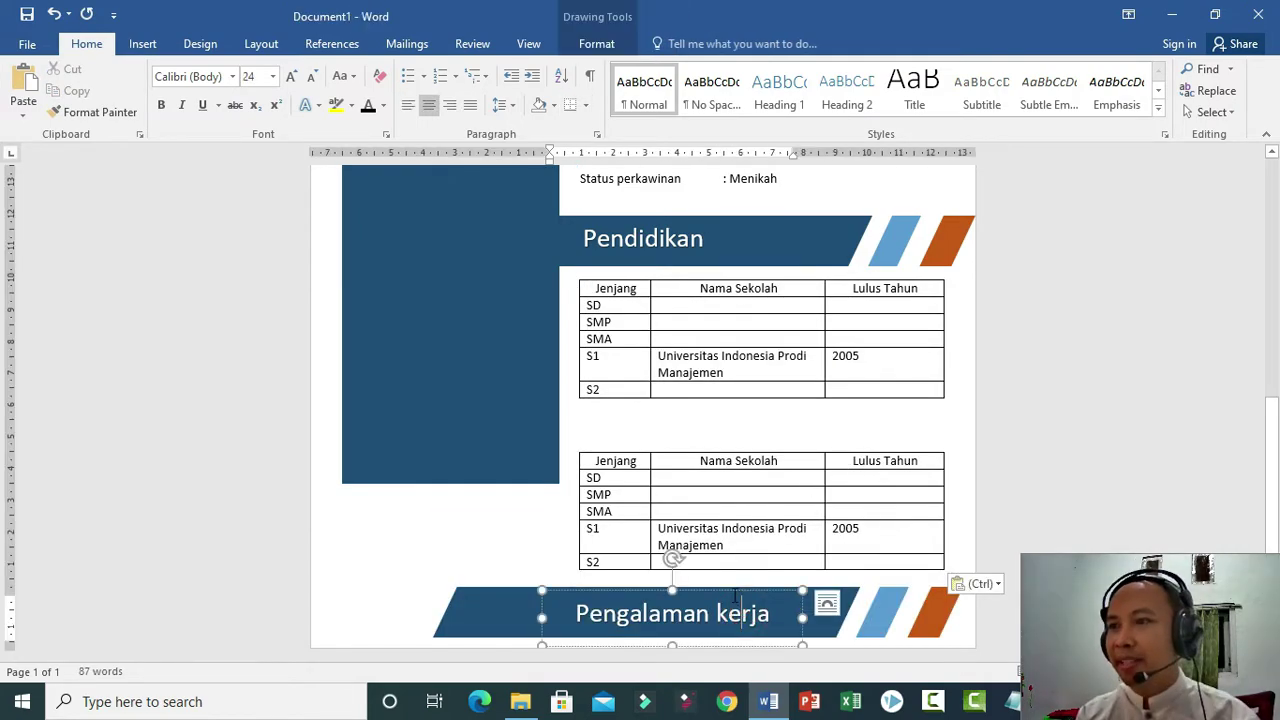
click(483, 591)
right_click(484, 592)
mouse_move(535, 424)
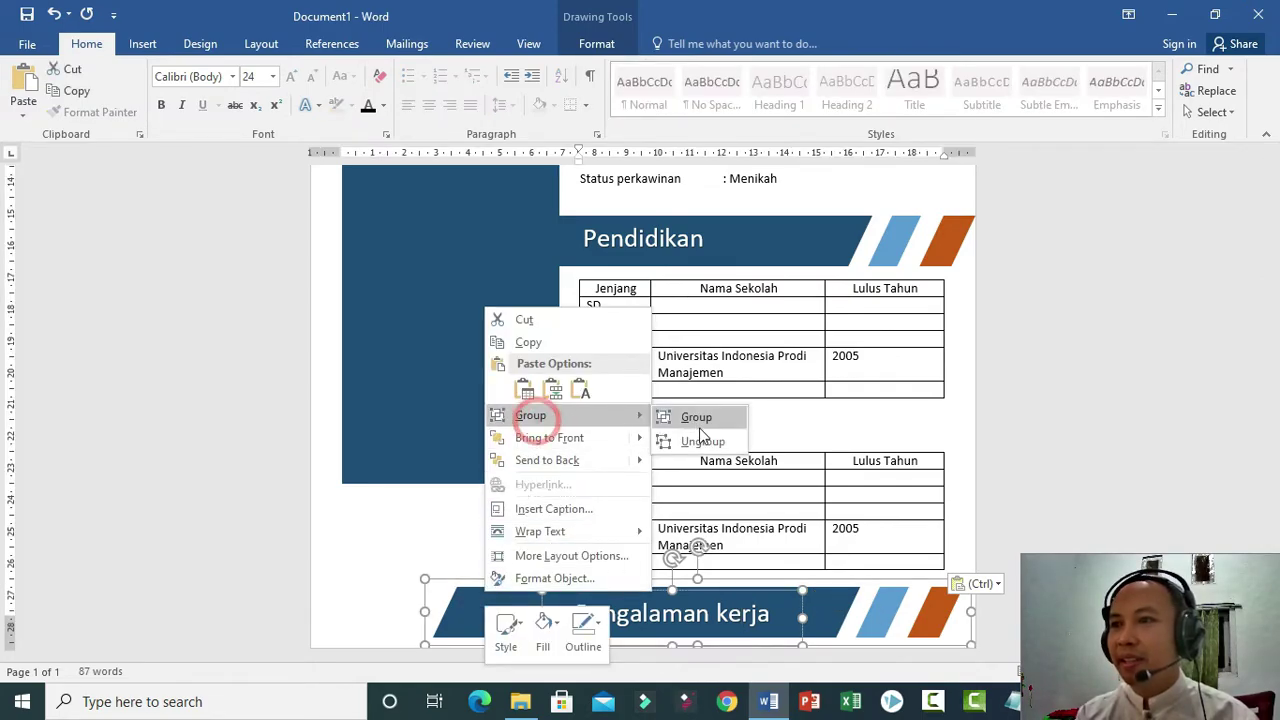
click(694, 416)
drag(505, 605, 517, 423)
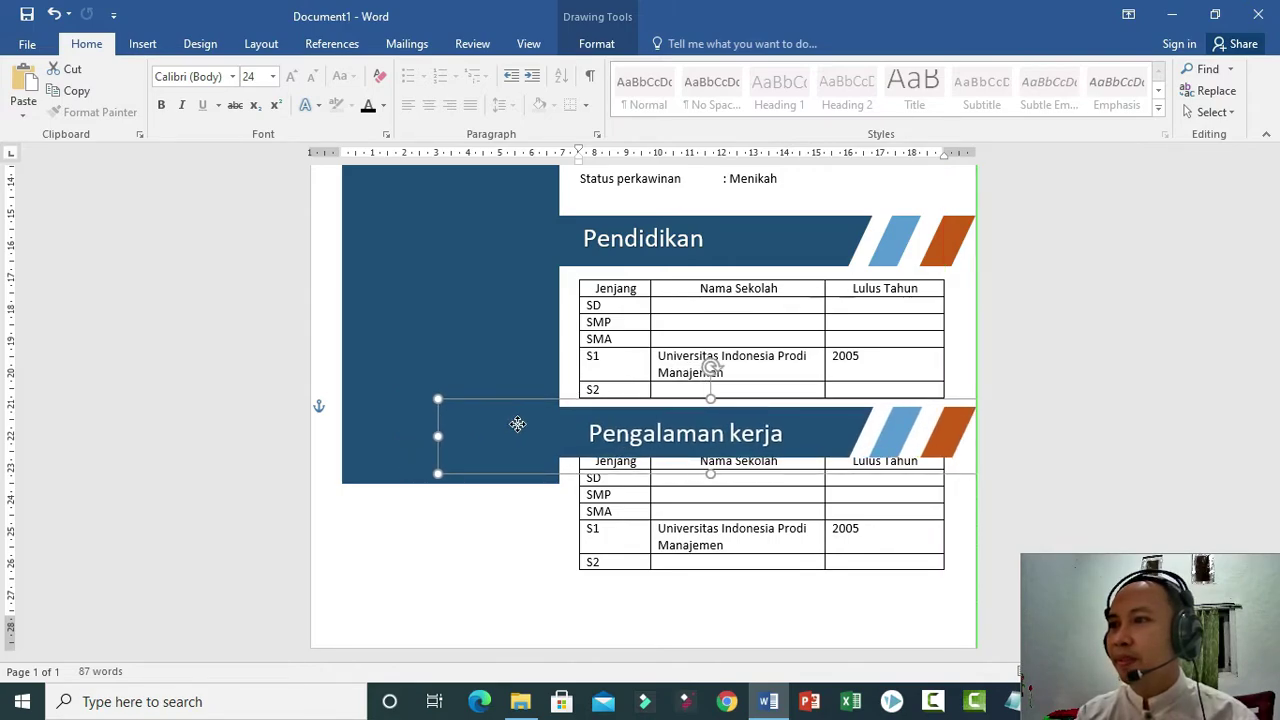
Add a blank line under the Pendidikan table, nudge the work banner, and extend the sidebar past it.
click(970, 354)
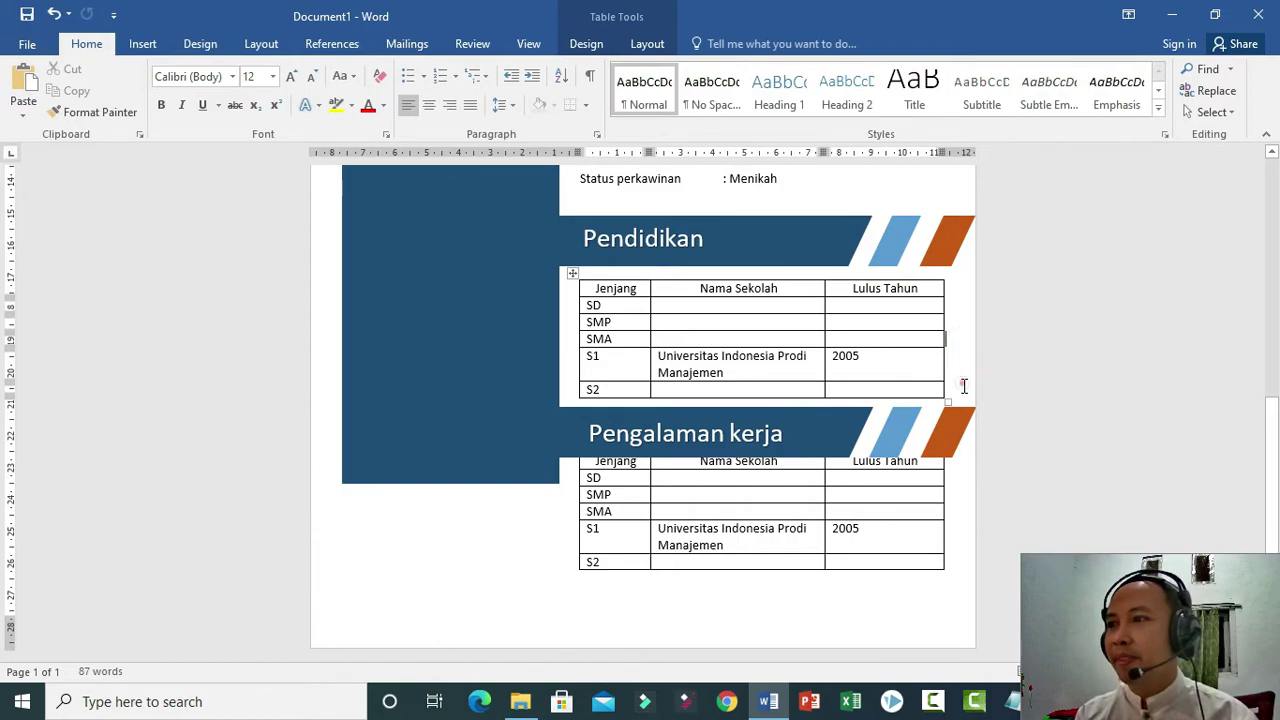
click(646, 404)
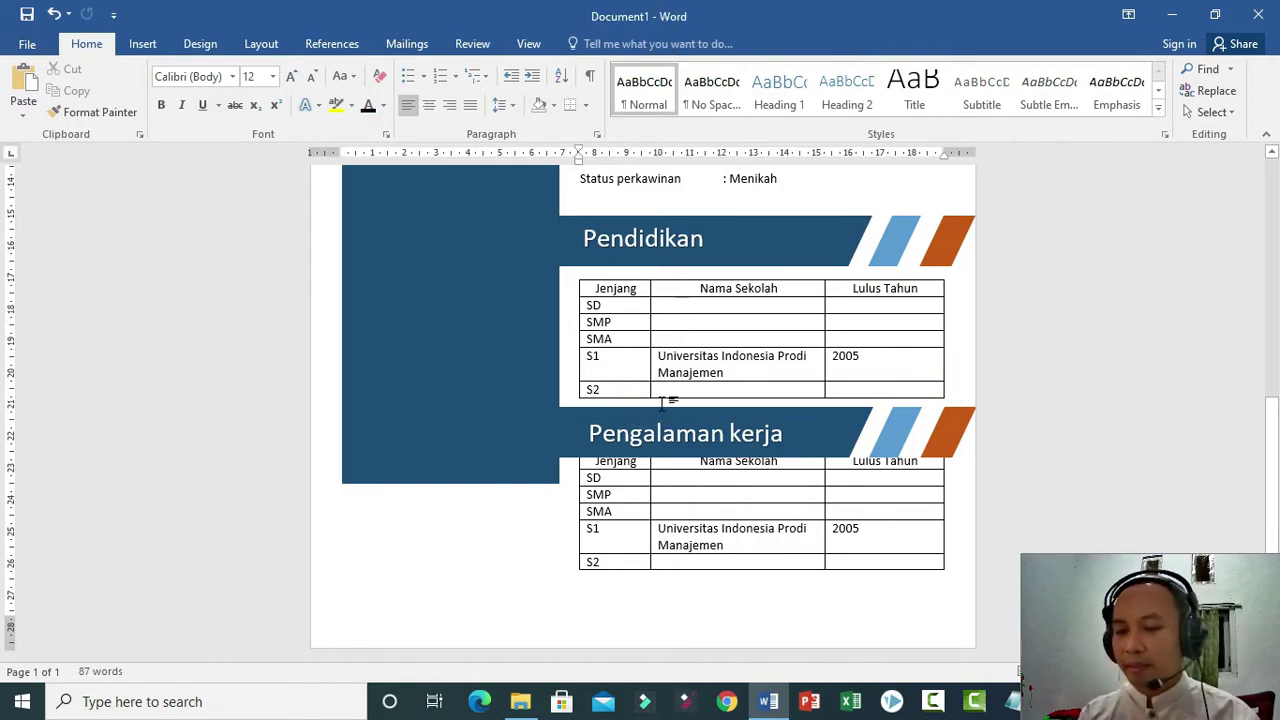
key(Return)
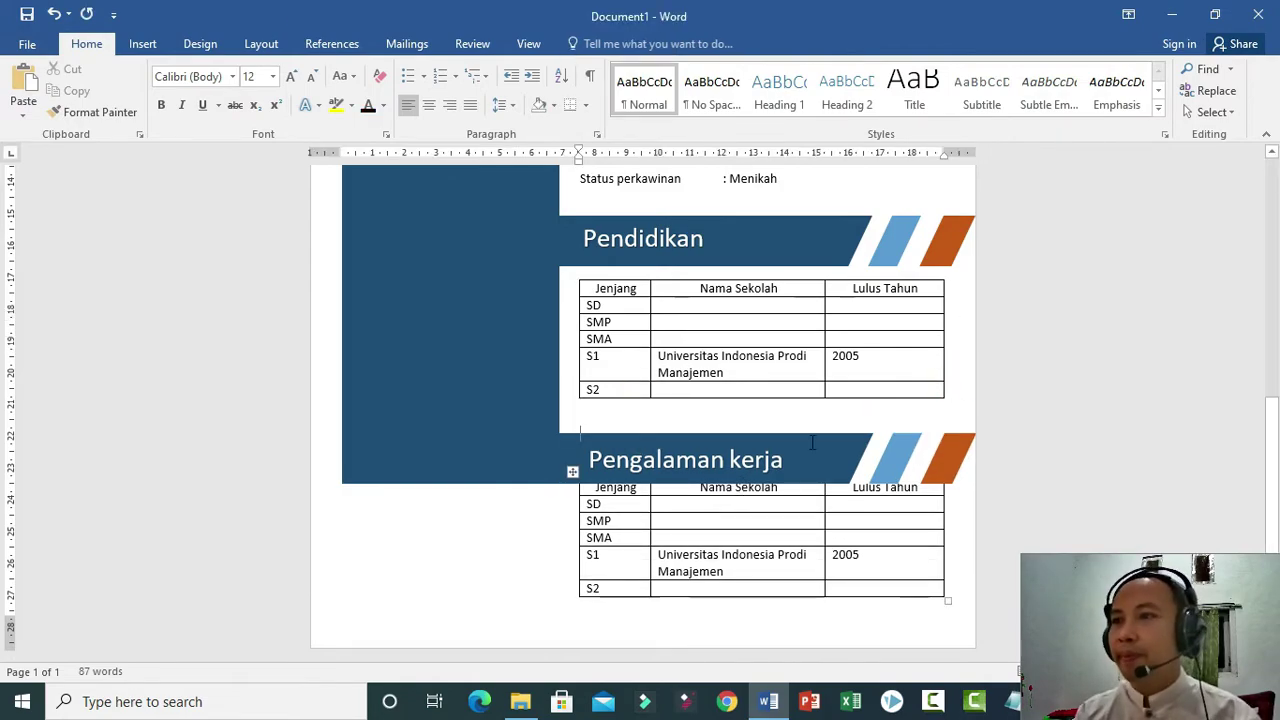
drag(815, 448, 818, 405)
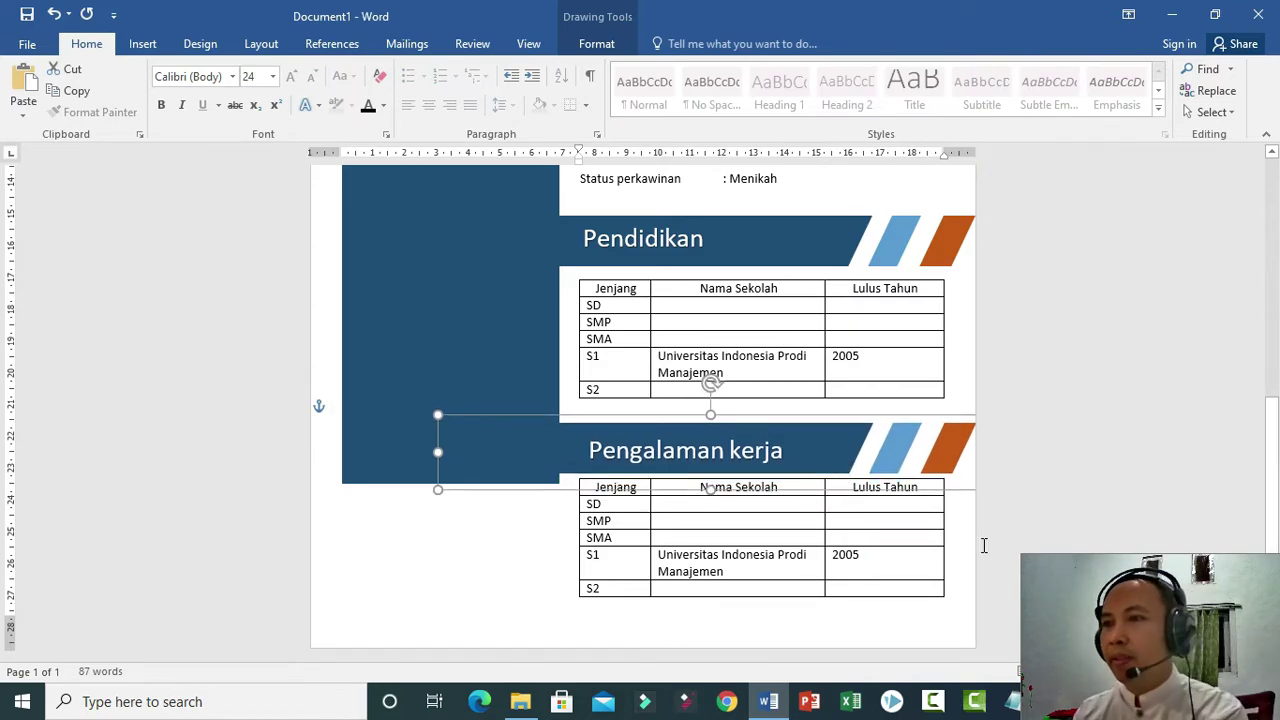
key(Up)
key(Up)
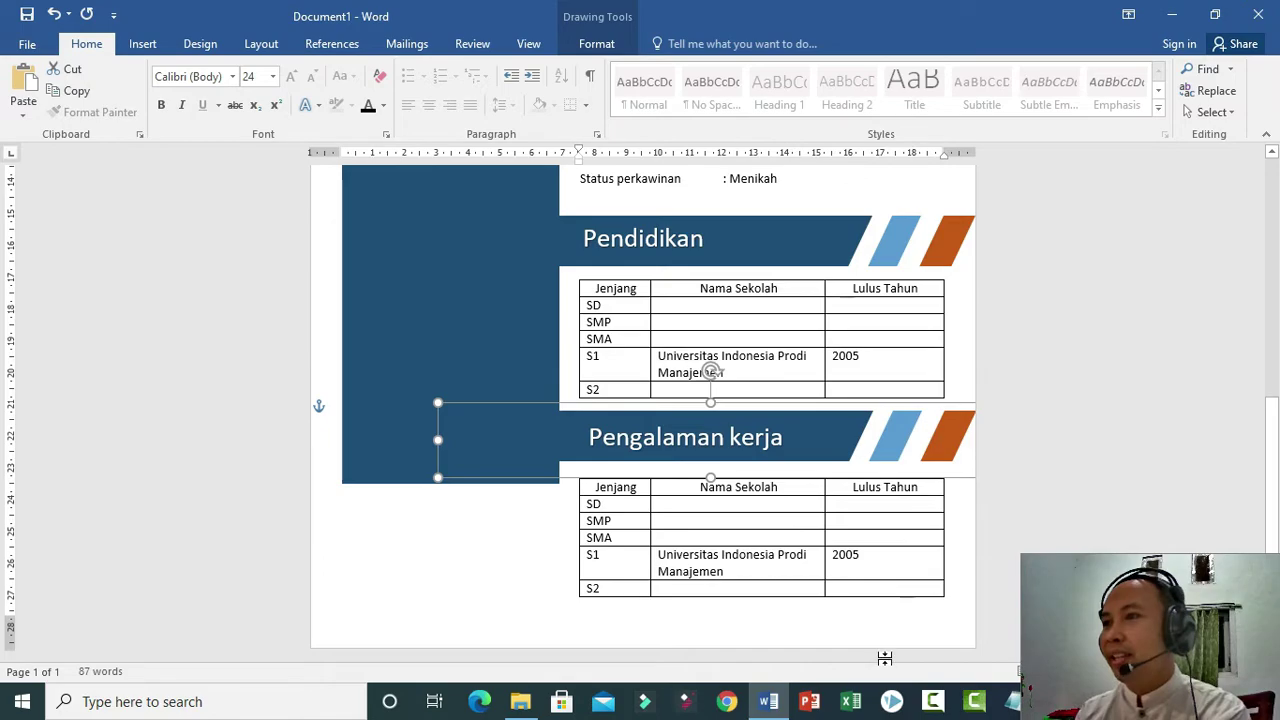
click(883, 654)
click(440, 437)
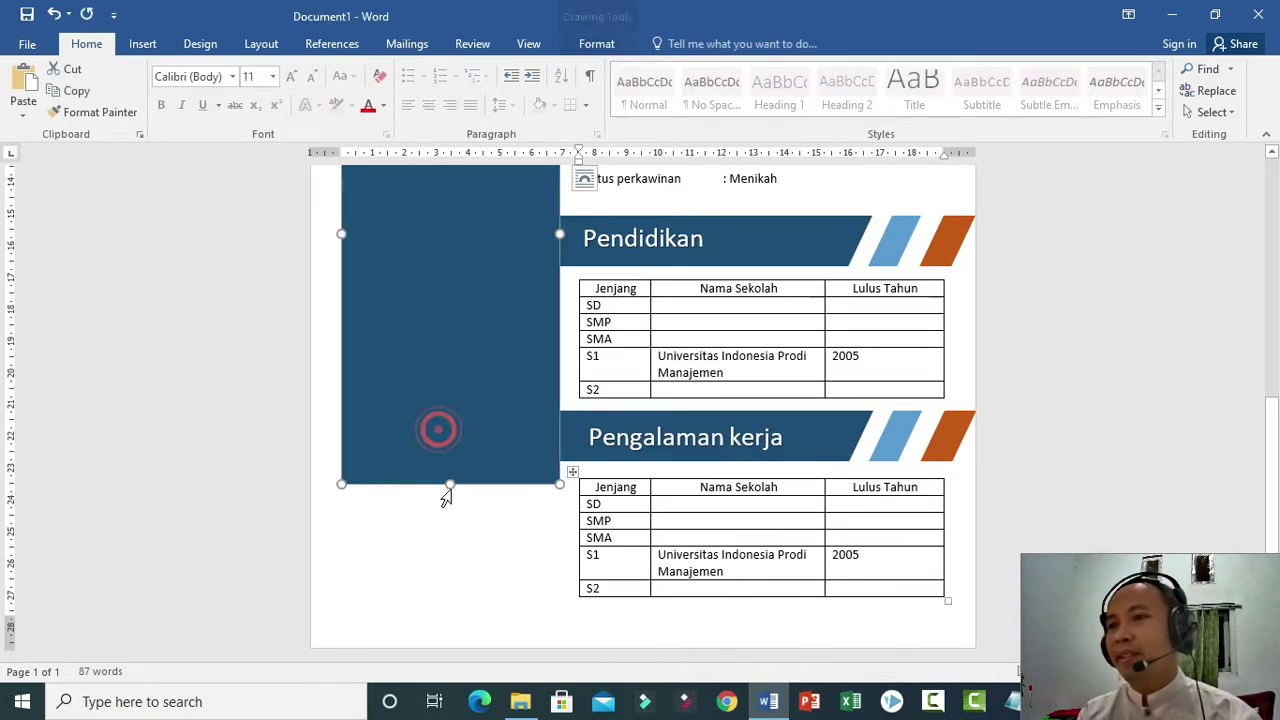
drag(450, 483, 453, 607)
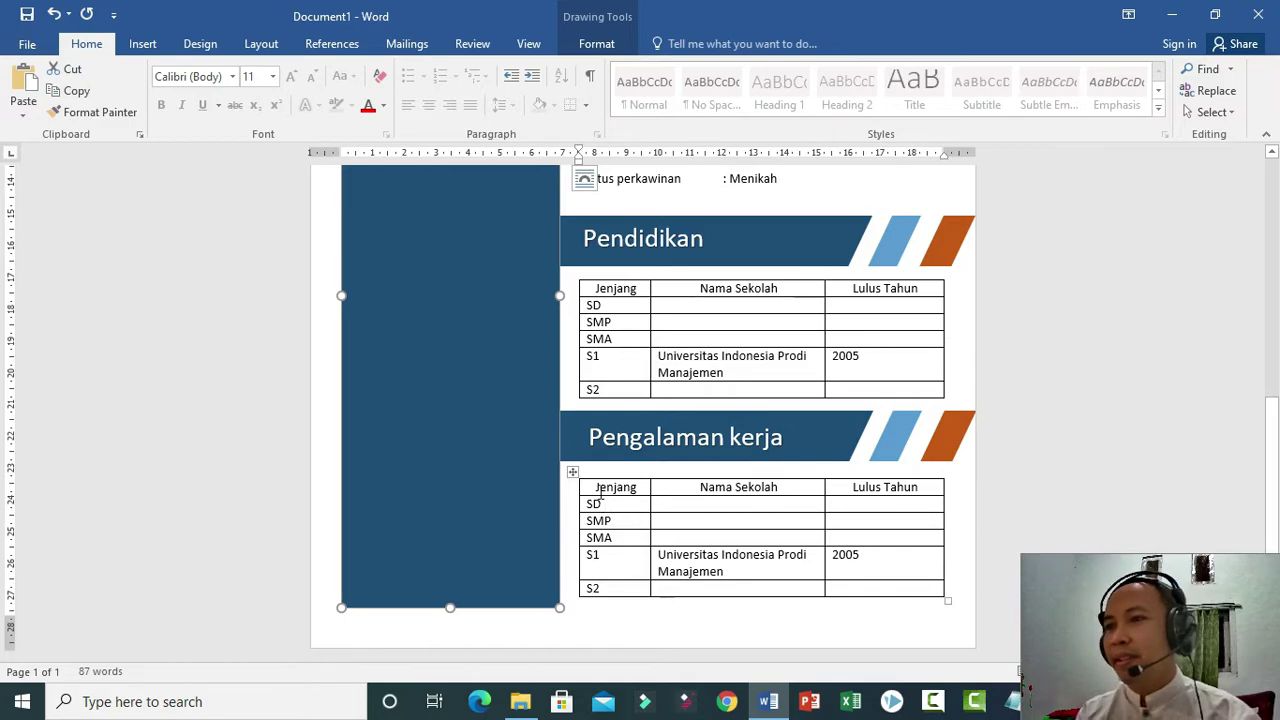
Change the work table headers to Tempat kerja, Tugas, Tahun, clear old rows, widen the first column.
click(597, 488)
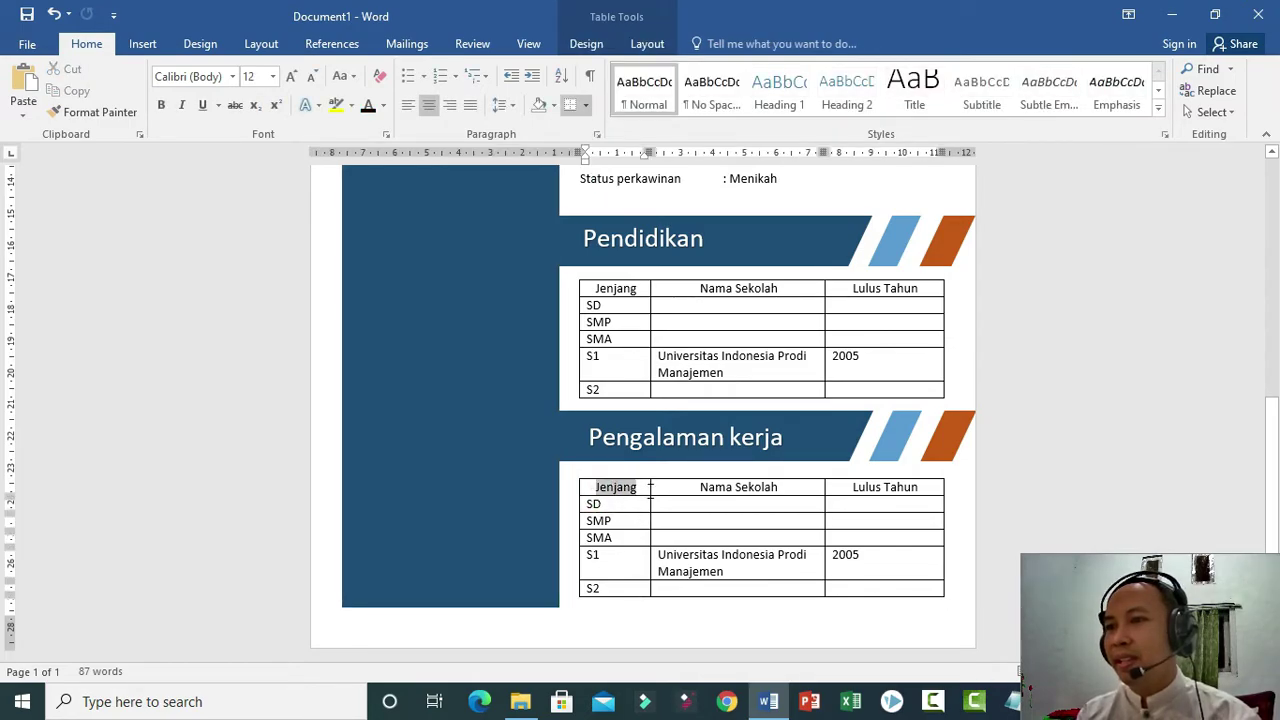
double_click(612, 487)
text(Tema)
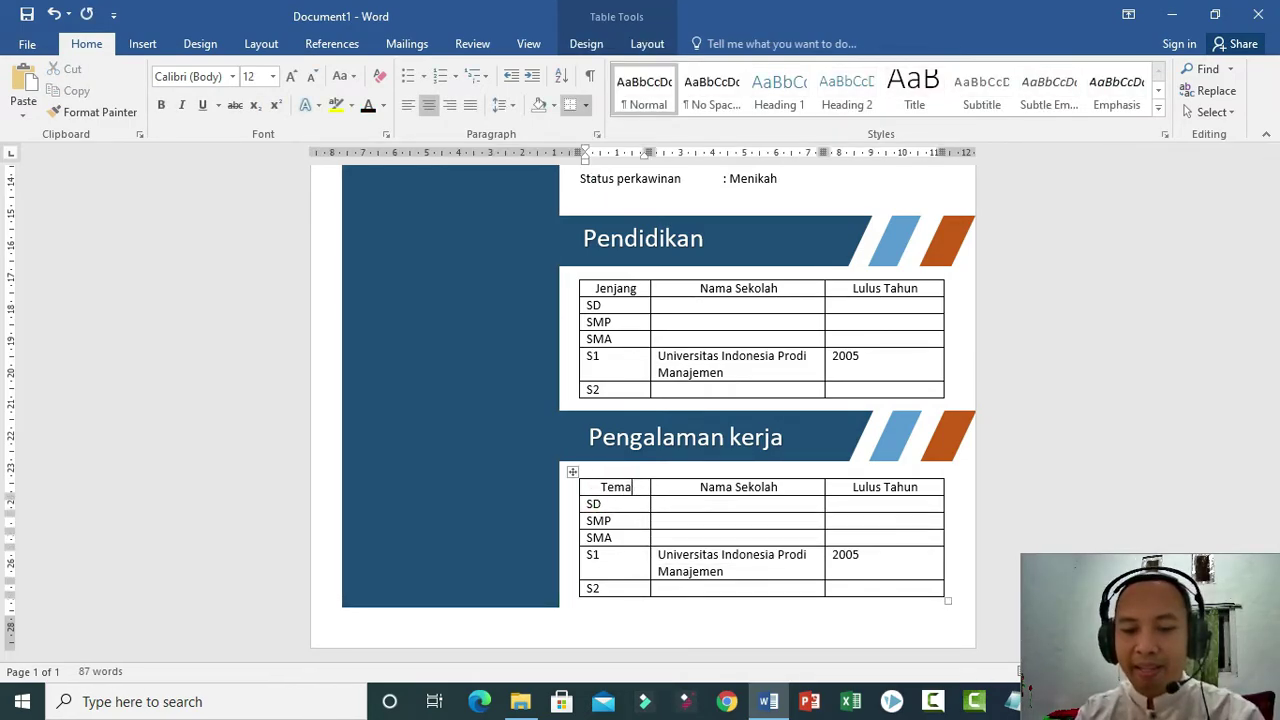
text(pat kerja)
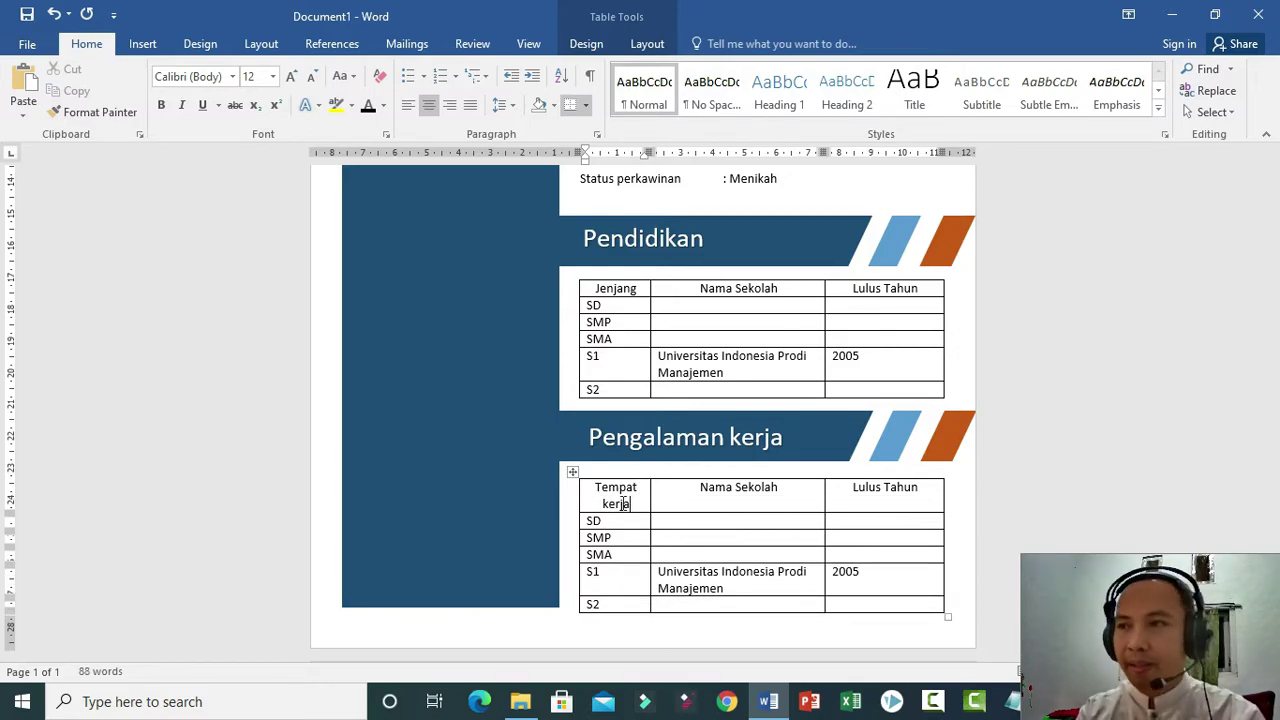
key(Tab)
text(Tugas)
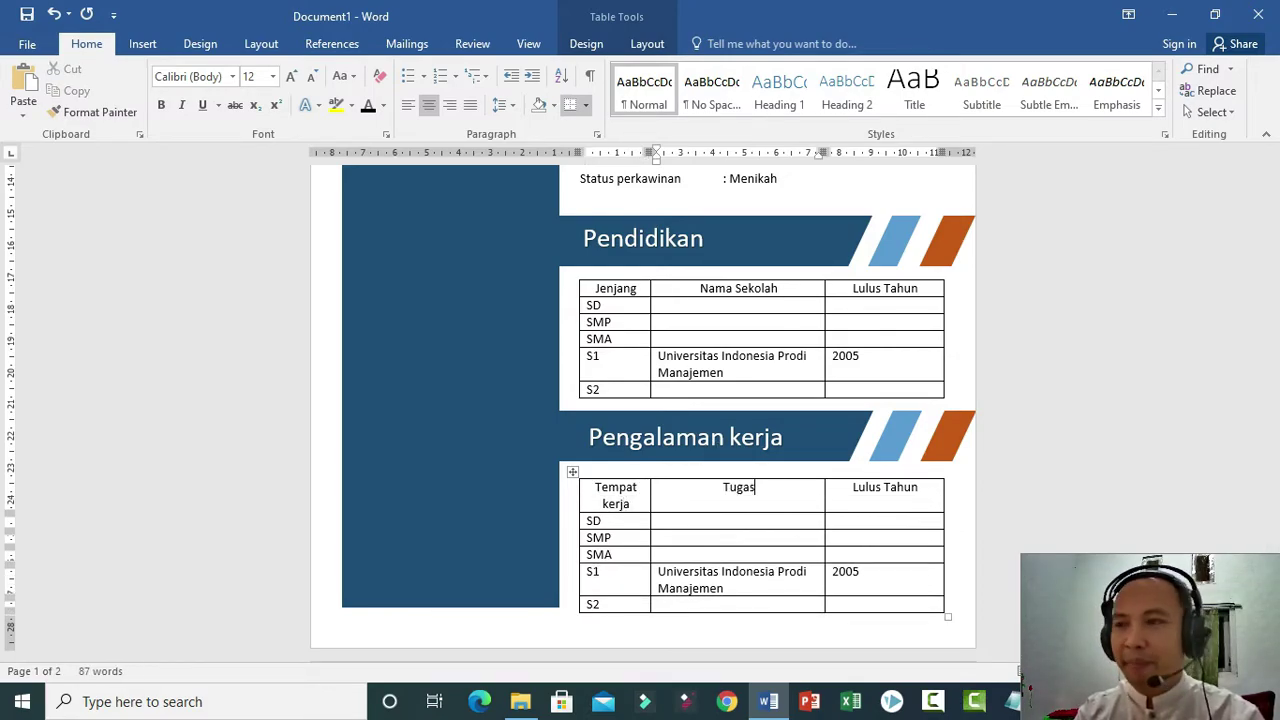
key(Tab)
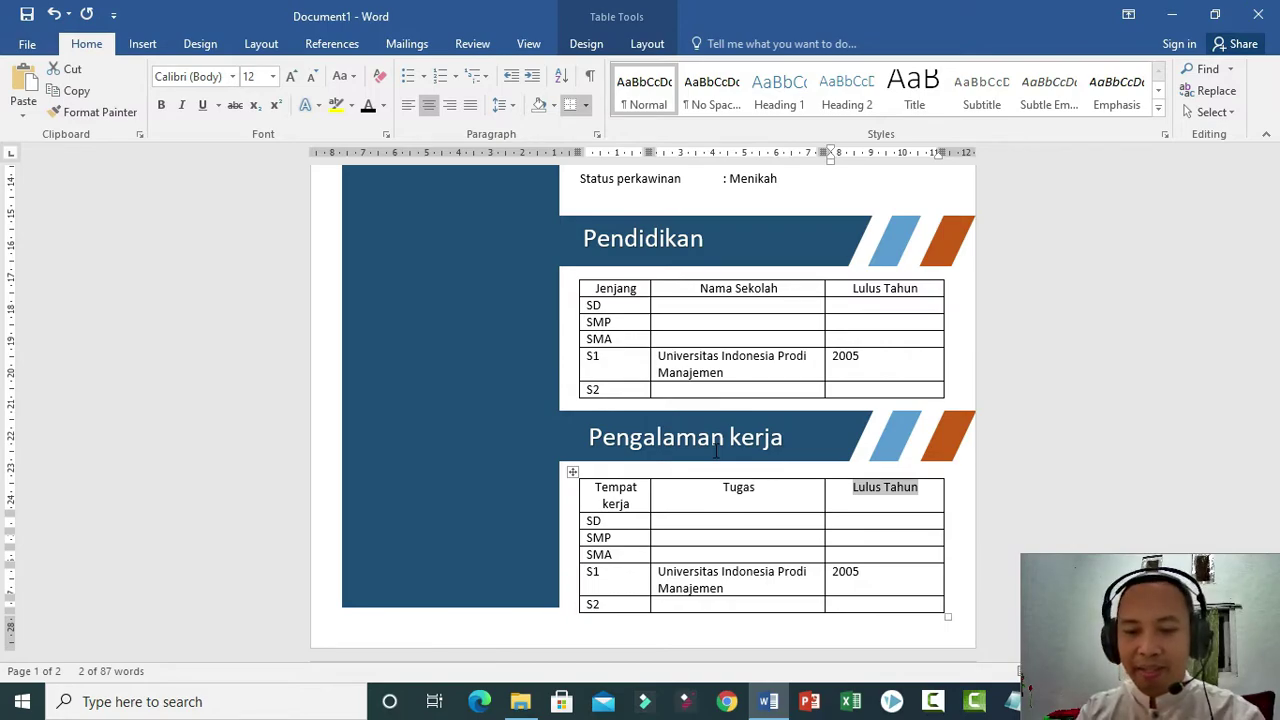
text(Tah)
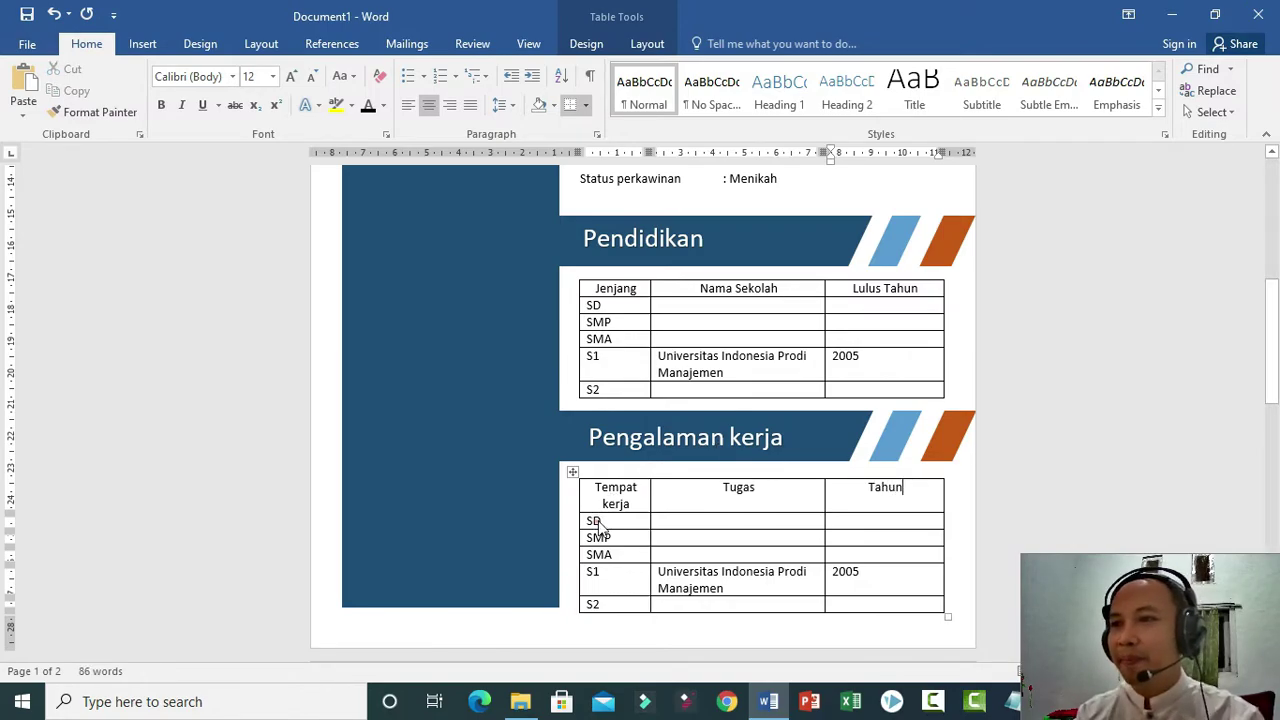
drag(600, 522, 857, 606)
key(Delete)
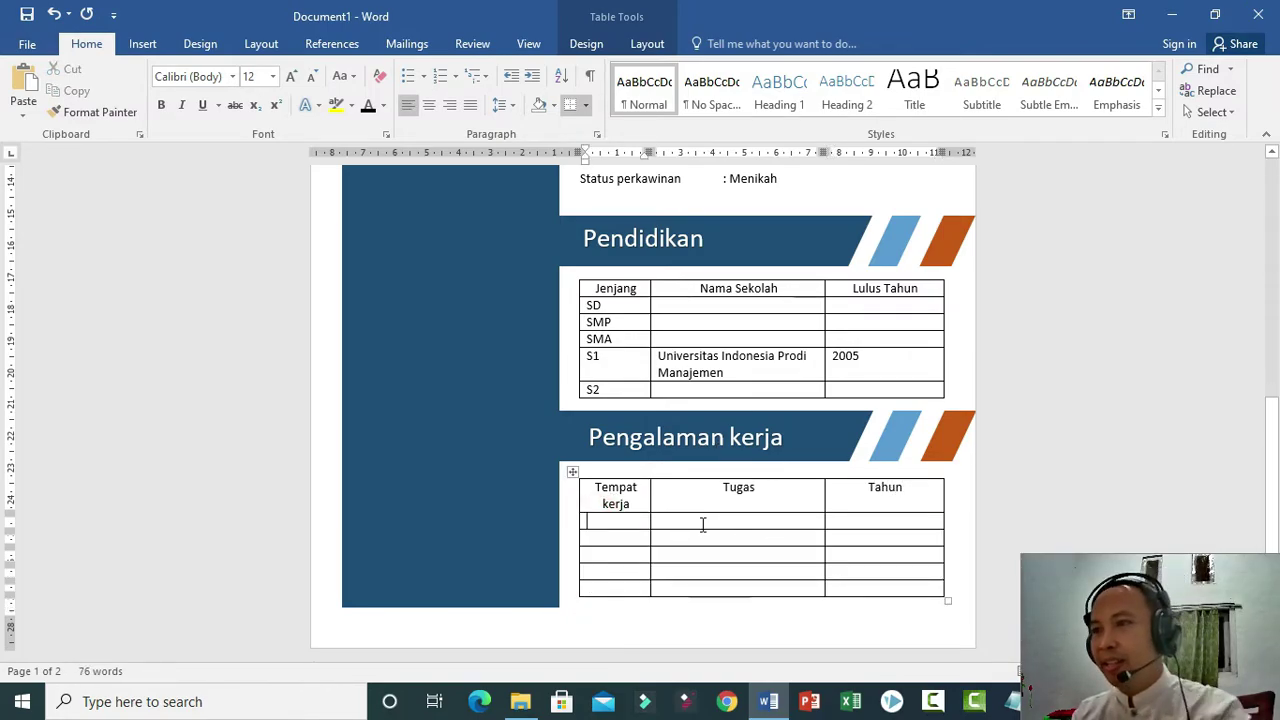
drag(650, 500, 733, 505)
Fill the first work row with PT ABC Delima, Direktur and a centred 2006.
click(675, 507)
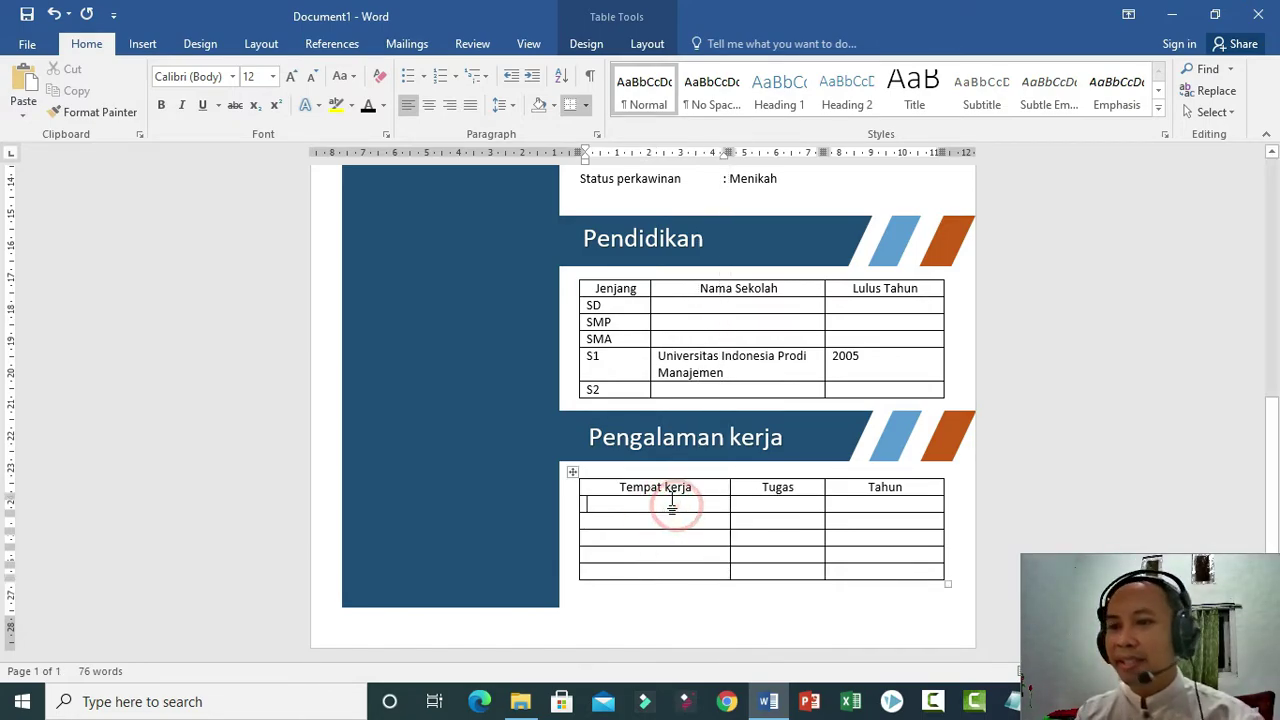
text(PT ABC Delima)
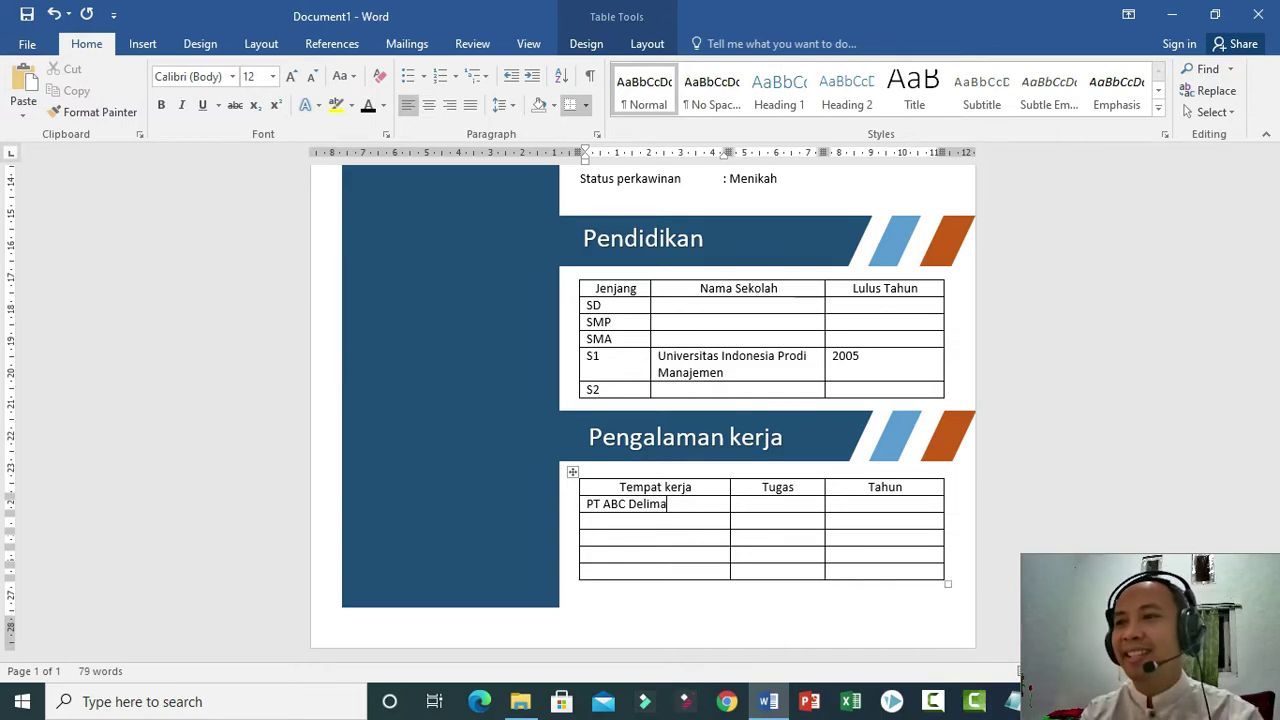
click(751, 499)
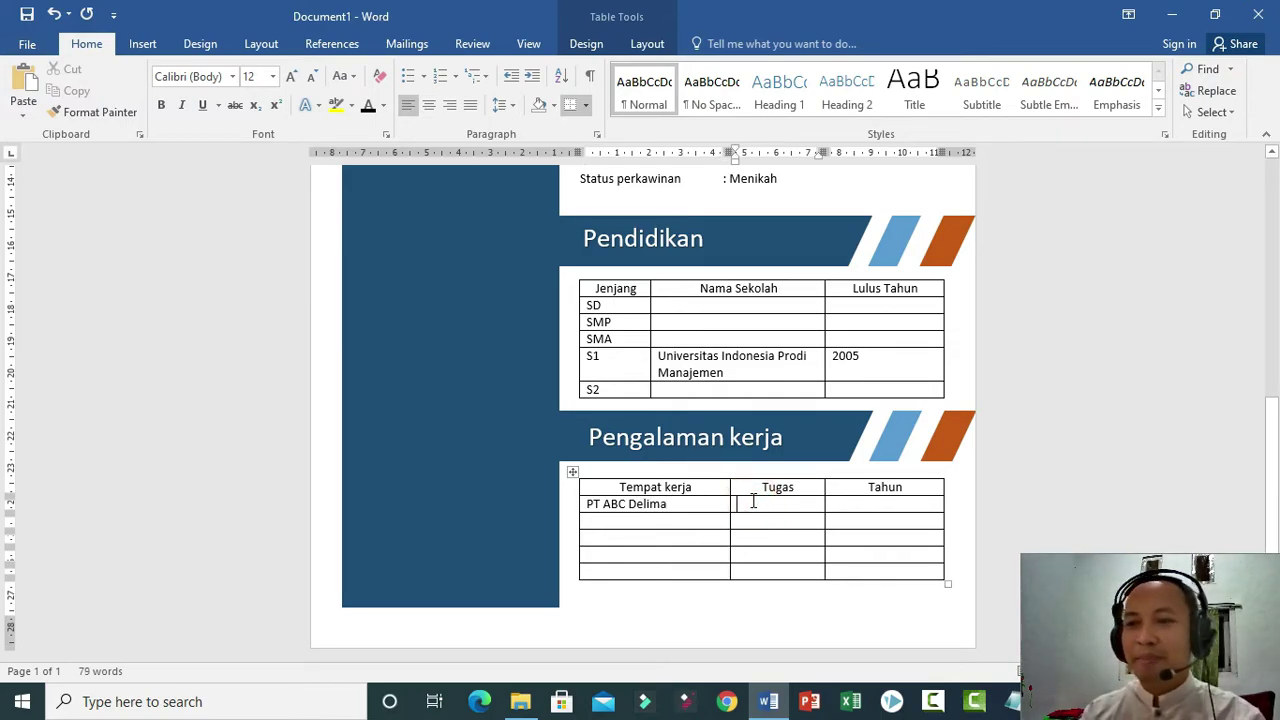
text(Direktur)
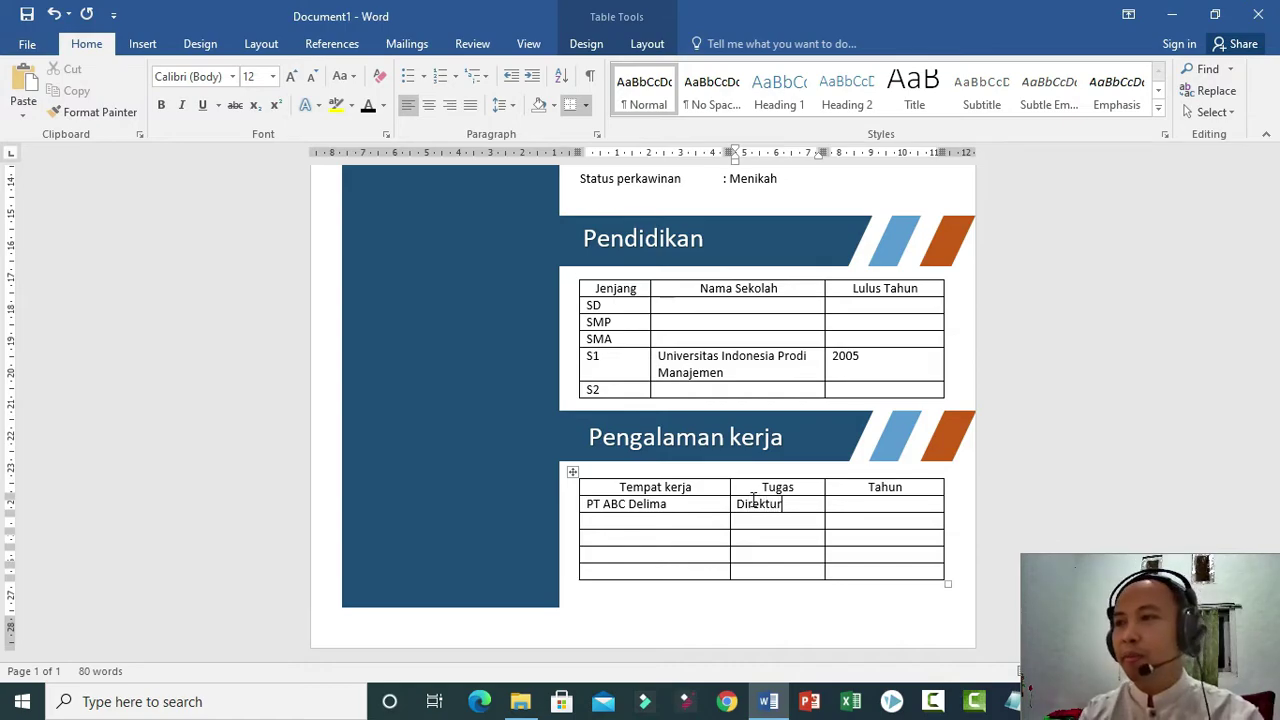
key(Tab)
text(20)
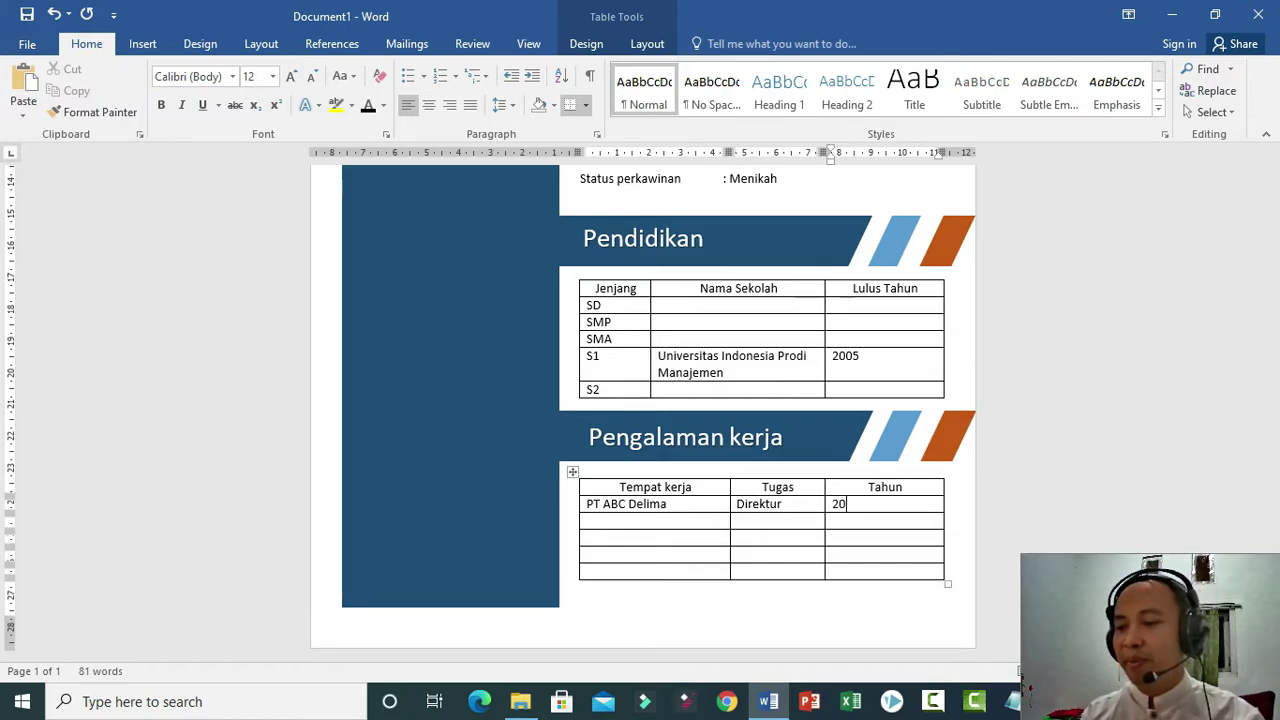
text(06)
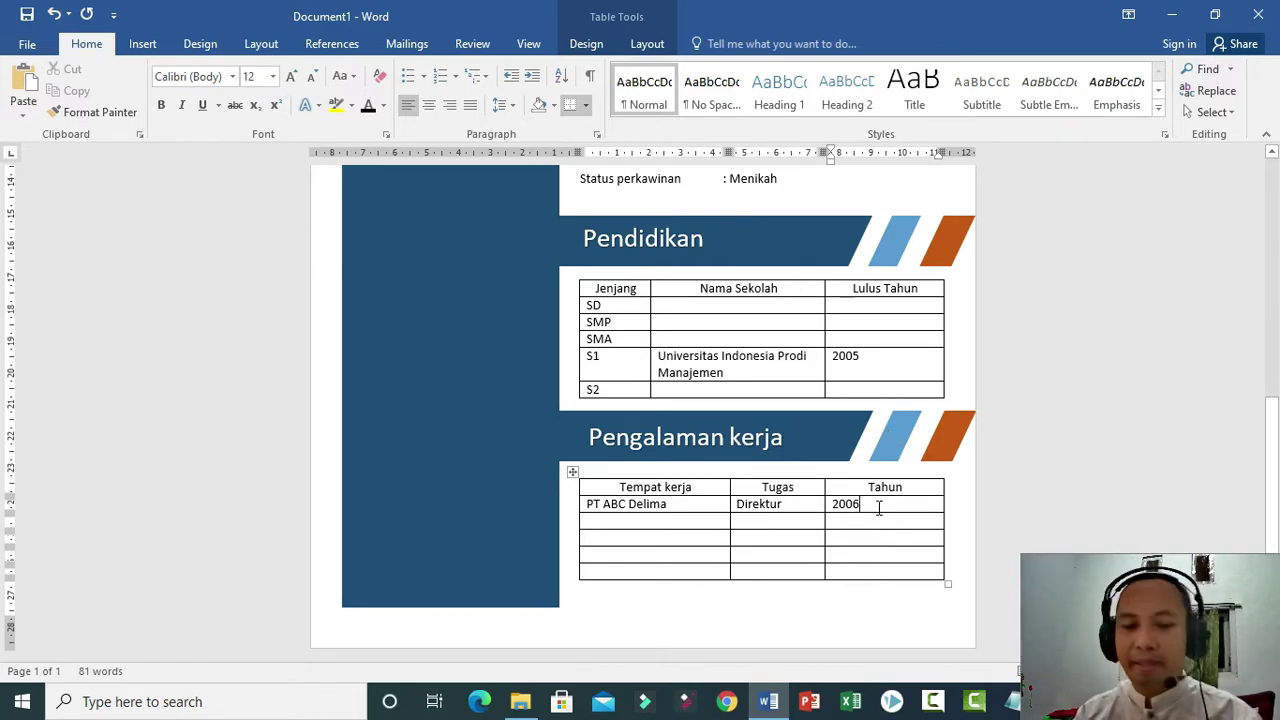
key(ctrl+e)
Select the navy sidebar stripe below the photo and show its Drawing Tools Format options.
scroll(560, 450, up, 3)
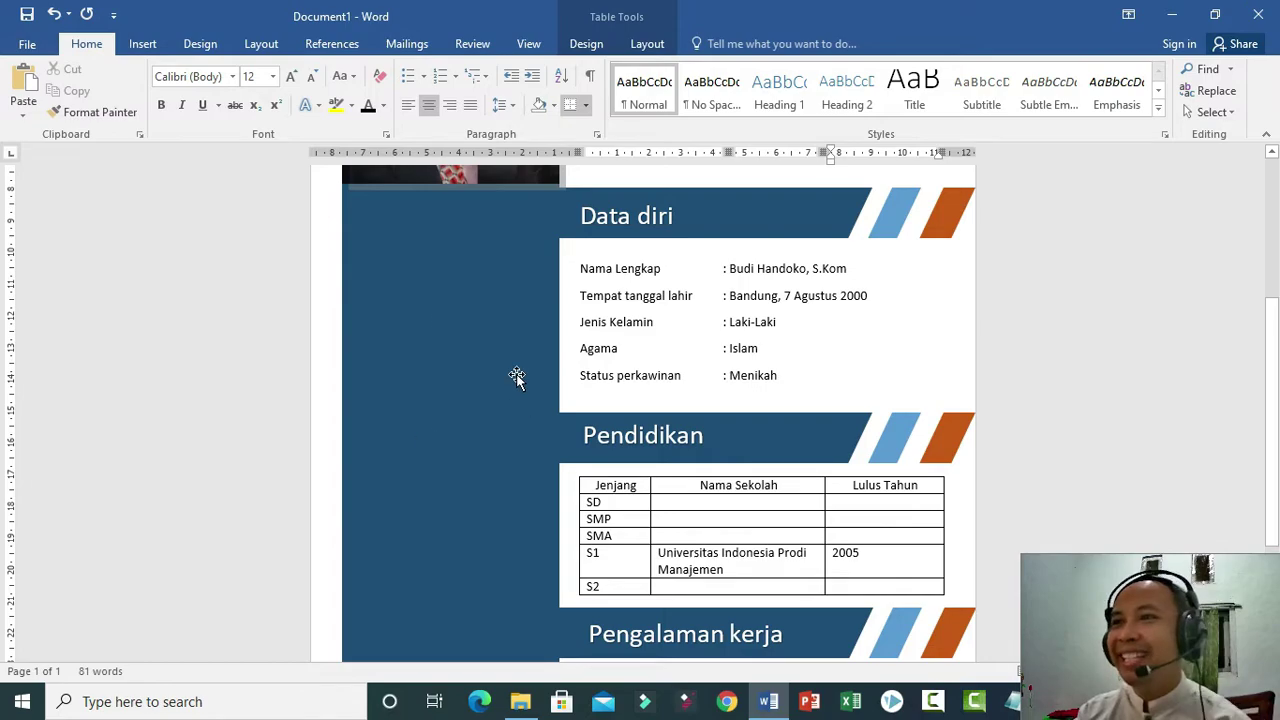
scroll(510, 400, up, 3)
scroll(432, 487, up, 1)
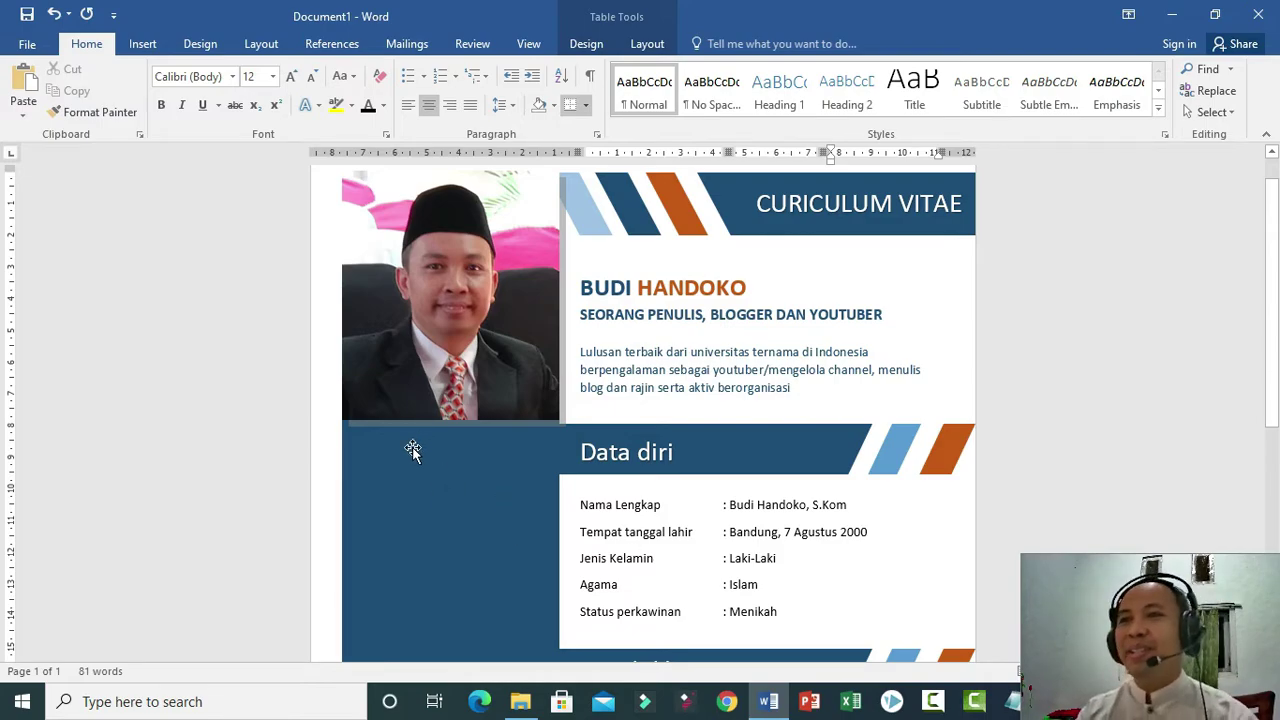
click(462, 552)
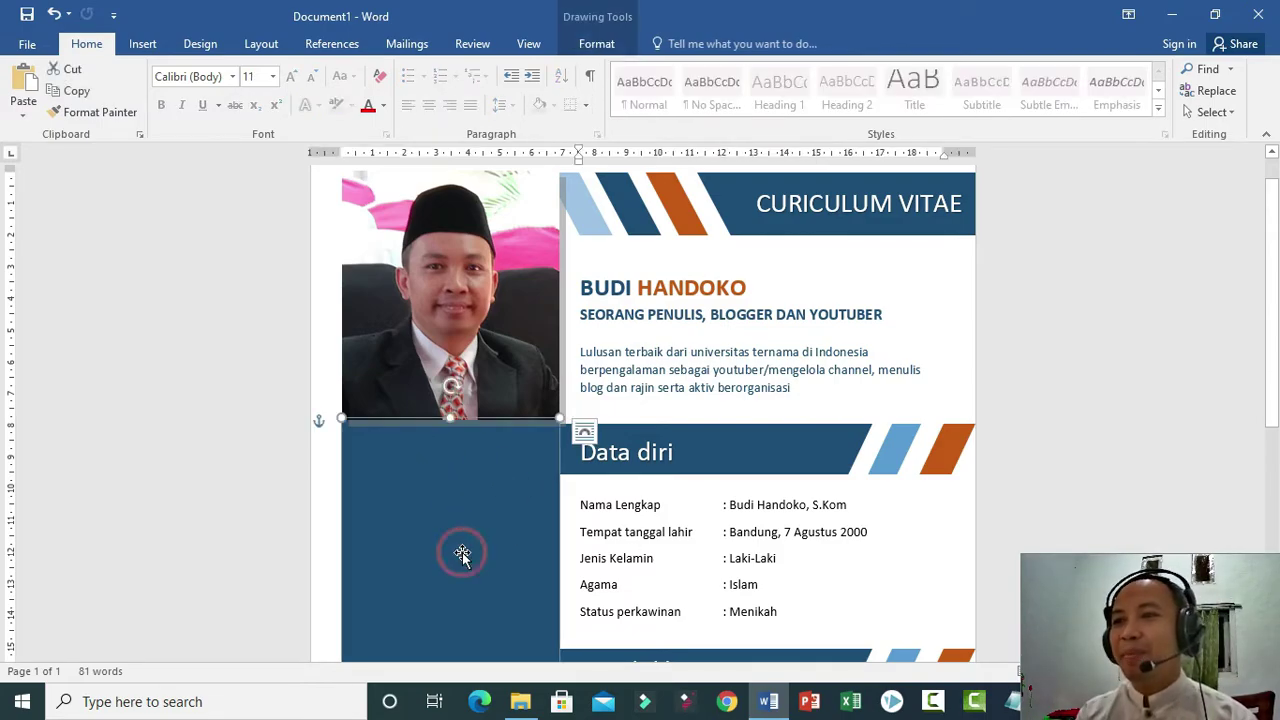
click(597, 46)
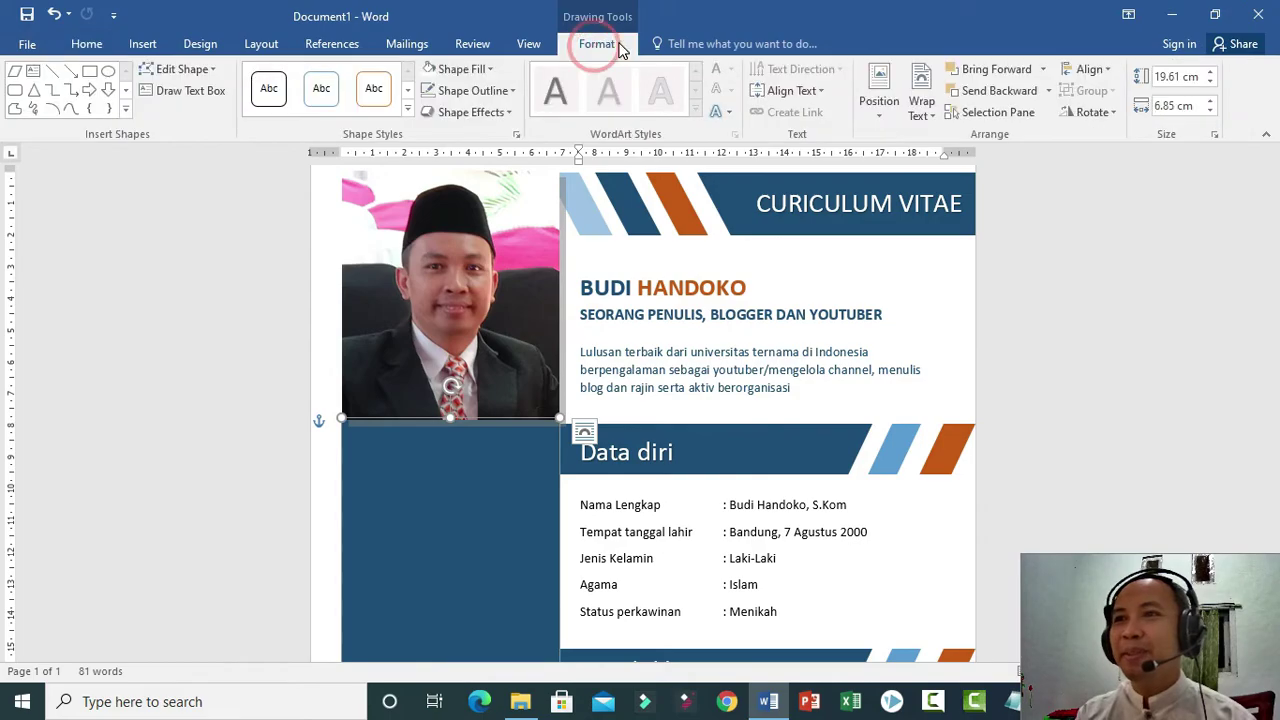
Give the navy sidebar stripe an outer drop shadow effect.
click(505, 112)
mouse_move(525, 167)
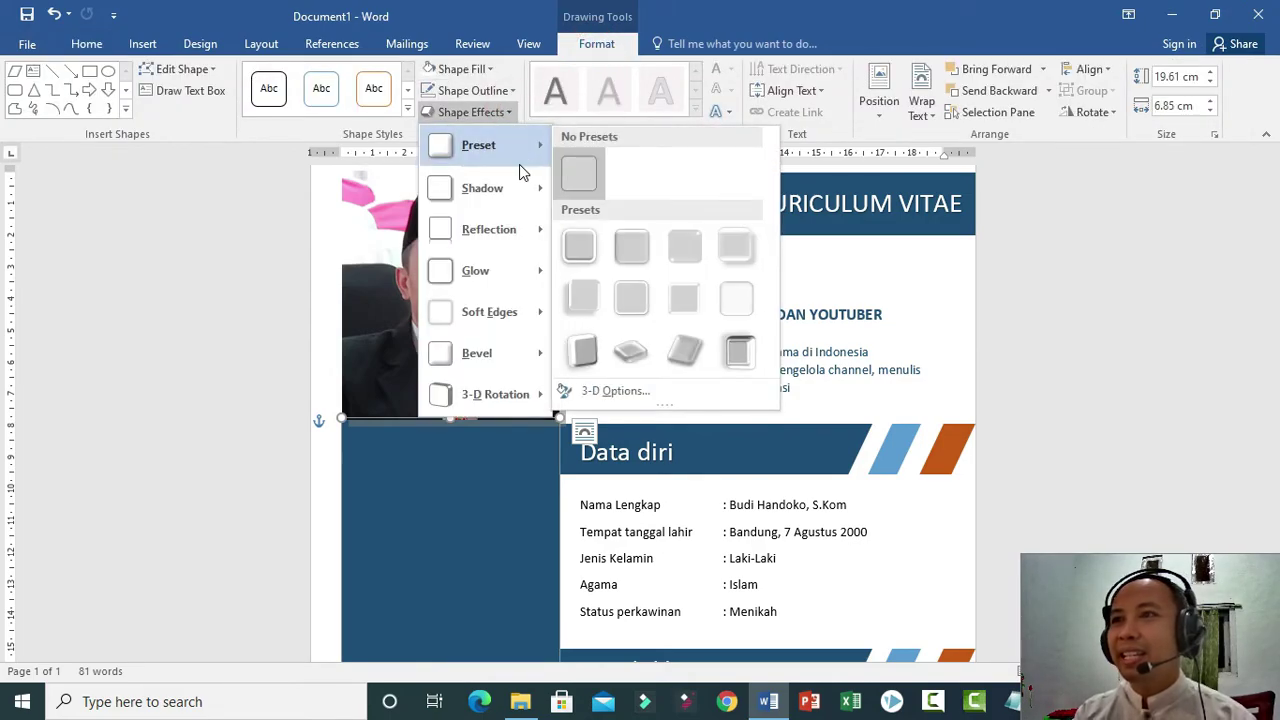
mouse_move(530, 200)
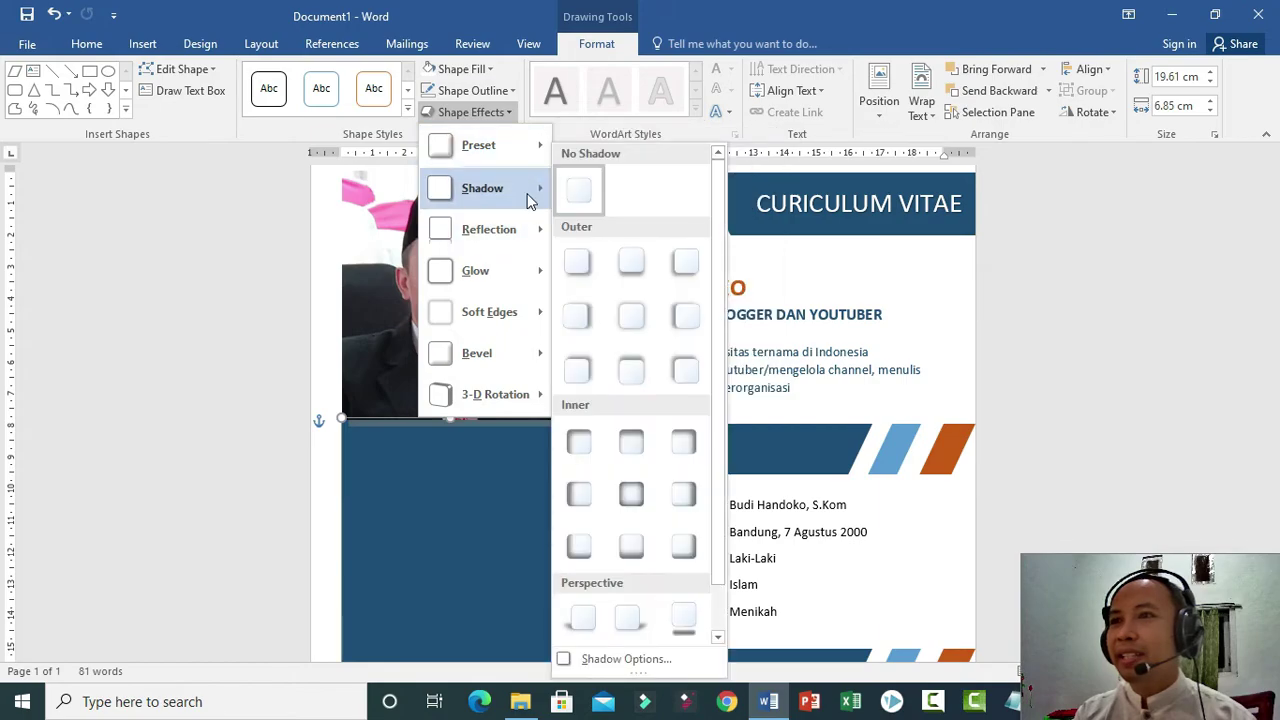
click(586, 259)
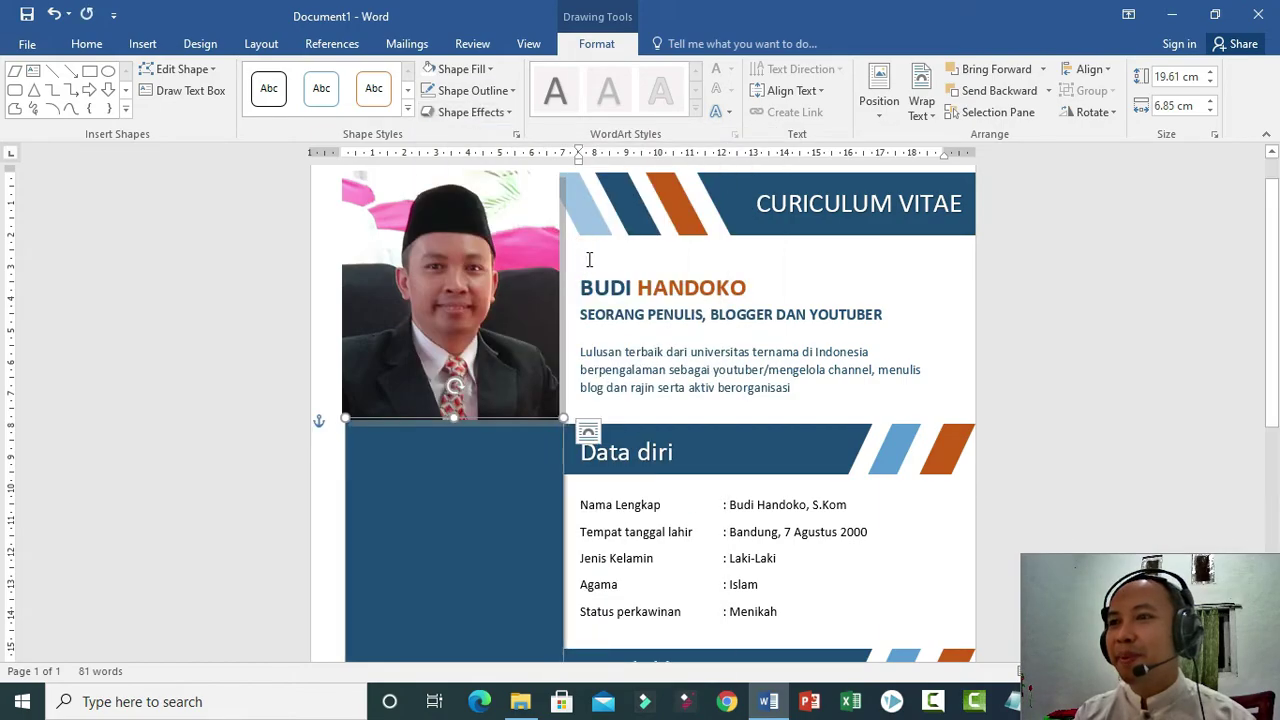
click(716, 358)
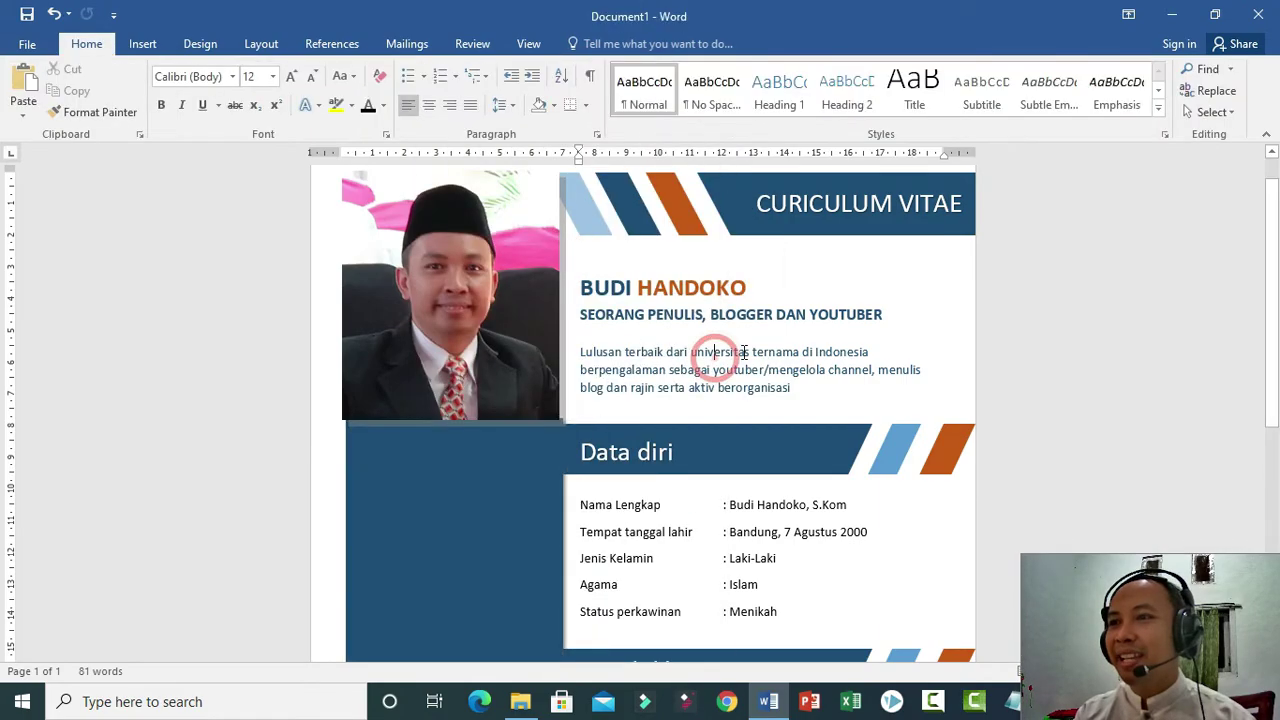
click(469, 500)
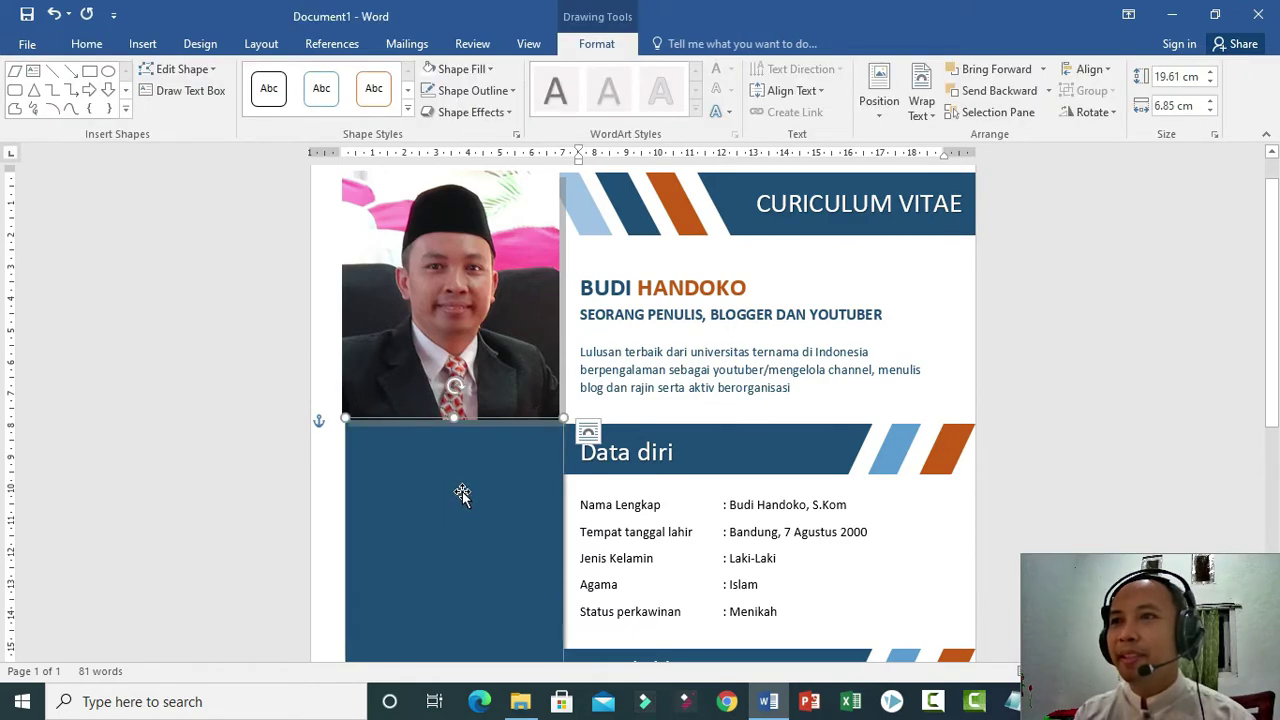
scroll(461, 493, down, 3)
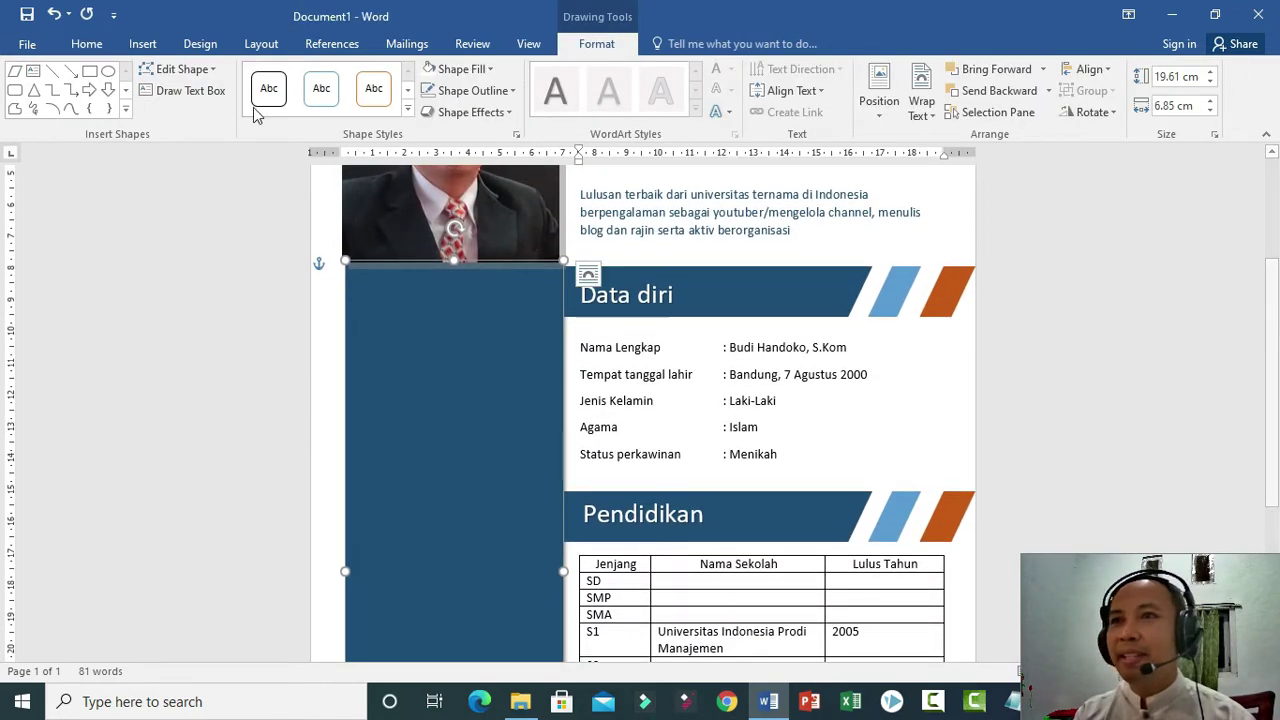
Copy the Data diri heading onto the navy sidebar, retitle it 'Kontak', and add a line below.
click(638, 295)
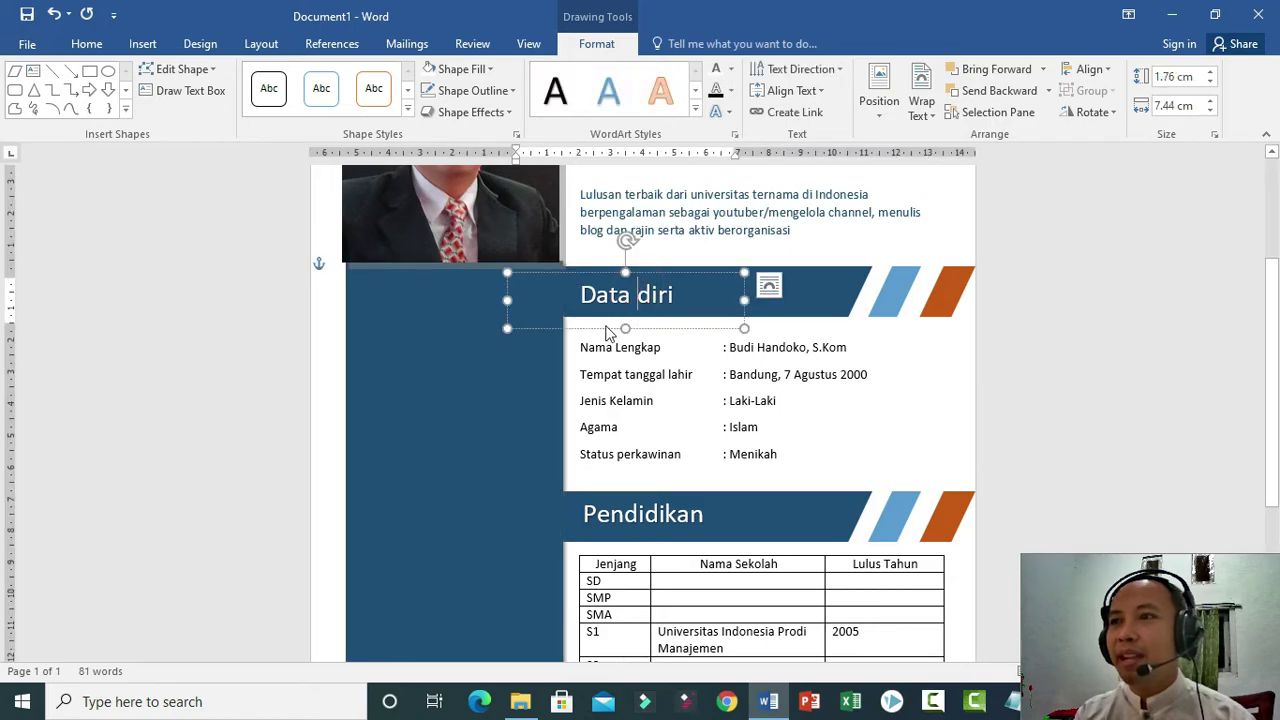
drag(606, 335, 442, 330)
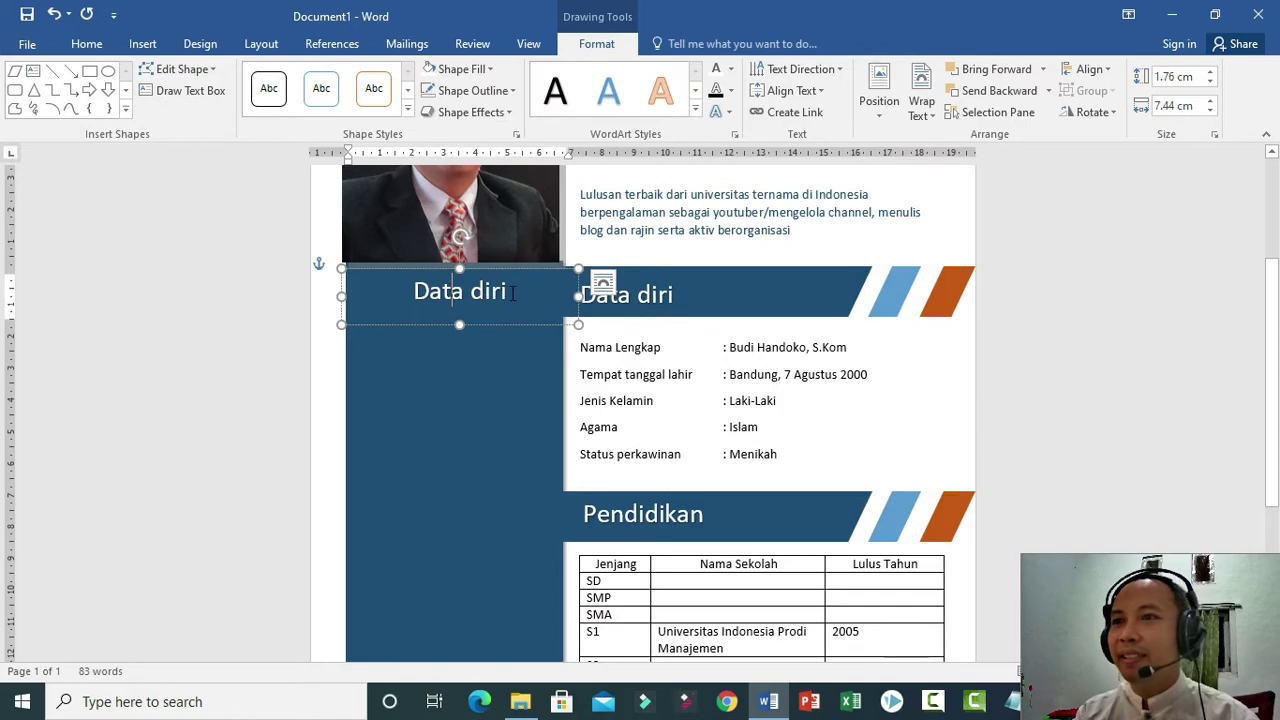
drag(508, 292, 378, 293)
text(Kontak)
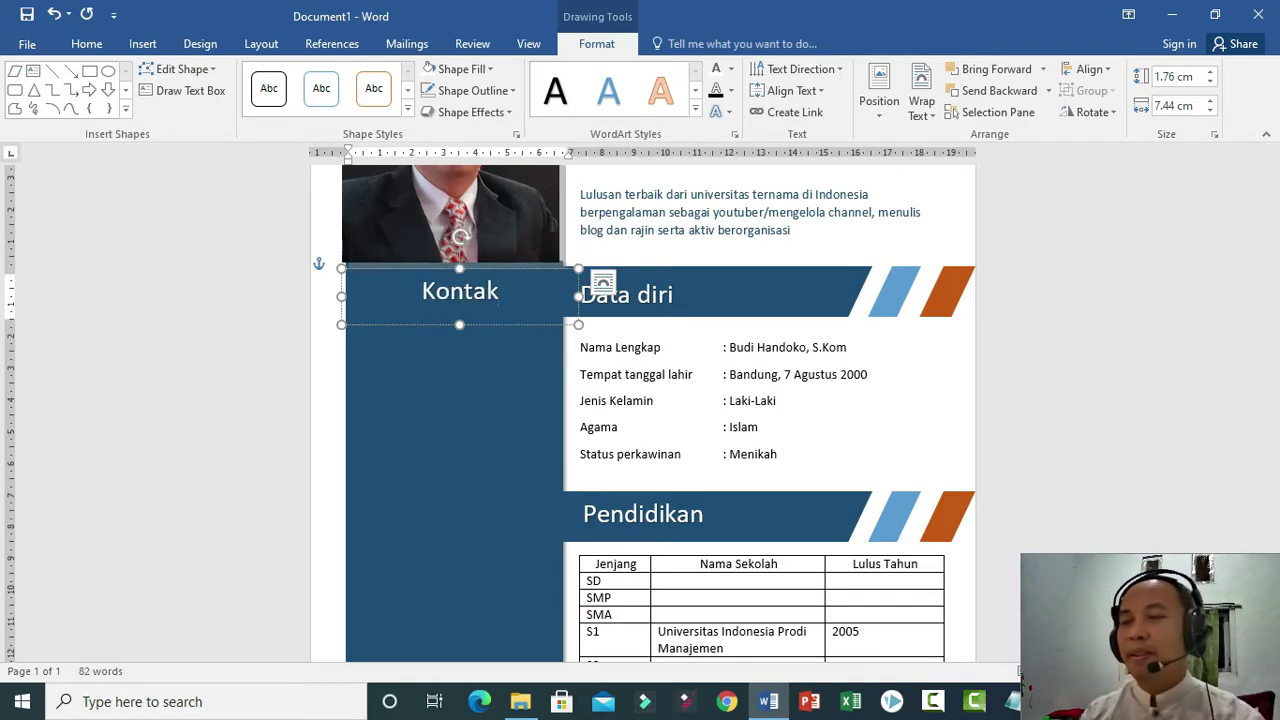
key(Return)
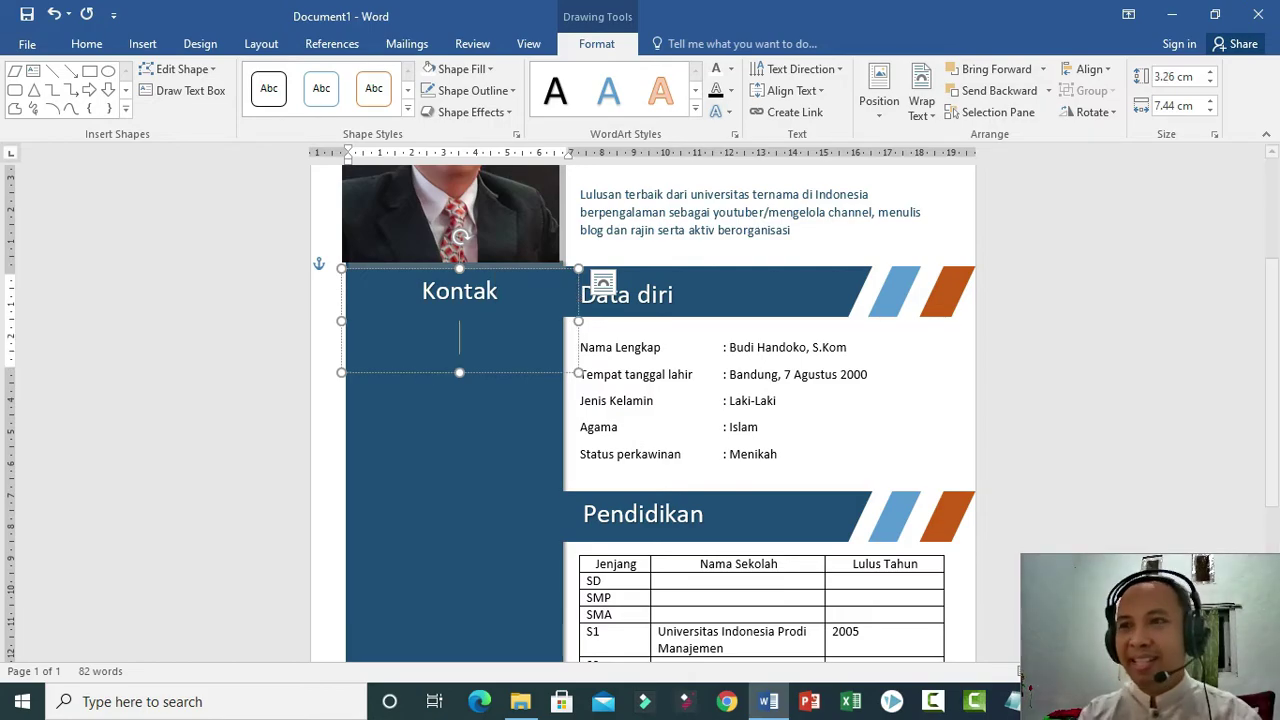
Type the contact's e-mail address in 12 pt under Kontak, making its first letter lowercase.
click(86, 43)
click(272, 77)
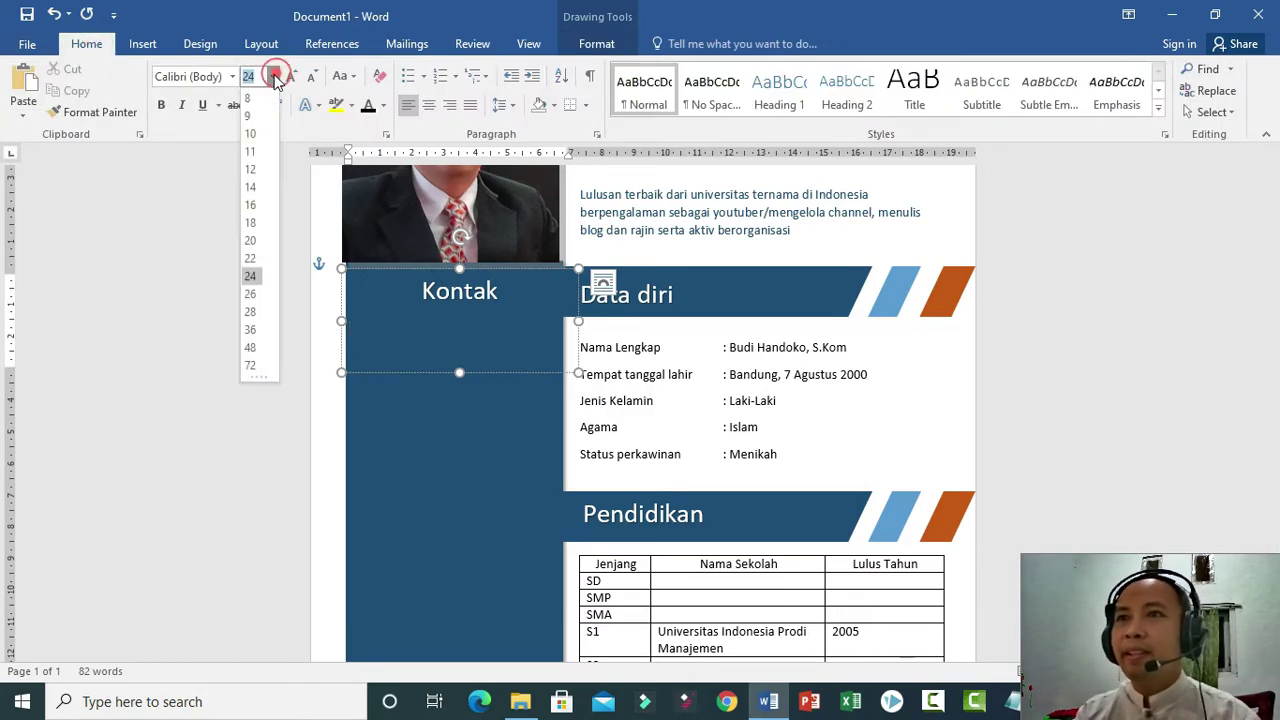
click(251, 170)
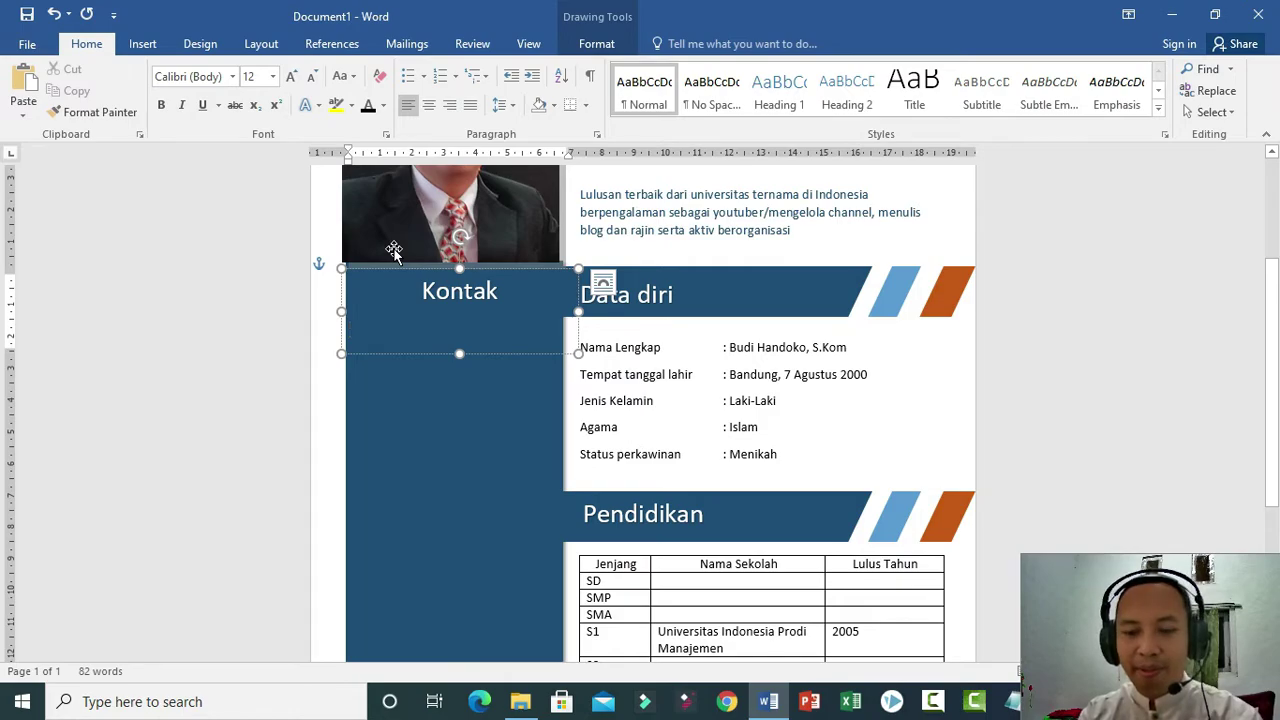
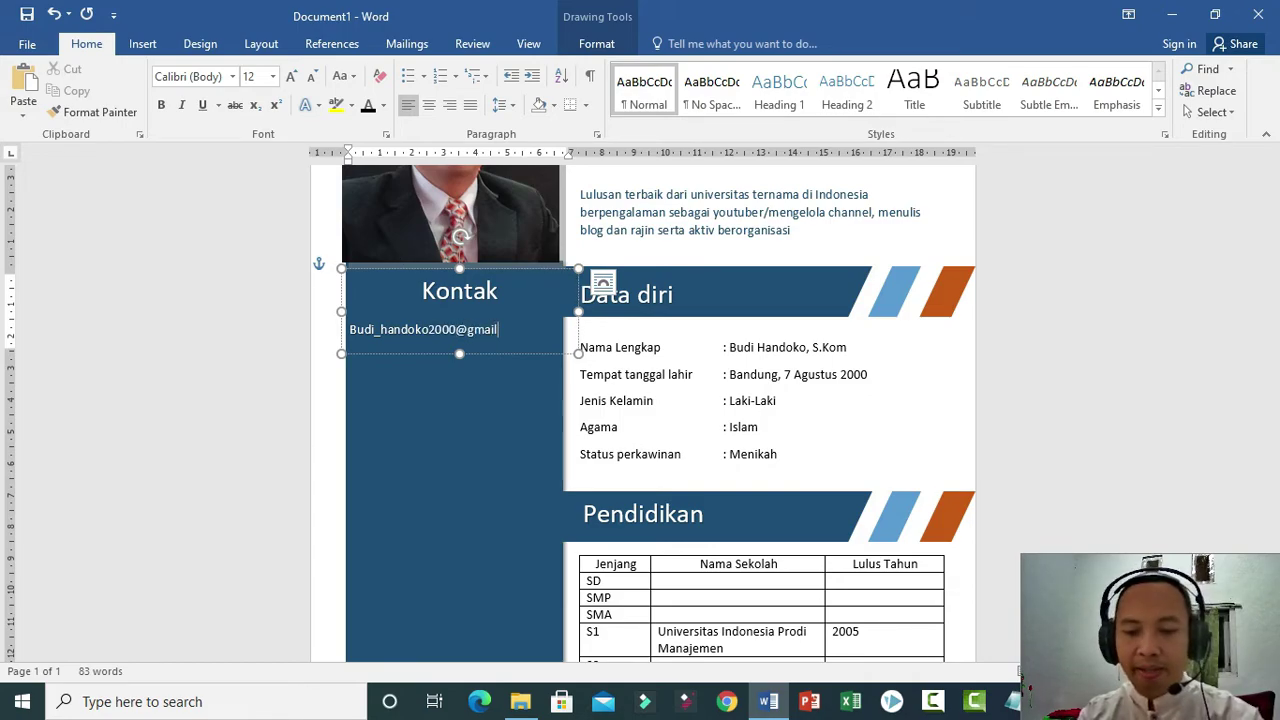
click(350, 331)
key(Delete)
text(b)
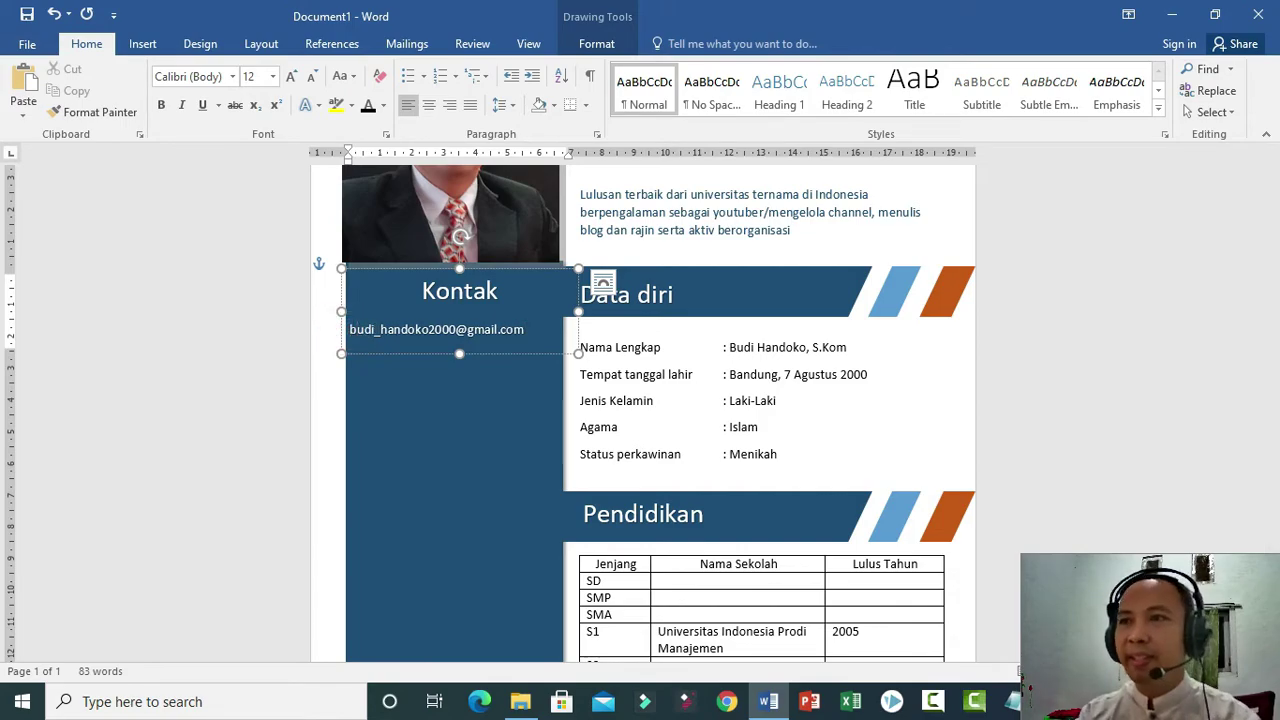
click(349, 332)
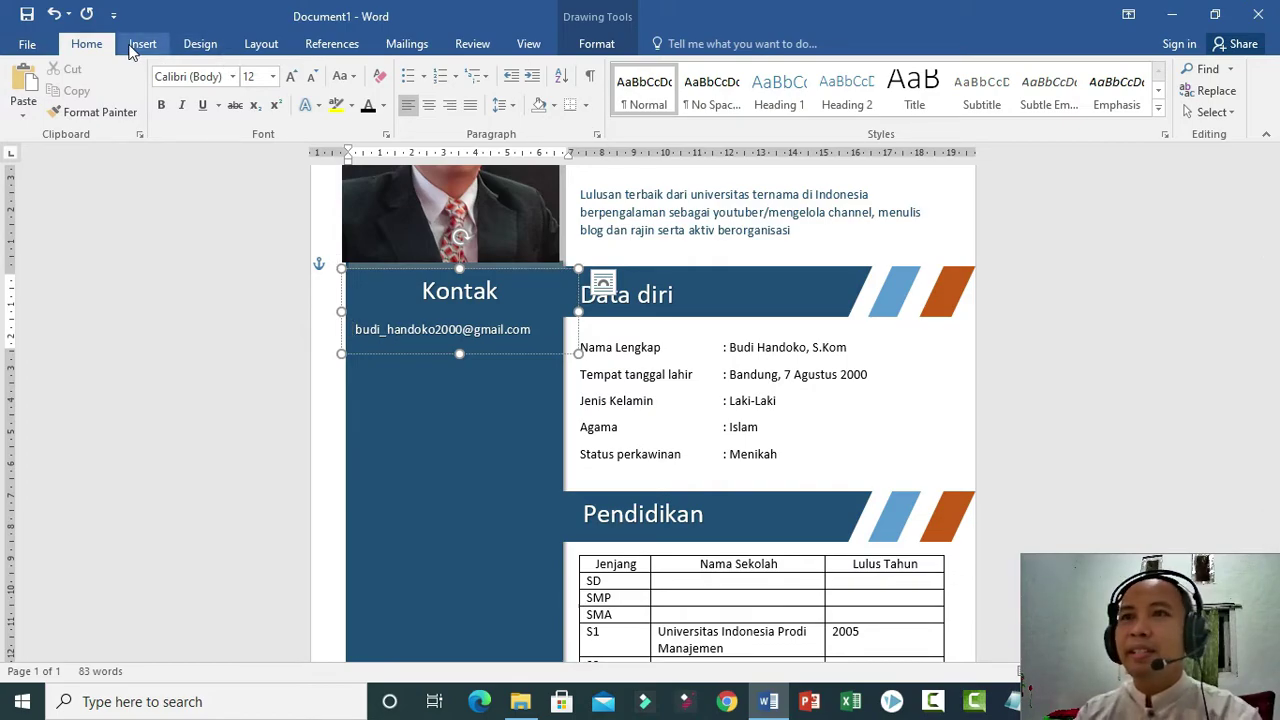
Insert the Wingdings envelope symbol before the e-mail address and select it.
click(140, 45)
click(1160, 91)
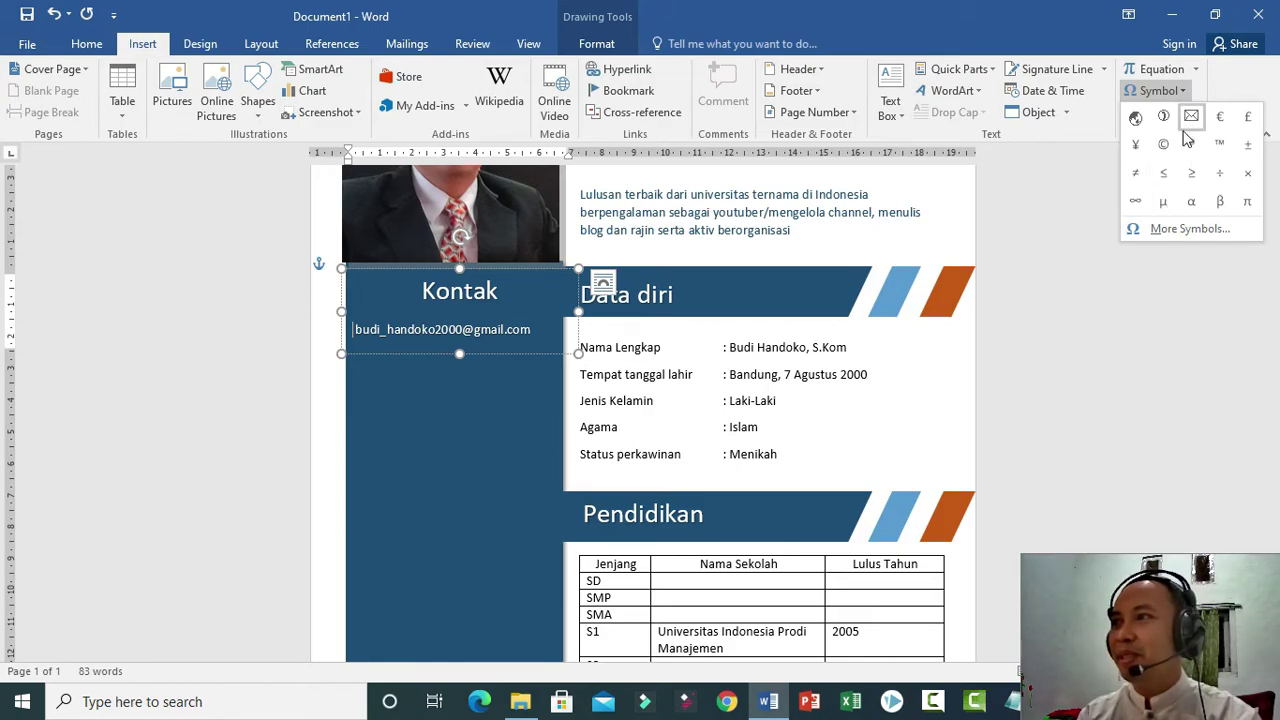
click(1168, 229)
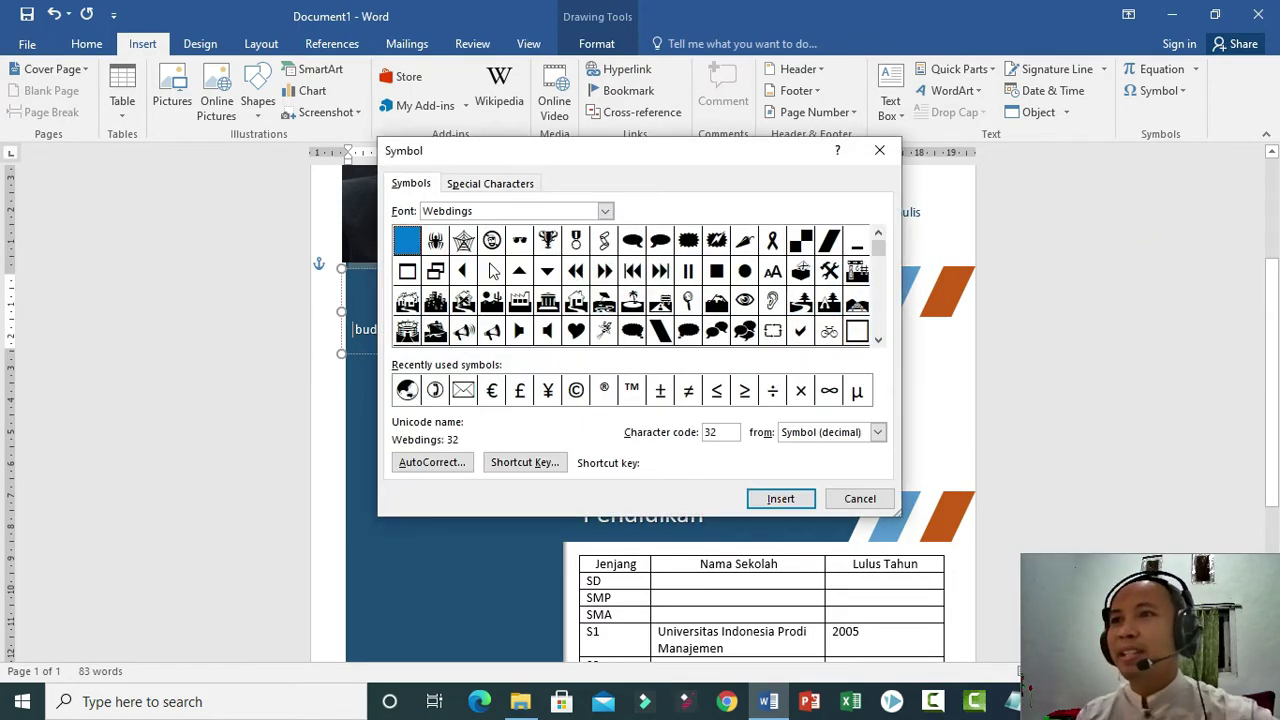
click(605, 211)
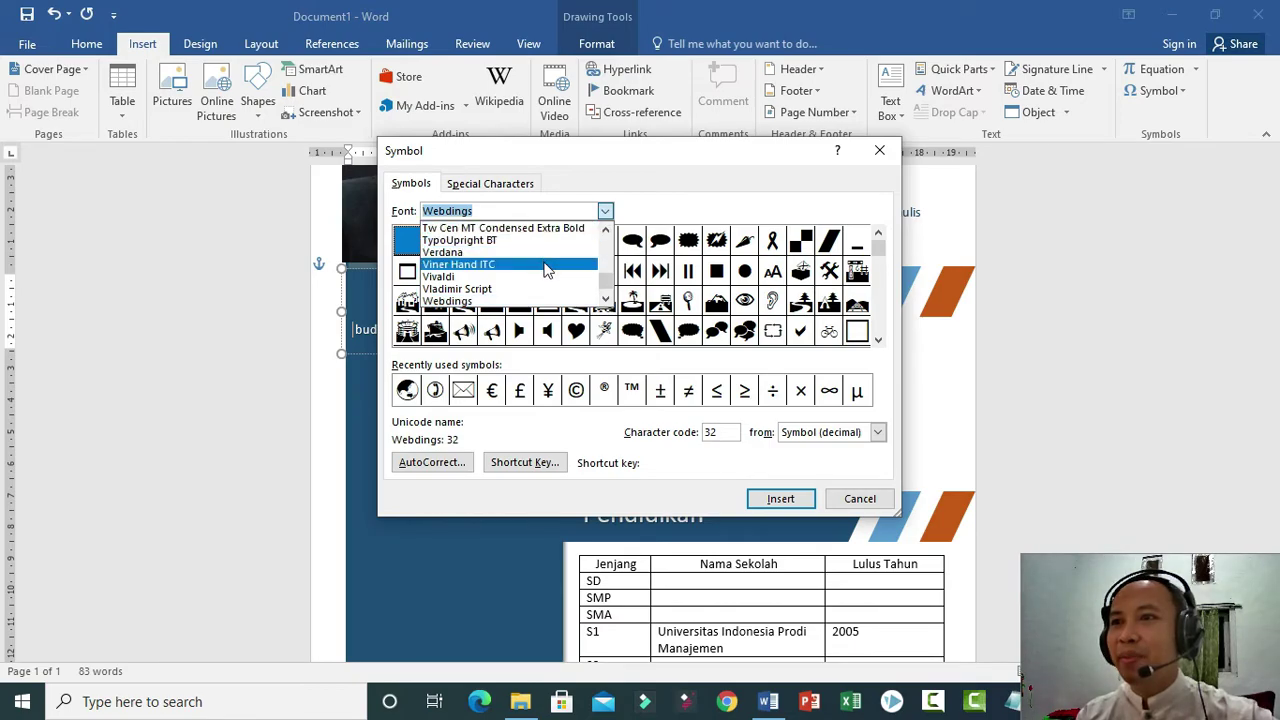
scroll(552, 264, up, 2)
scroll(548, 270, down, 3)
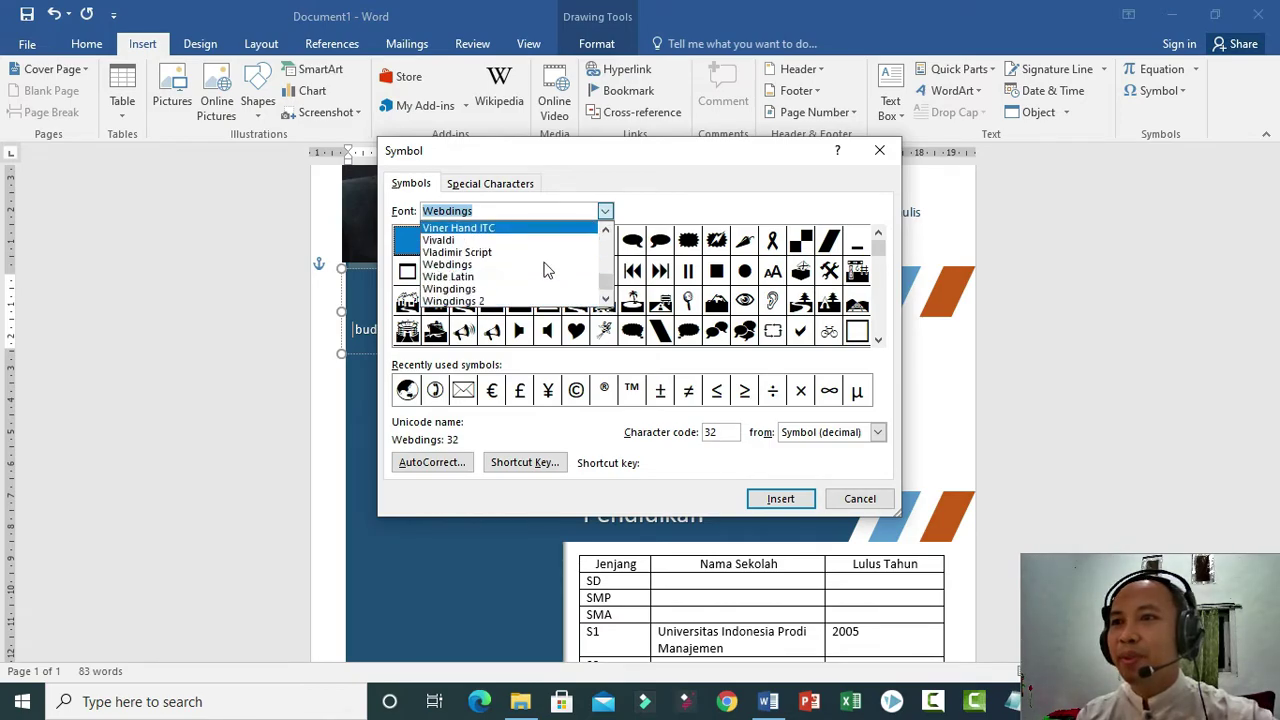
click(485, 290)
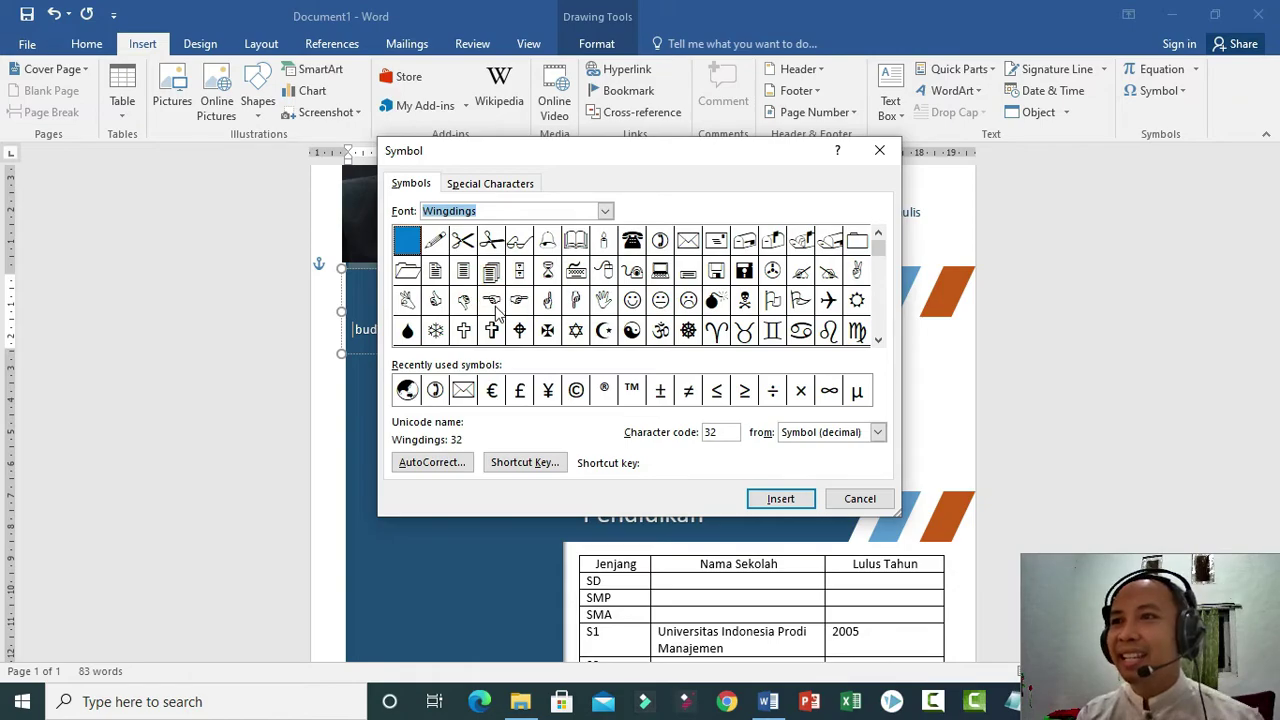
click(689, 243)
click(780, 498)
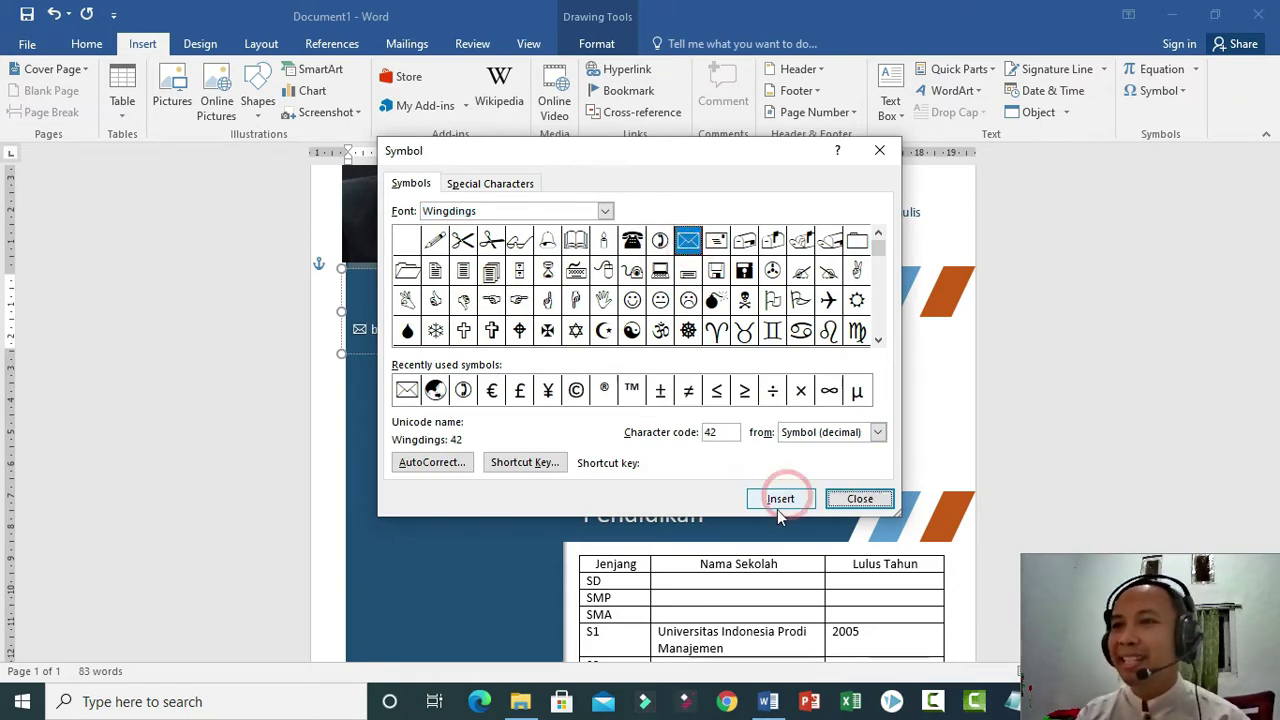
click(860, 498)
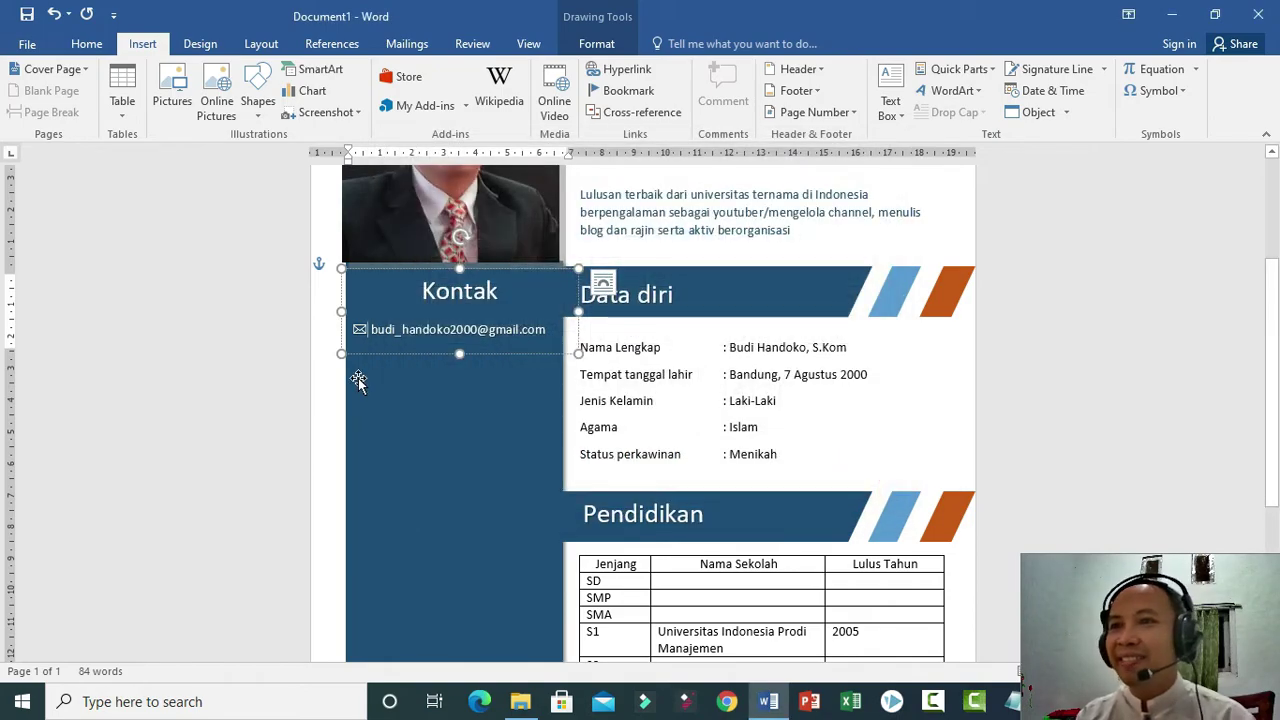
key(shift+Left)
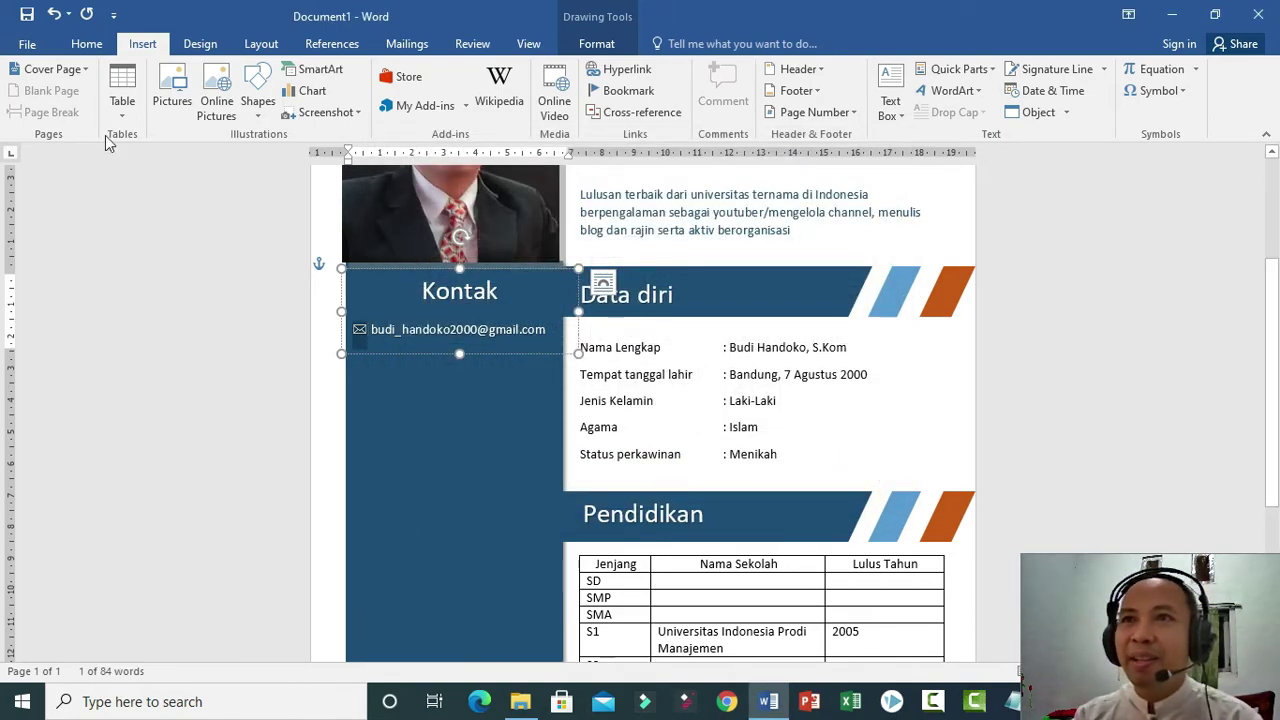
Enlarge the envelope symbol to 14 pt.
click(87, 43)
click(272, 76)
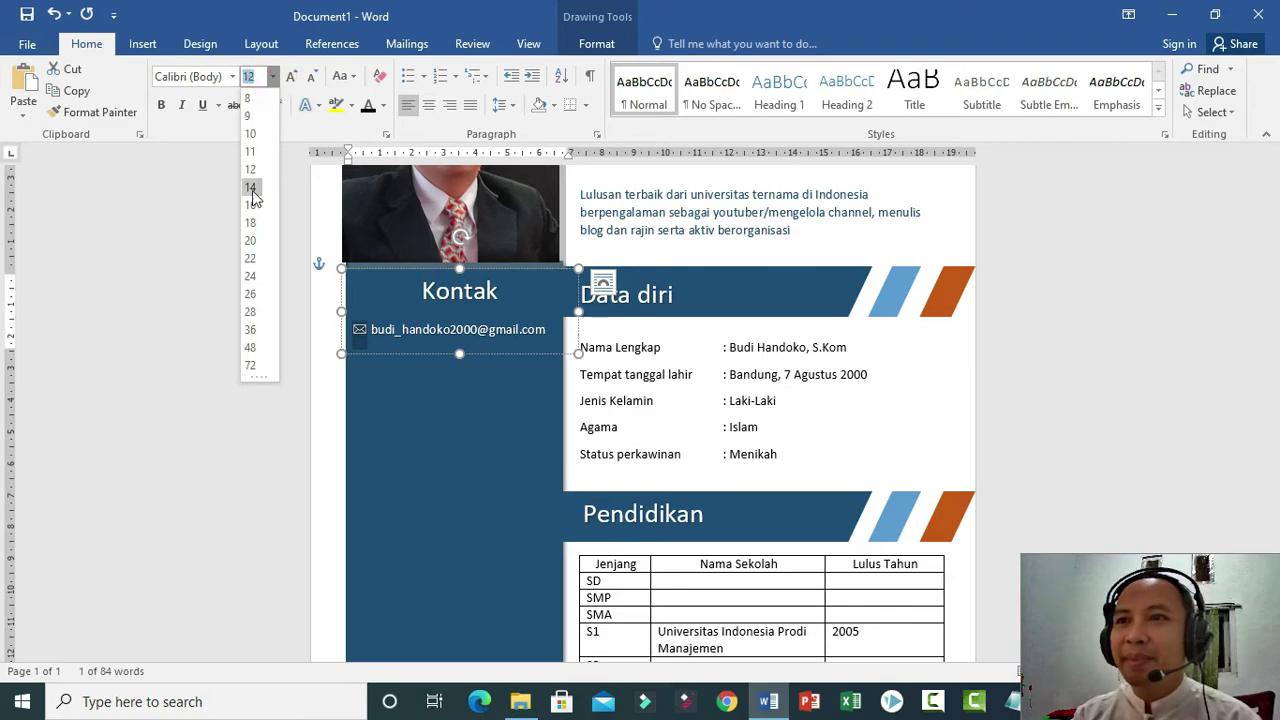
click(251, 188)
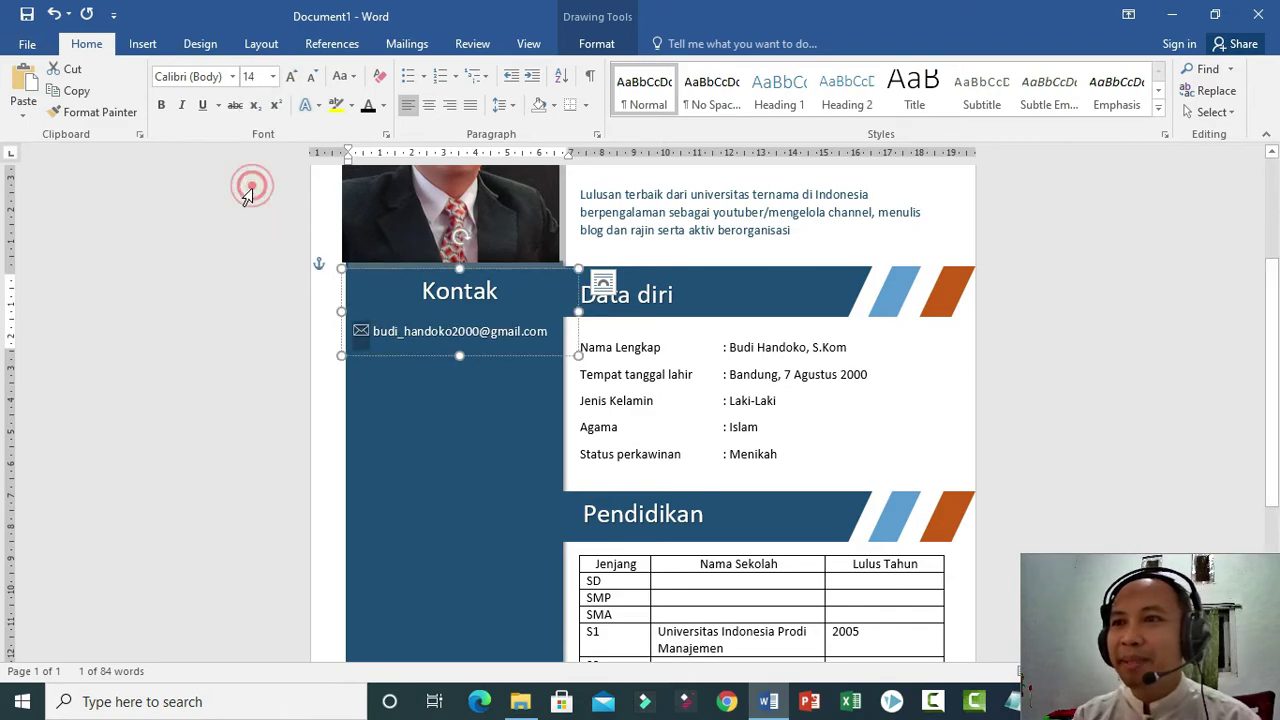
Add an empty line after the e-mail, turning it into a link, and recolour the link white.
click(553, 337)
key(Return)
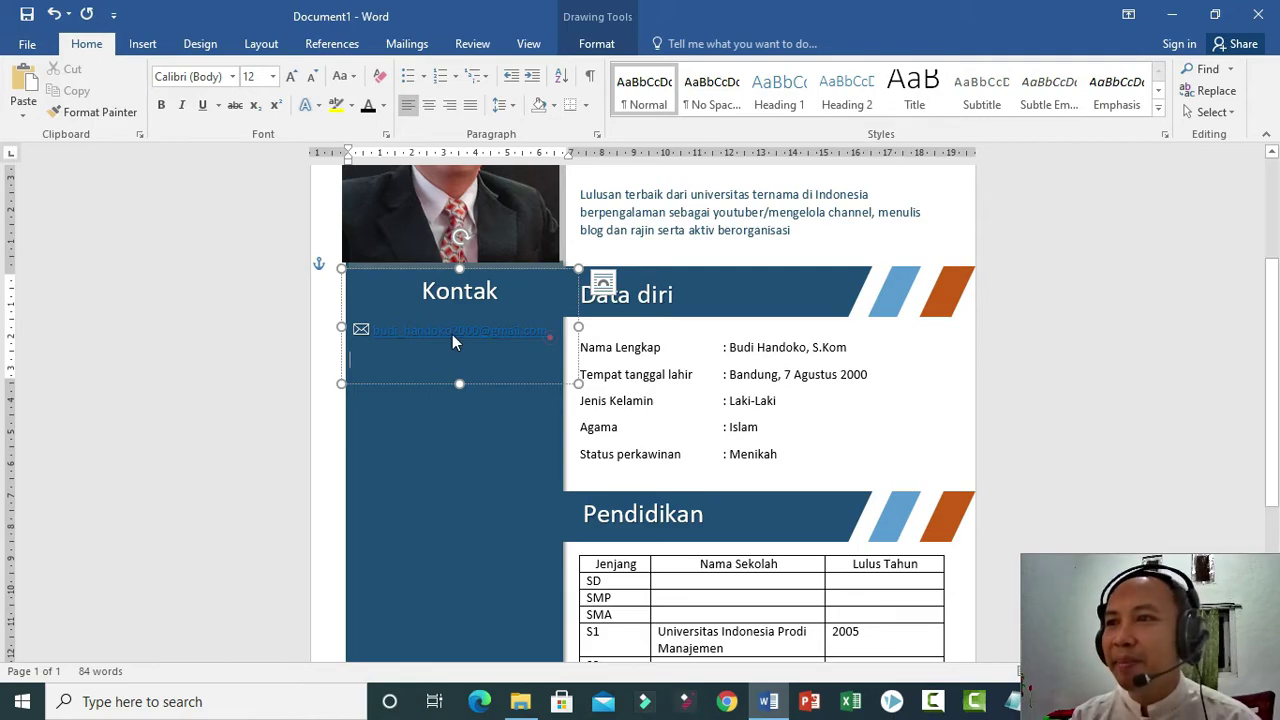
drag(550, 331, 373, 331)
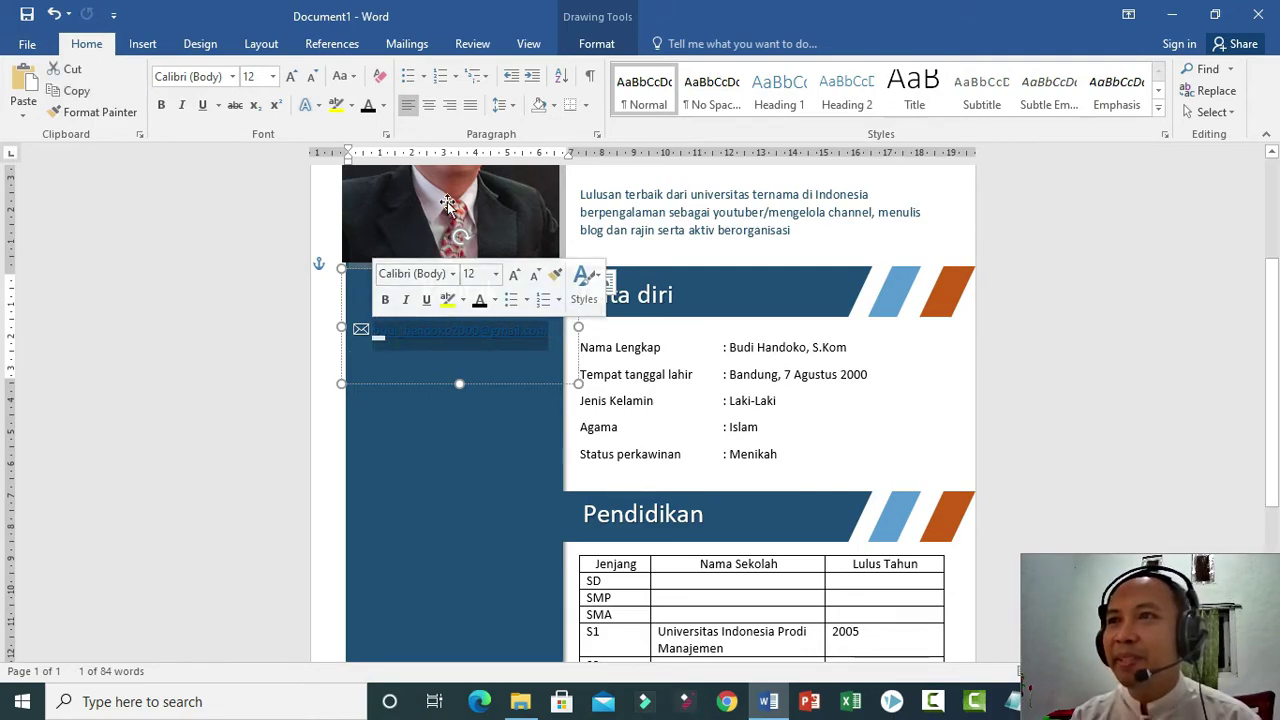
click(383, 105)
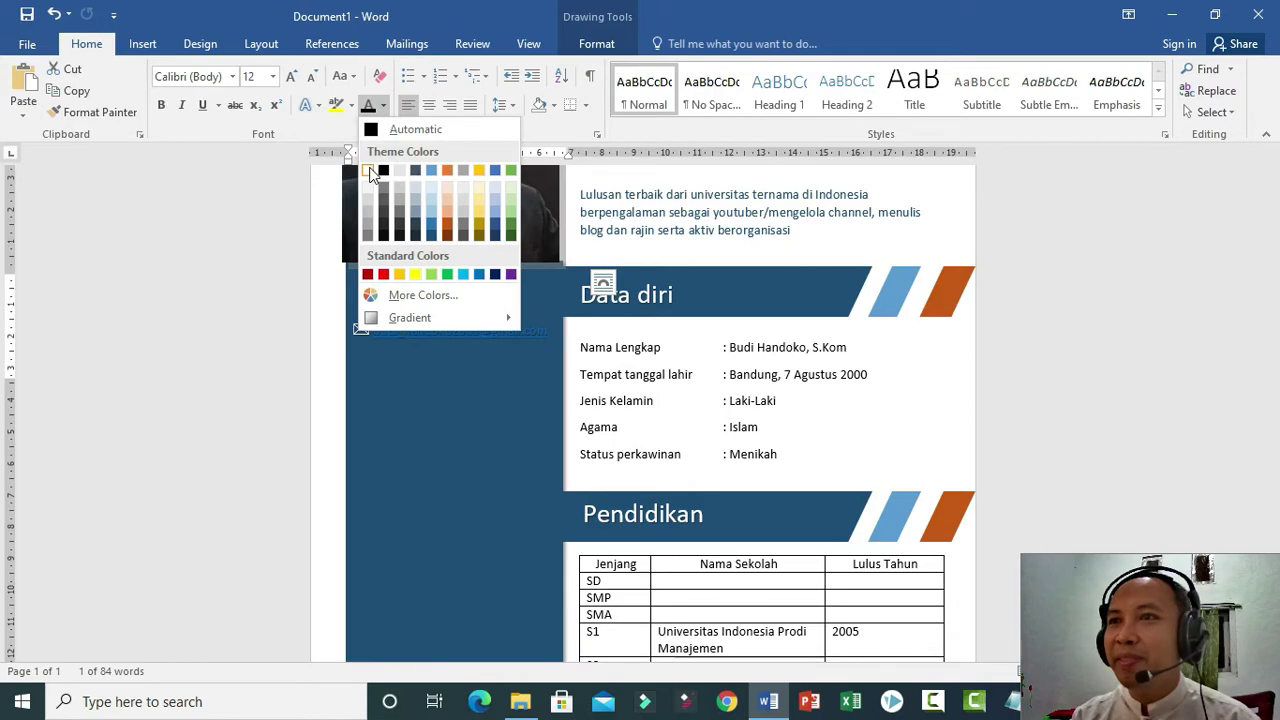
click(369, 172)
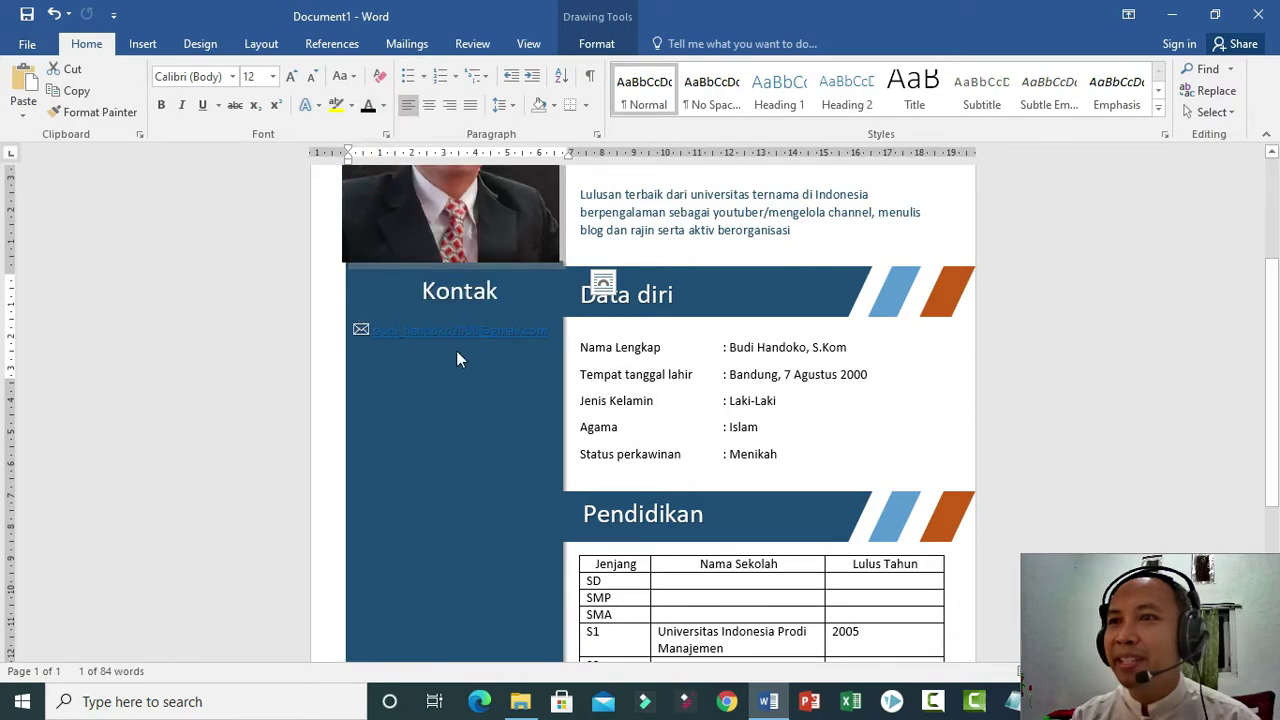
click(536, 355)
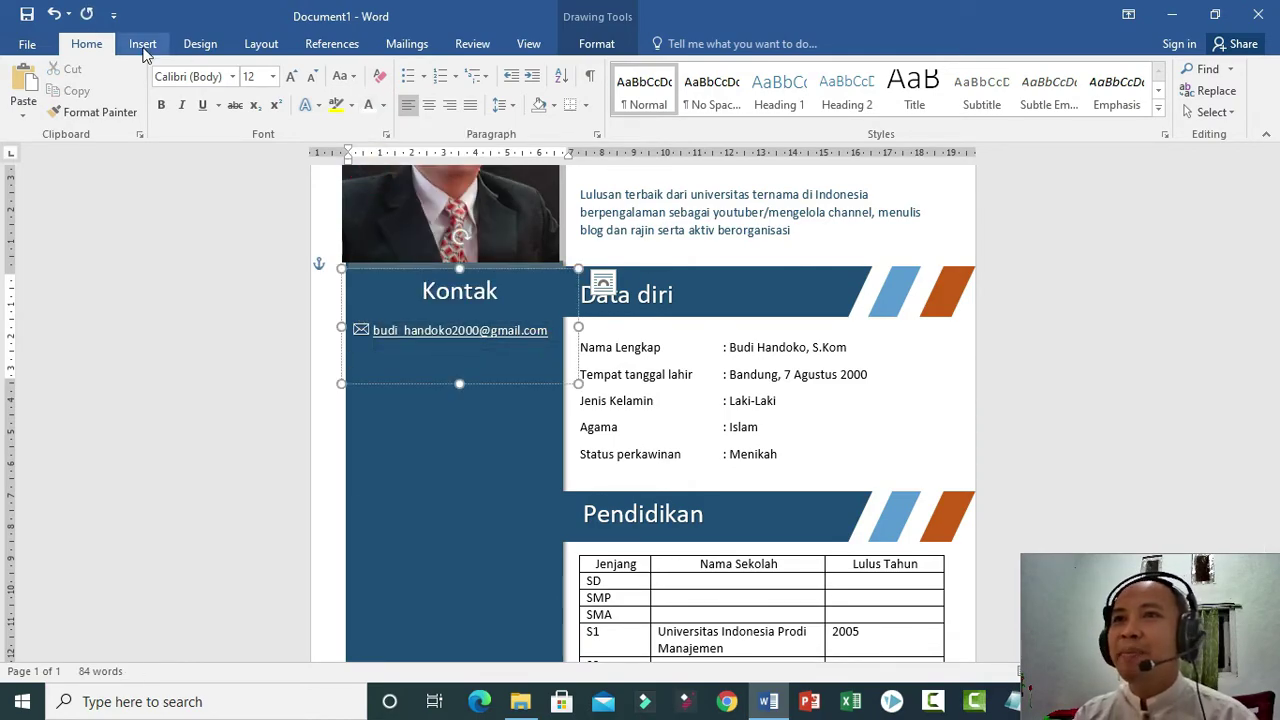
click(143, 44)
Insert the Wingdings telephone symbol followed by the contact's phone number.
click(1158, 90)
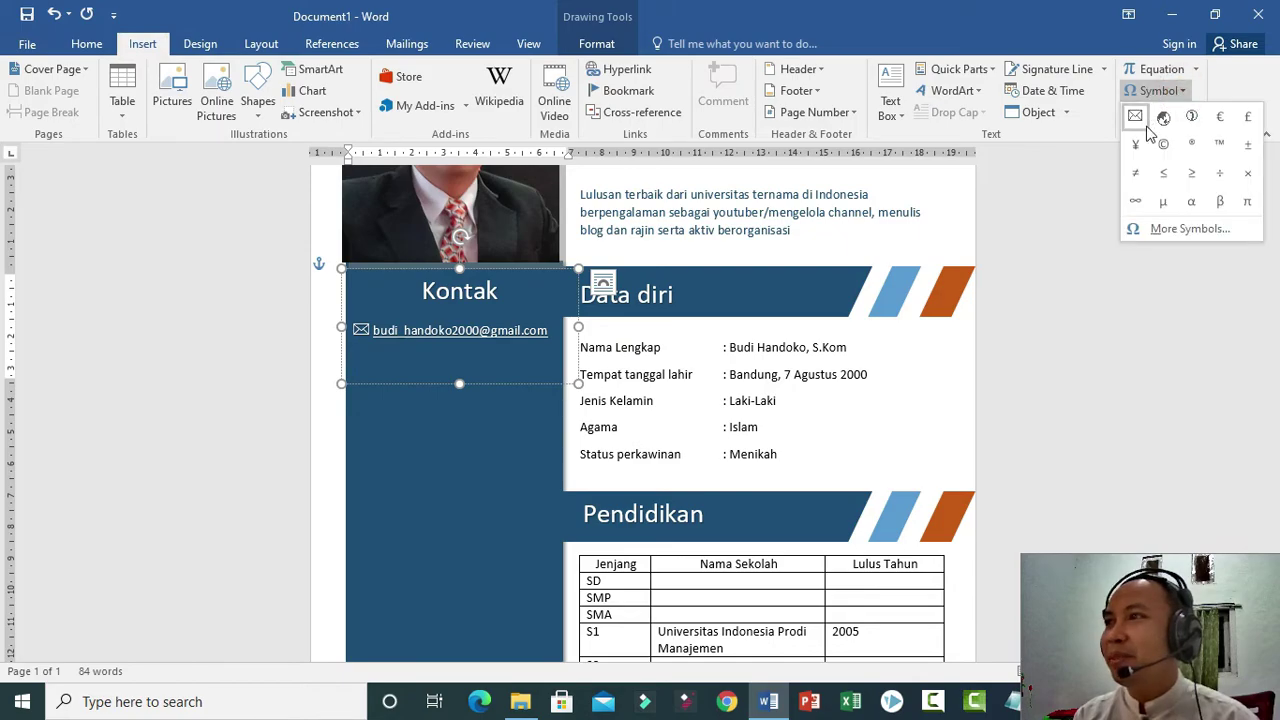
click(1175, 230)
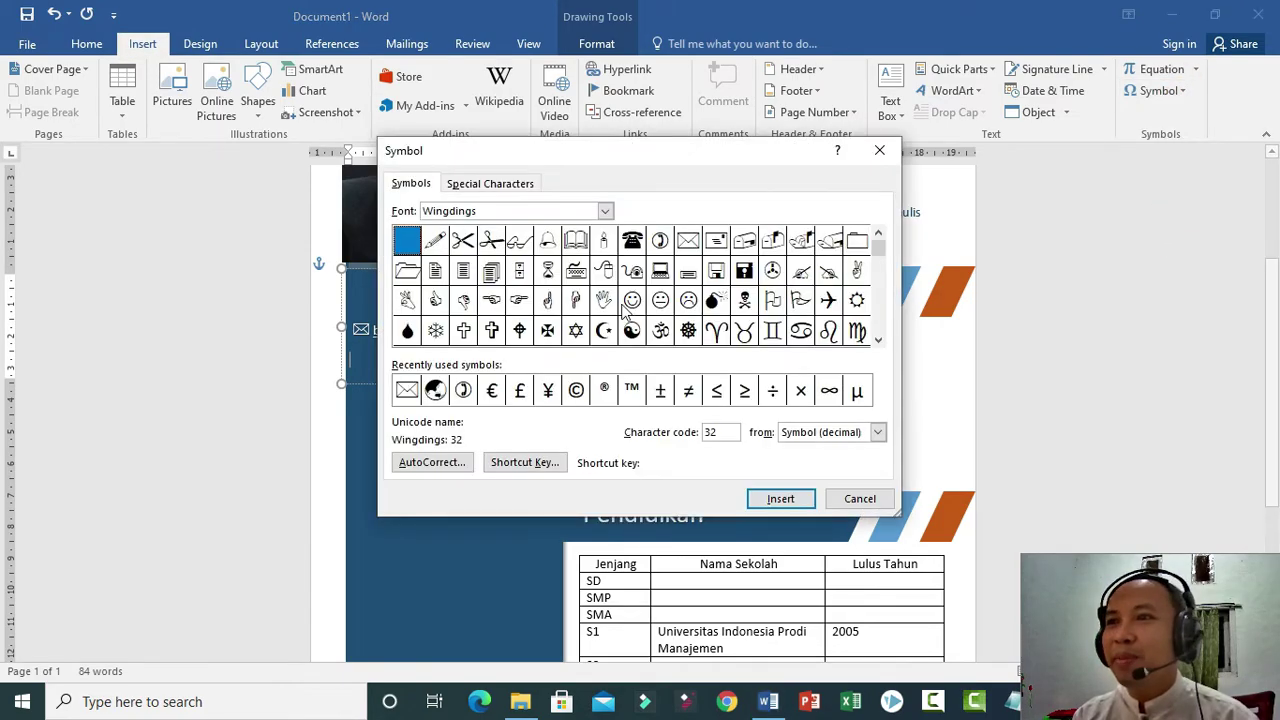
click(632, 242)
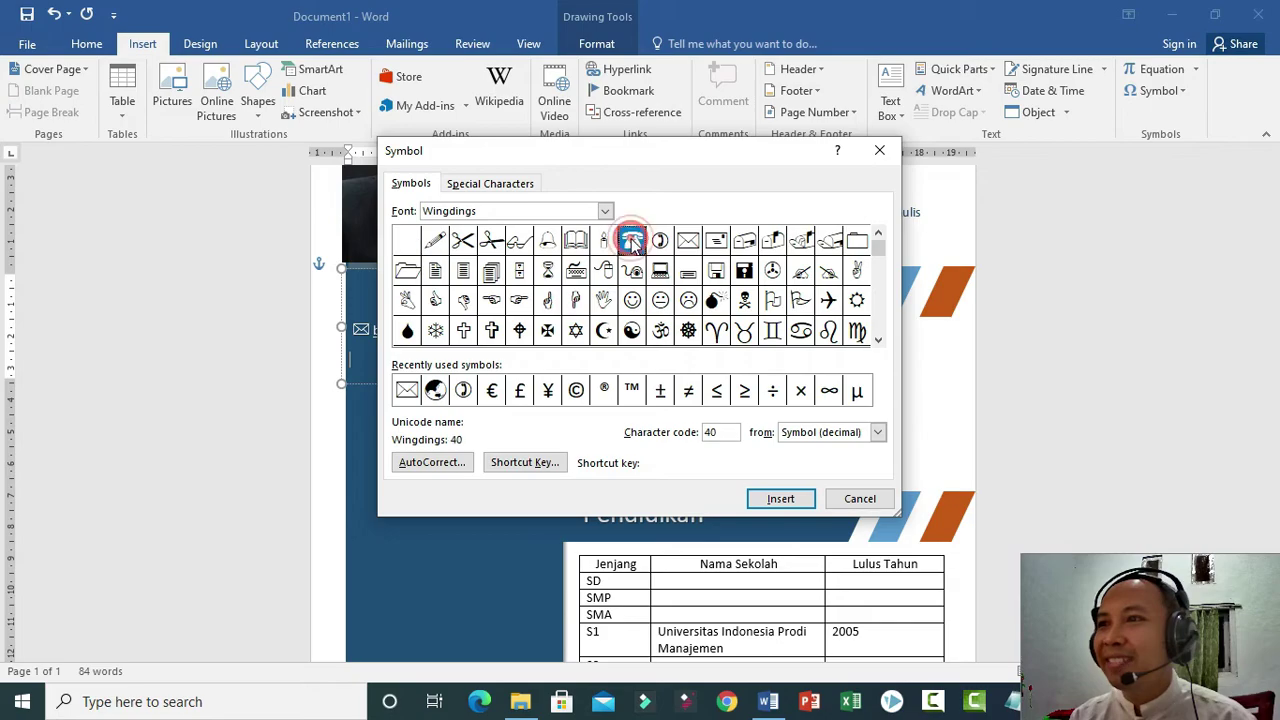
click(775, 498)
click(855, 498)
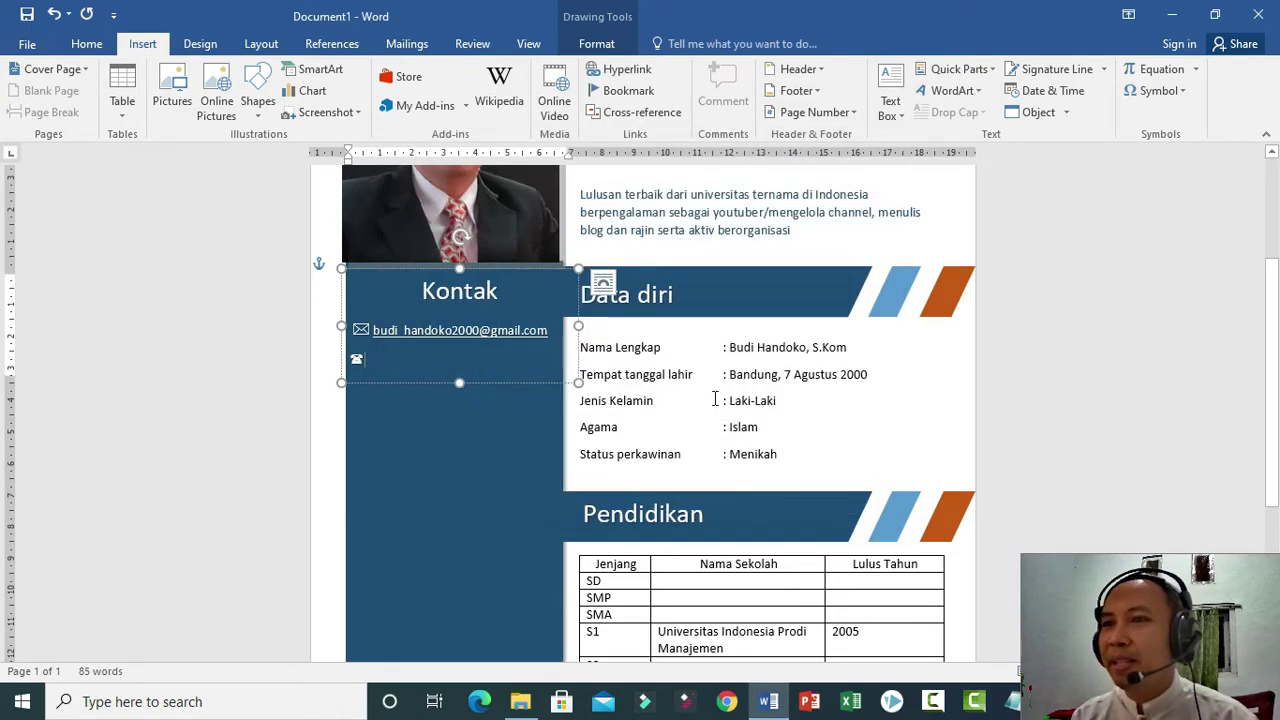
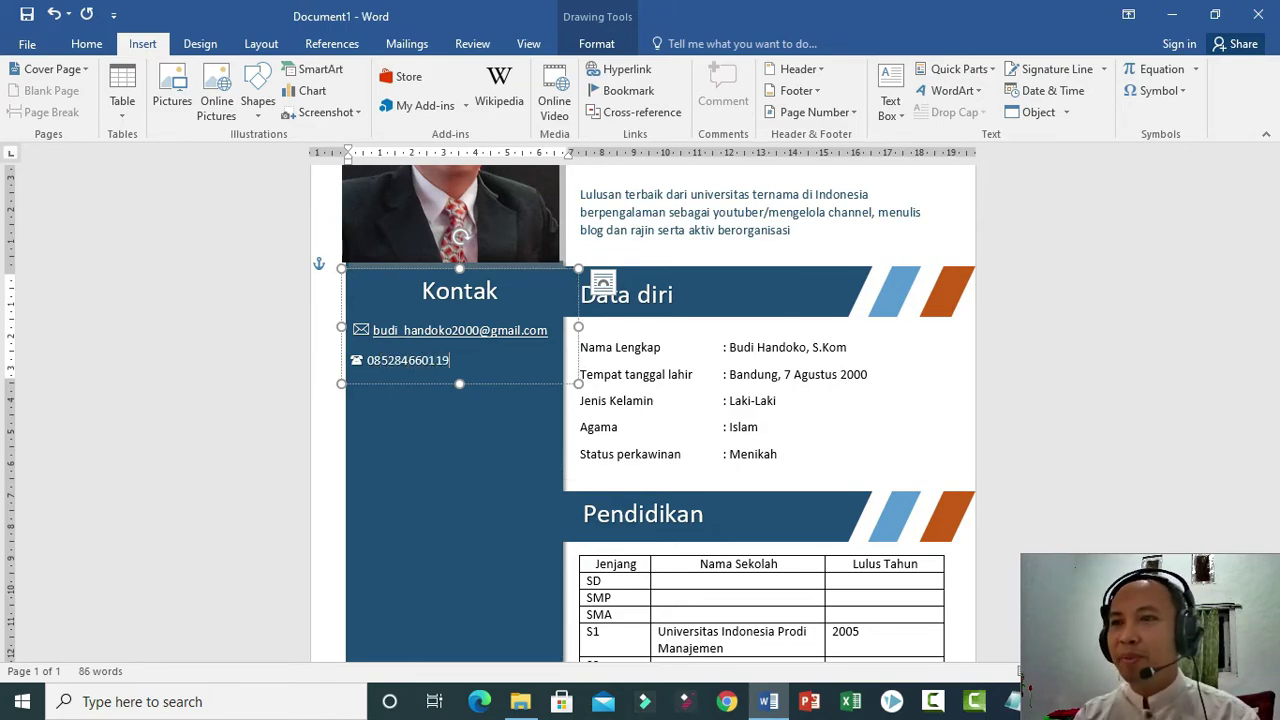
Enlarge the telephone icon to 14 pt and add an empty line below the number.
drag(365, 360, 355, 365)
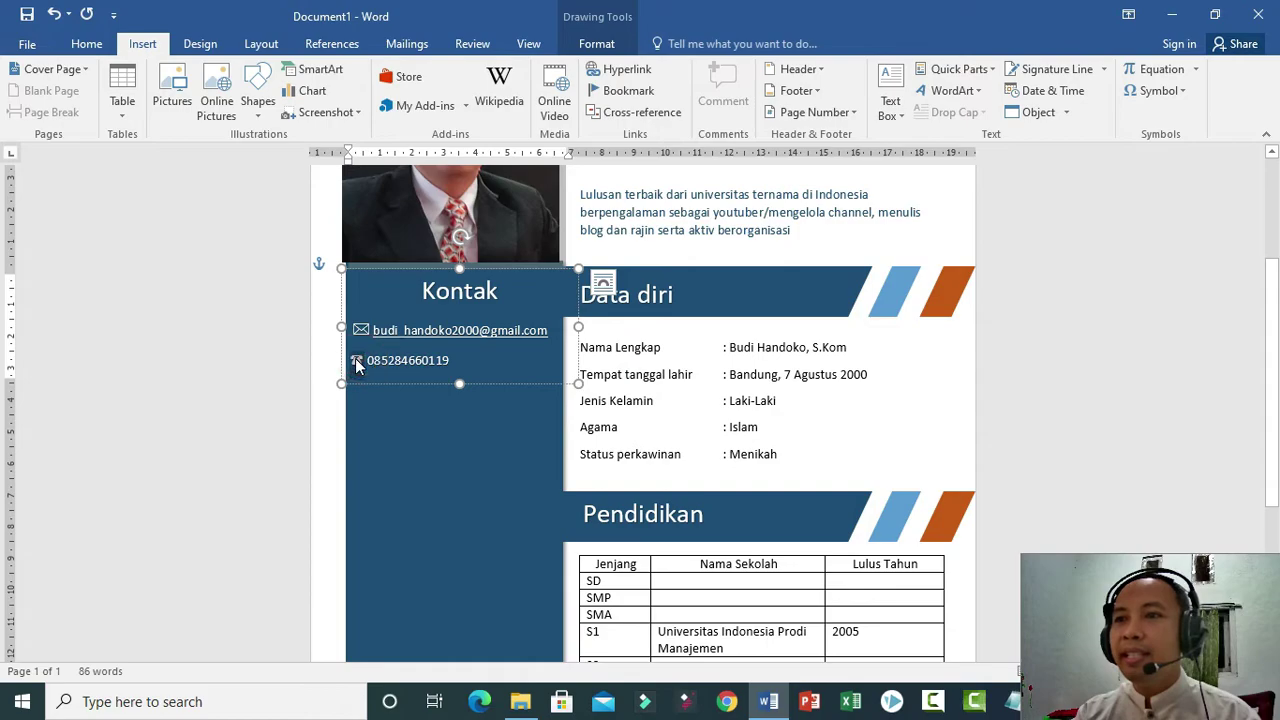
click(86, 44)
click(272, 77)
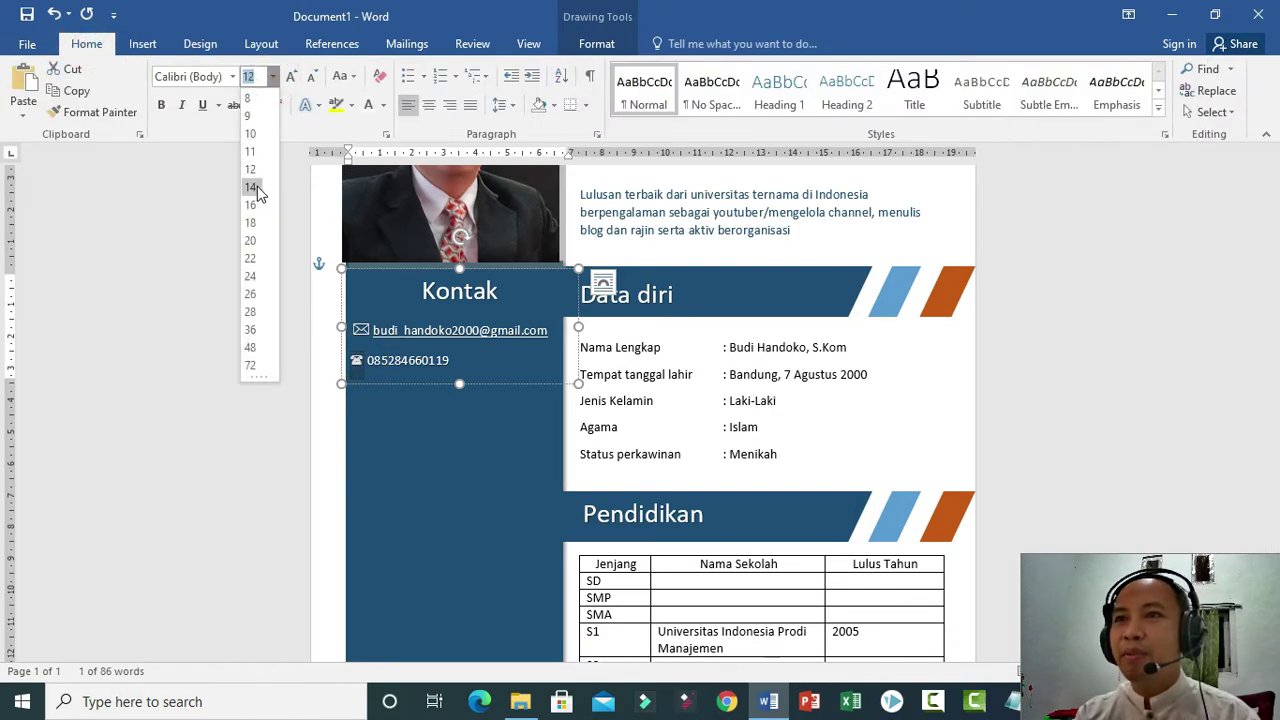
click(257, 186)
click(460, 358)
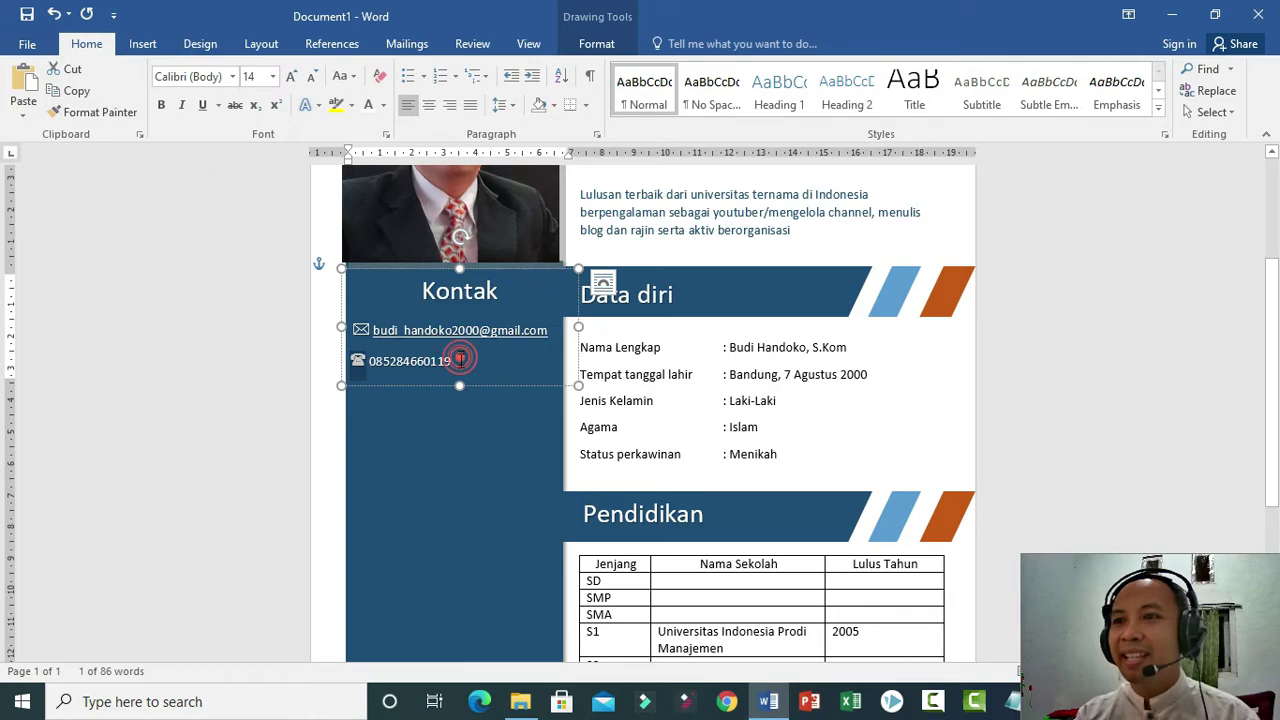
key(Return)
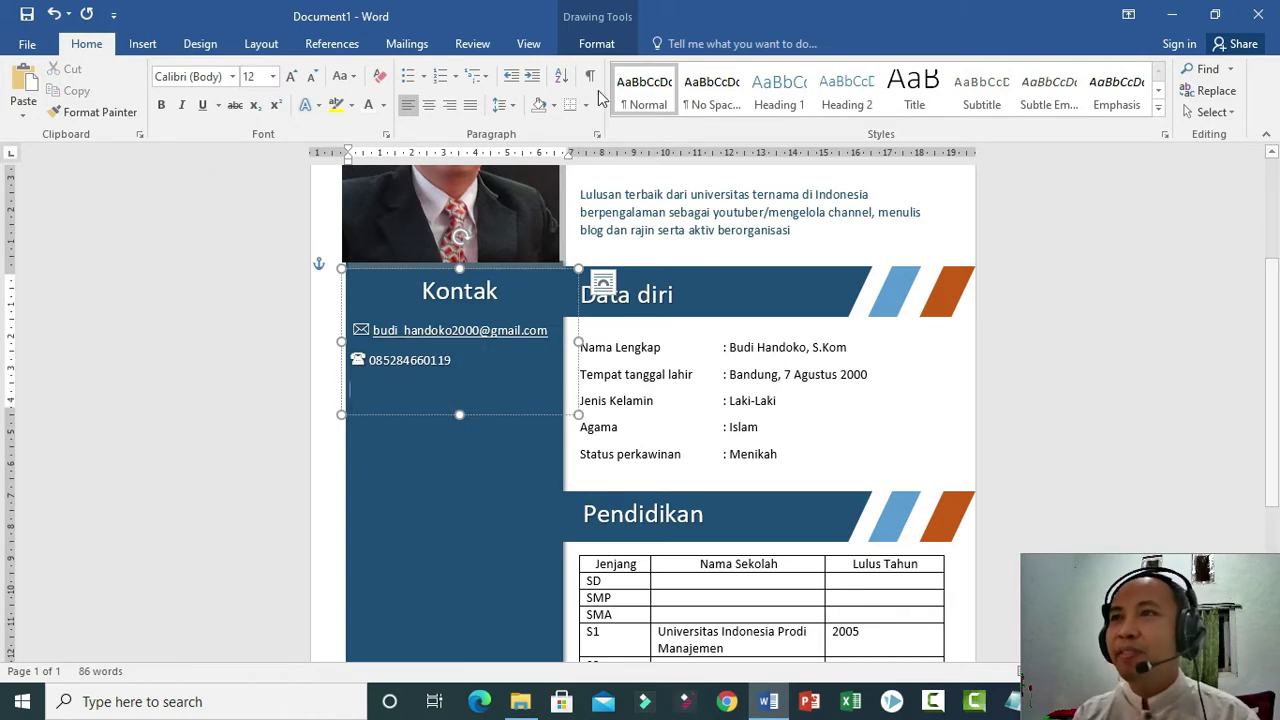
Insert the round Wingdings 41 phone symbol followed by the second phone number.
click(131, 47)
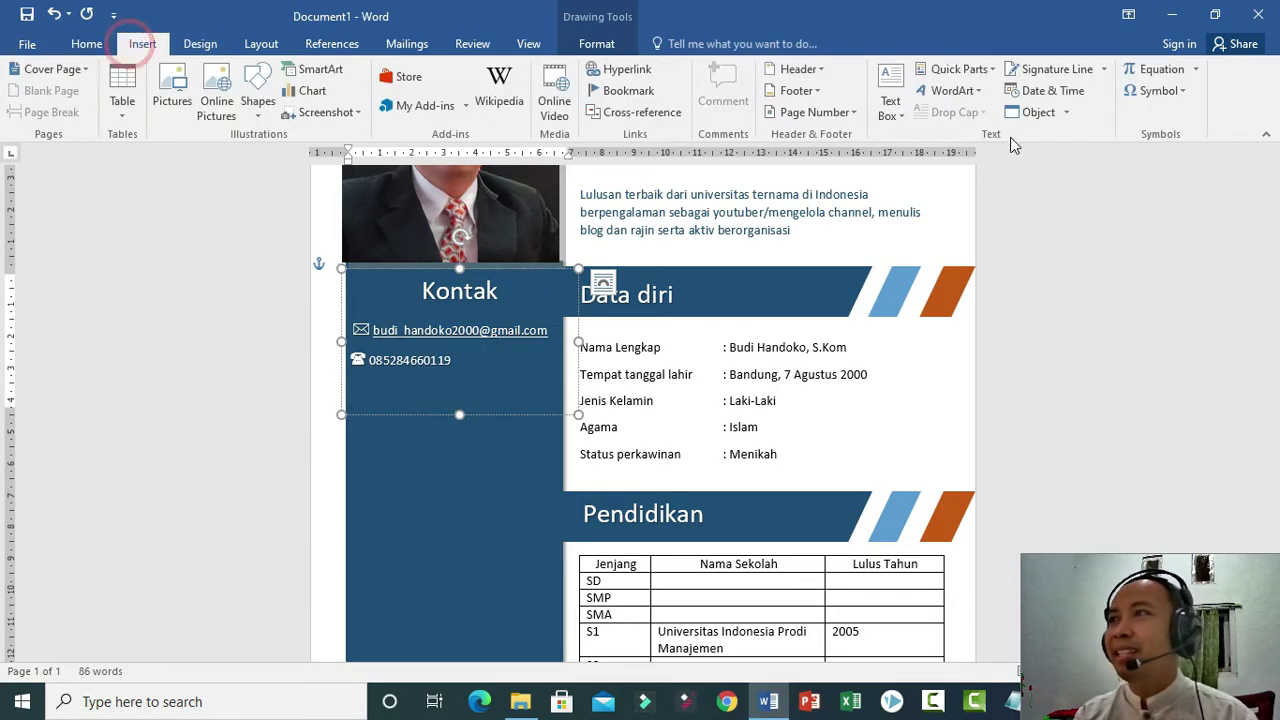
click(1158, 90)
click(1168, 228)
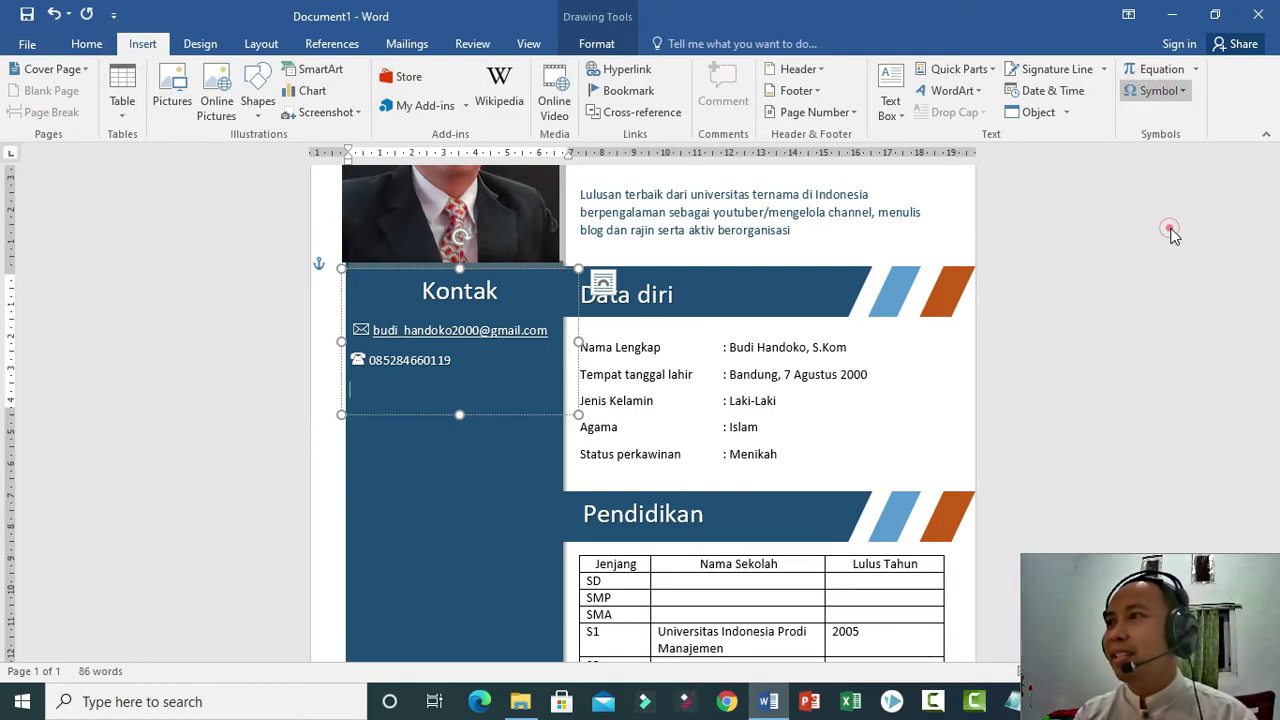
click(660, 240)
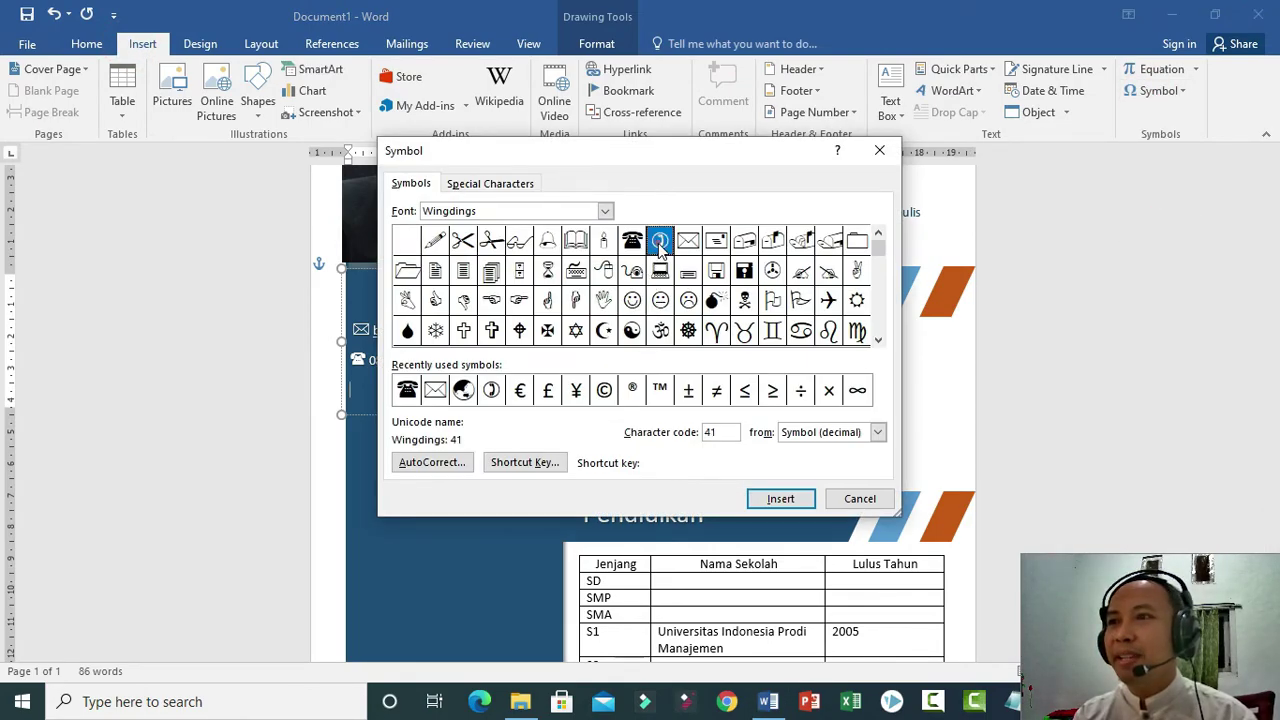
click(768, 498)
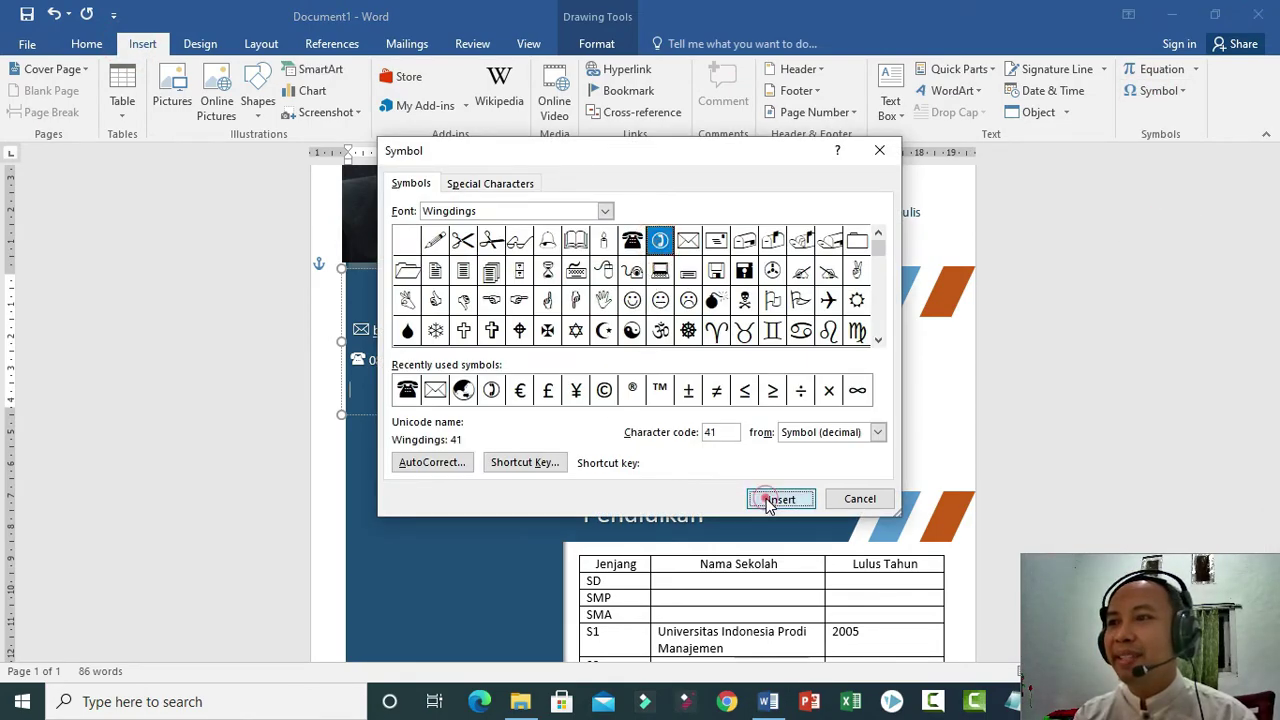
click(860, 498)
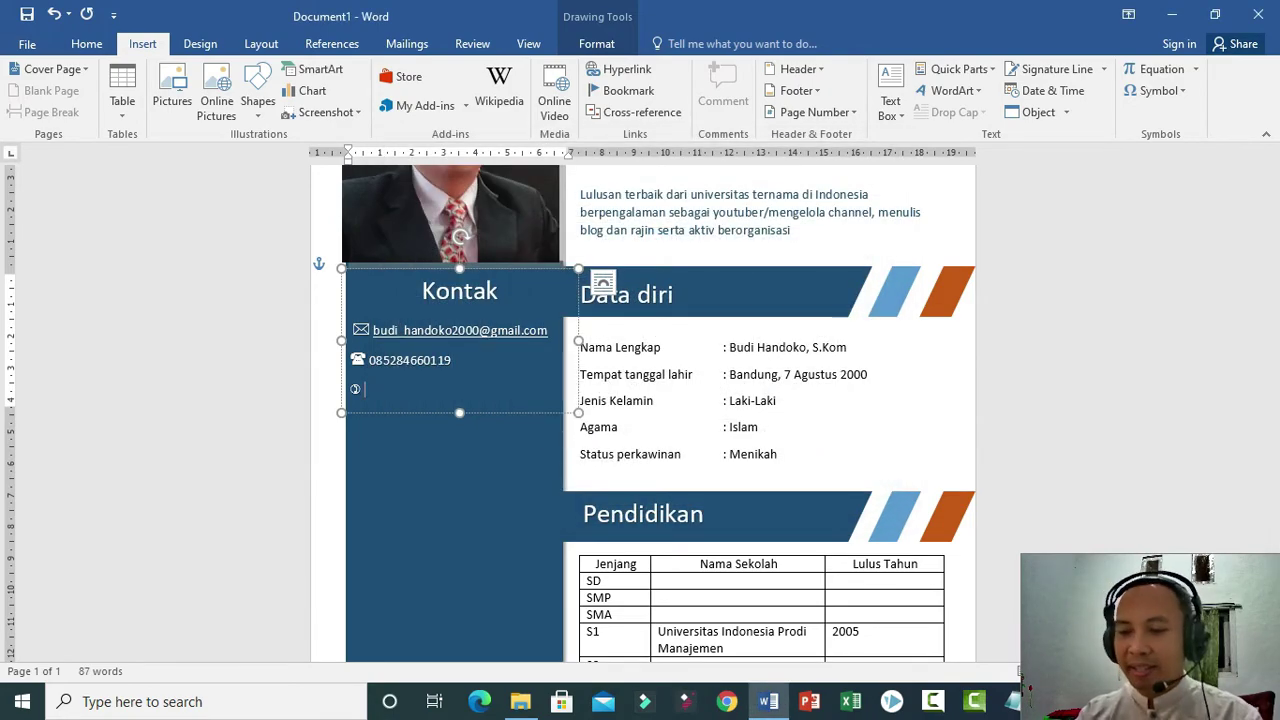
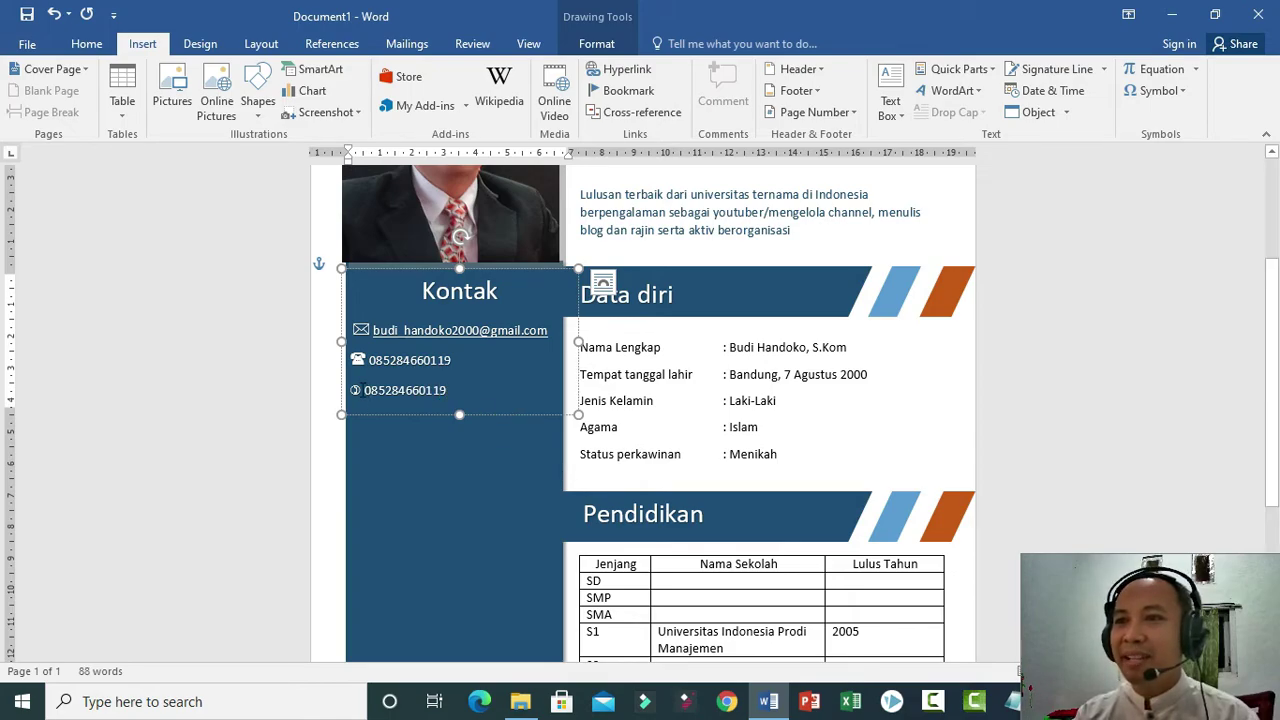
Enlarge the round phone icon to 16 pt and add an empty line below.
drag(350, 390, 362, 390)
click(87, 44)
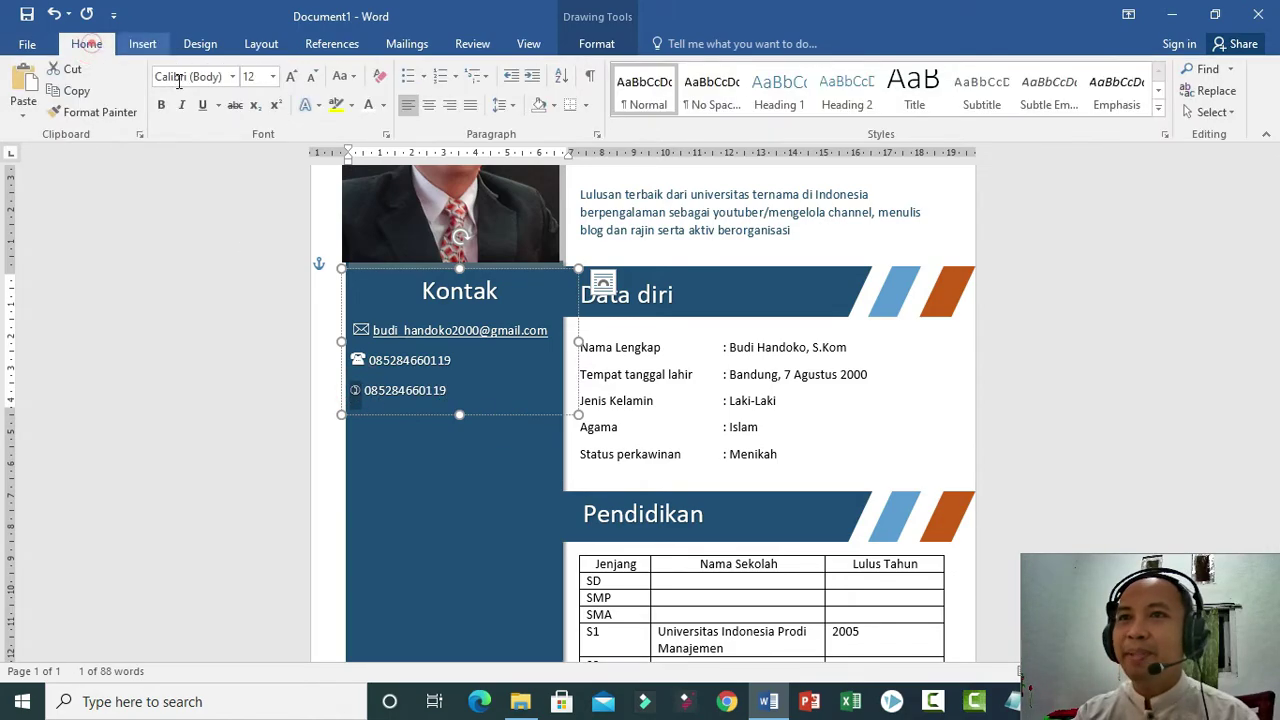
click(272, 76)
click(256, 190)
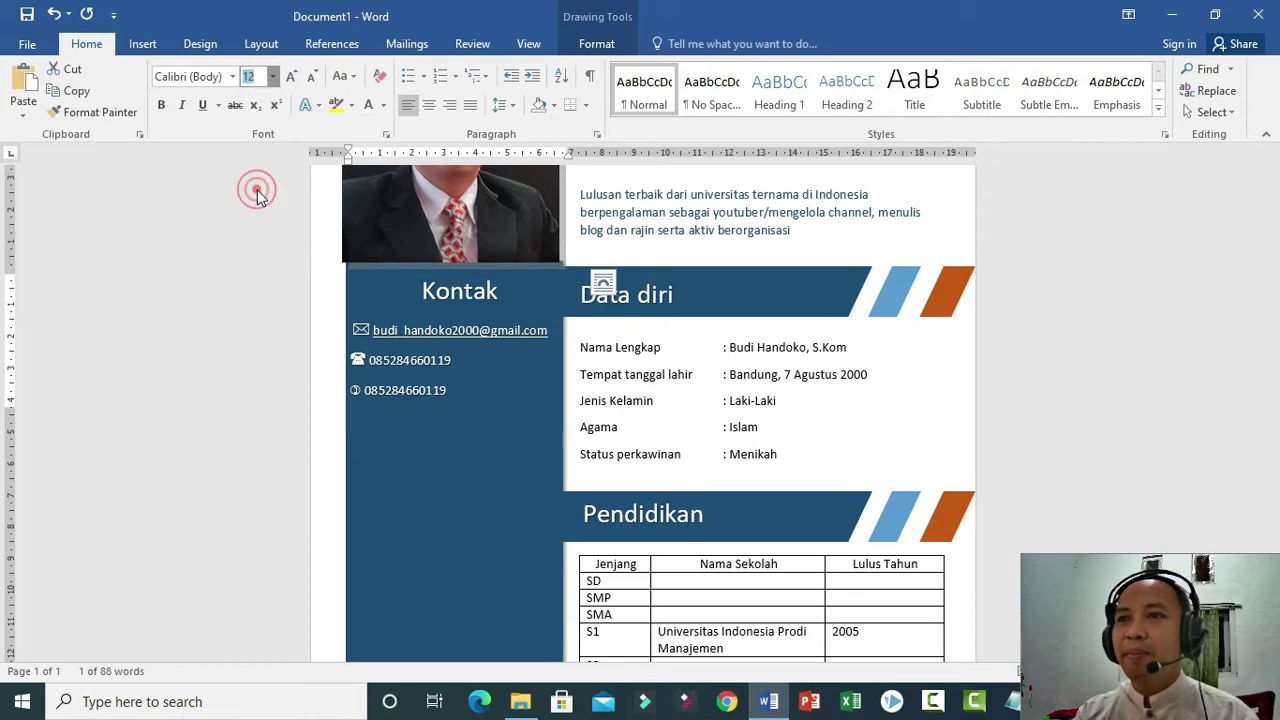
click(272, 76)
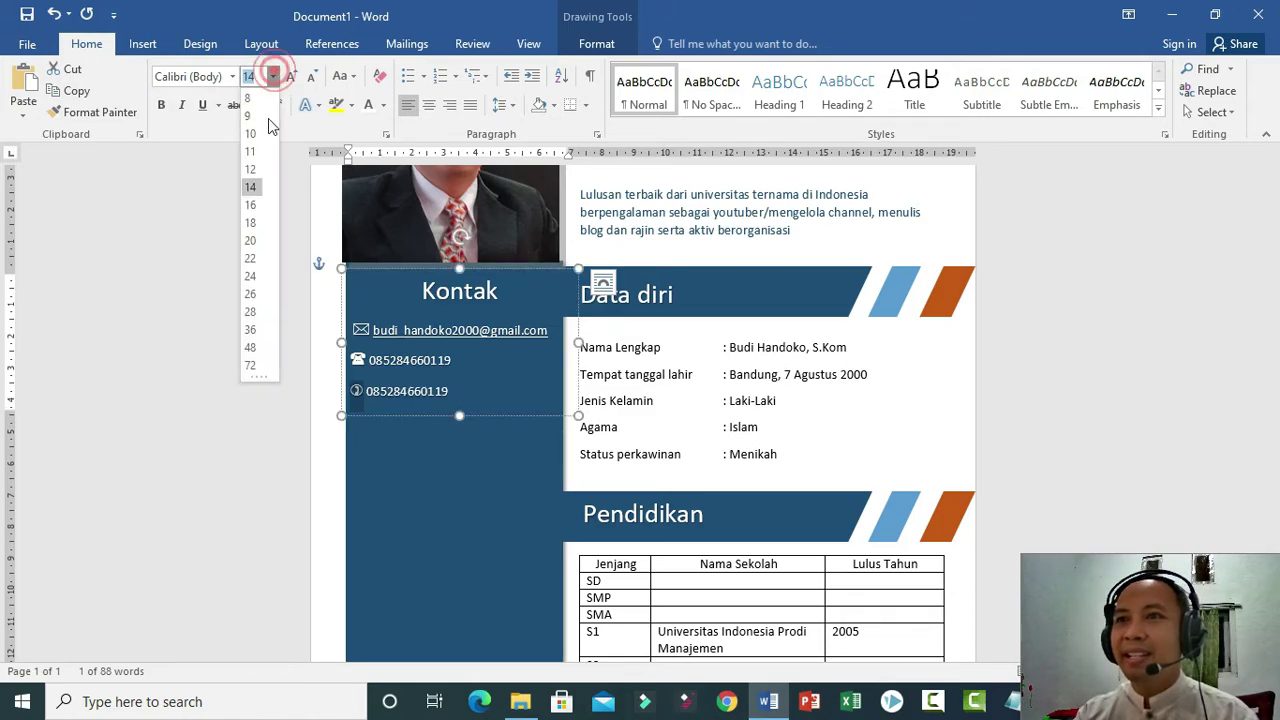
click(251, 204)
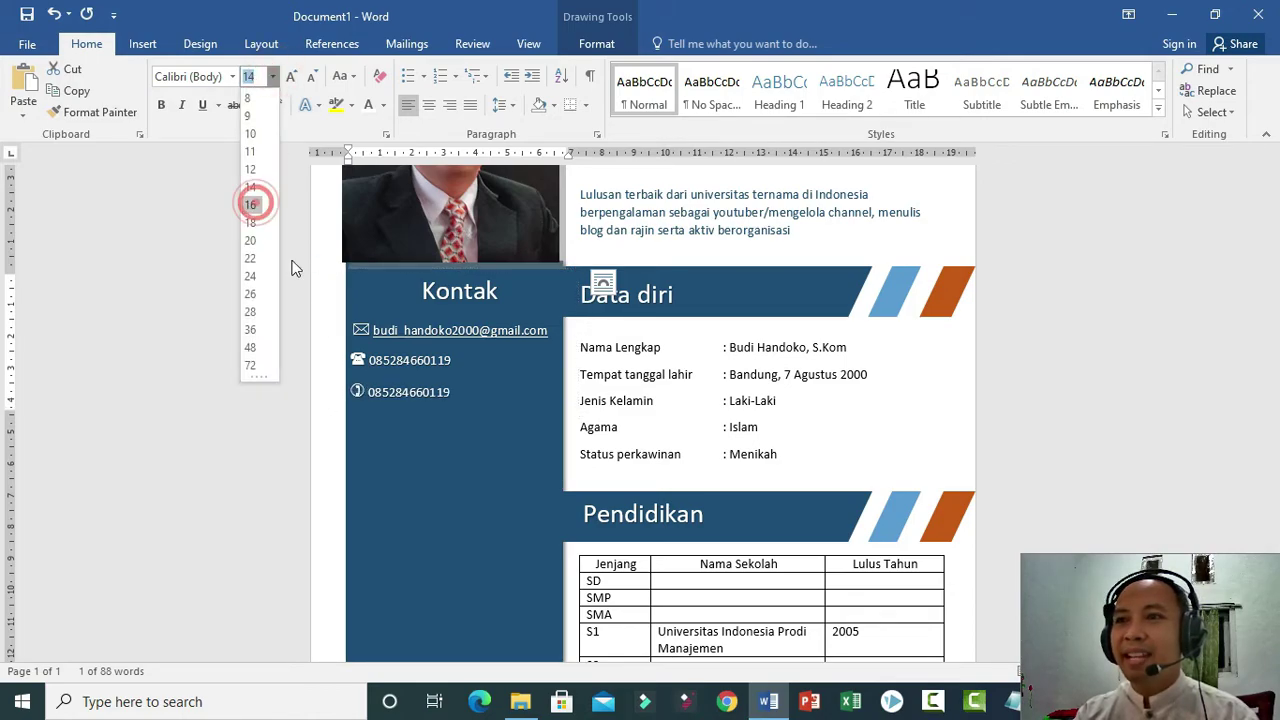
click(463, 394)
key(Return)
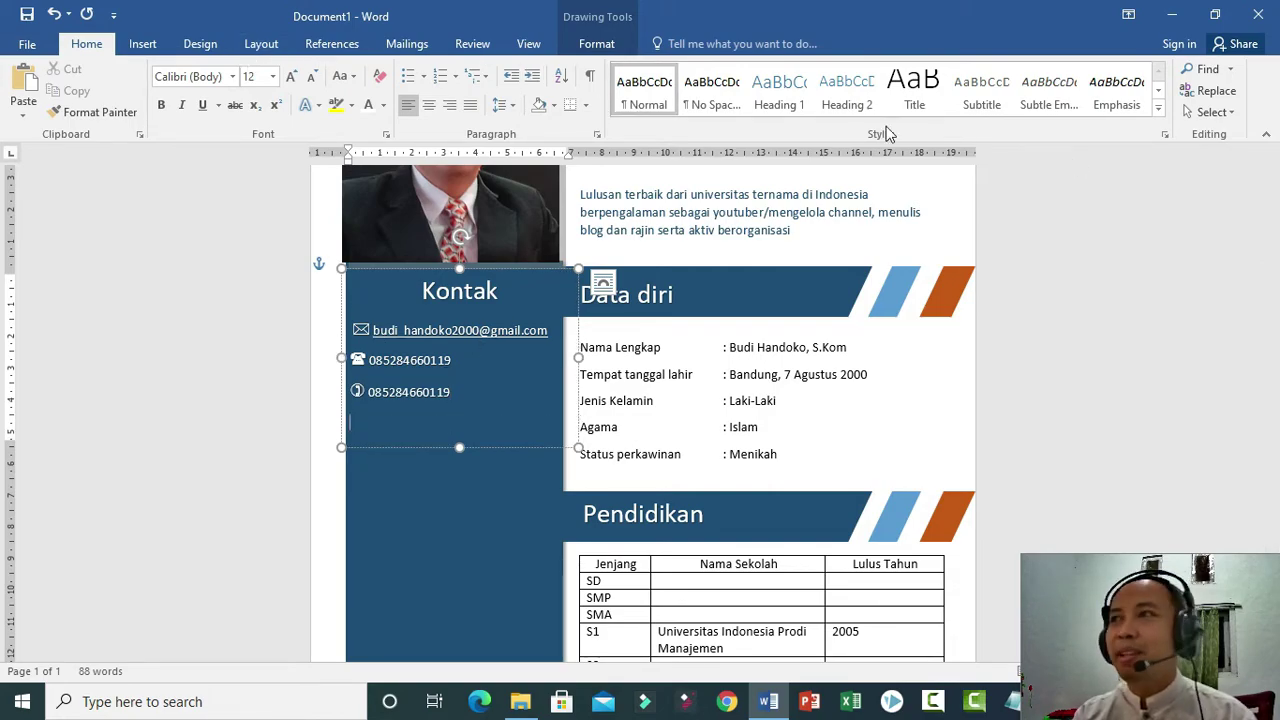
Switch the Symbol dialog to the Webdings font and scroll down to the globe glyph.
click(145, 44)
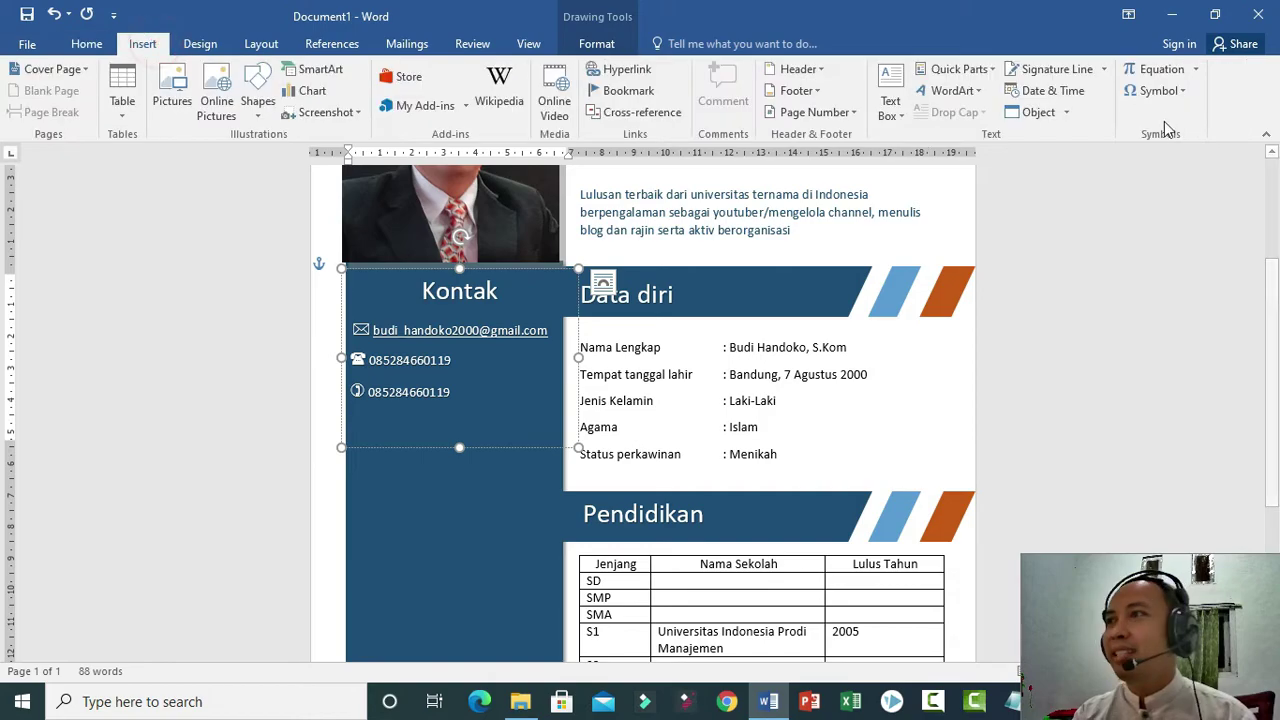
click(1168, 91)
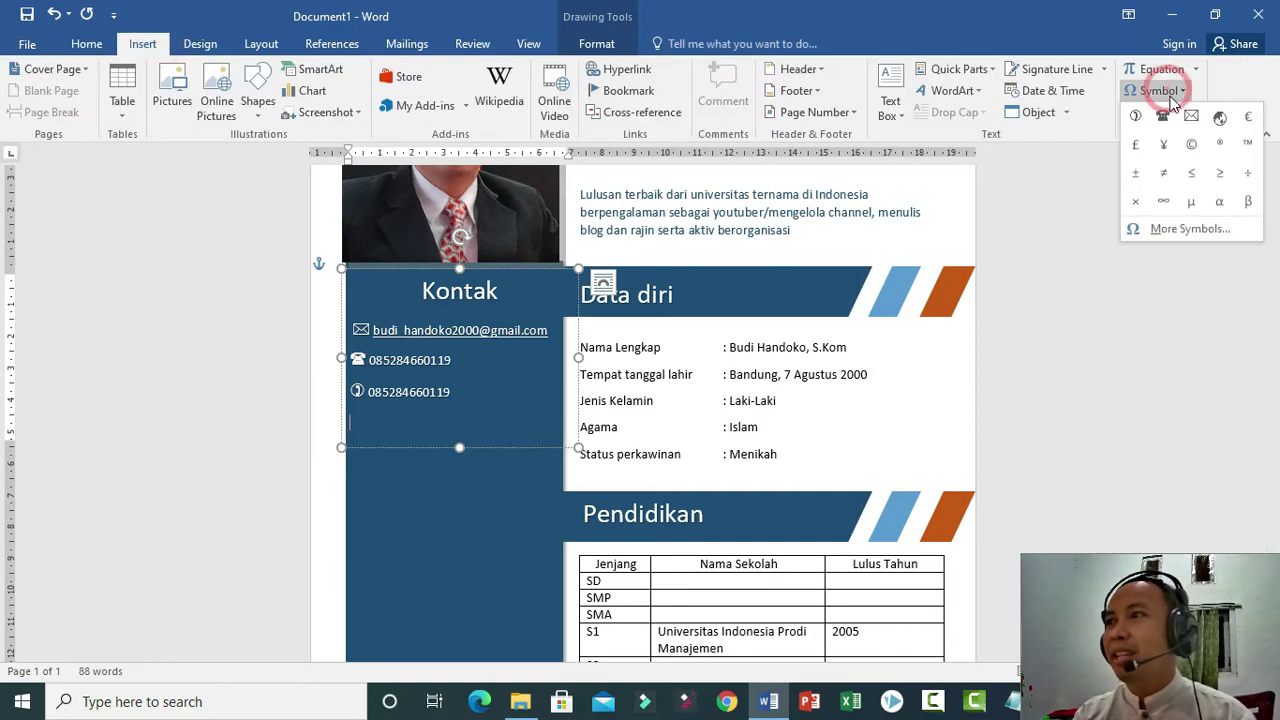
click(1192, 232)
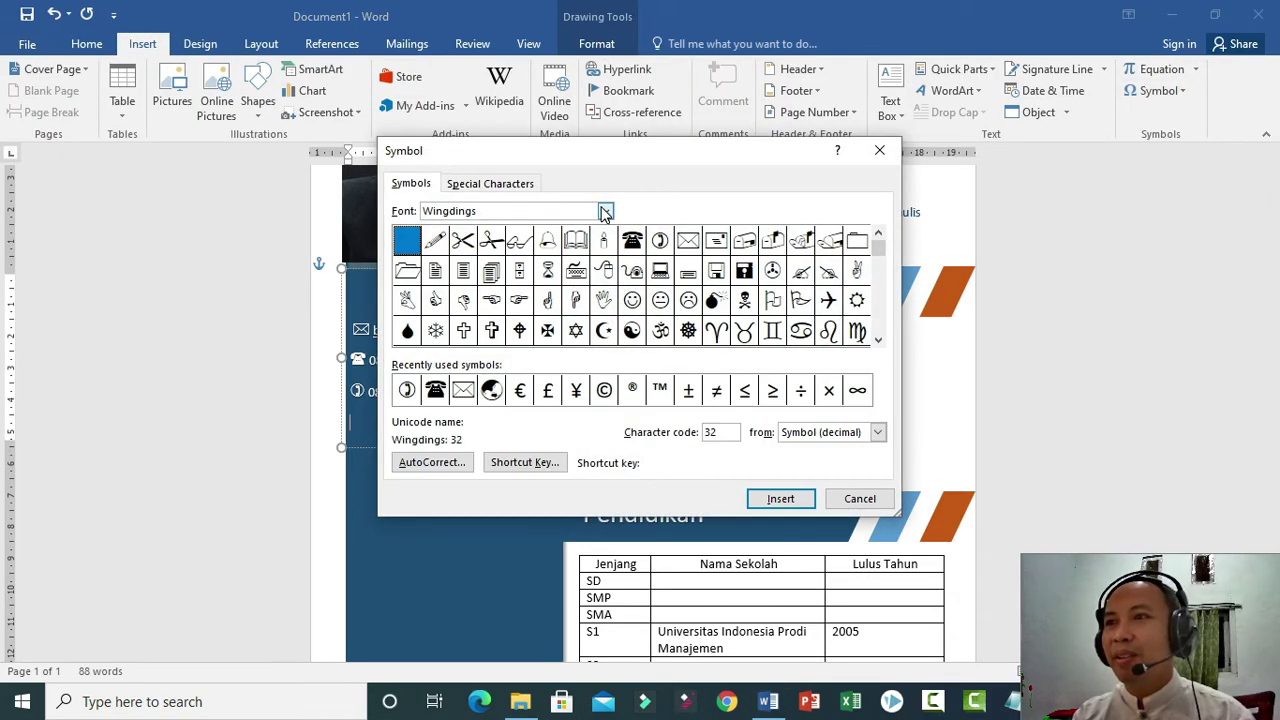
click(604, 210)
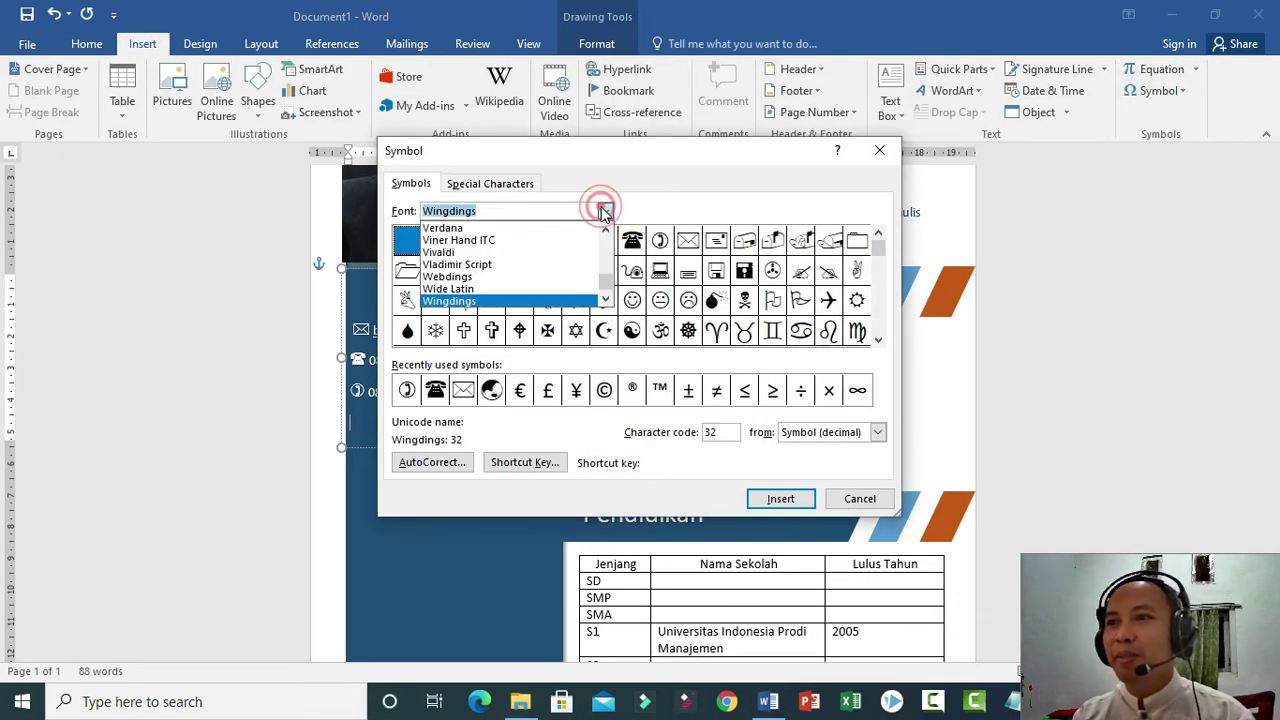
click(503, 287)
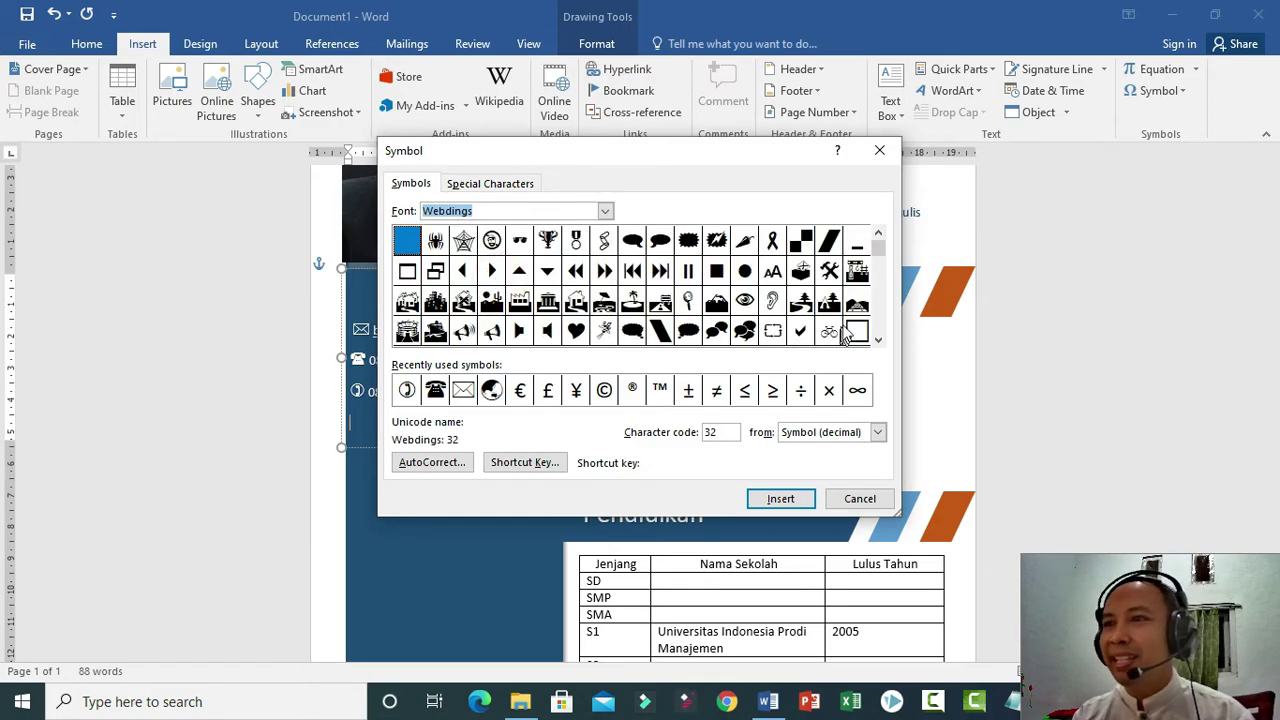
click(877, 342)
click(877, 343)
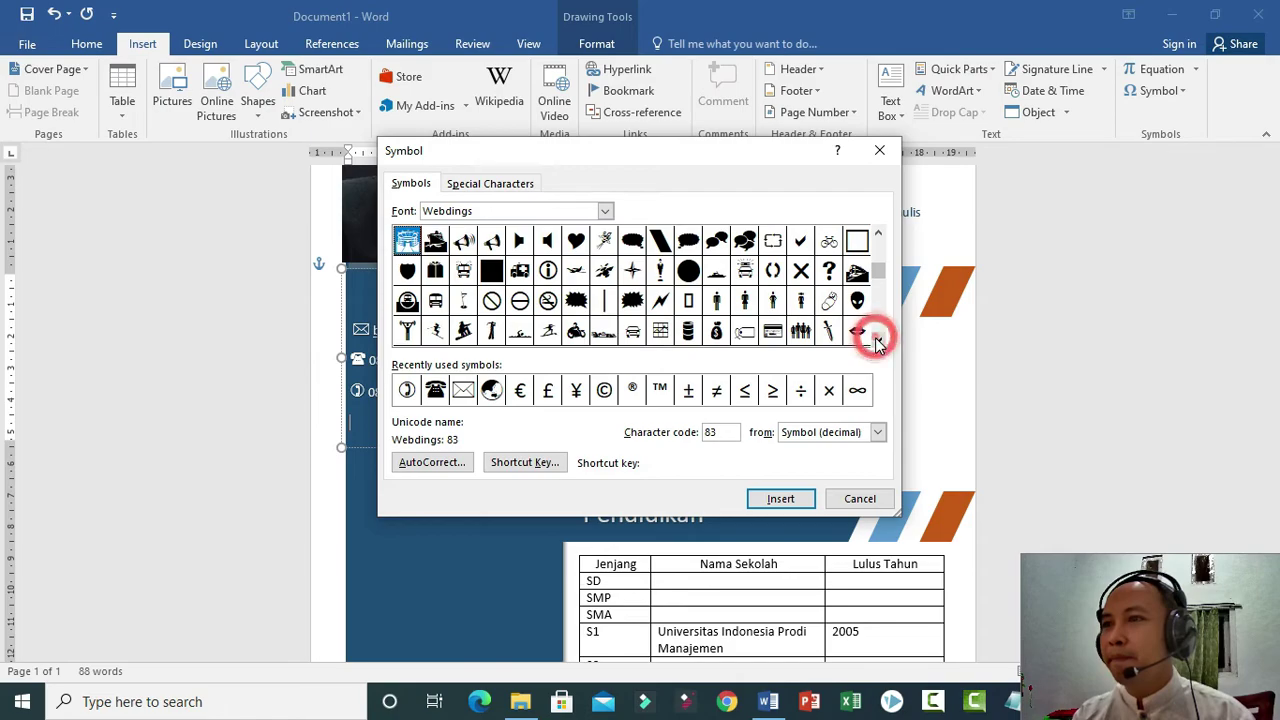
click(877, 343)
click(877, 343)
click(877, 343)
click(877, 343)
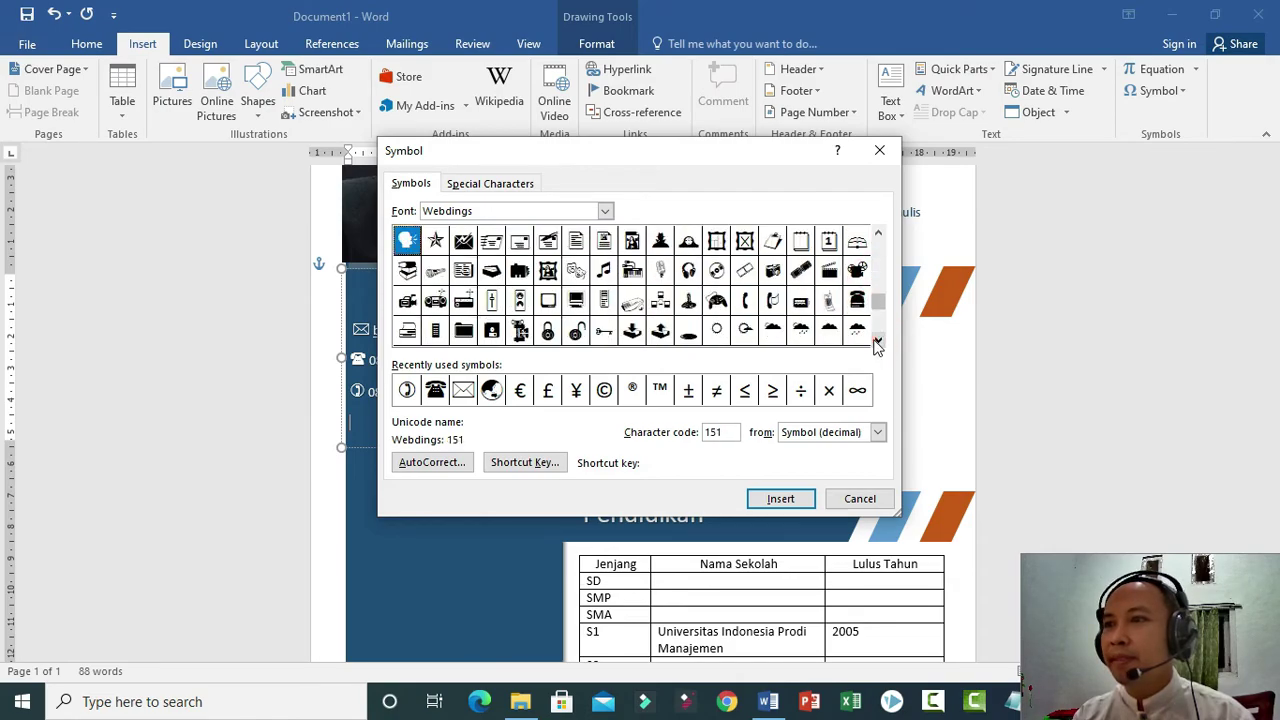
click(877, 343)
click(877, 343)
click(877, 343)
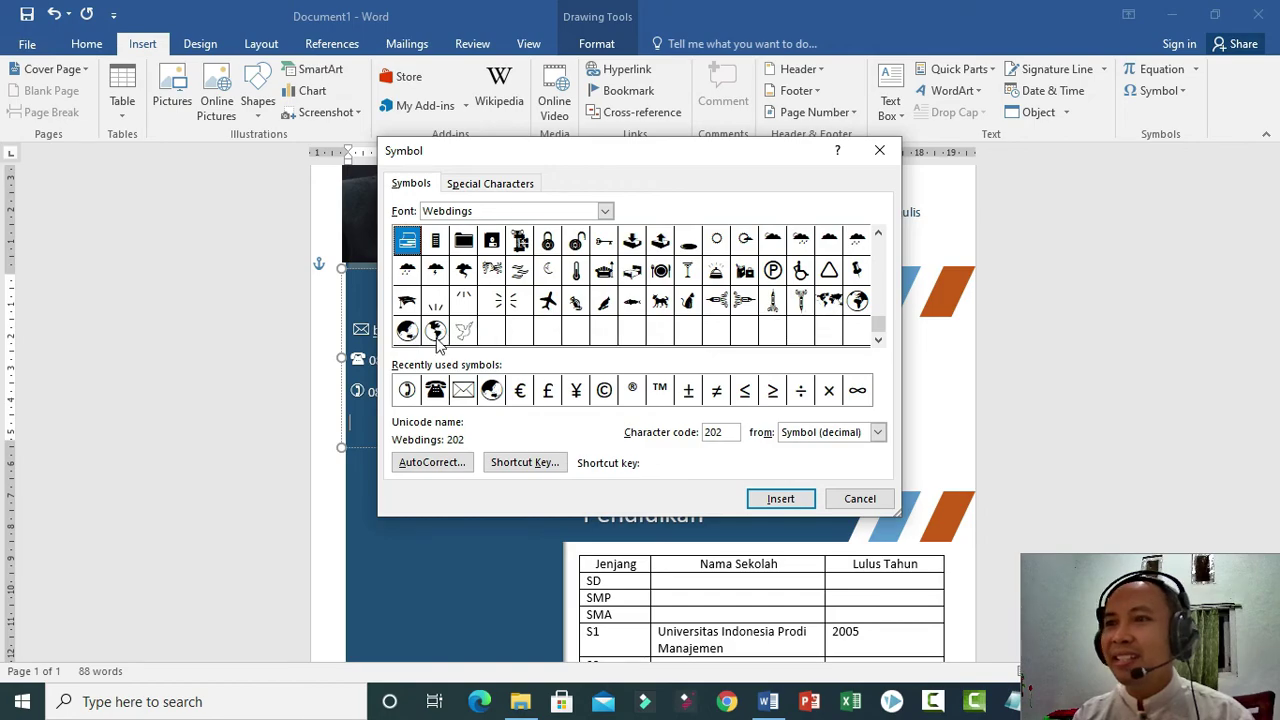
Insert the Webdings globe at the start of the fourth Kontak line and select it.
click(407, 331)
click(785, 499)
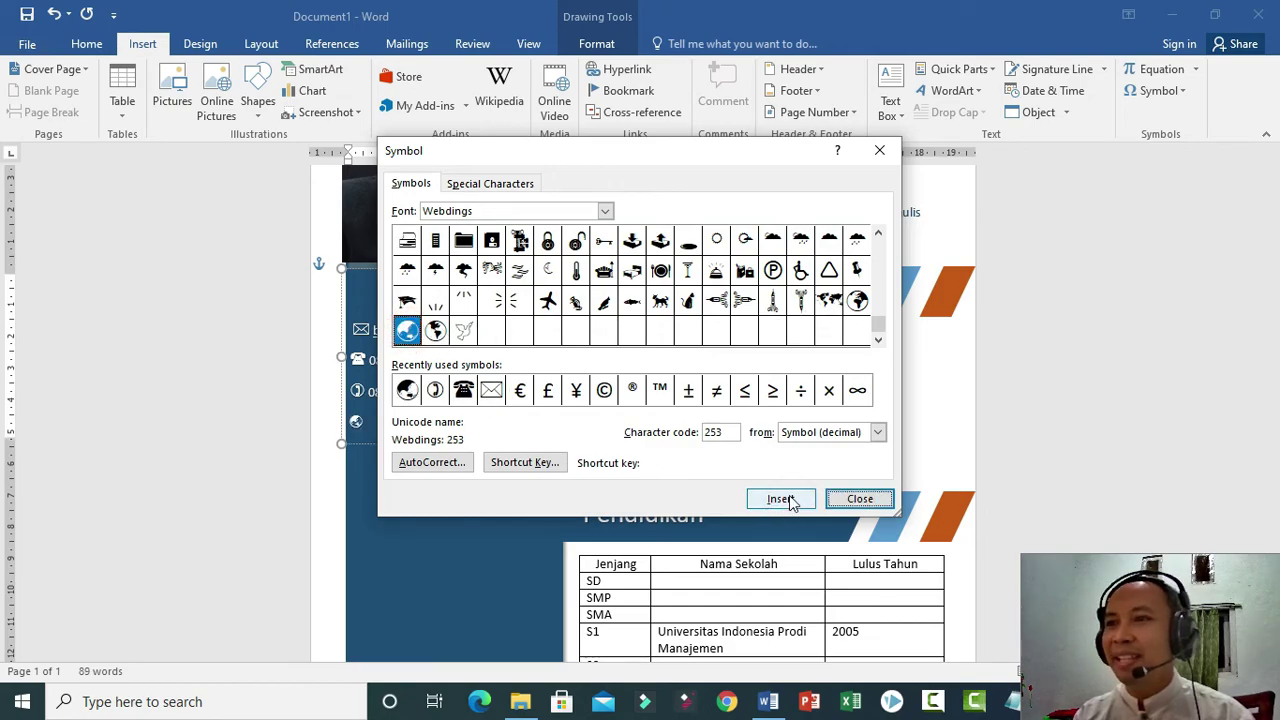
click(859, 498)
triple_click(394, 420)
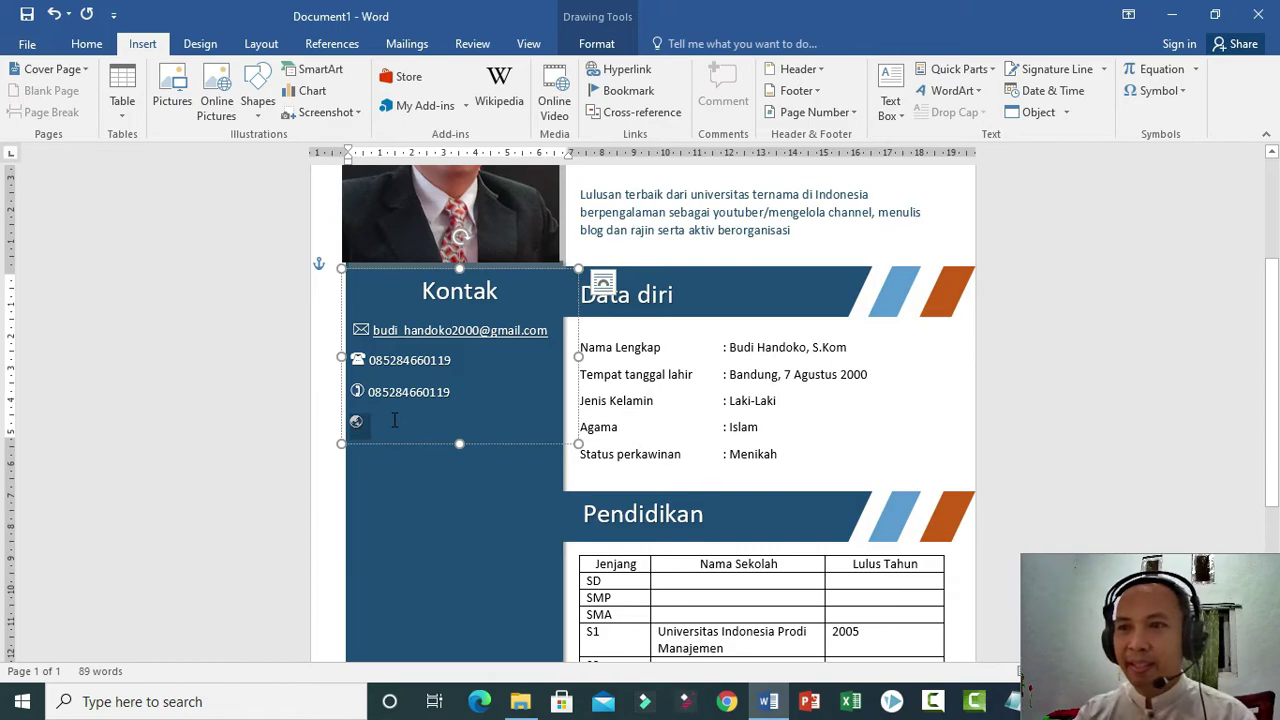
click(86, 44)
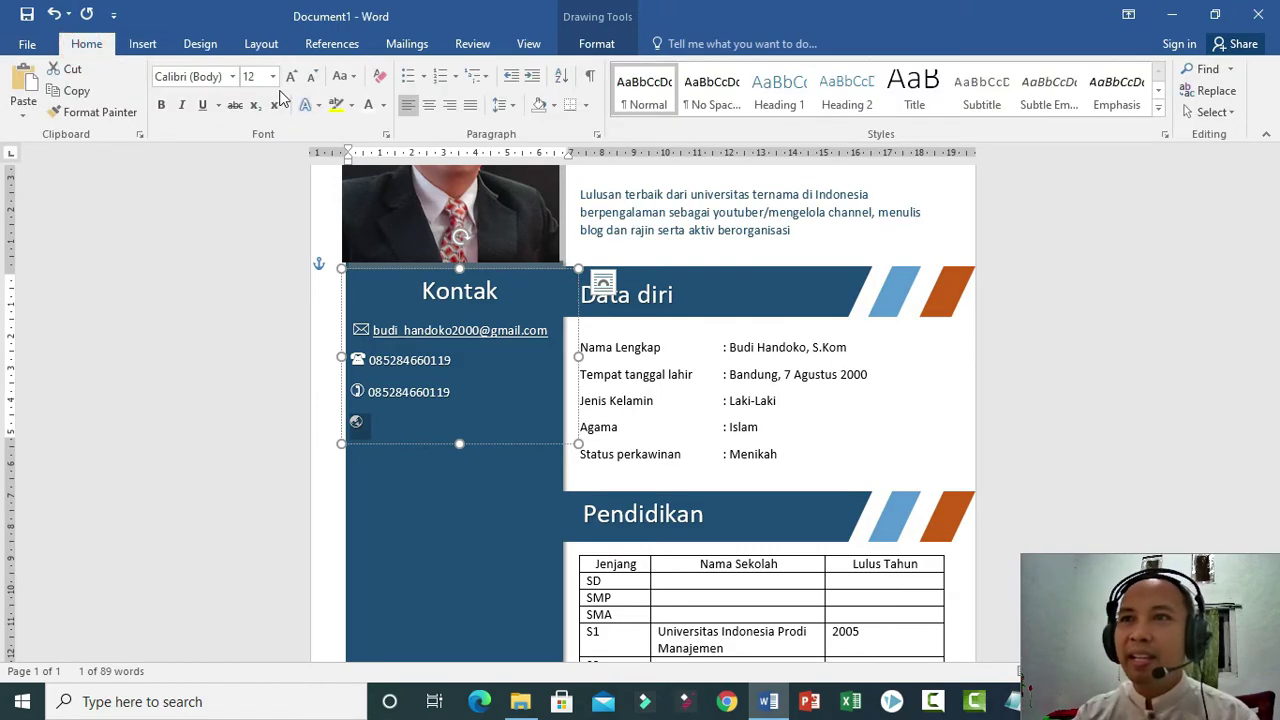
key(Right)
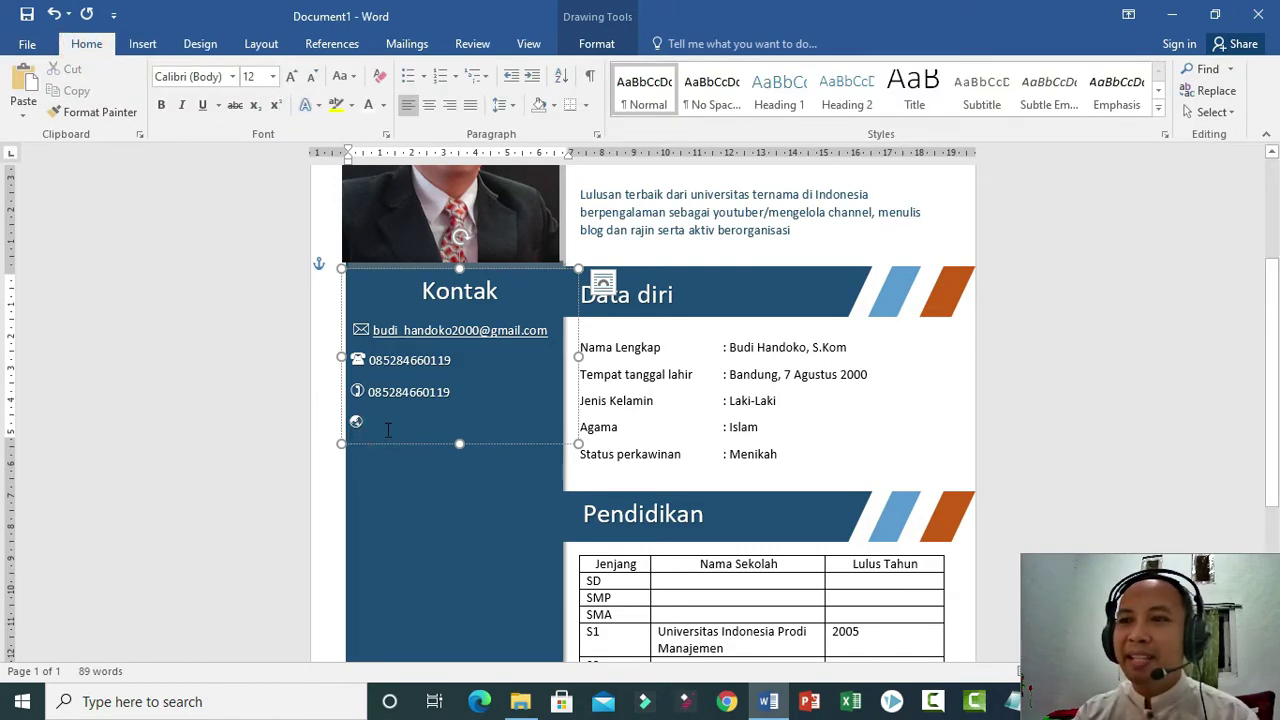
text(kolompintar.com)
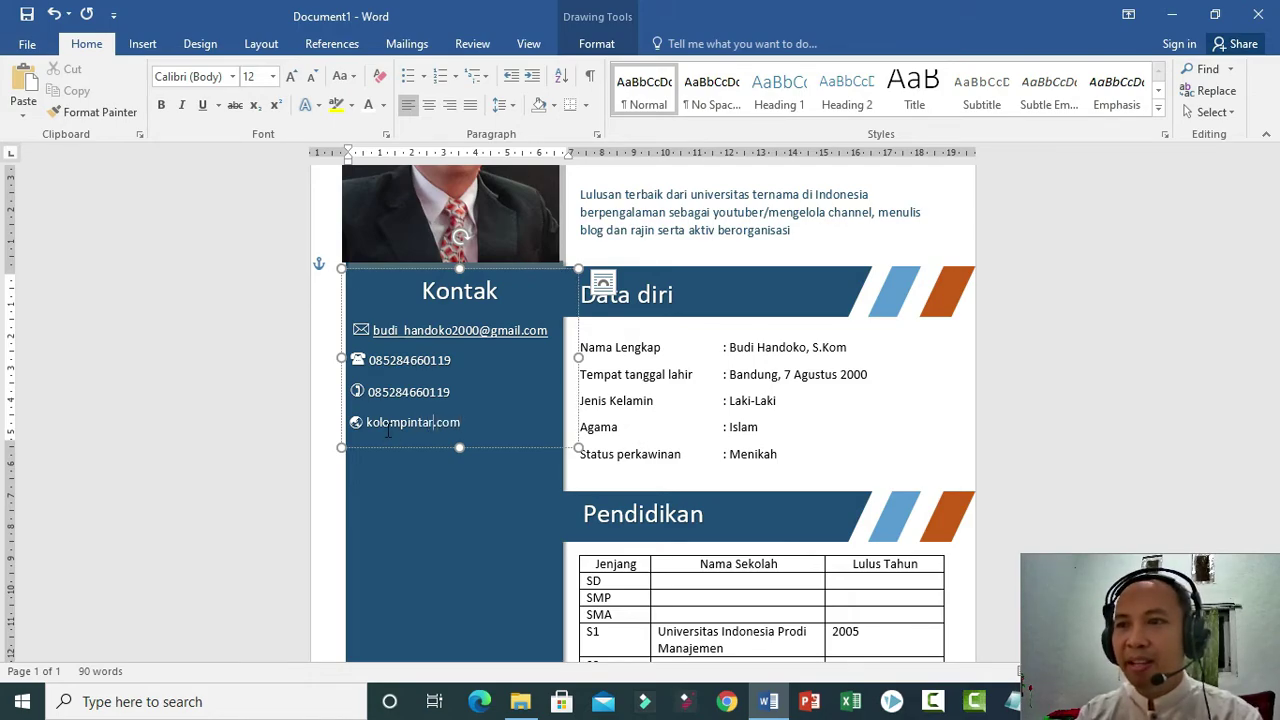
text(http:)
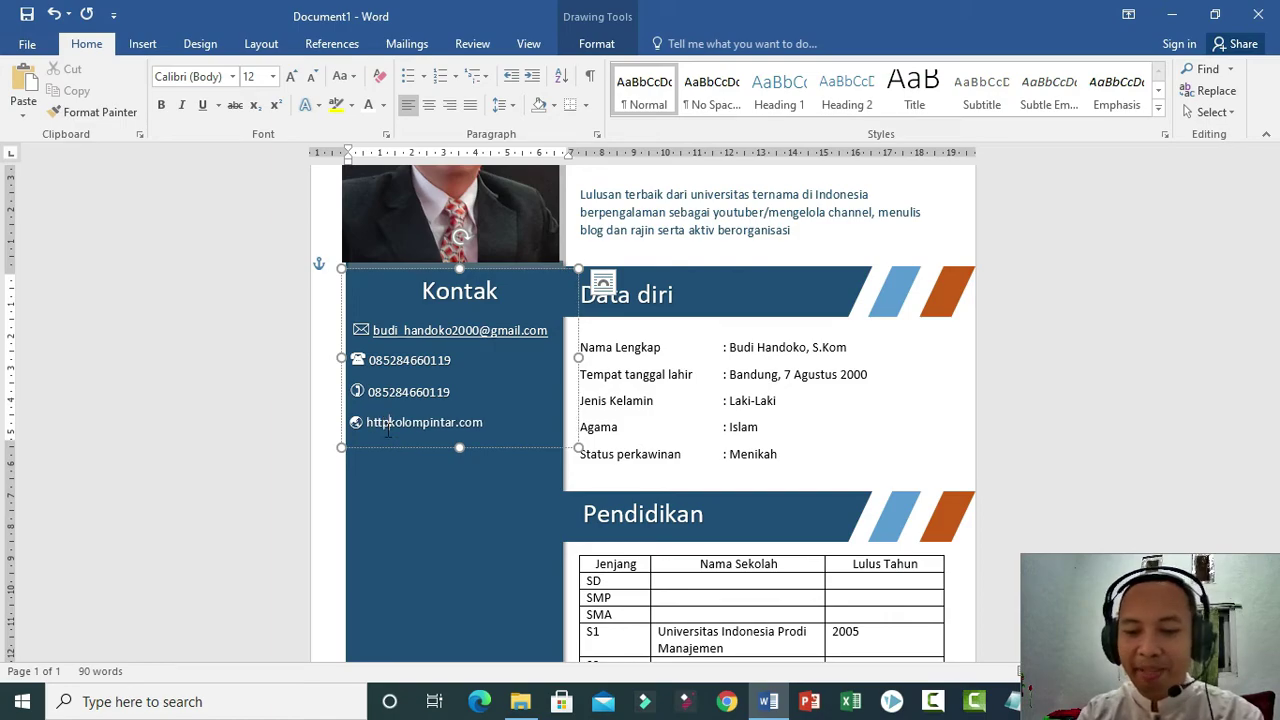
text(//)
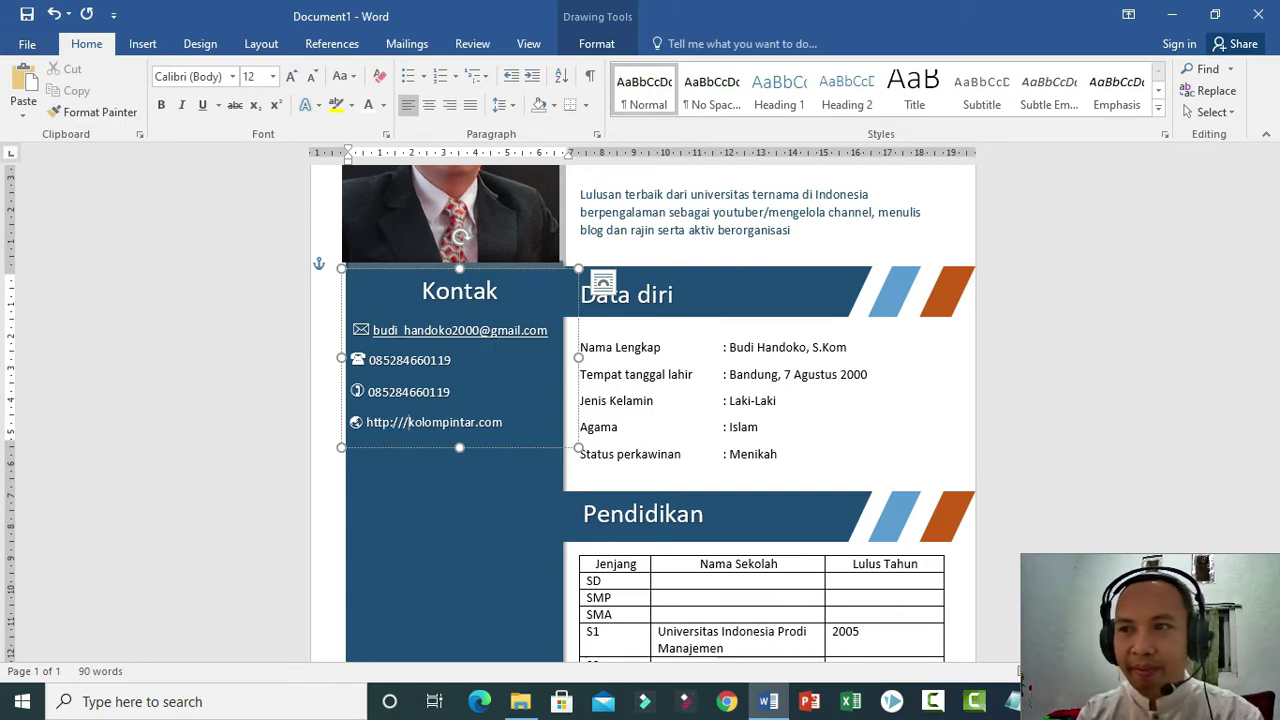
key(BackSpace)
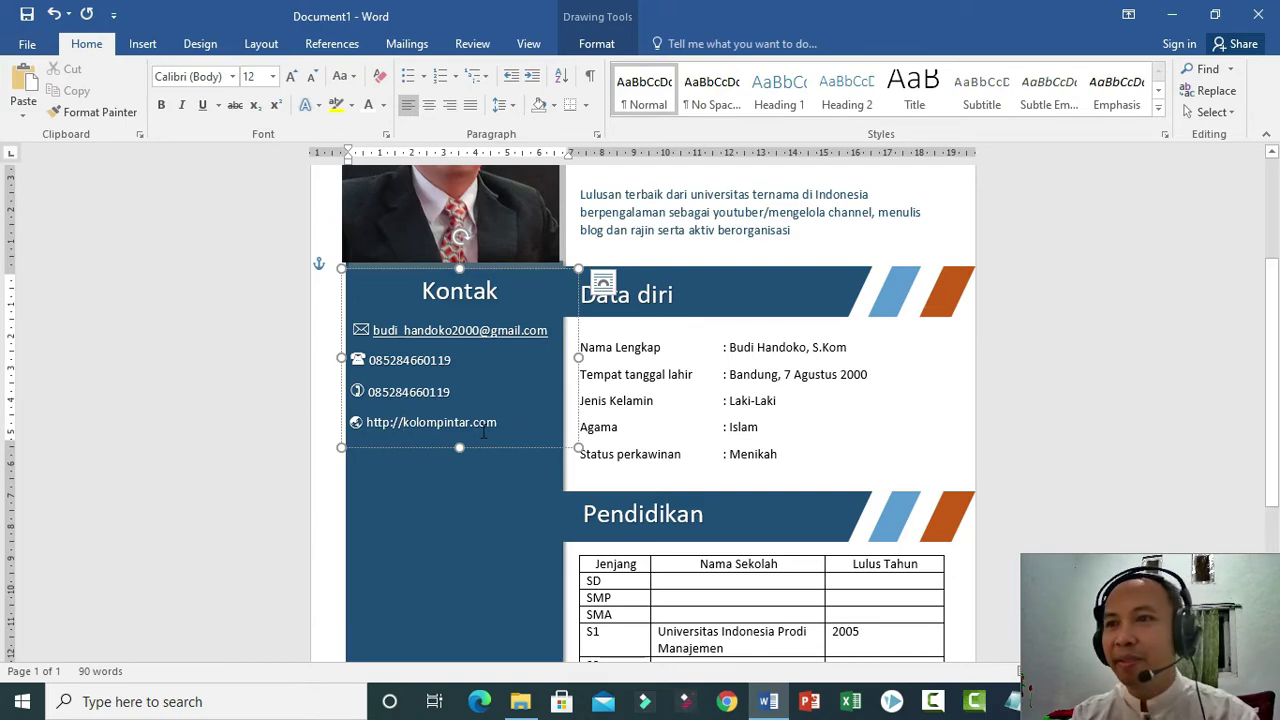
drag(364, 422, 351, 424)
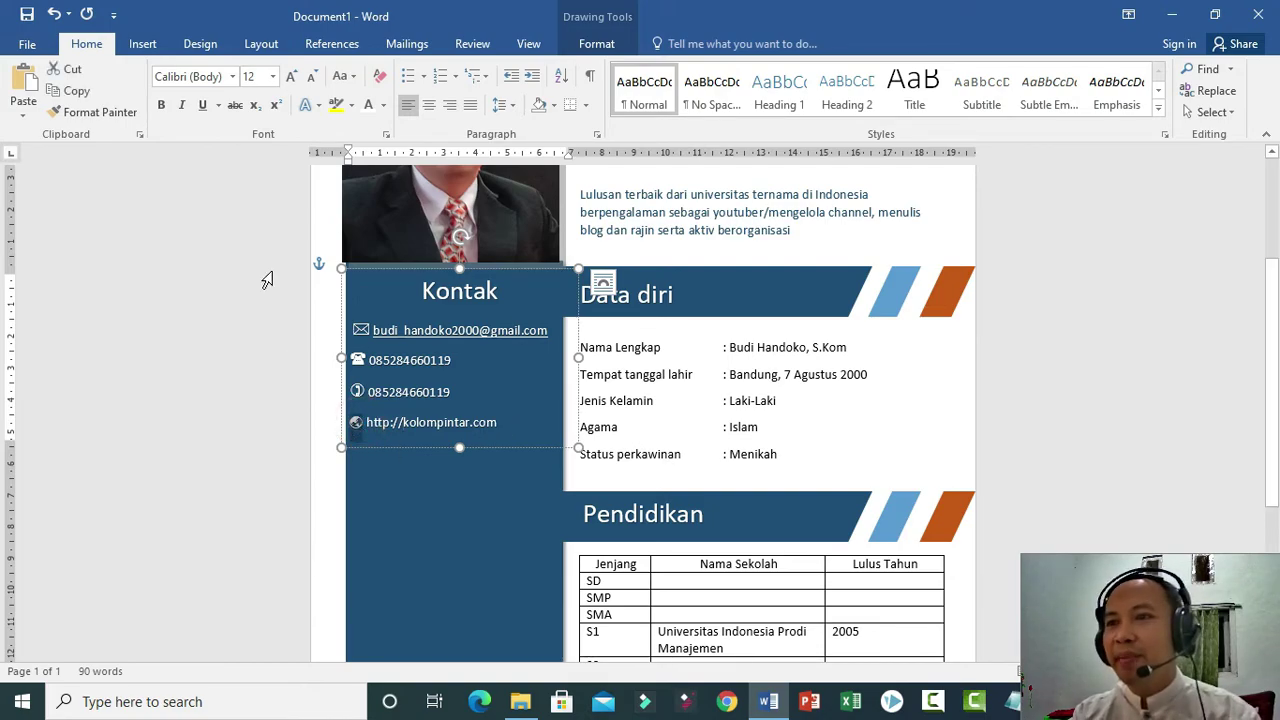
click(272, 78)
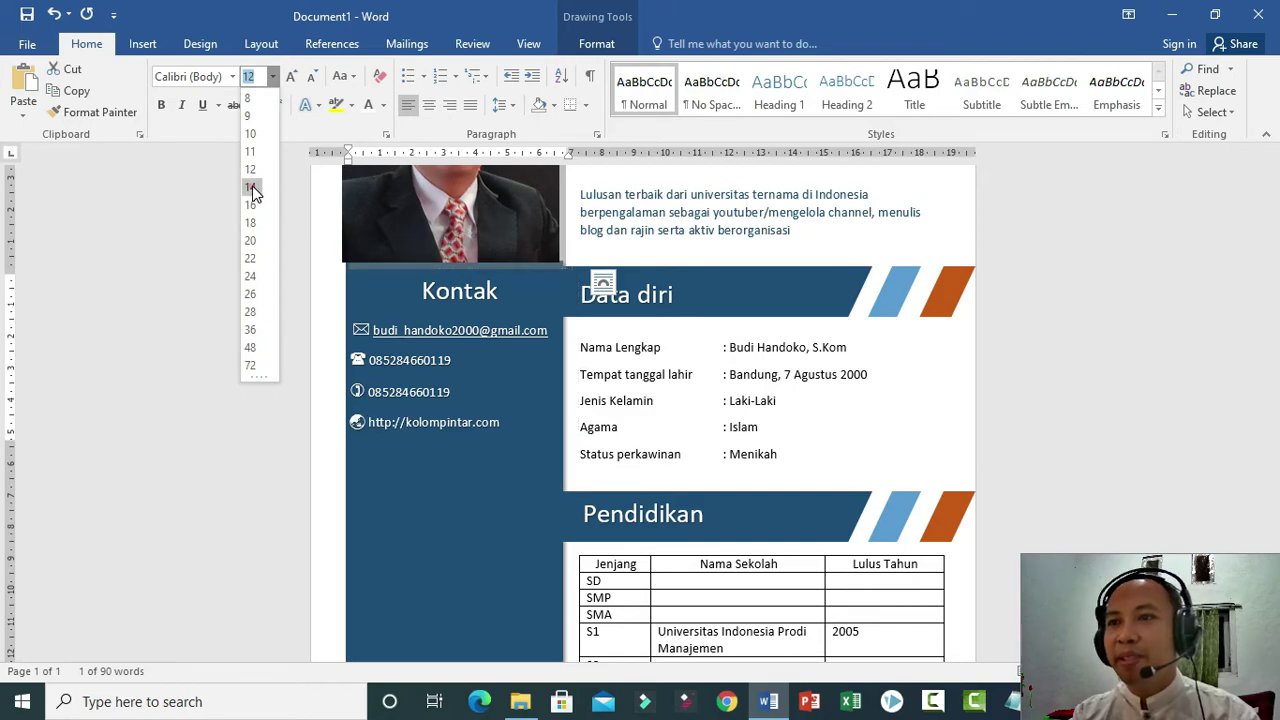
click(250, 187)
click(484, 535)
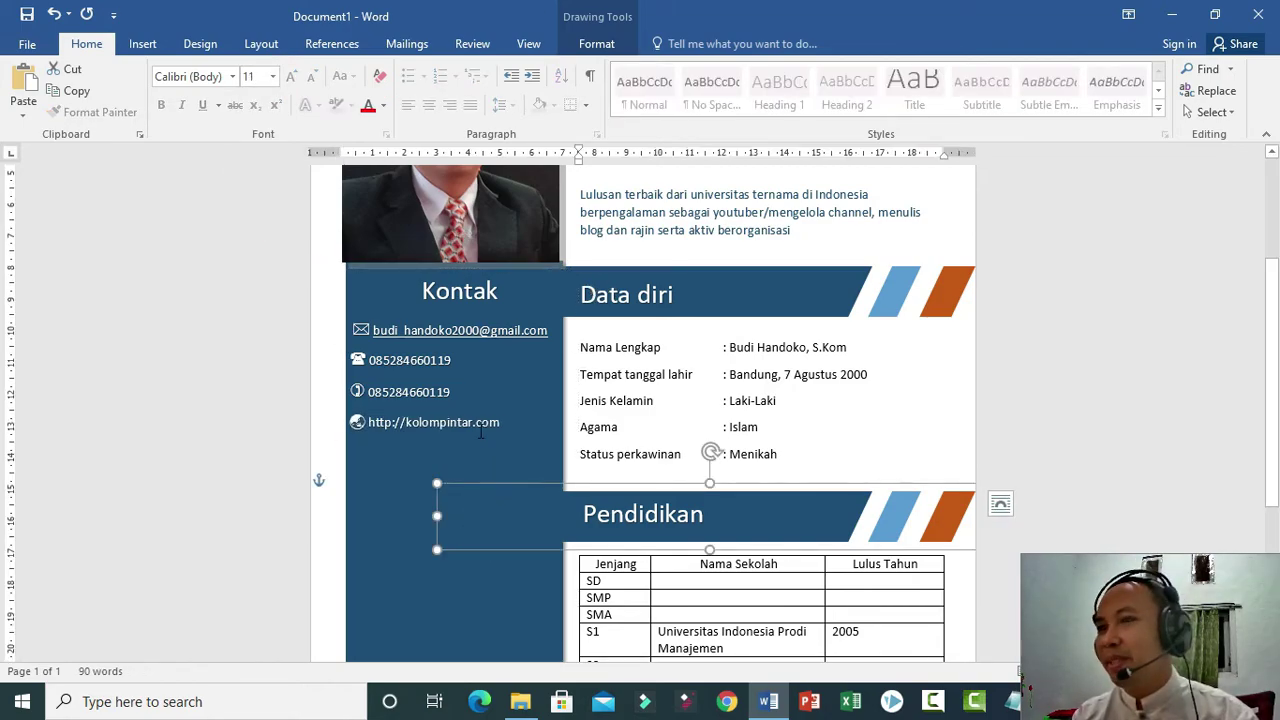
Add an empty line below the web address and make the URL text white.
click(516, 426)
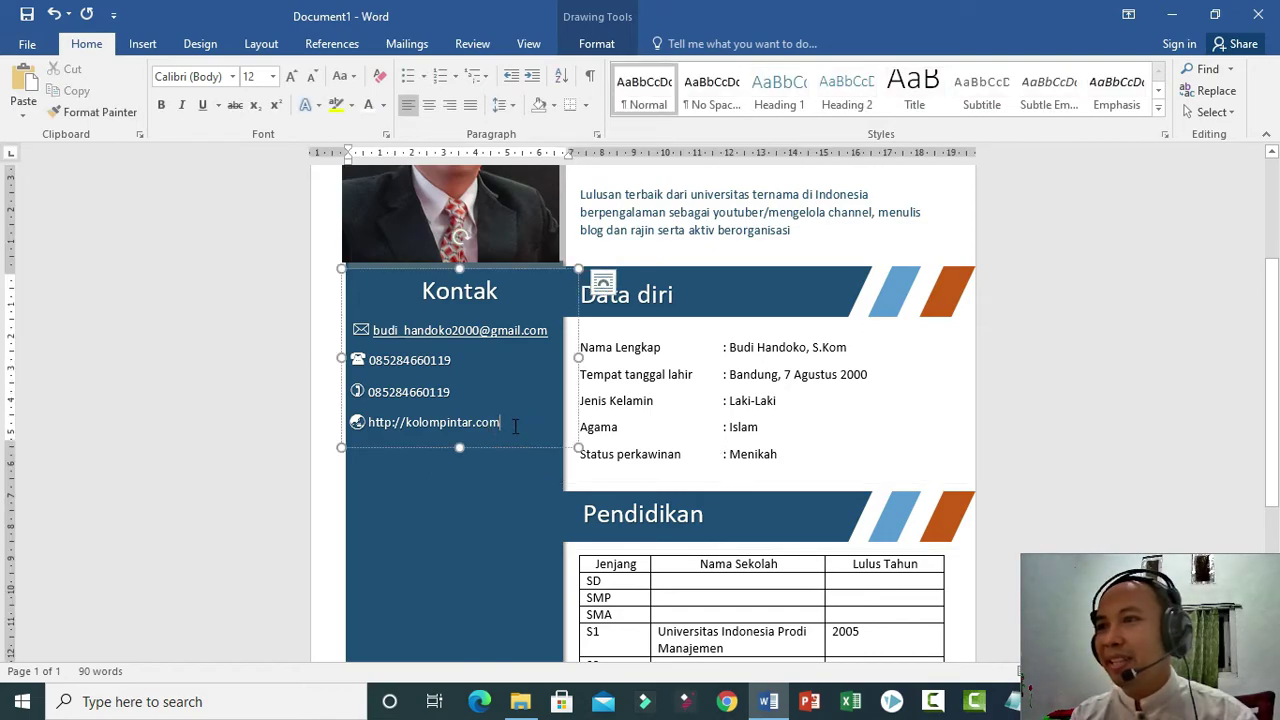
key(Return)
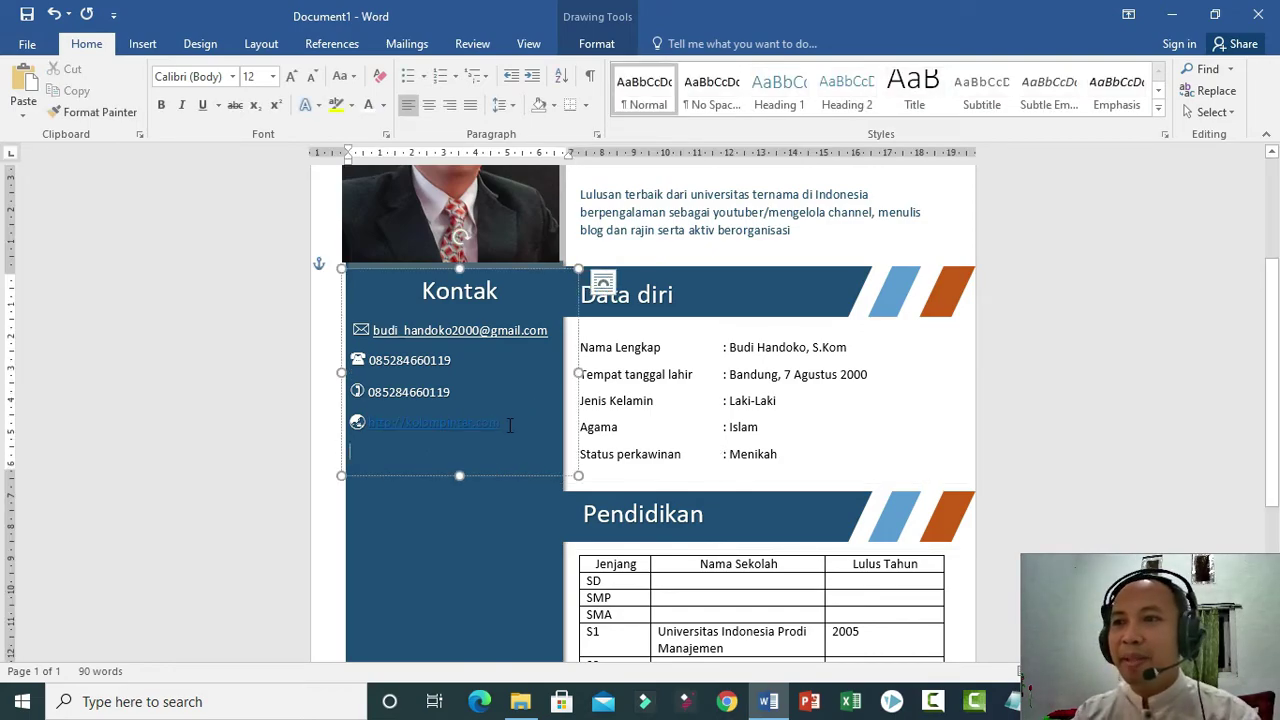
drag(503, 424, 366, 424)
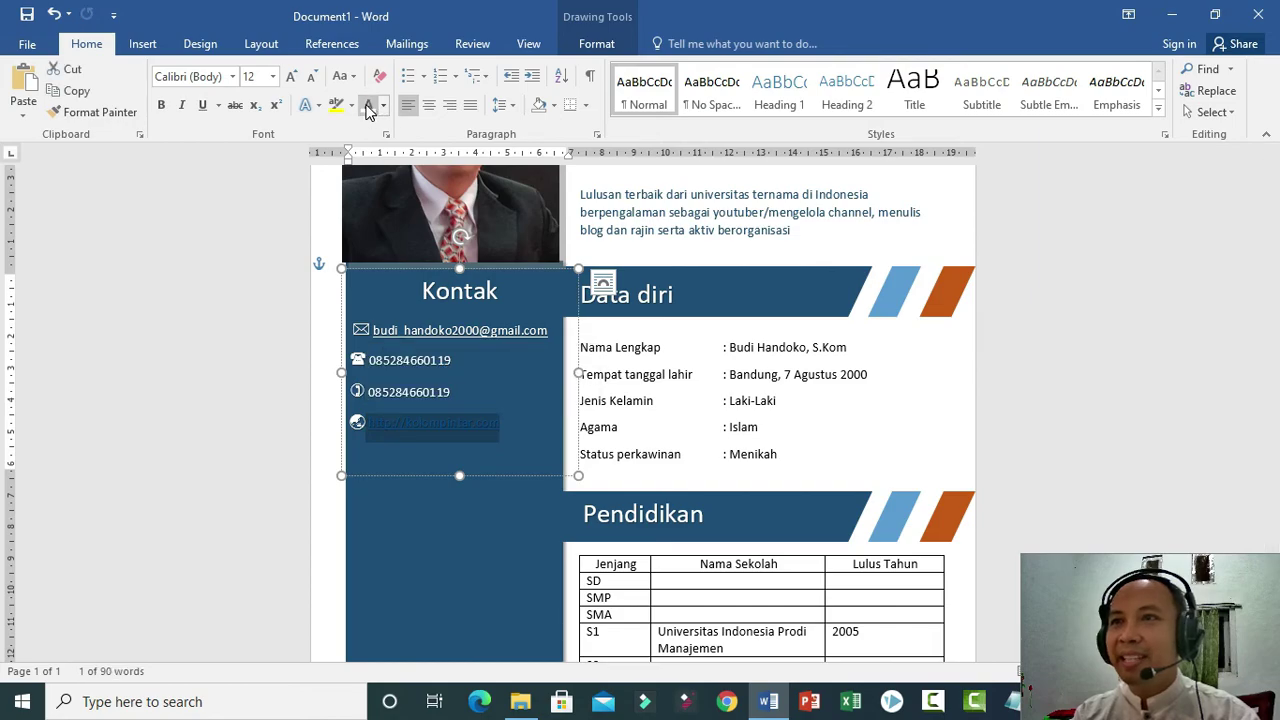
click(368, 107)
click(377, 448)
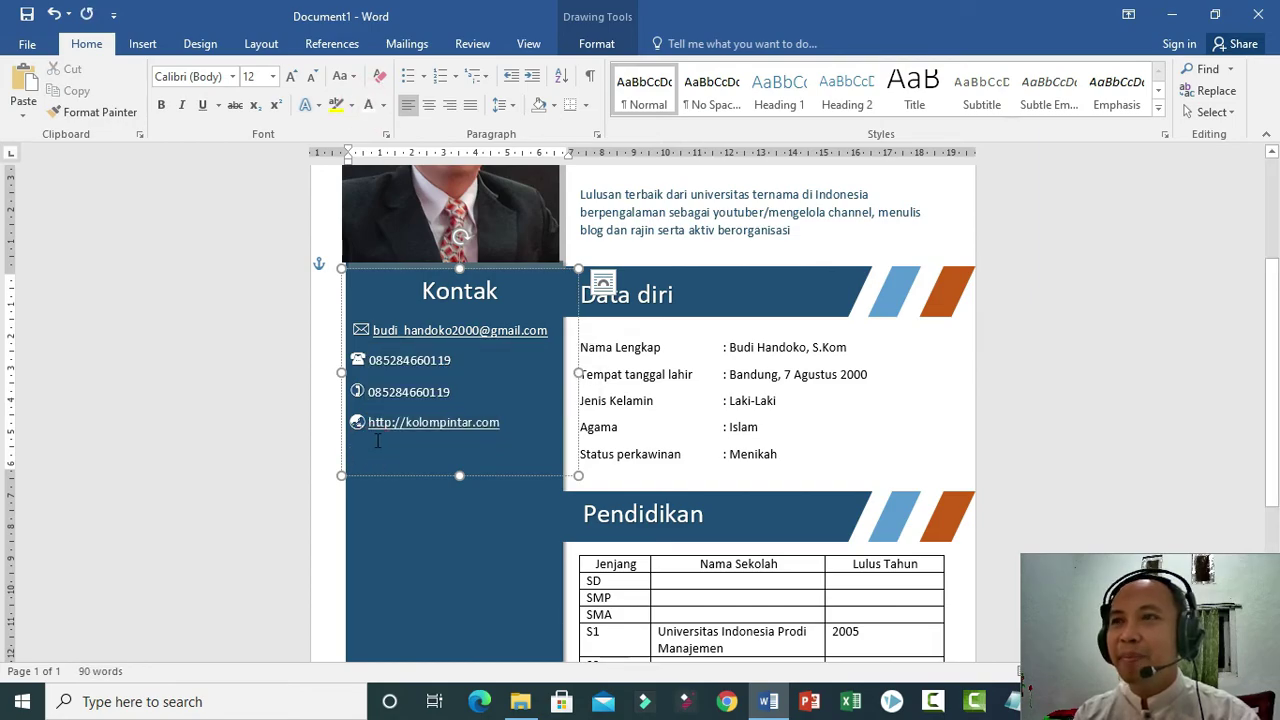
click(142, 44)
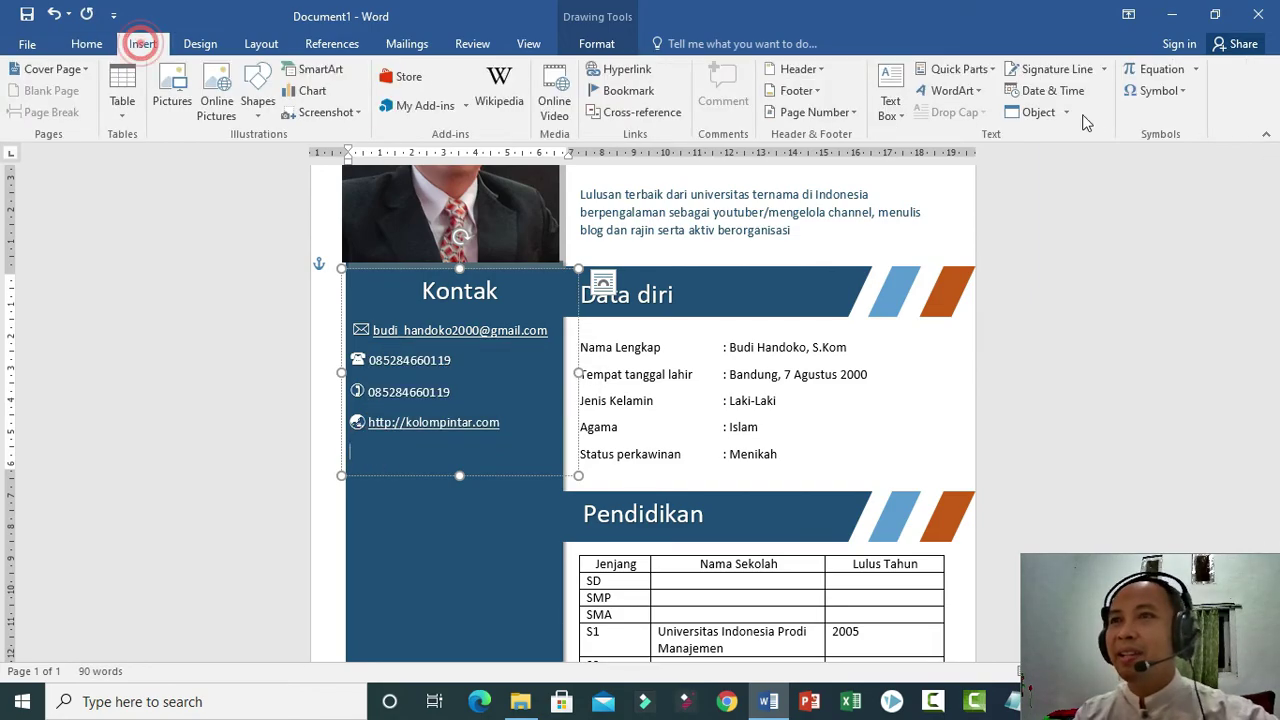
Open More Symbols, scroll through the Webdings grid, then open the symbol font list.
click(1178, 91)
click(1190, 231)
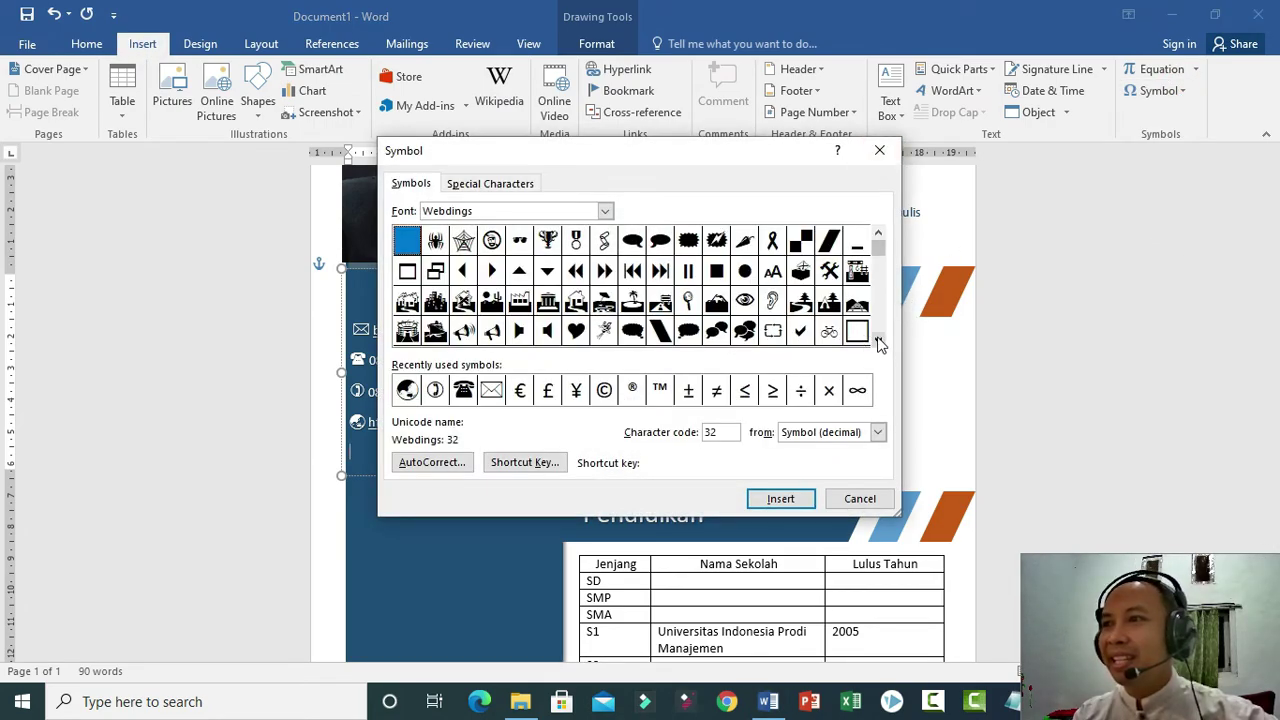
click(878, 342)
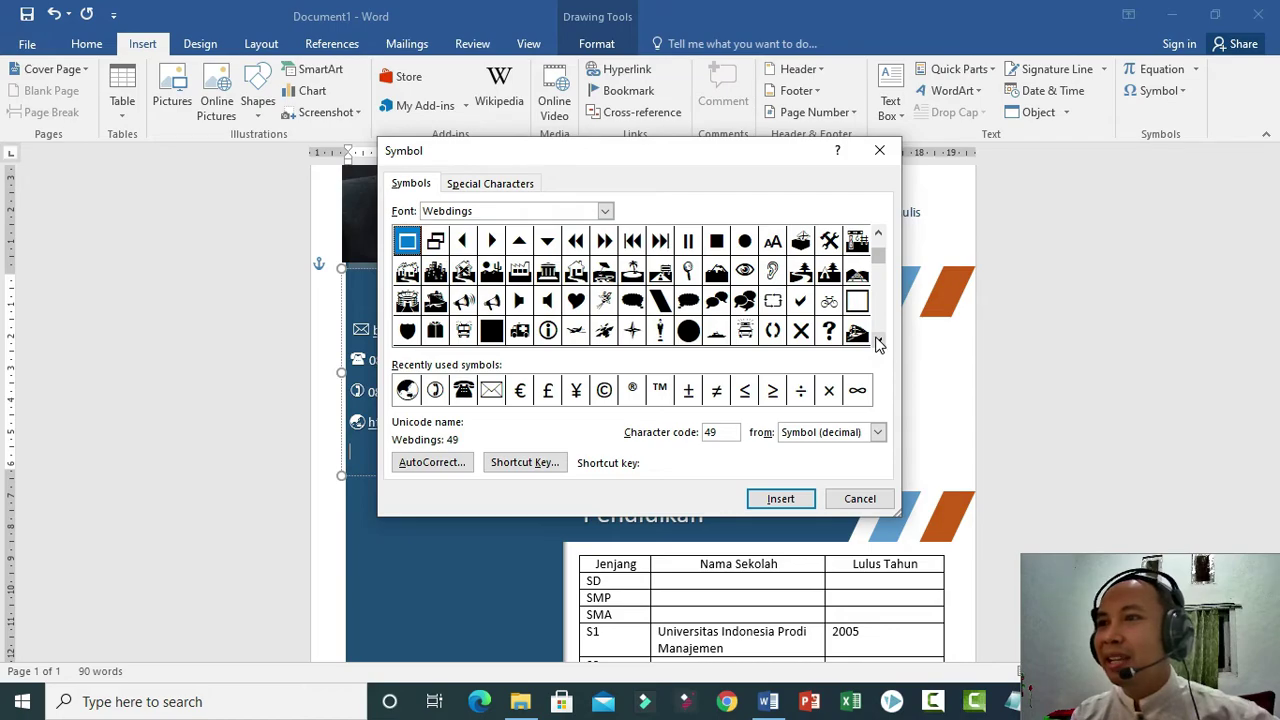
click(878, 342)
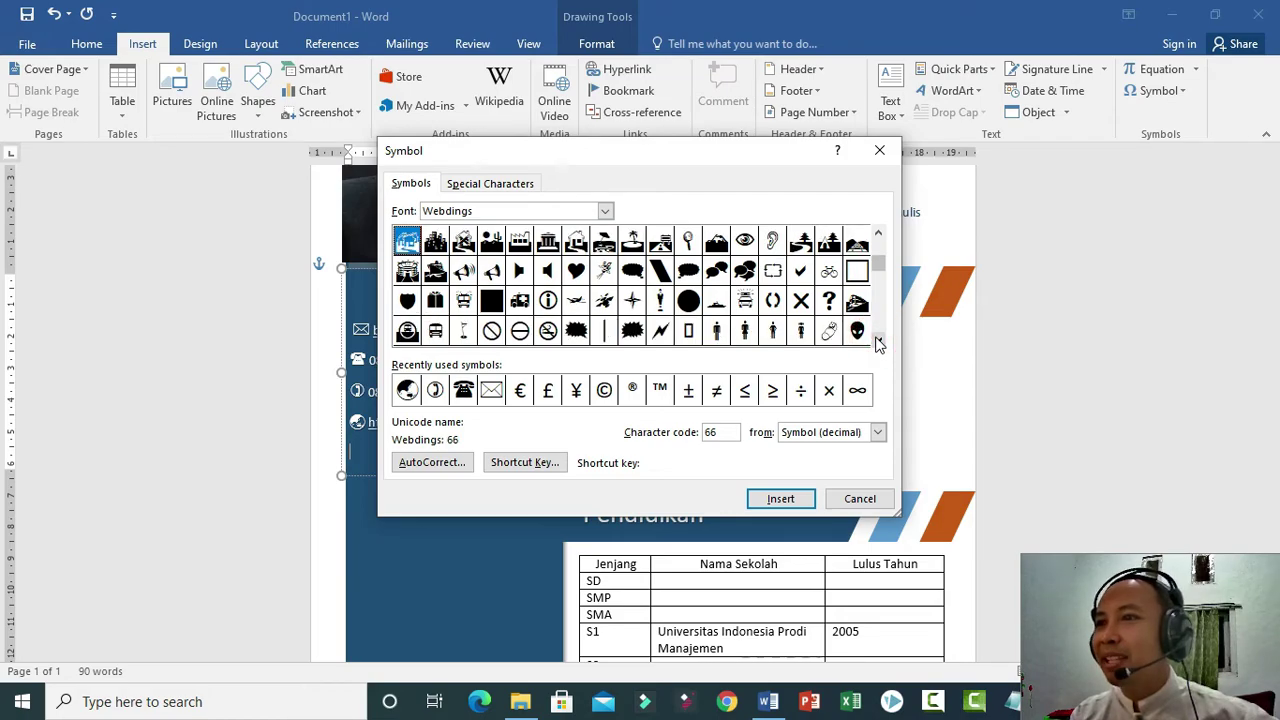
click(878, 342)
click(878, 342)
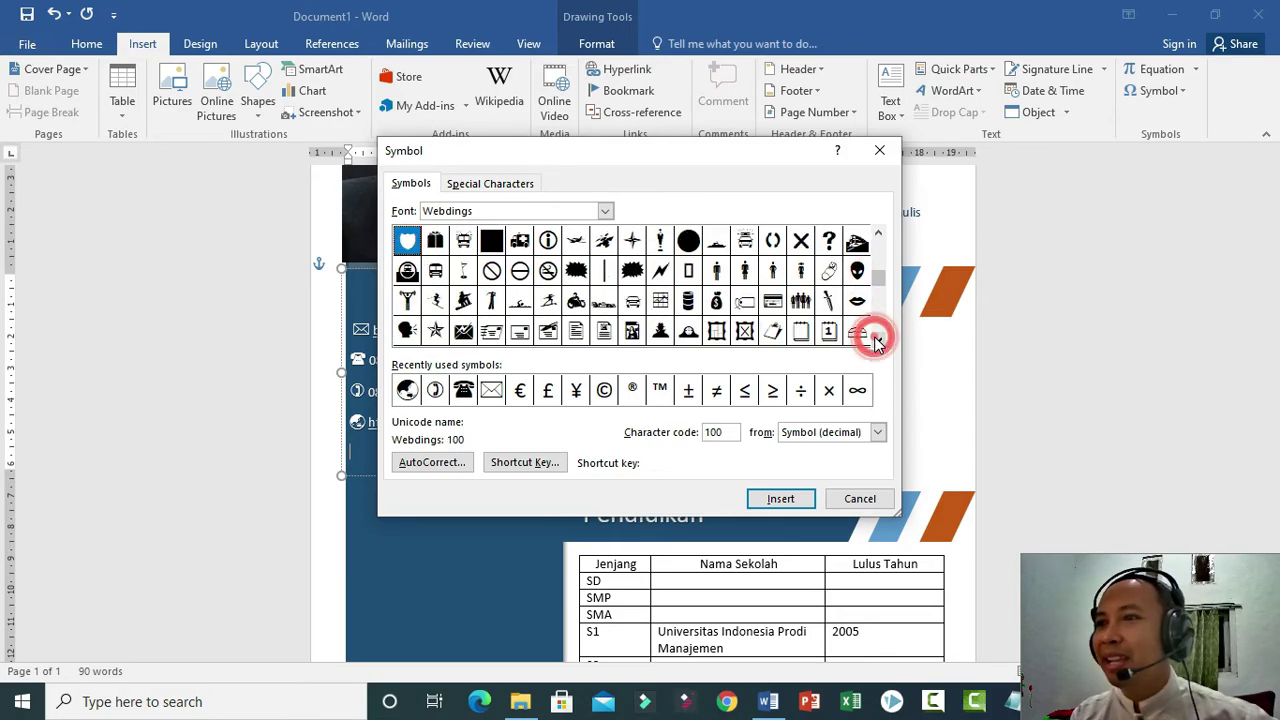
click(878, 342)
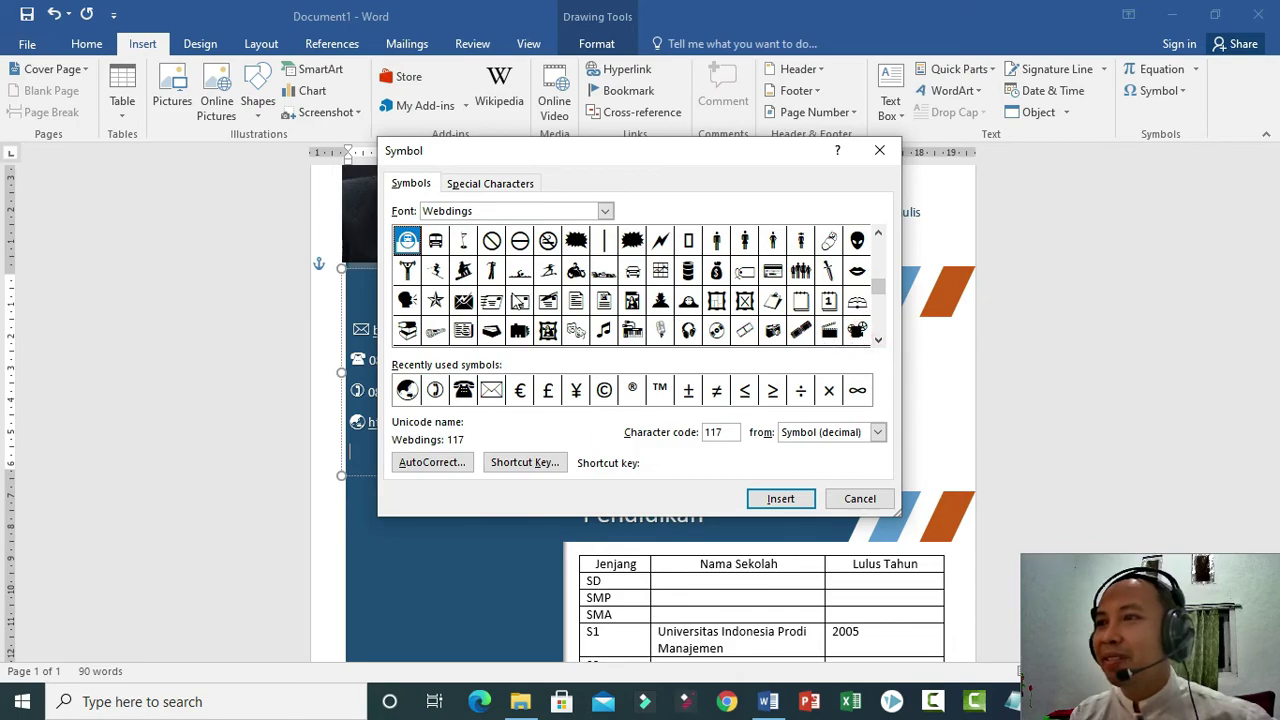
click(878, 342)
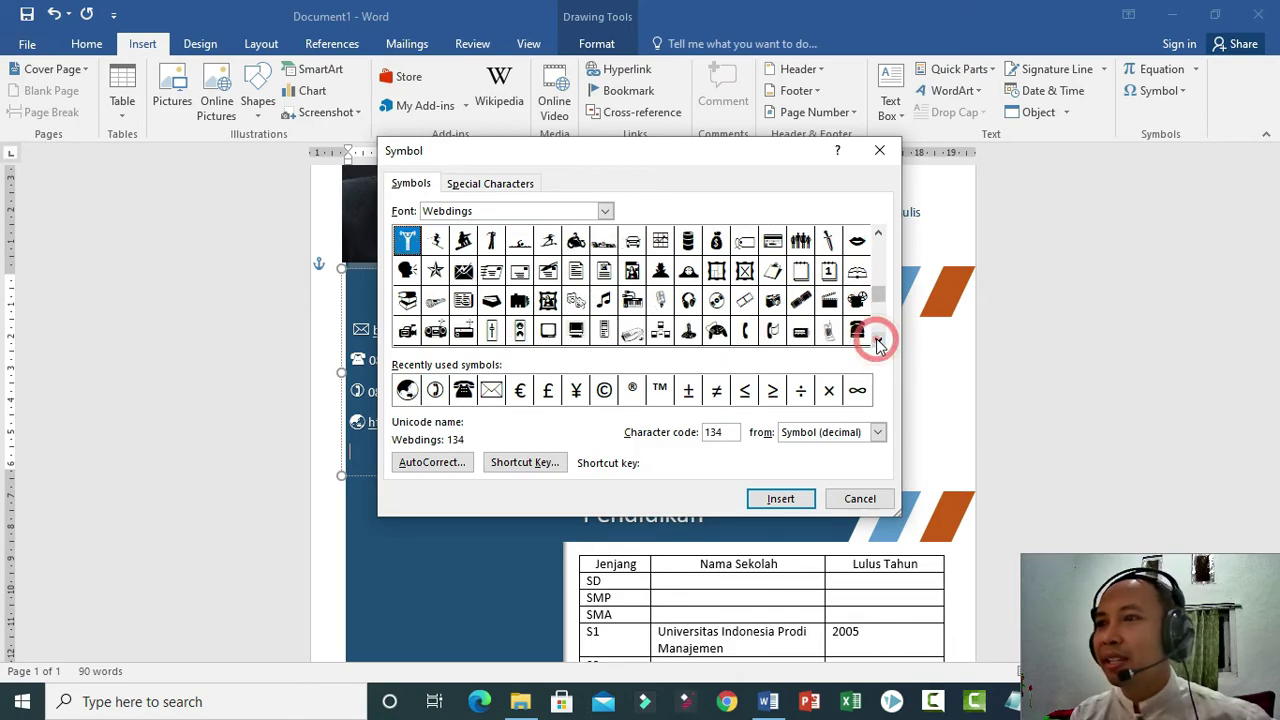
click(878, 342)
click(878, 342)
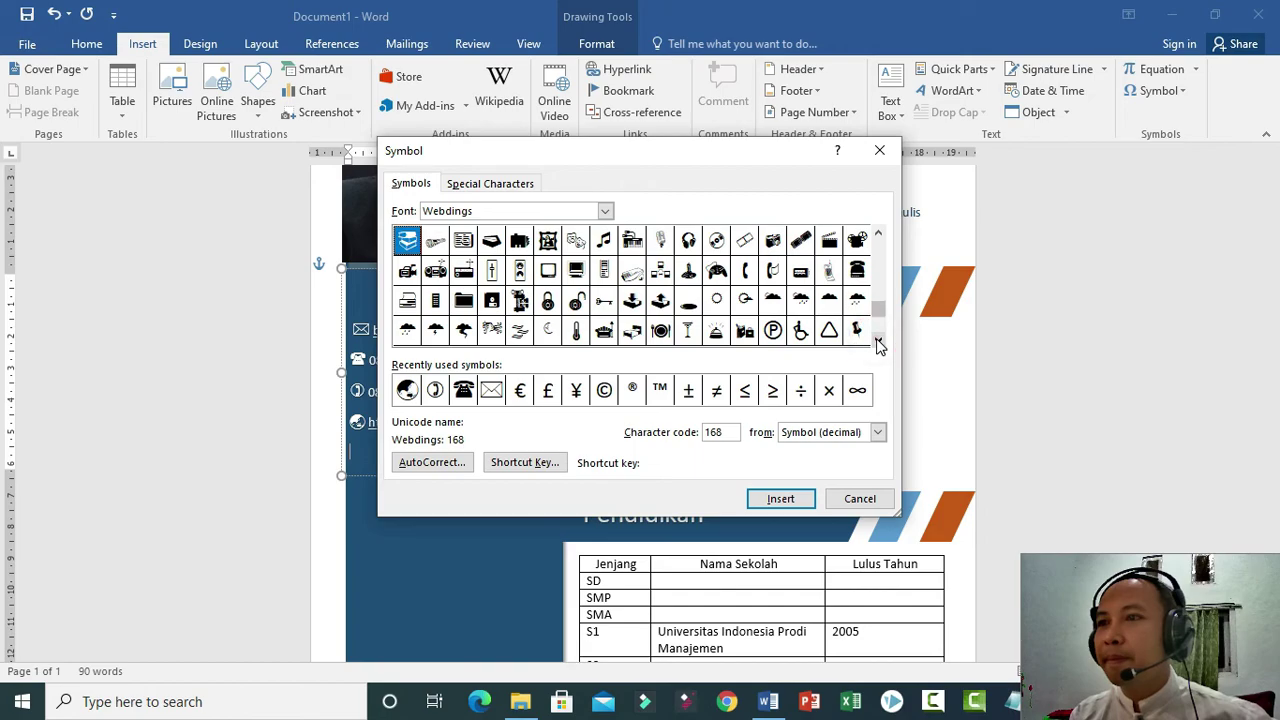
click(878, 342)
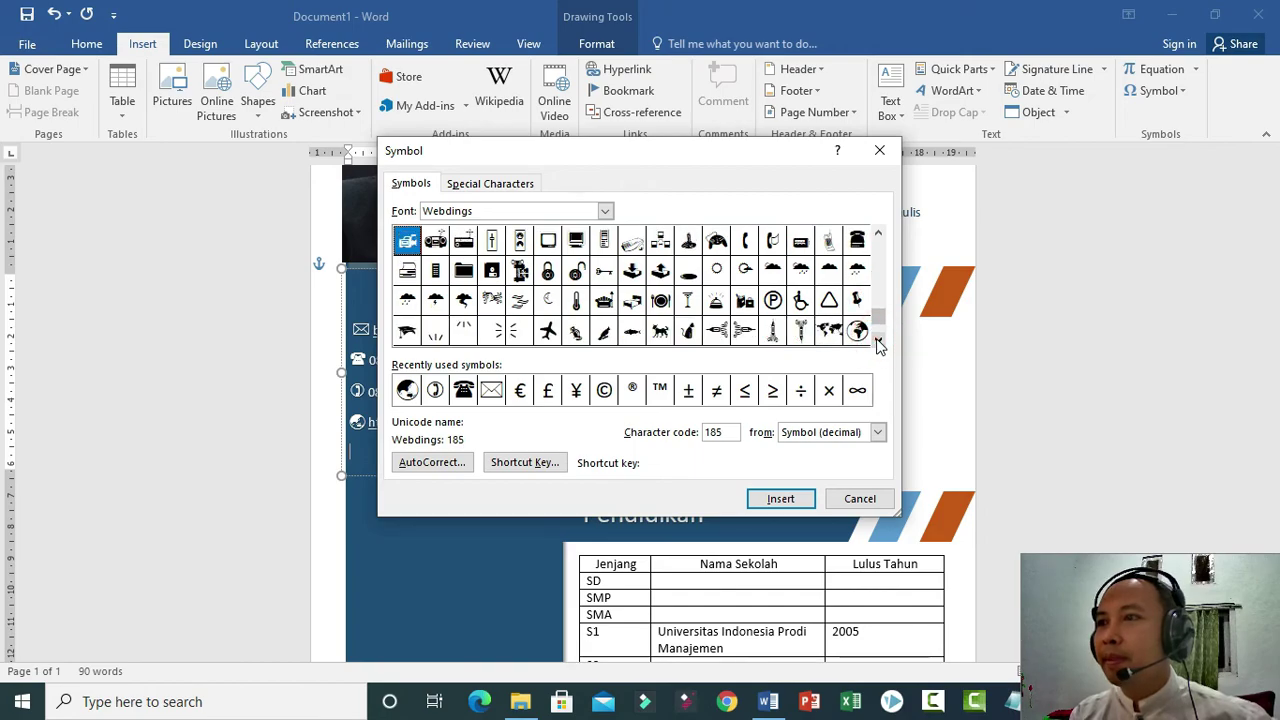
click(878, 342)
click(878, 342)
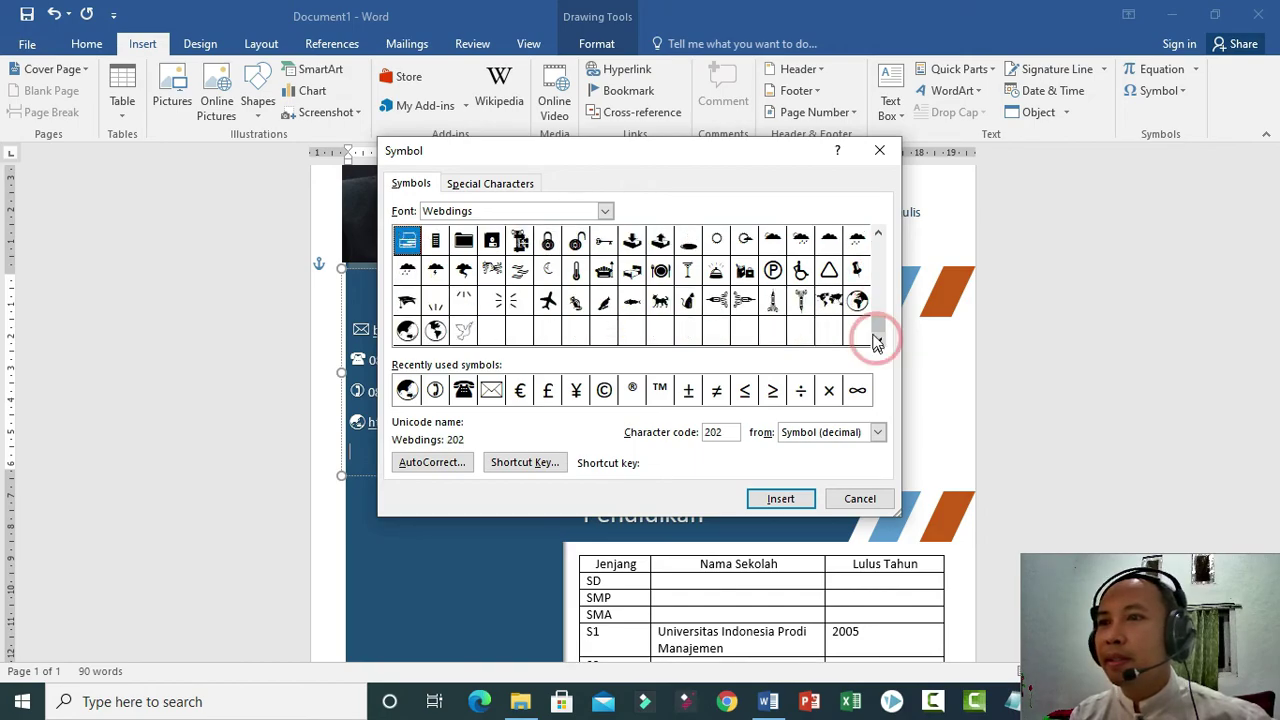
click(878, 234)
click(878, 234)
click(878, 234)
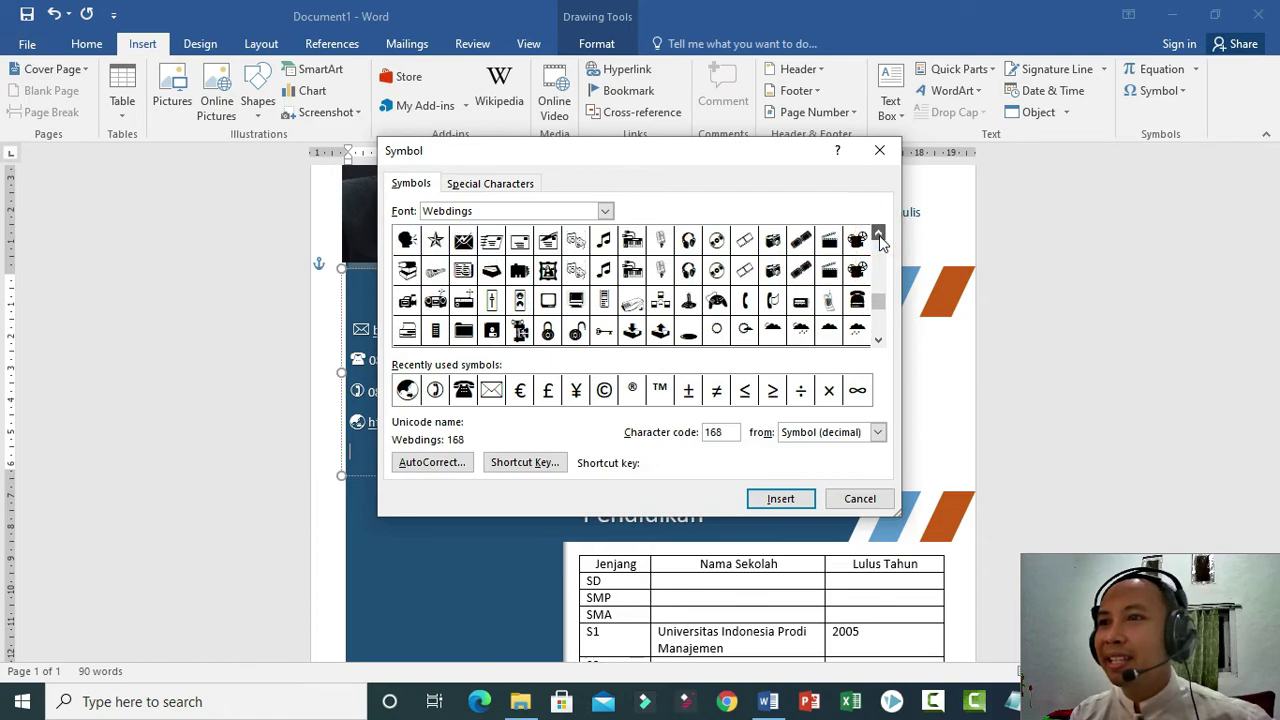
click(878, 234)
click(878, 234)
click(878, 234)
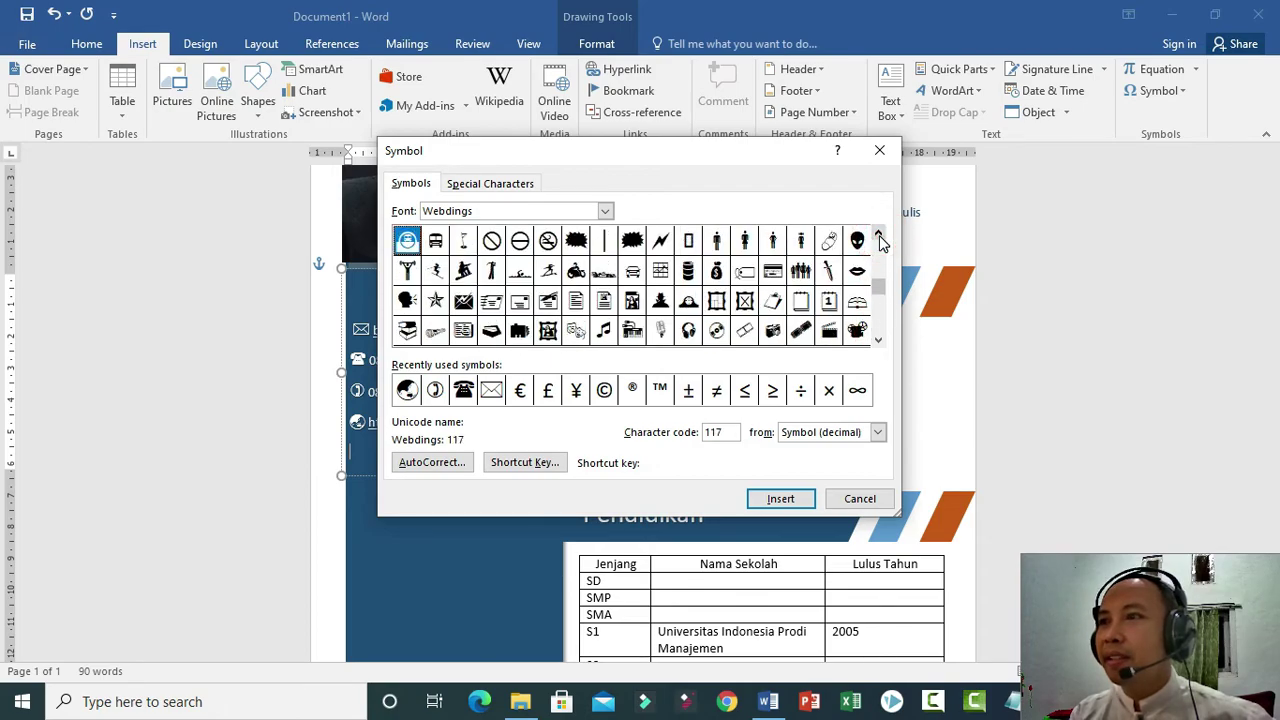
click(878, 234)
click(878, 234)
click(878, 234)
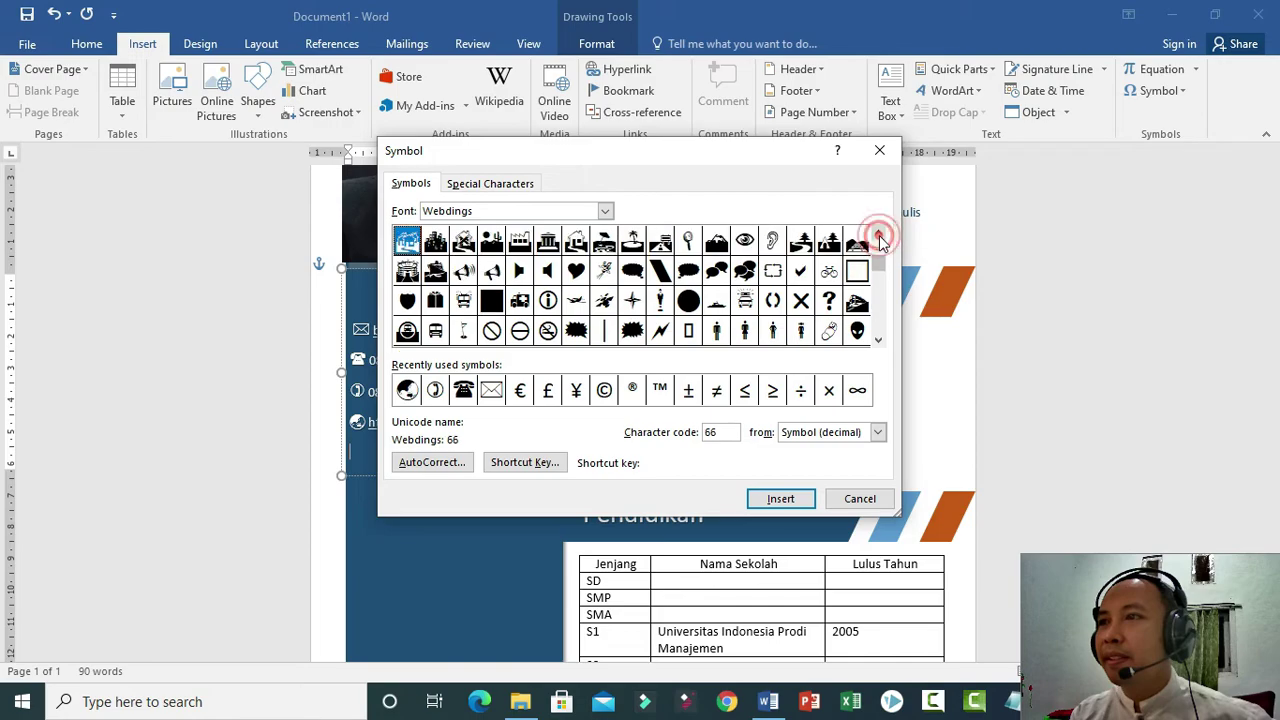
click(878, 236)
click(878, 236)
click(878, 236)
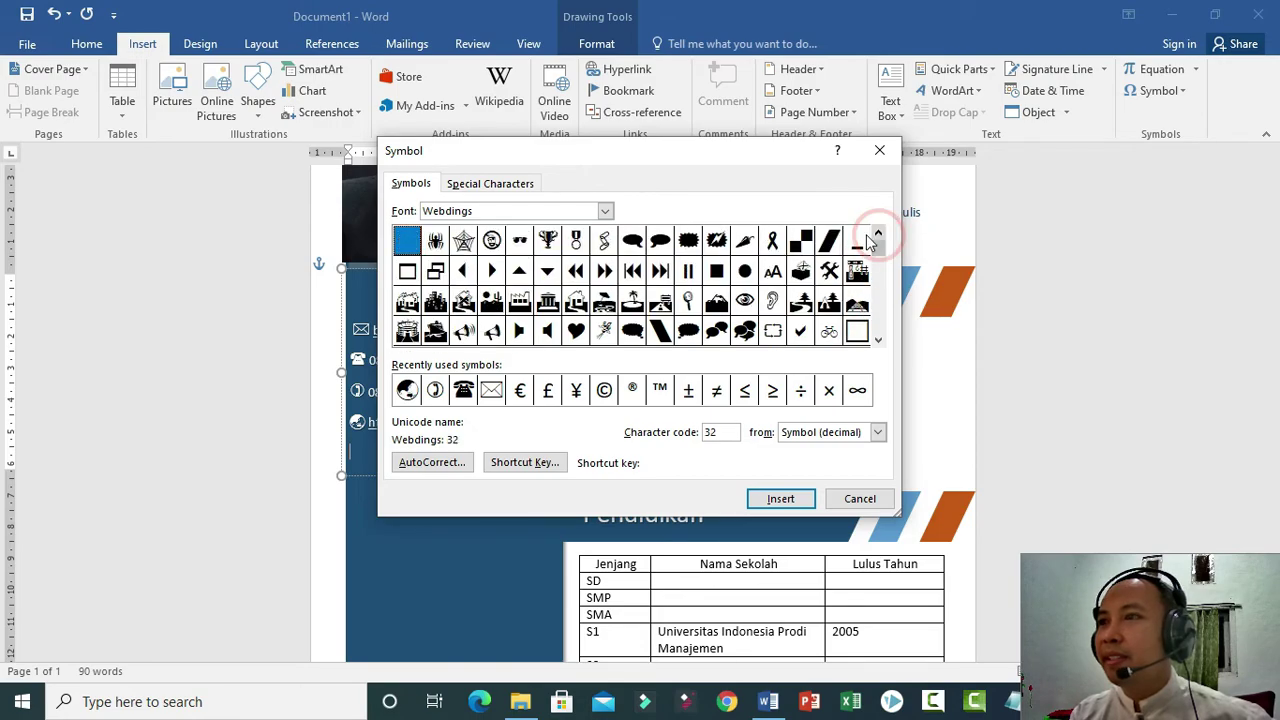
click(605, 211)
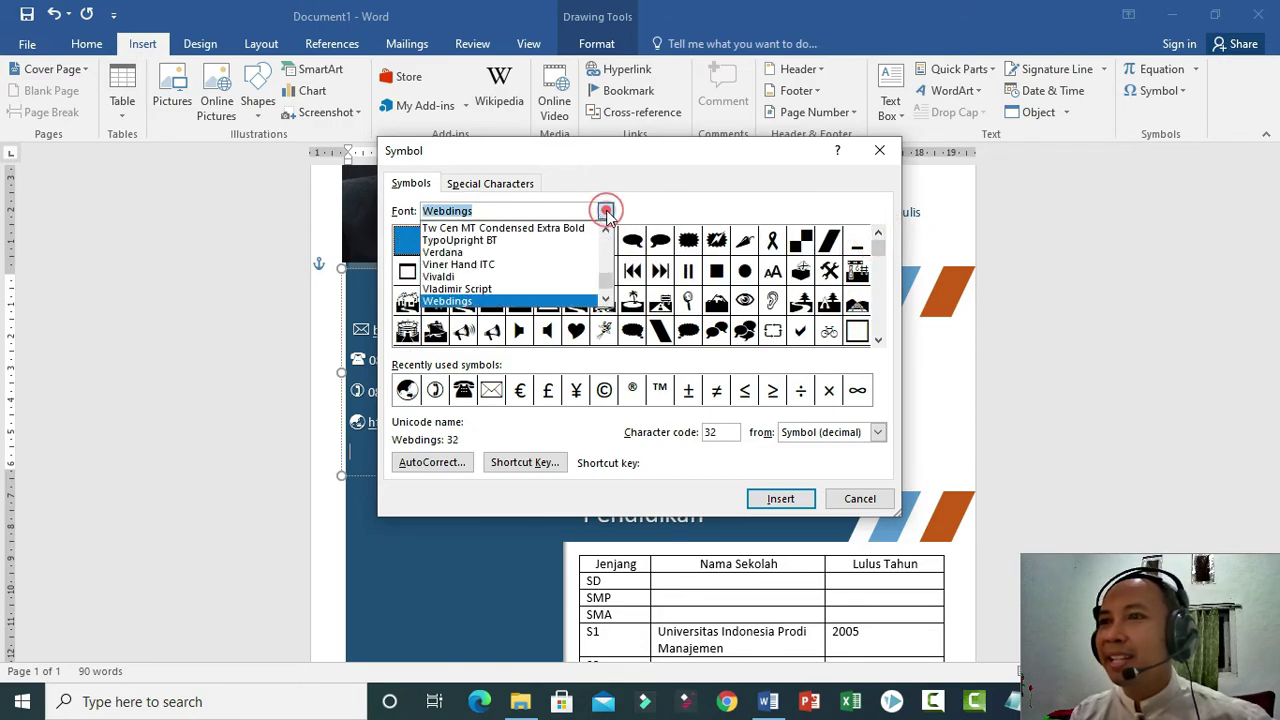
scroll(535, 276, down, 1)
click(530, 288)
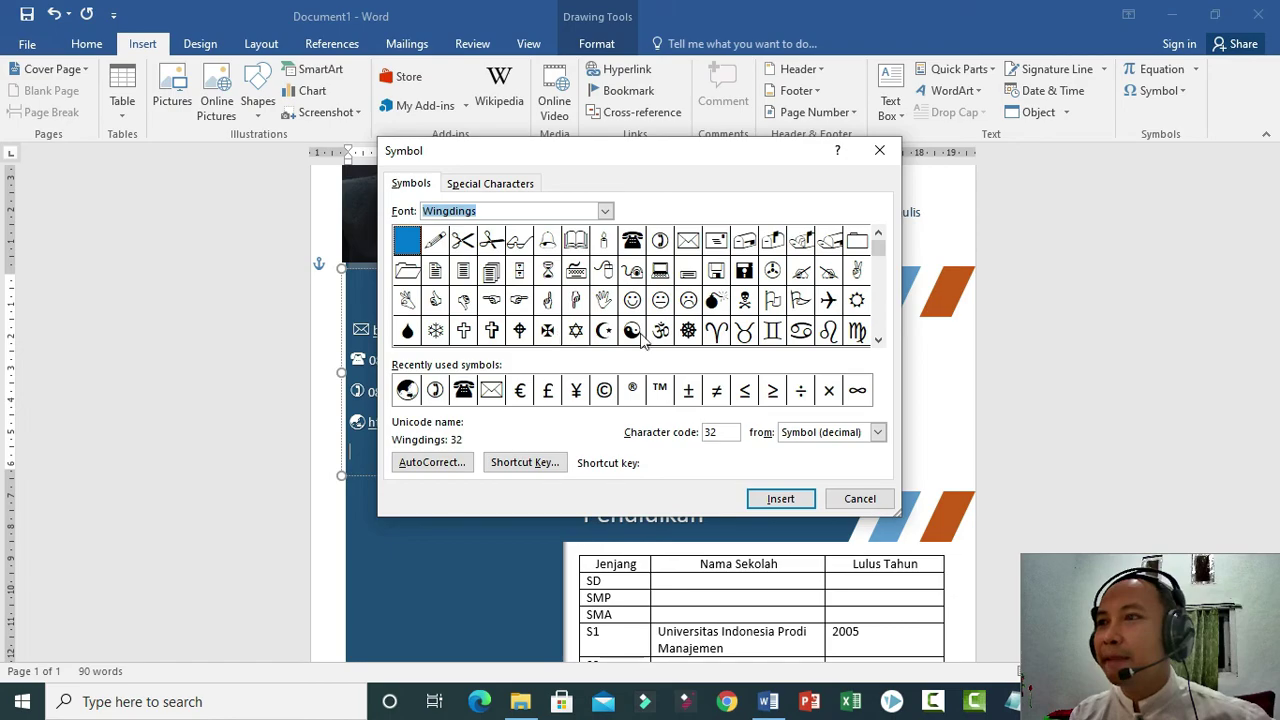
click(879, 340)
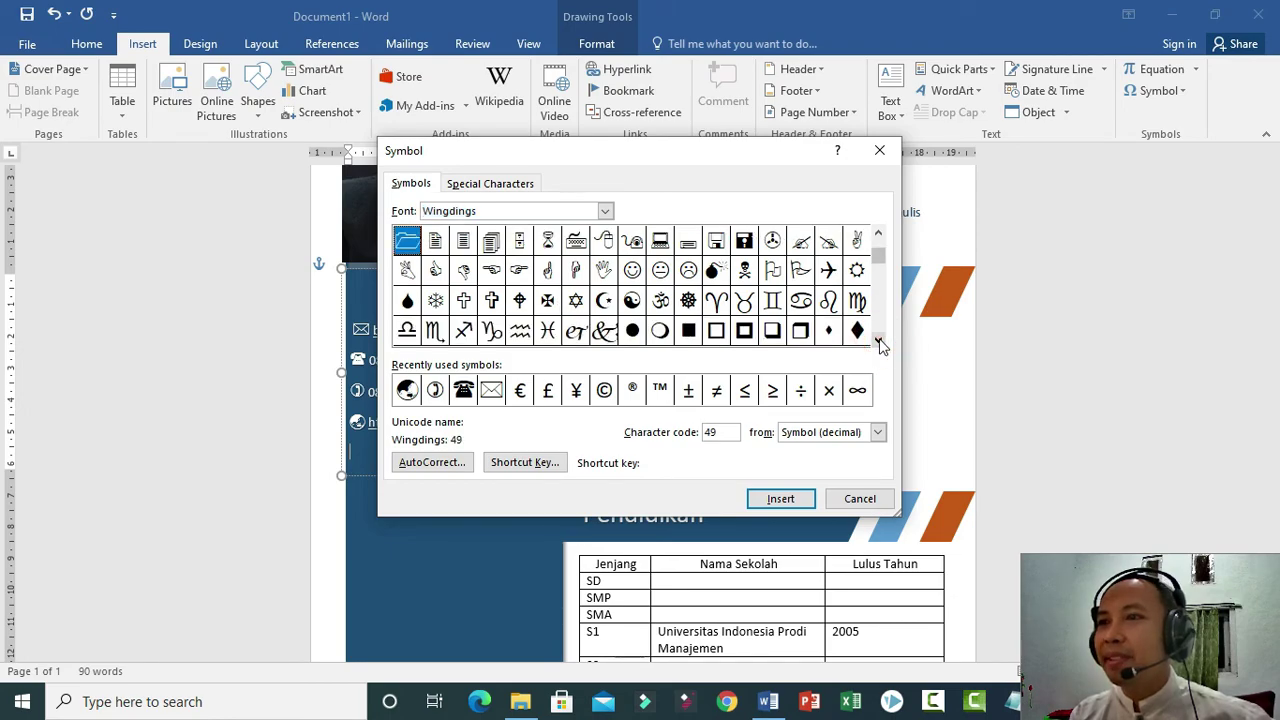
click(879, 340)
click(879, 340)
click(879, 340)
click(879, 340)
click(879, 340)
click(879, 340)
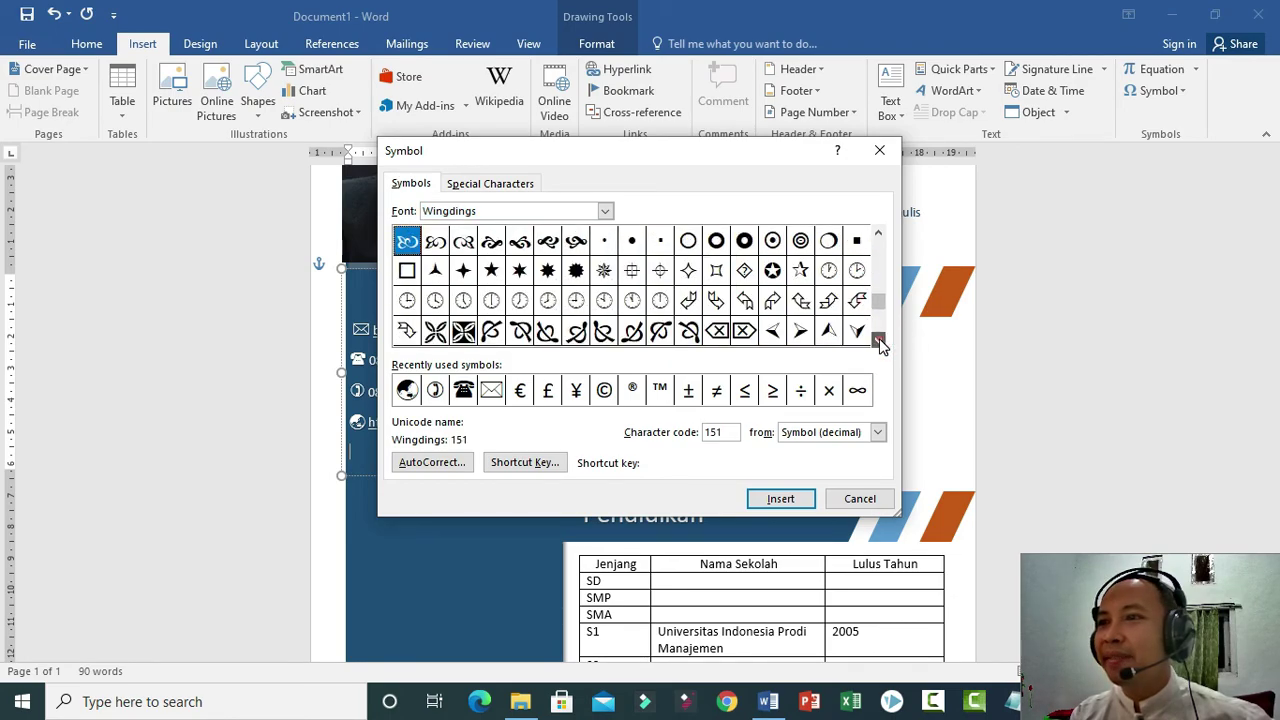
click(879, 340)
click(879, 340)
click(879, 340)
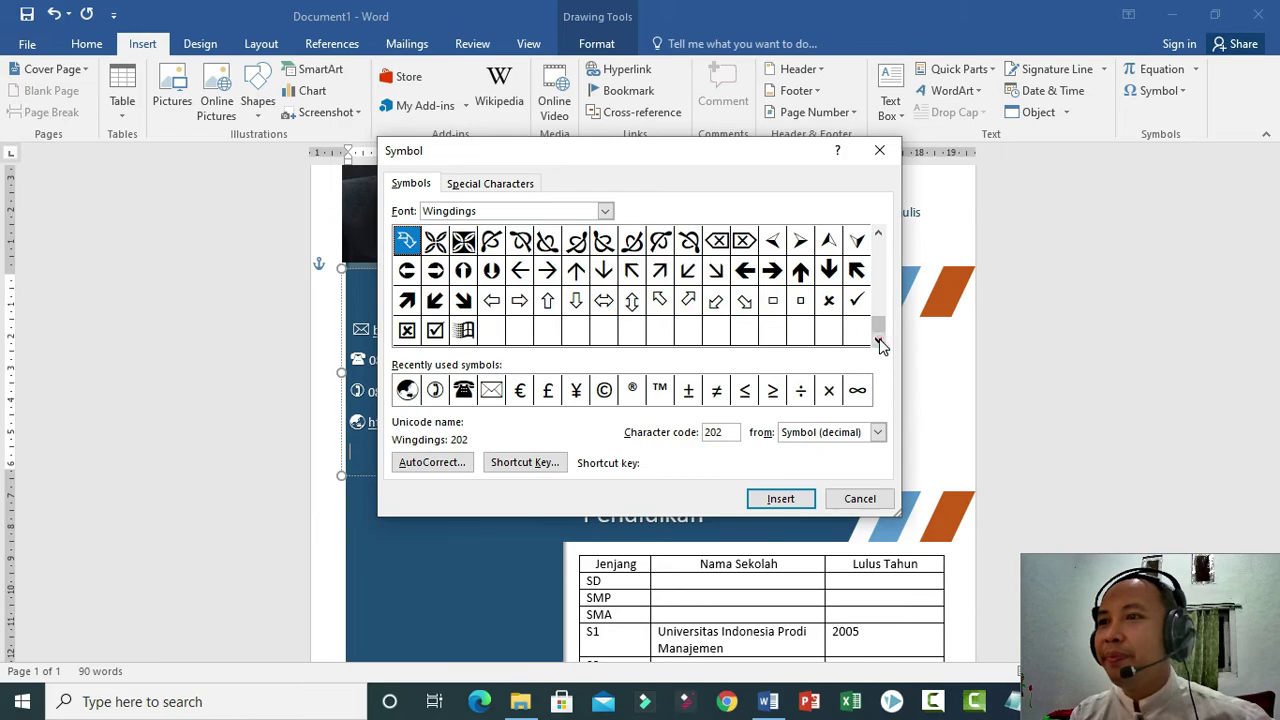
click(878, 236)
click(878, 236)
click(878, 236)
click(878, 236)
click(878, 236)
click(878, 236)
click(878, 236)
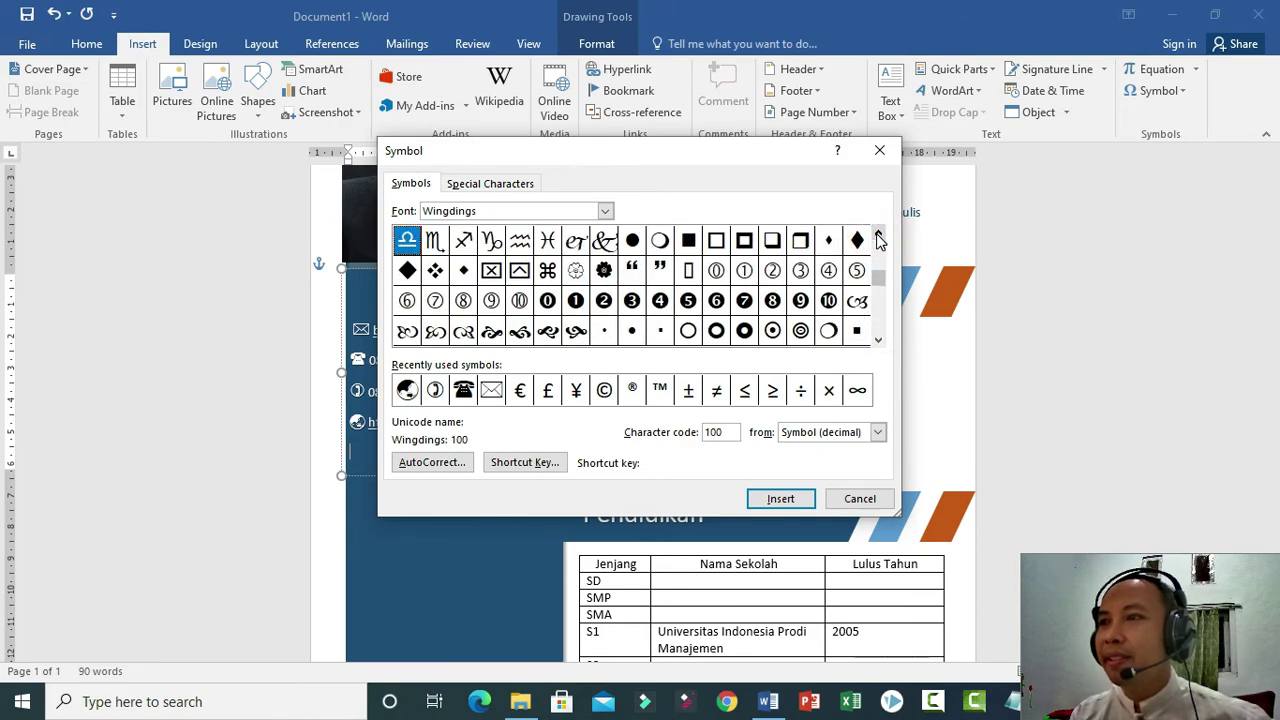
click(878, 236)
click(878, 236)
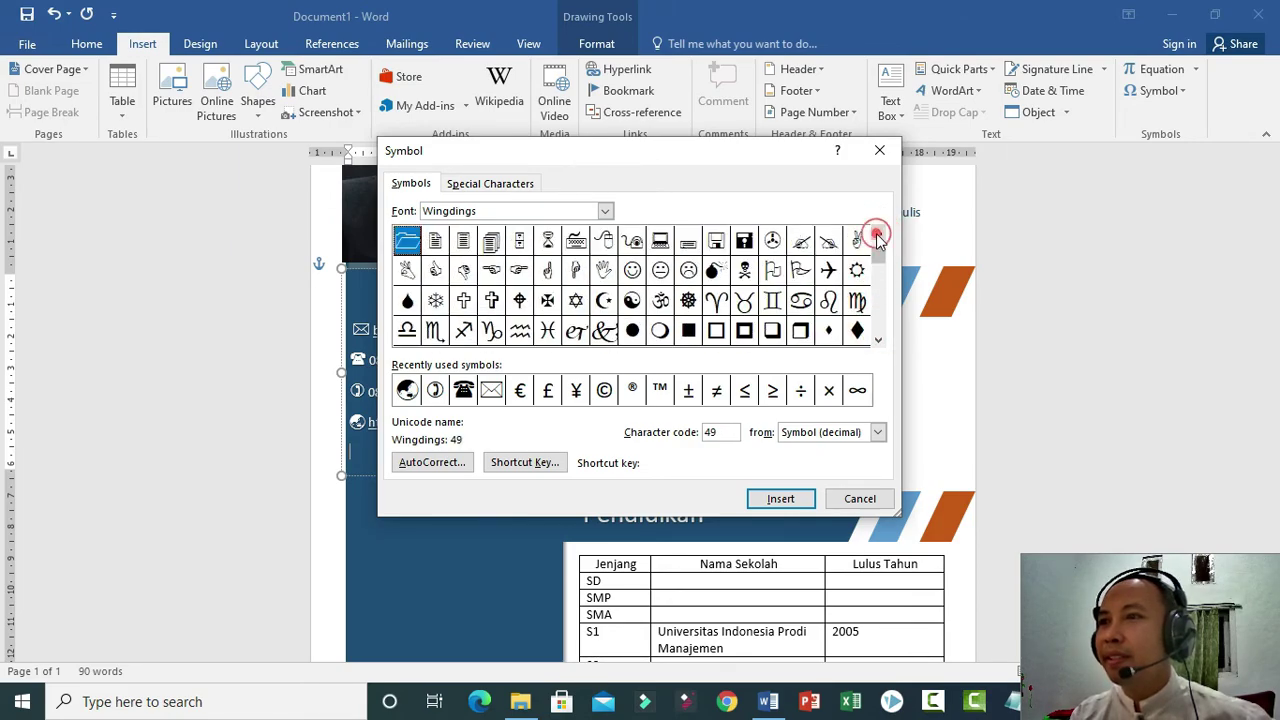
click(878, 236)
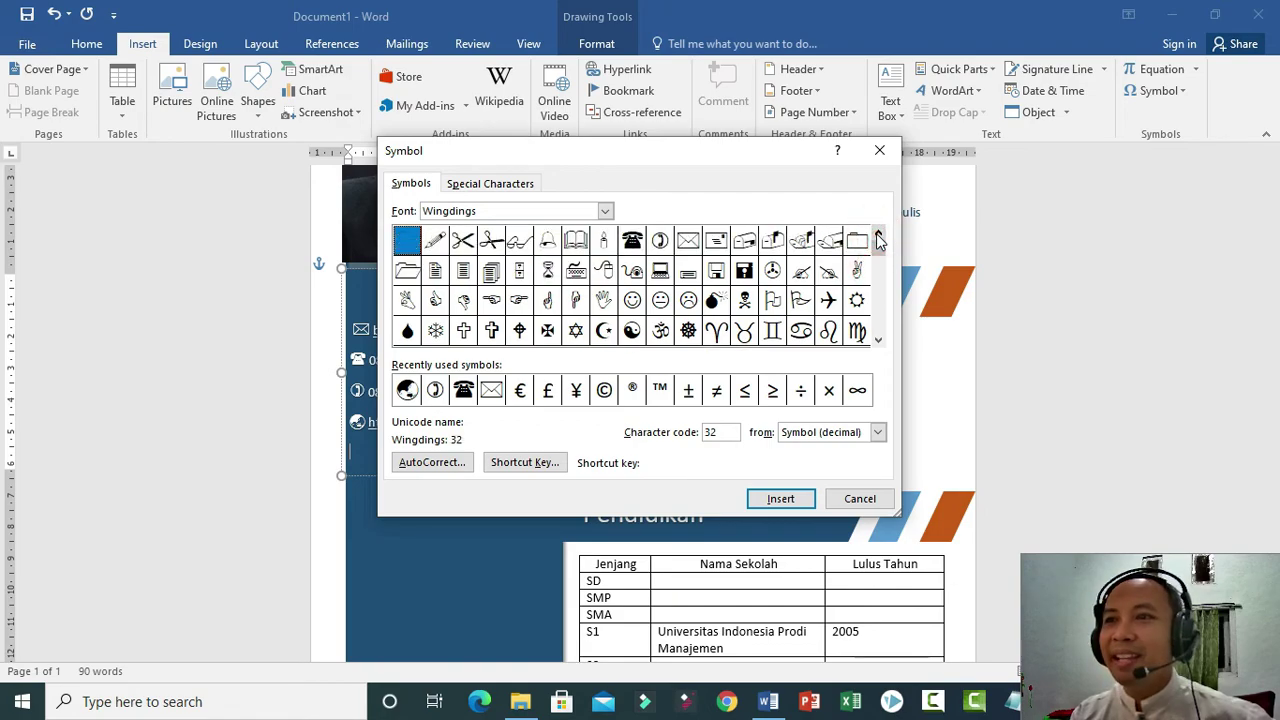
Cancel the Symbol dialog and type an 'Alamat :' line with the street address, capitalising the city.
click(858, 499)
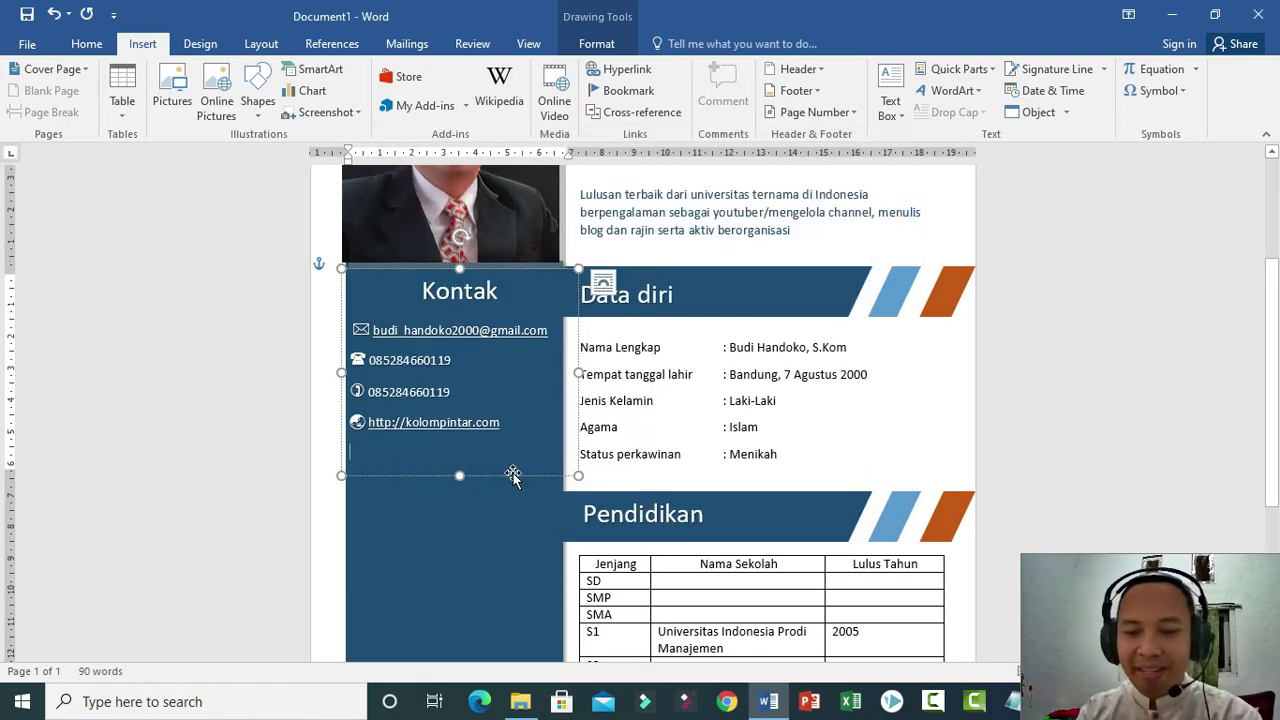
text(ala)
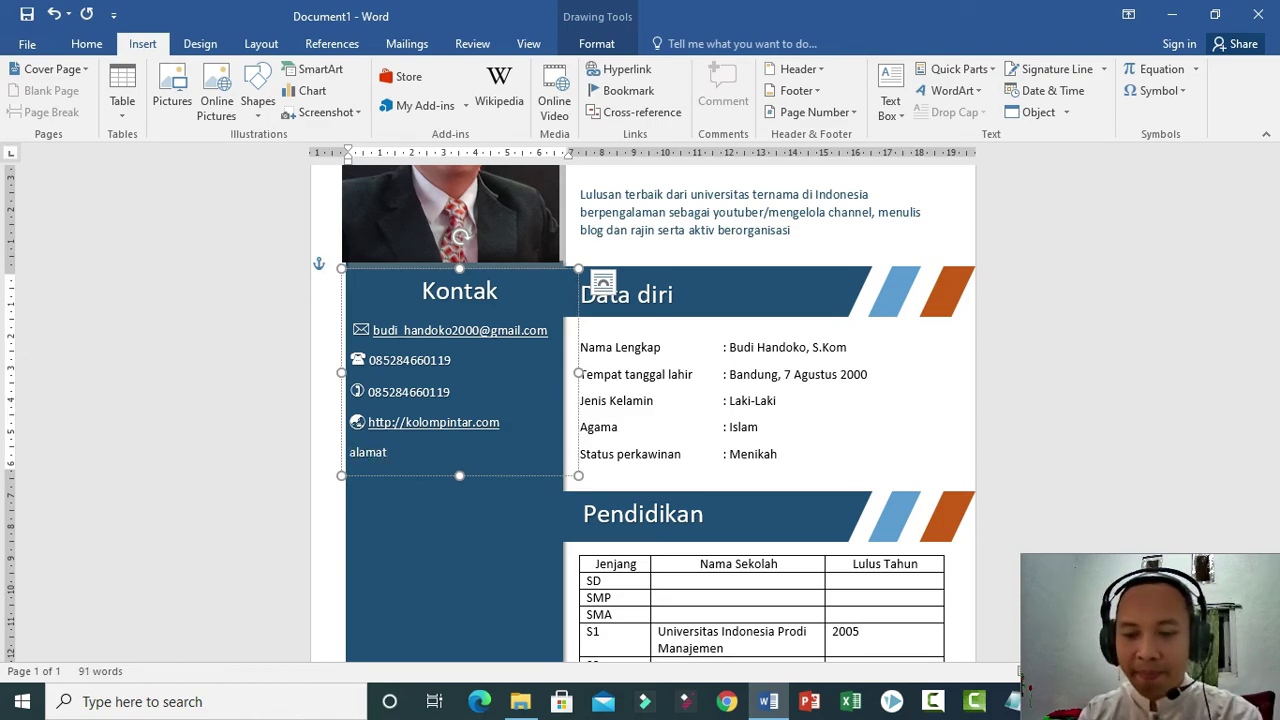
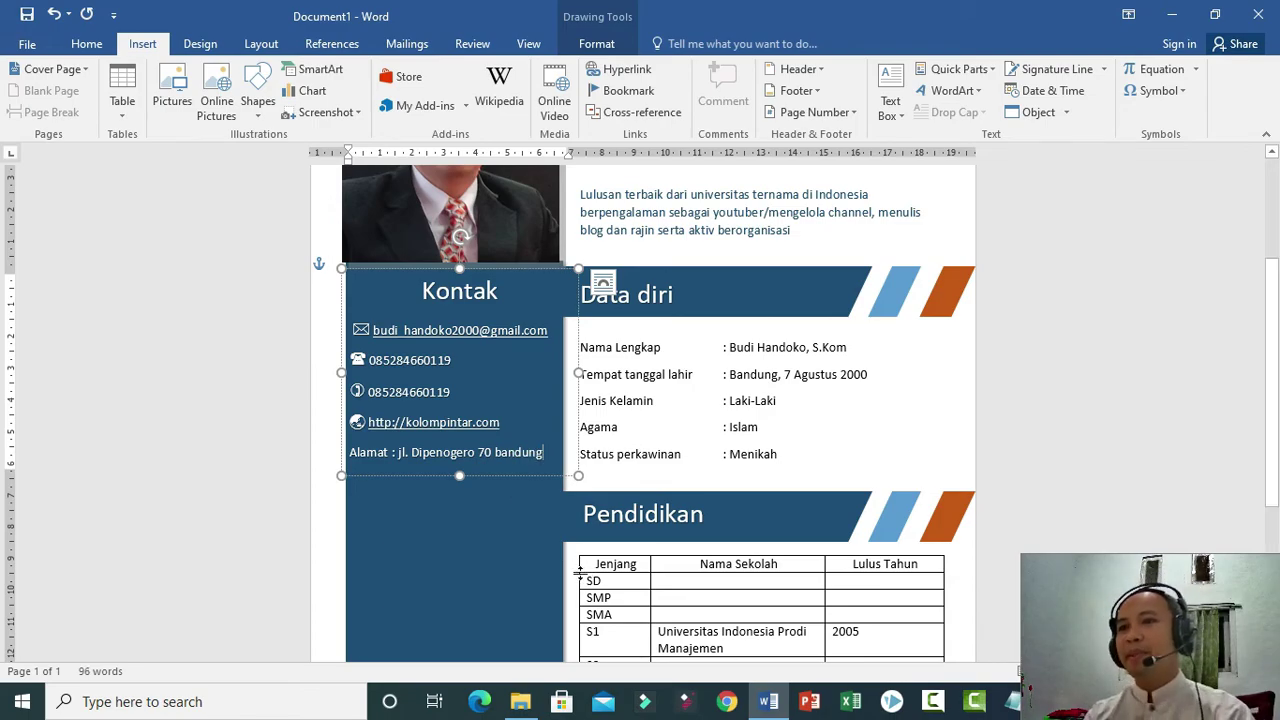
click(497, 447)
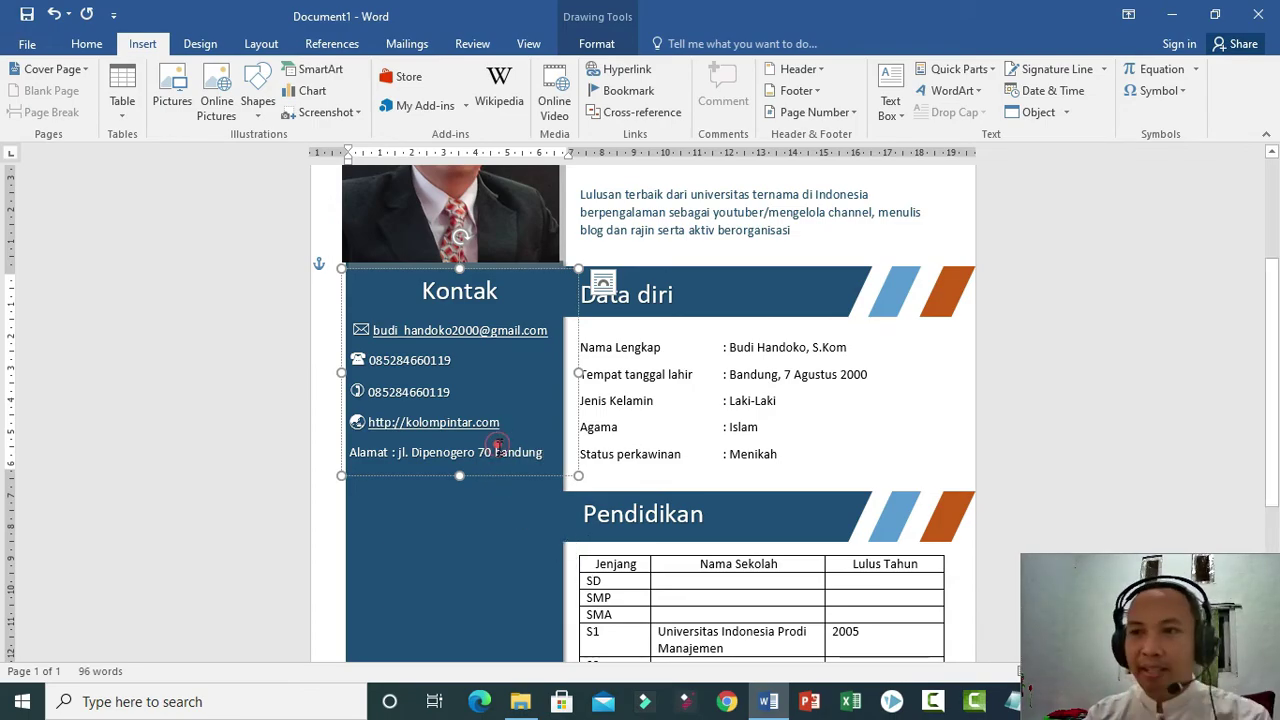
key(shift+F3)
scroll(503, 557, up, 5)
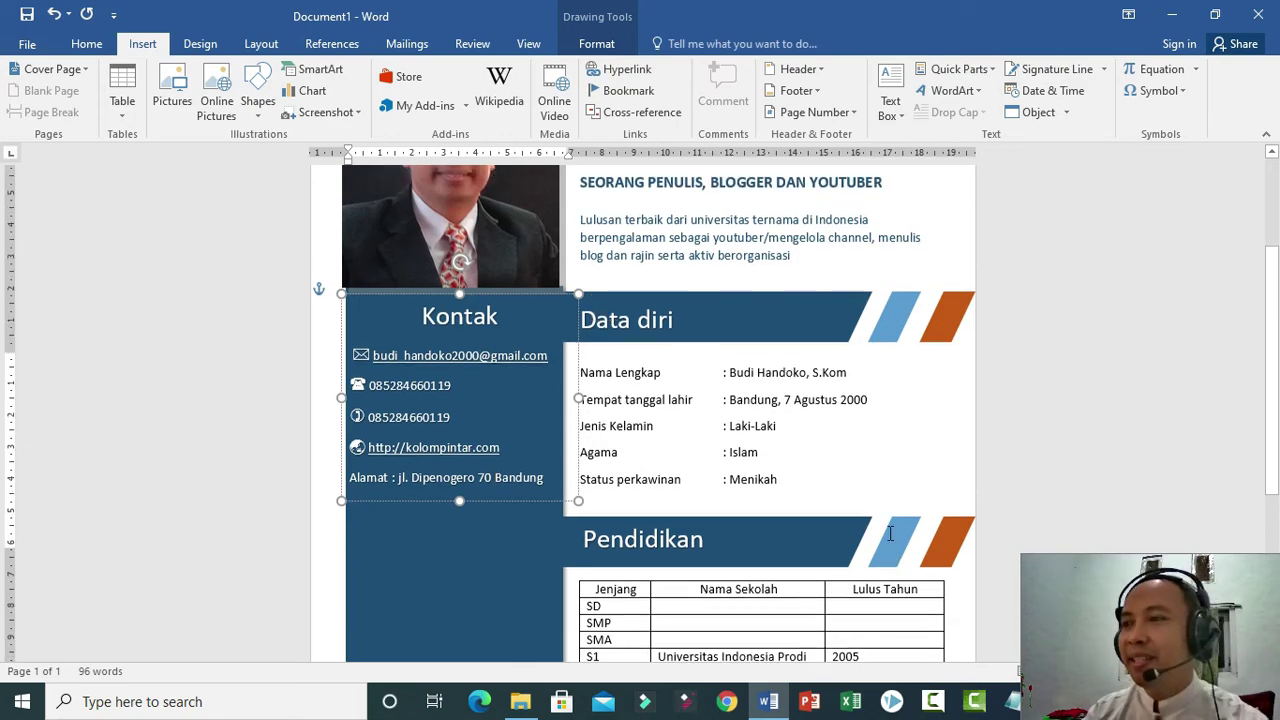
scroll(963, 309, down, 8)
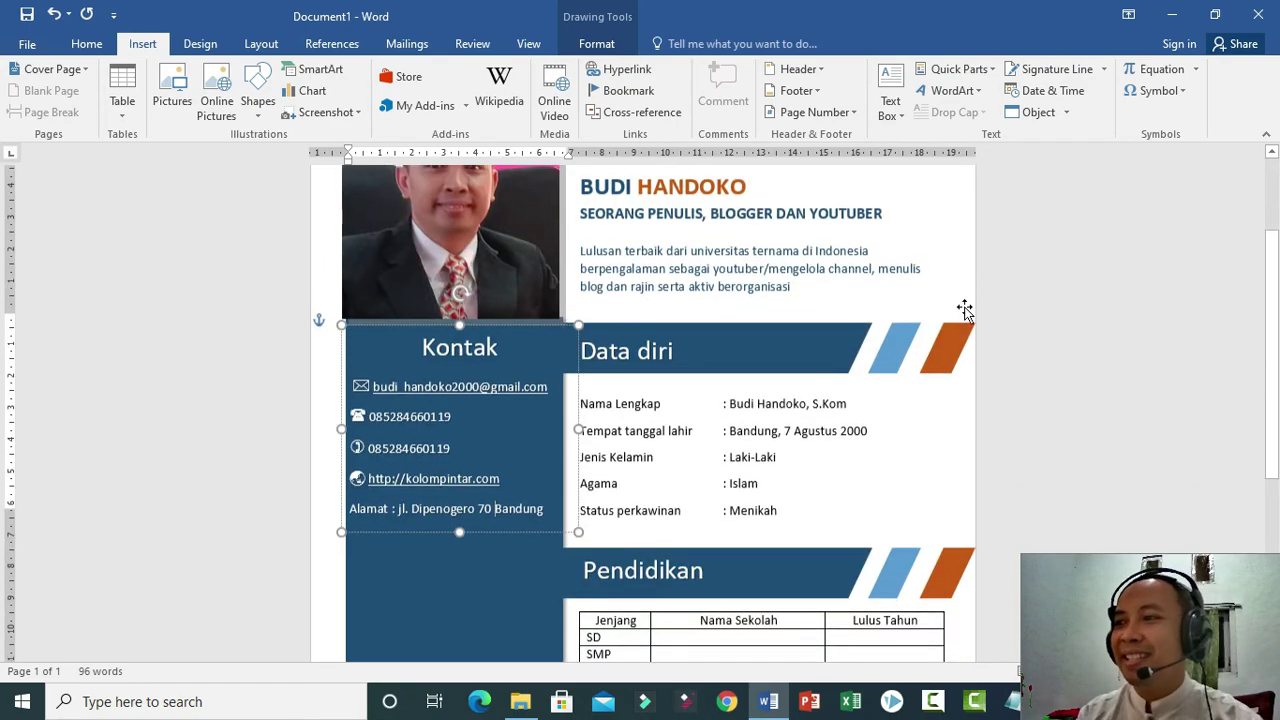
ctrl+scroll(814, 300, down, 7)
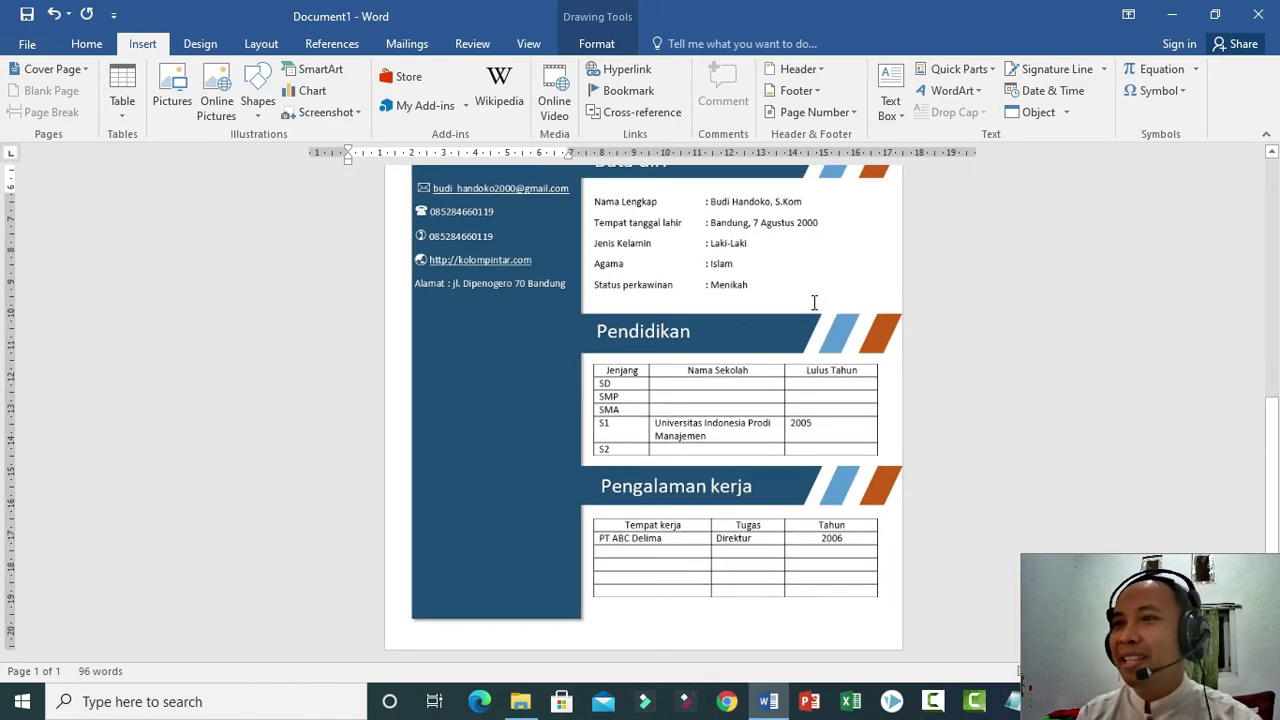
ctrl+scroll(833, 317, up, 2)
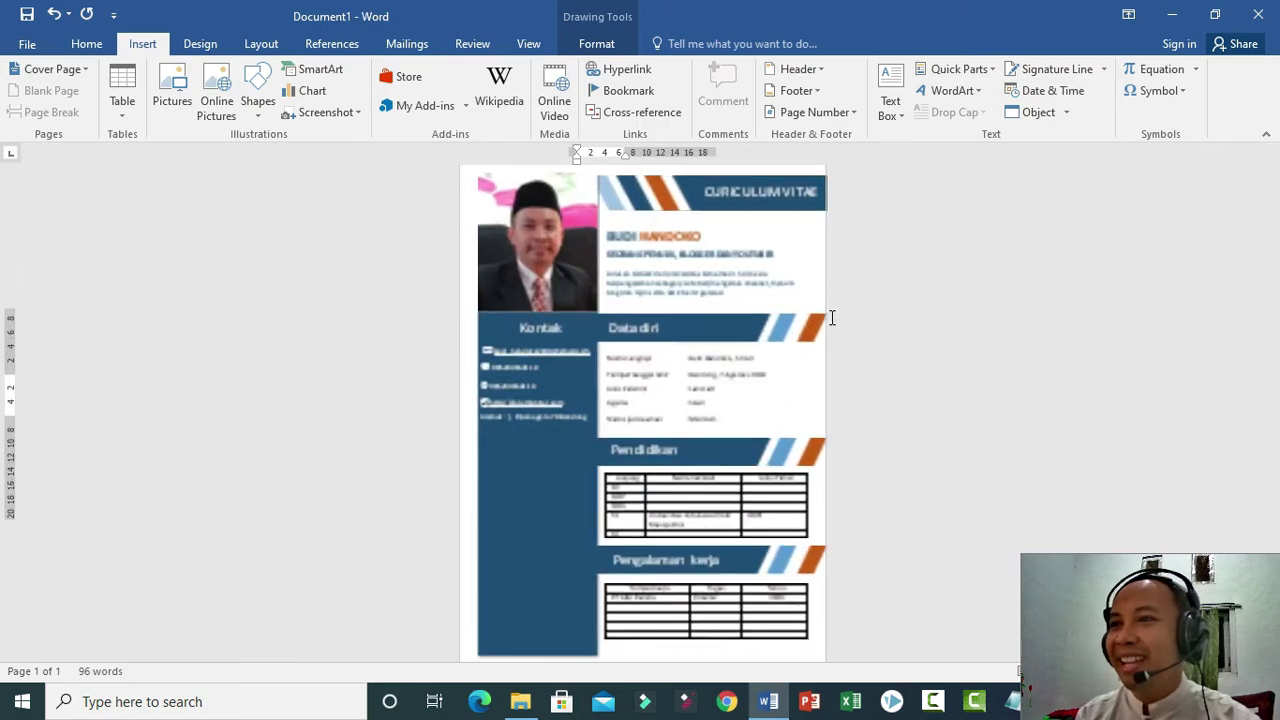
scroll(825, 337, down, 1)
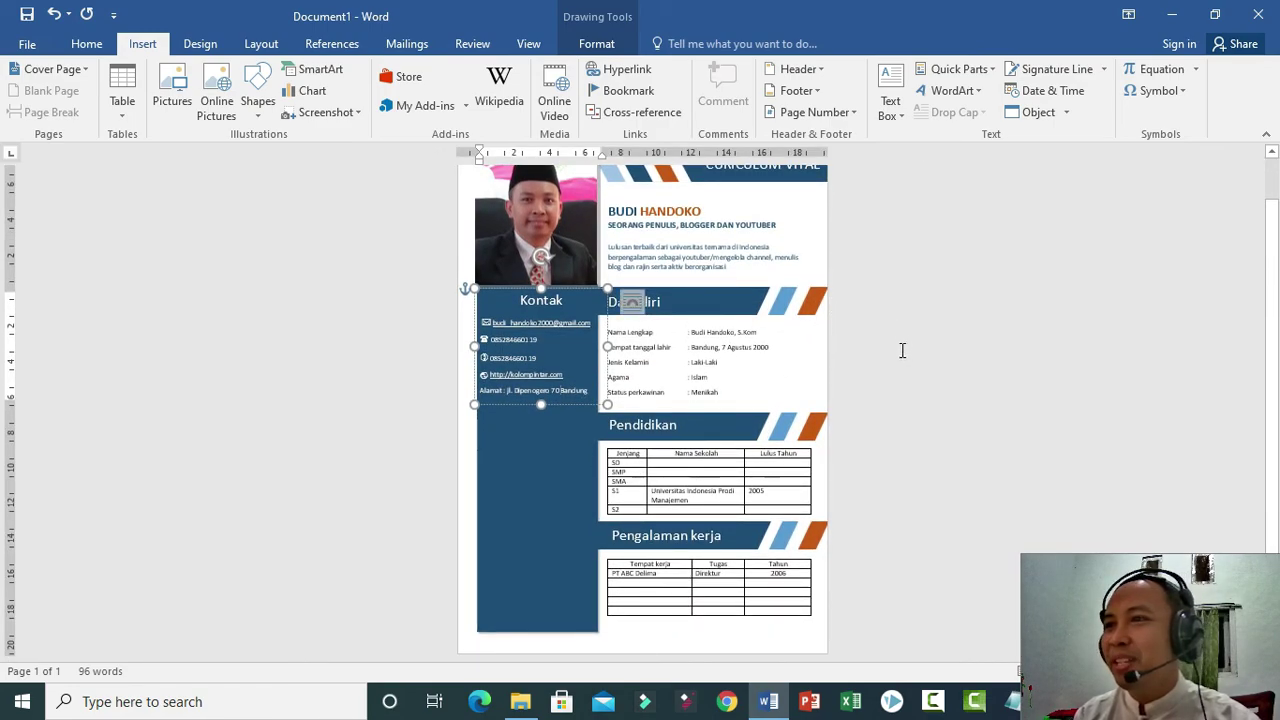
ctrl+scroll(903, 352, up, 2)
scroll(902, 355, down, 2)
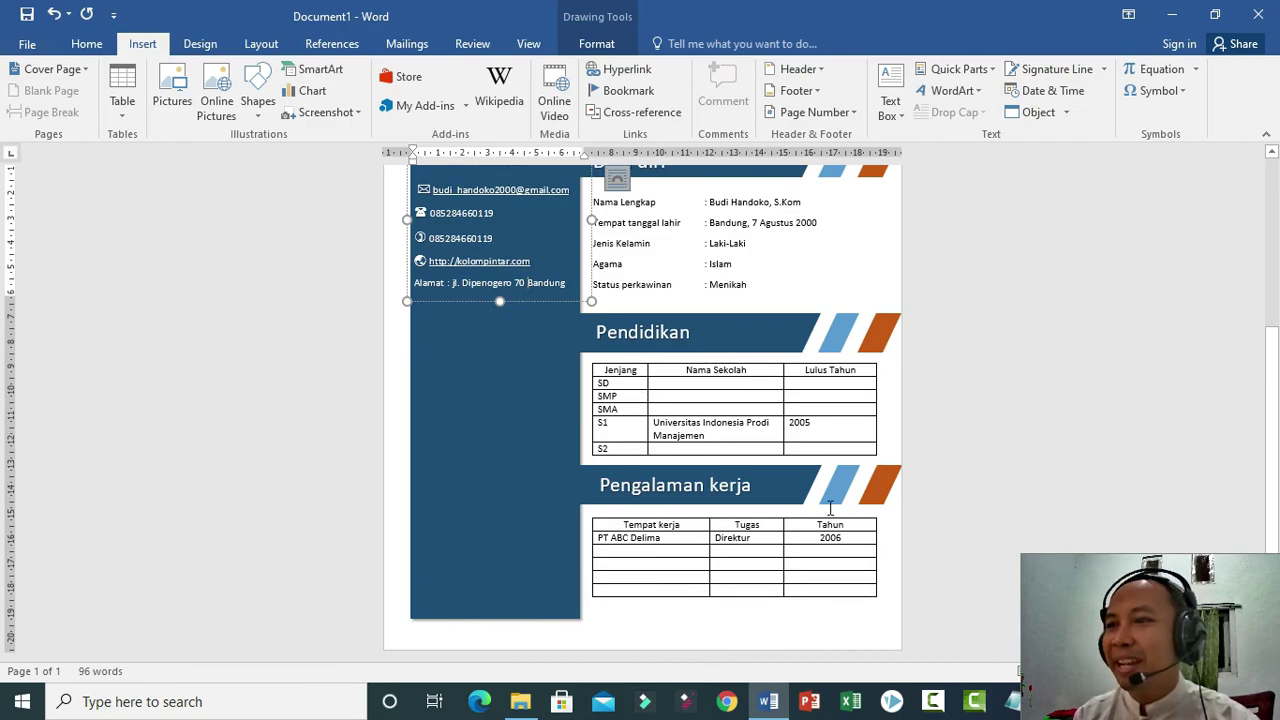
scroll(831, 371, up, 2)
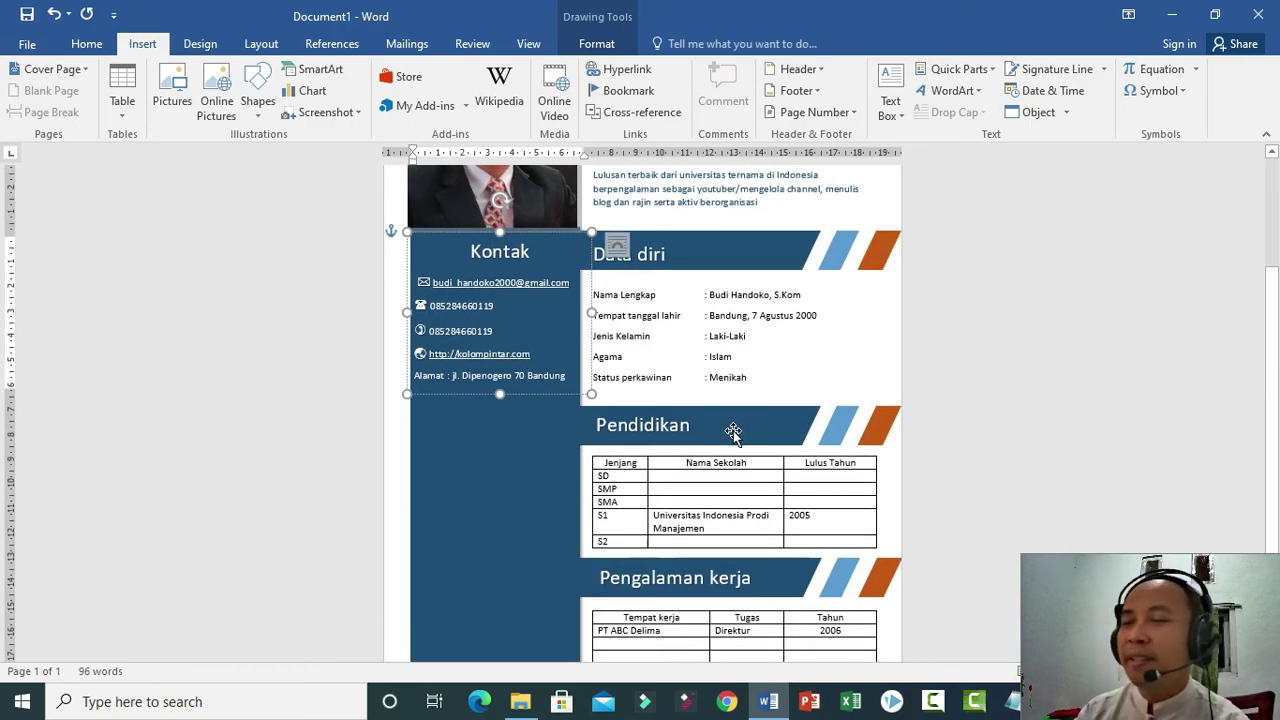
scroll(1083, 366, up, 4)
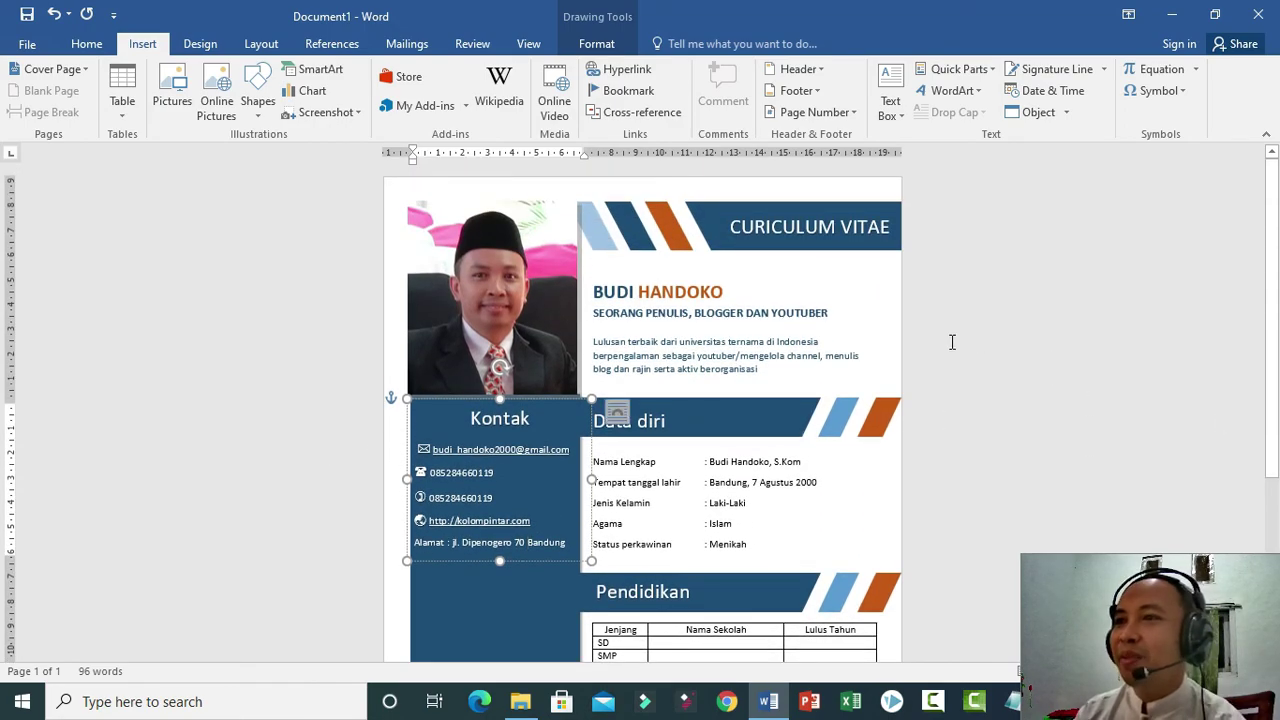
click(982, 322)
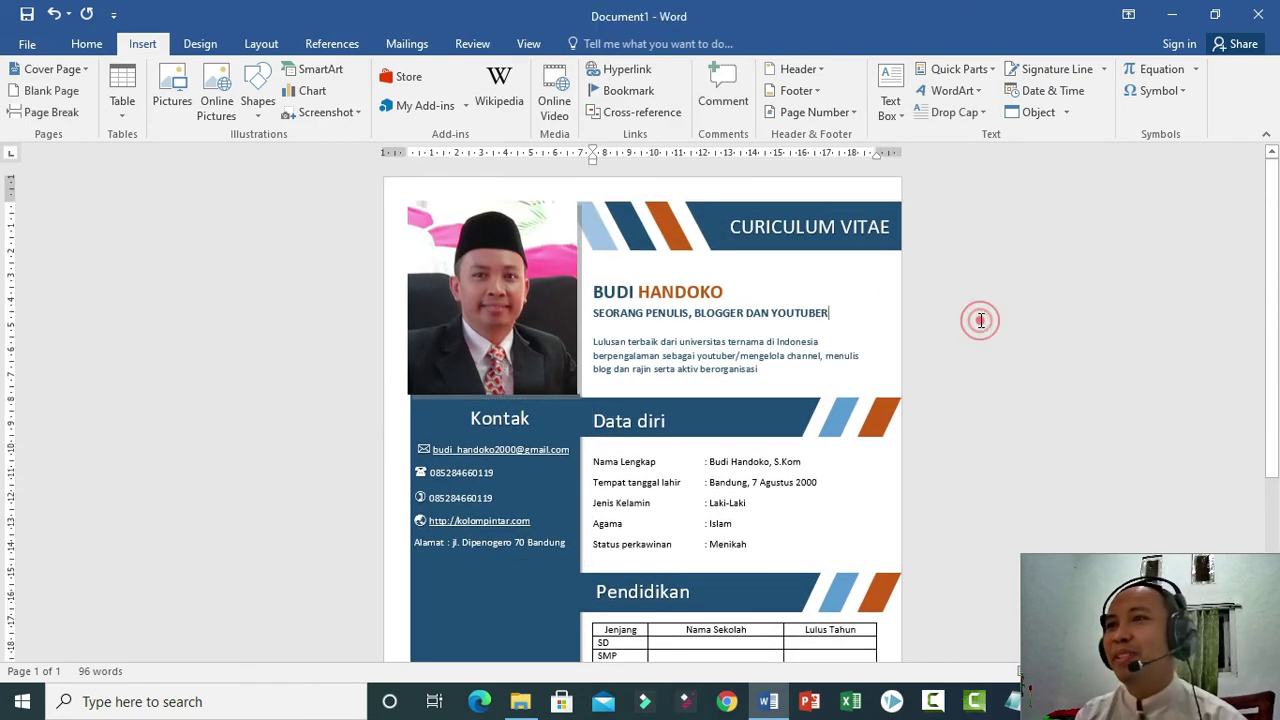
Apply No Shadow Effect to the CV photo so it has no shadow.
click(440, 298)
click(591, 43)
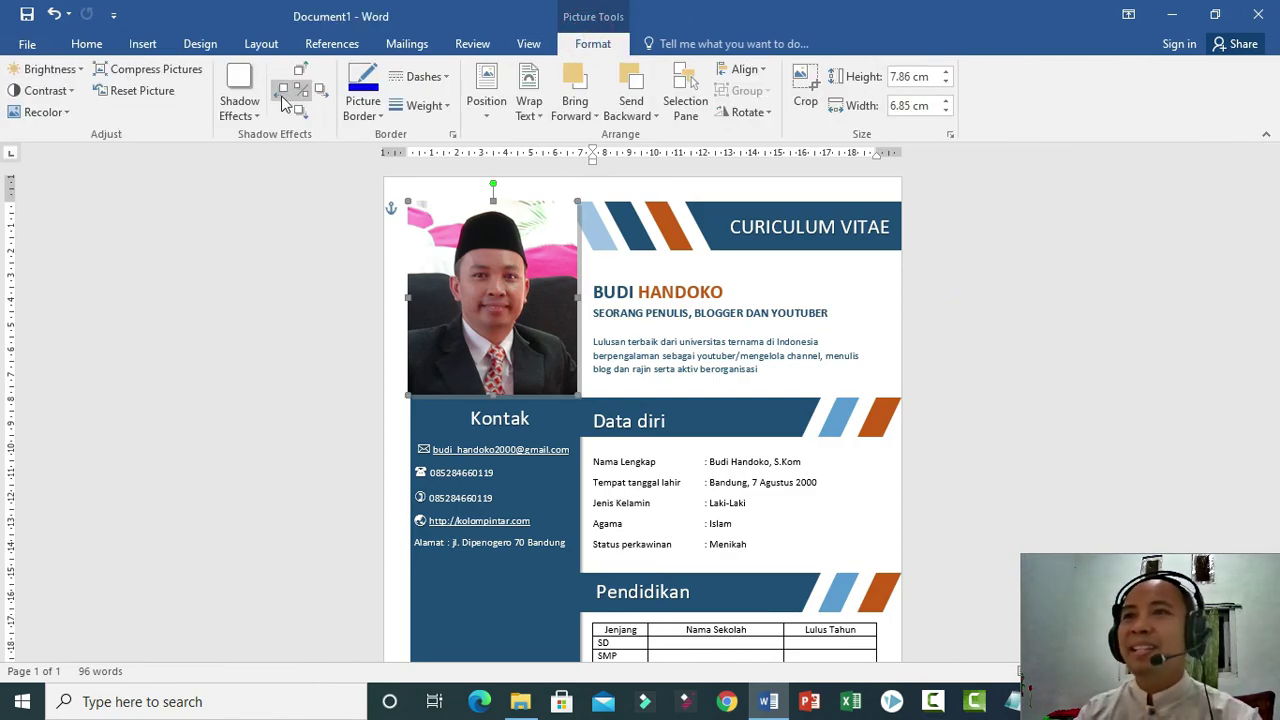
click(240, 105)
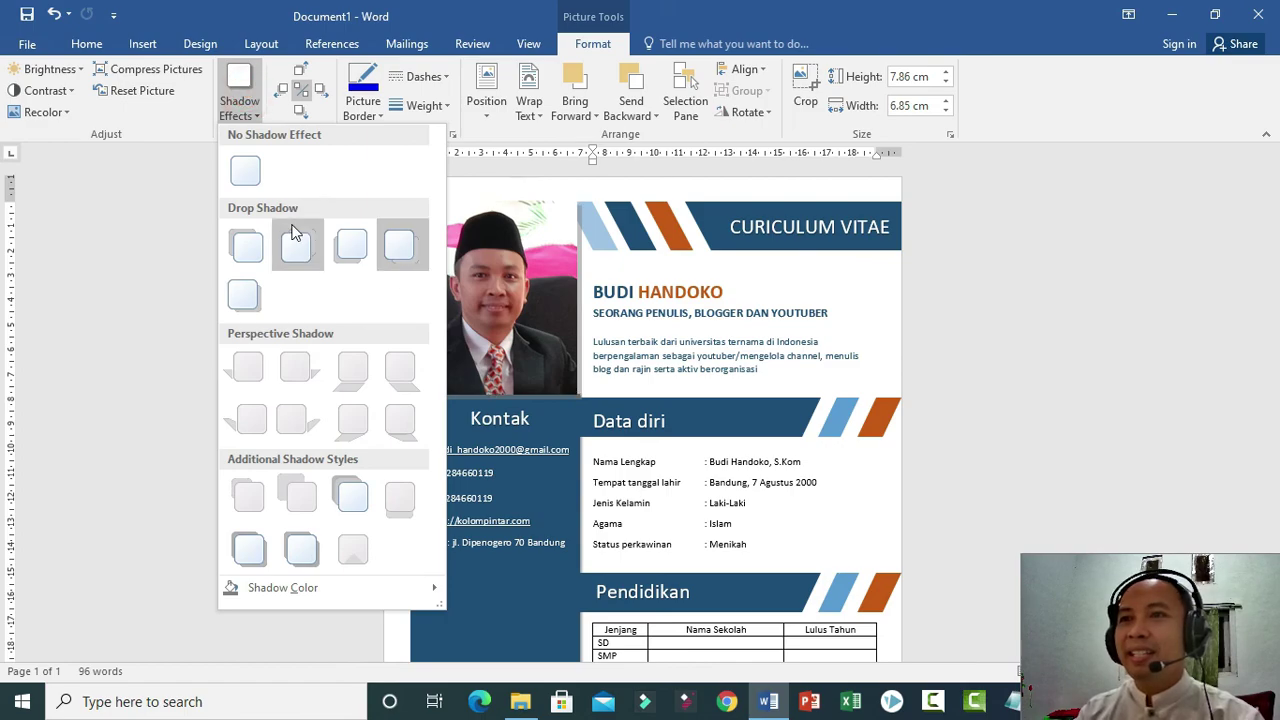
click(250, 172)
click(1045, 312)
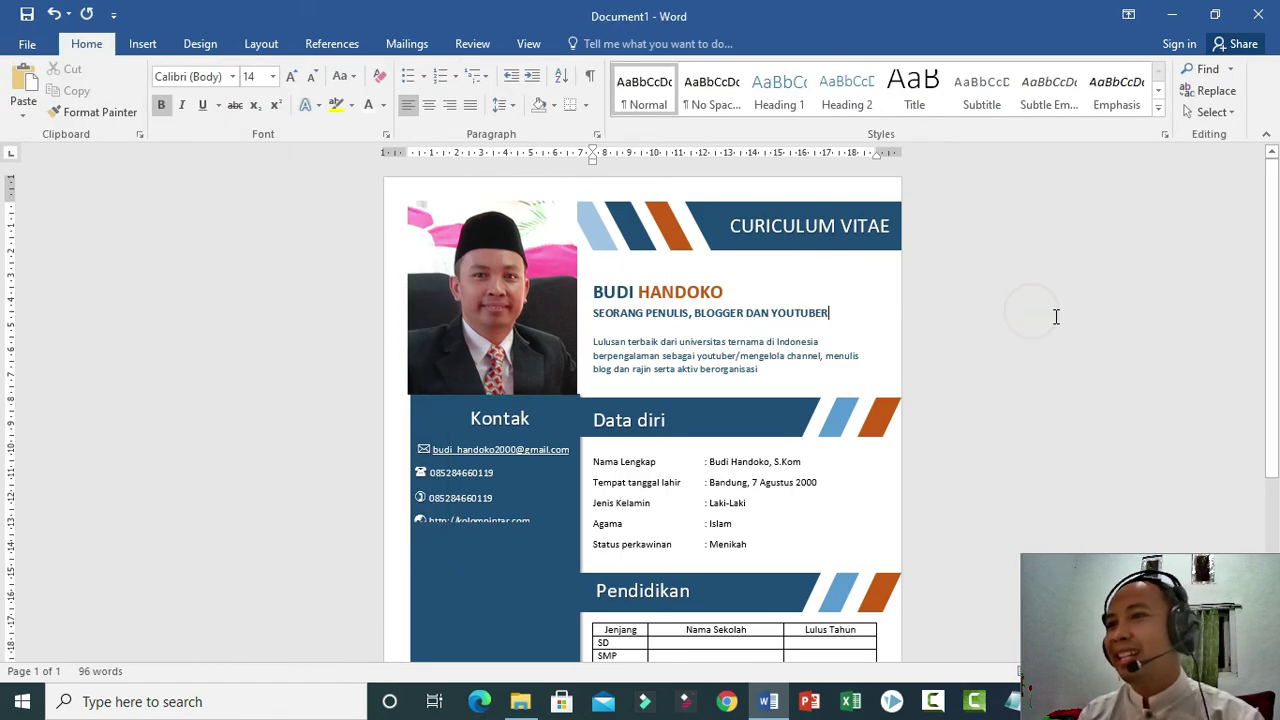
Recheck the shadowless photo and scroll through the CV page to review it.
click(505, 318)
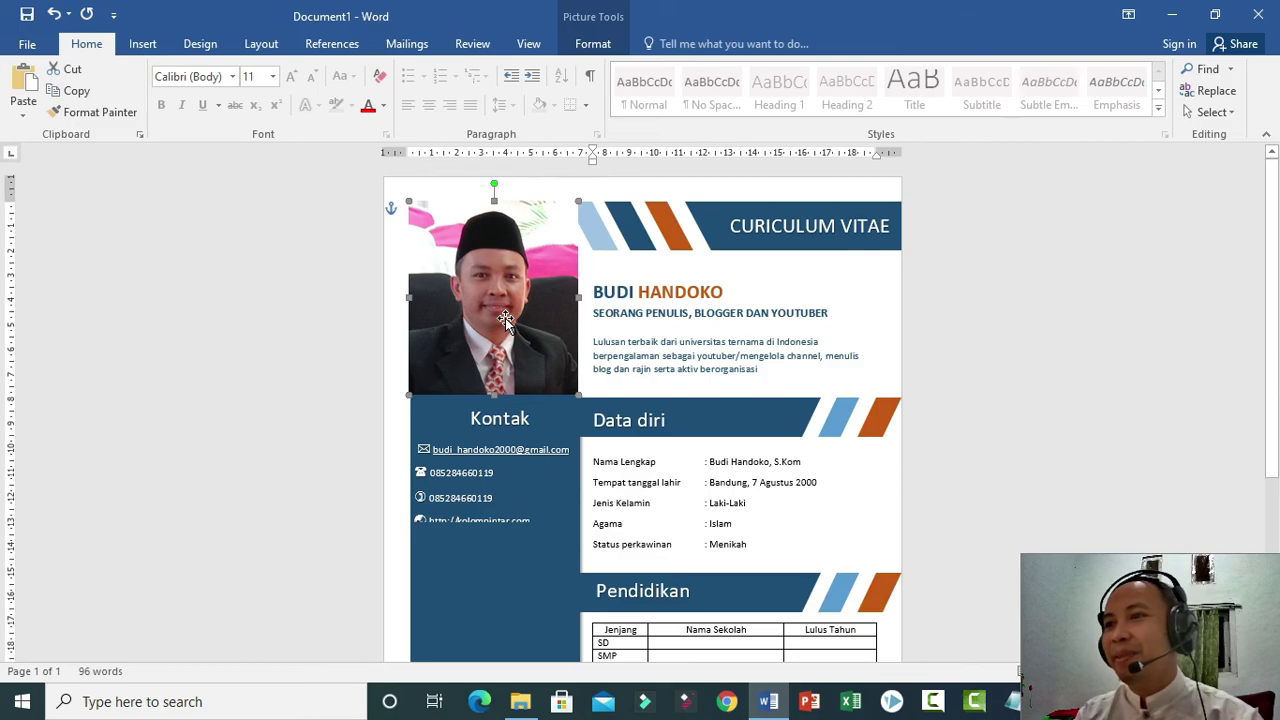
click(1052, 322)
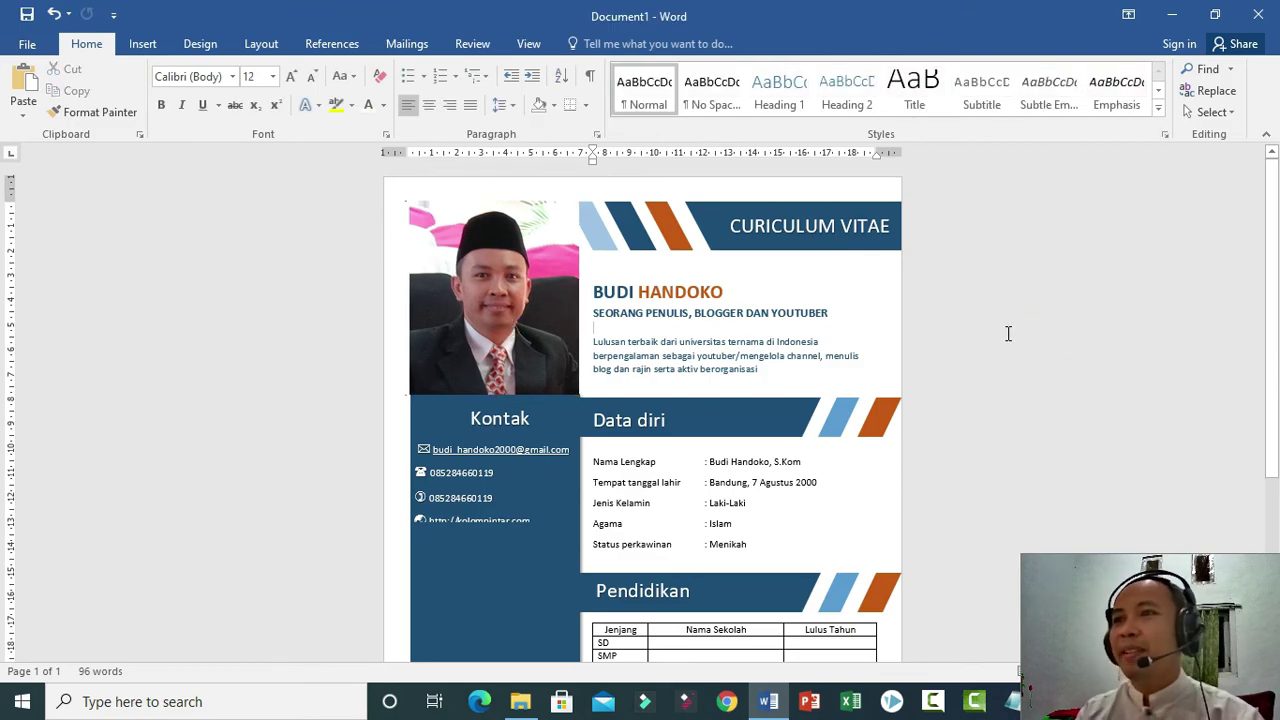
scroll(765, 308, down, 5)
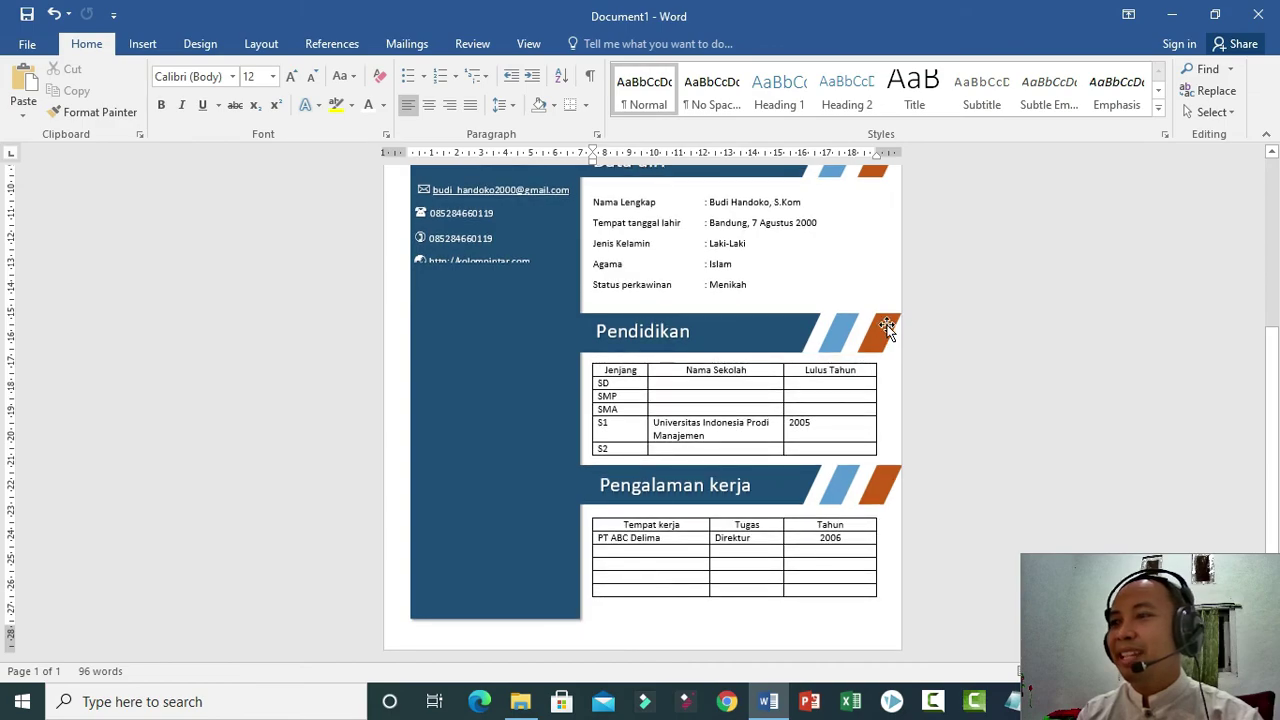
scroll(1037, 400, up, 5)
ctrl+scroll(931, 388, down, 2)
ctrl+scroll(931, 388, down, 2)
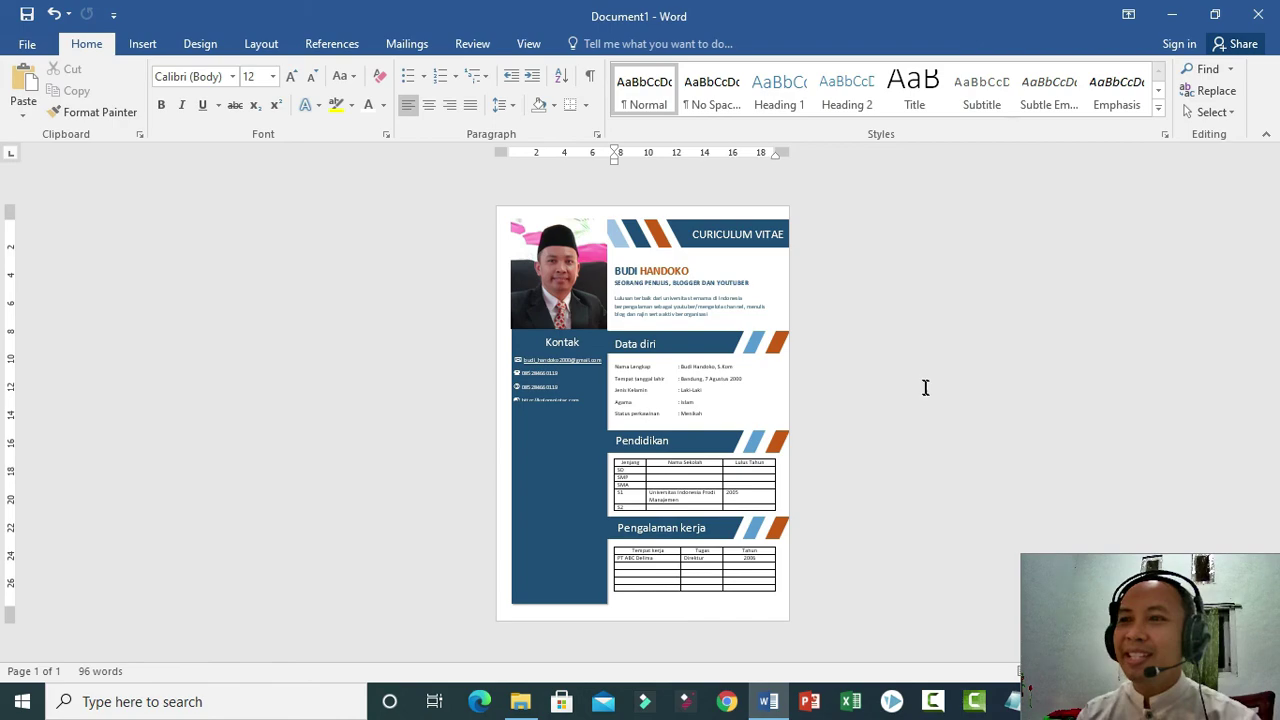
ctrl+scroll(925, 377, up, 3)
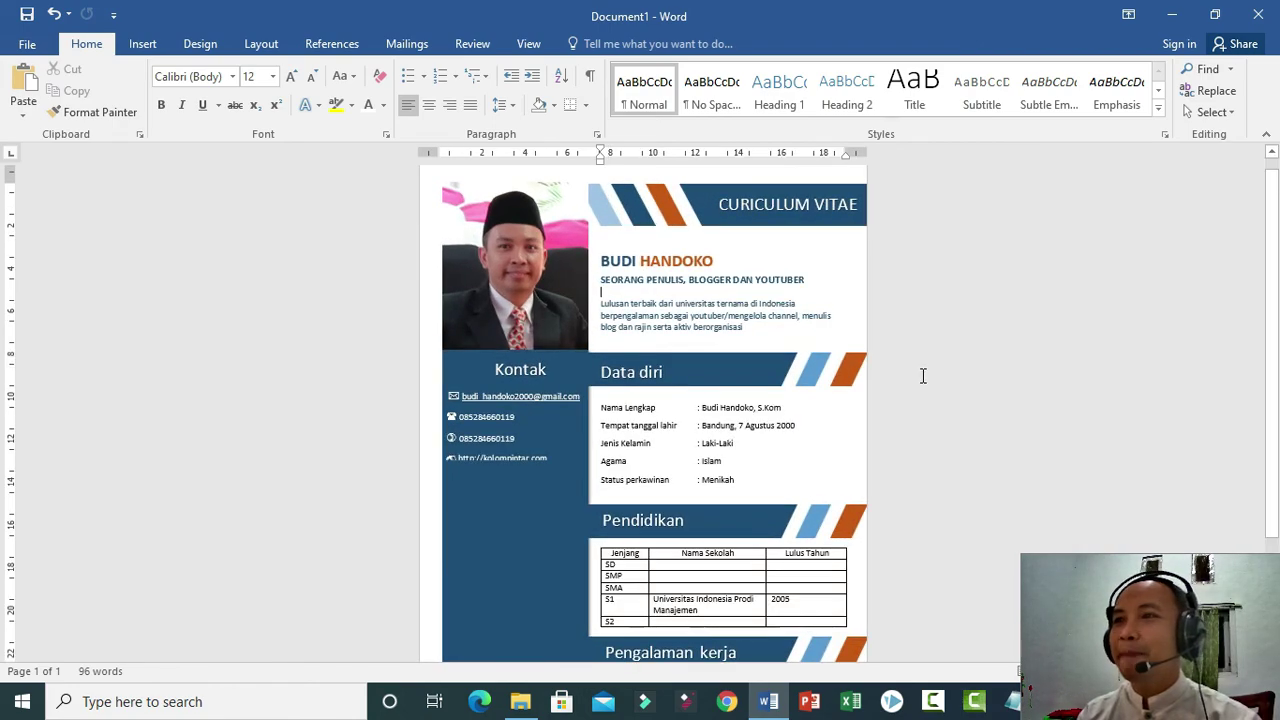